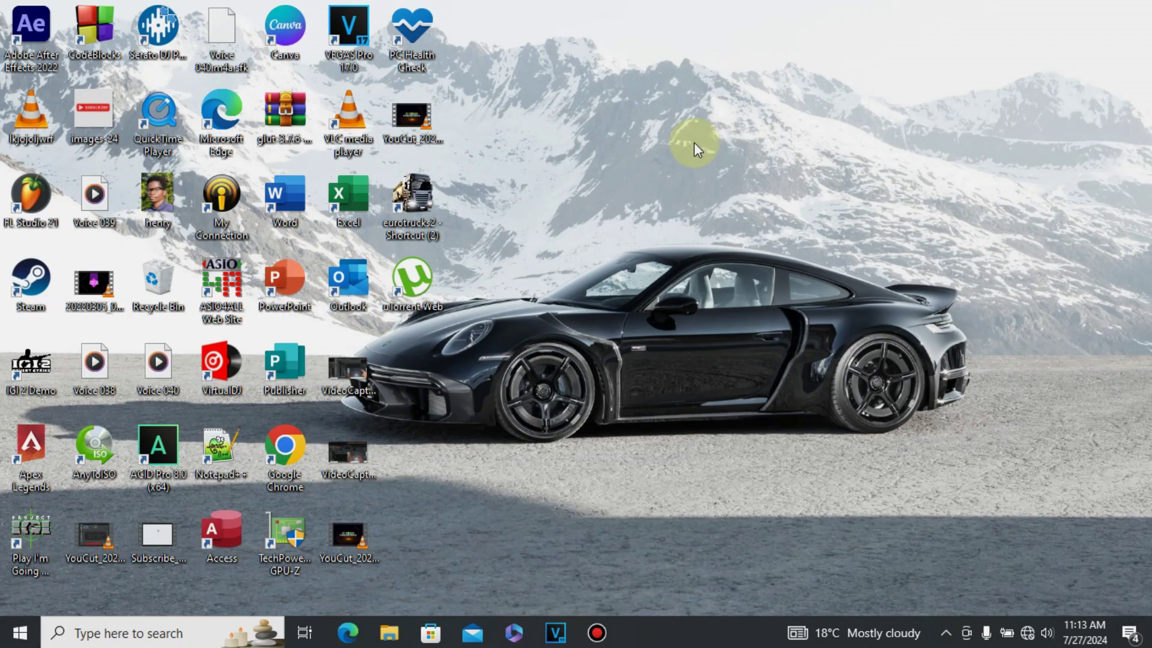
Refresh the desktop and launch FL Studio 21.
right_click(611, 165)
click(654, 216)
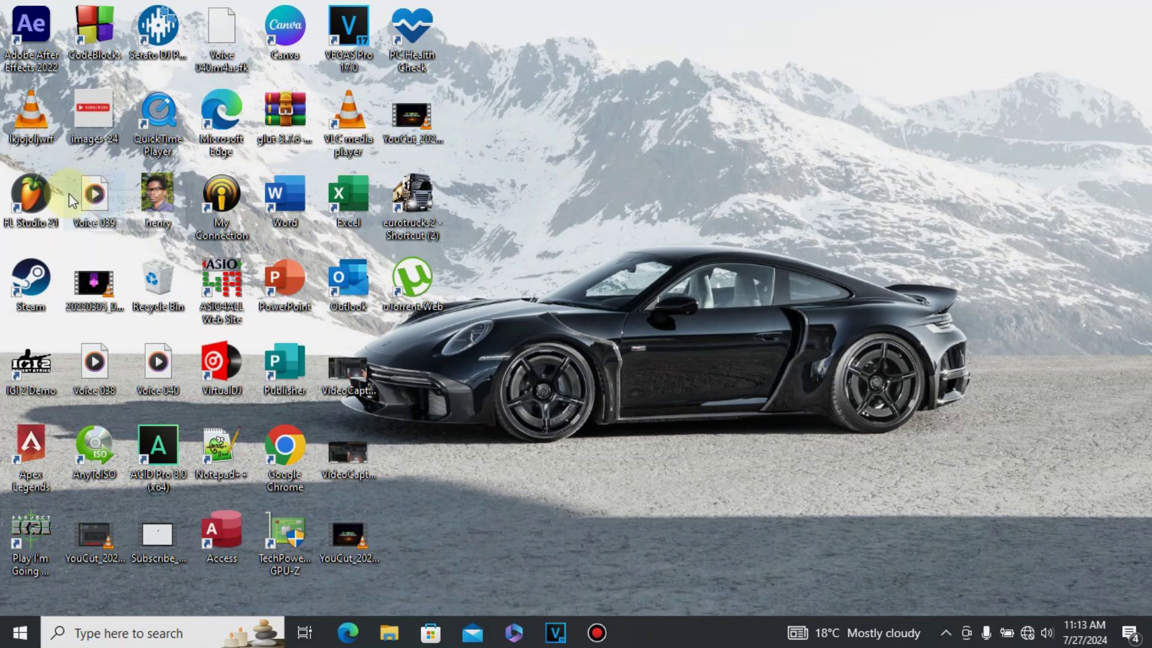
double_click(34, 207)
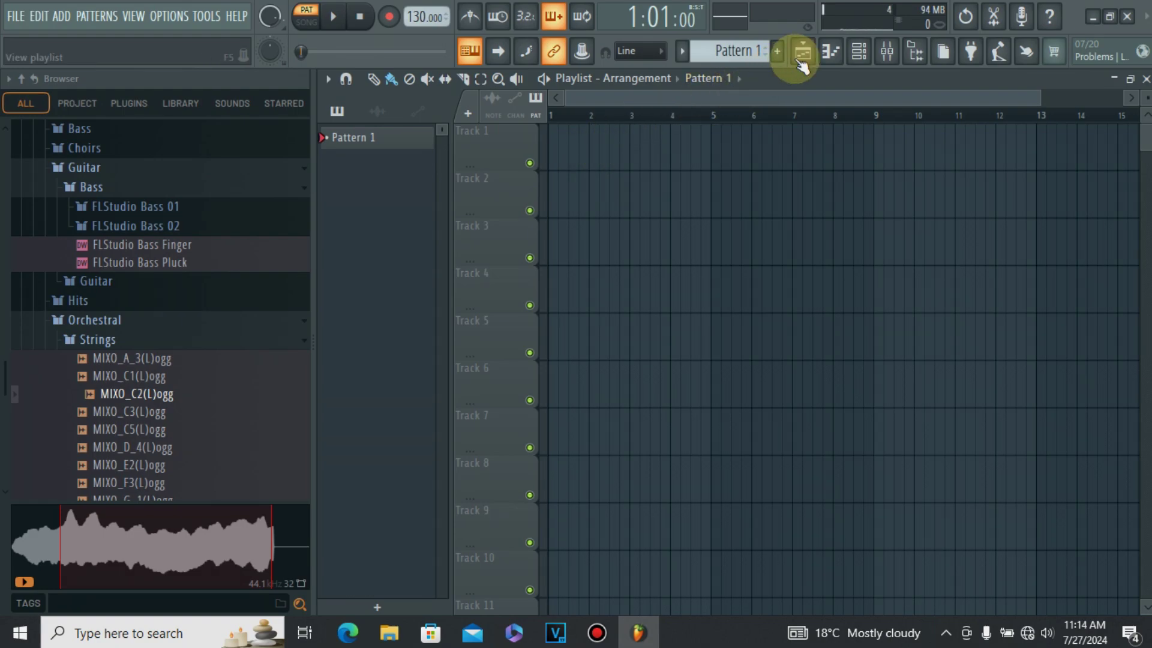
Open the piano roll for the 808 Kick and audition several notes on its keyboard in the octave above C8.
click(829, 54)
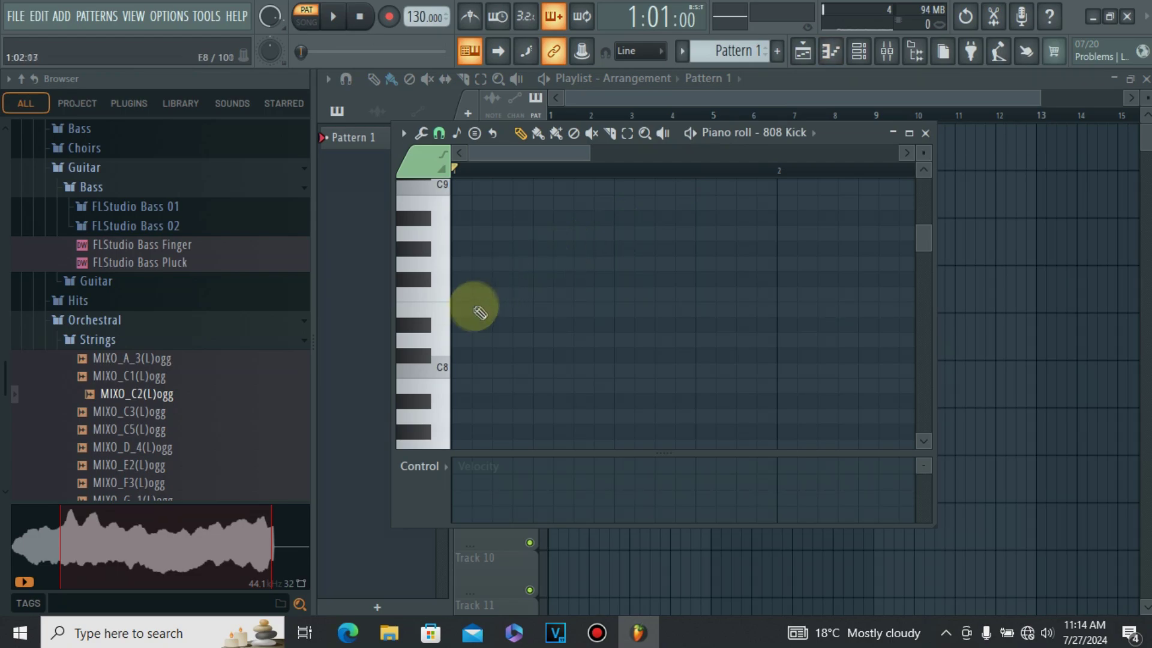
click(423, 282)
click(414, 234)
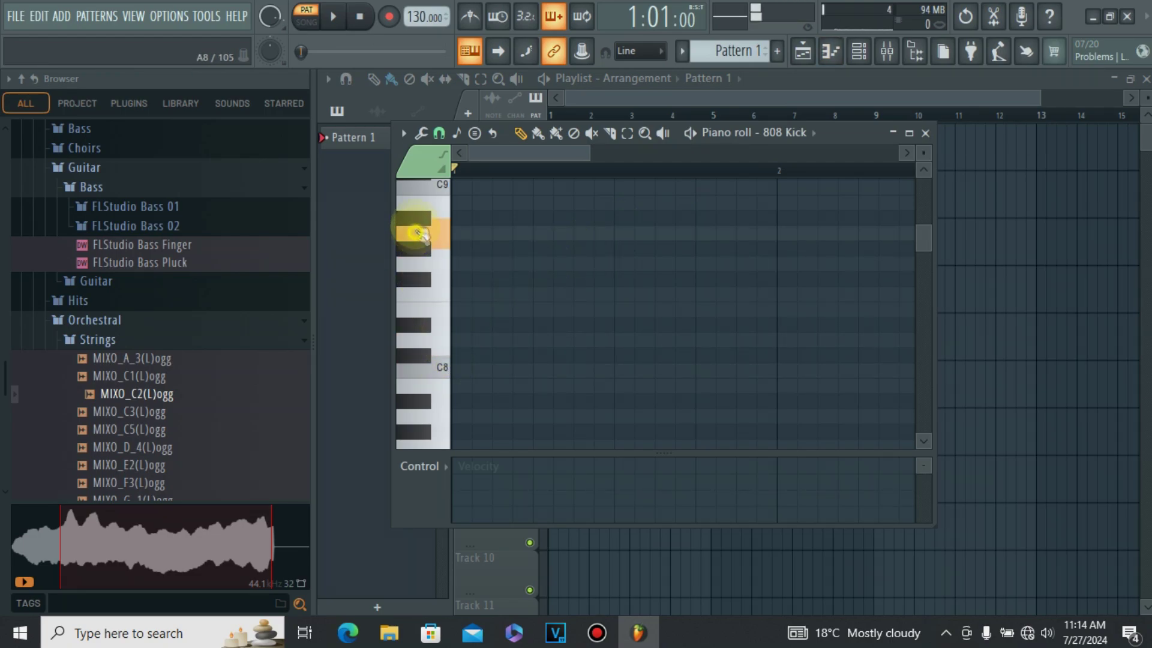
click(427, 283)
click(439, 363)
click(440, 374)
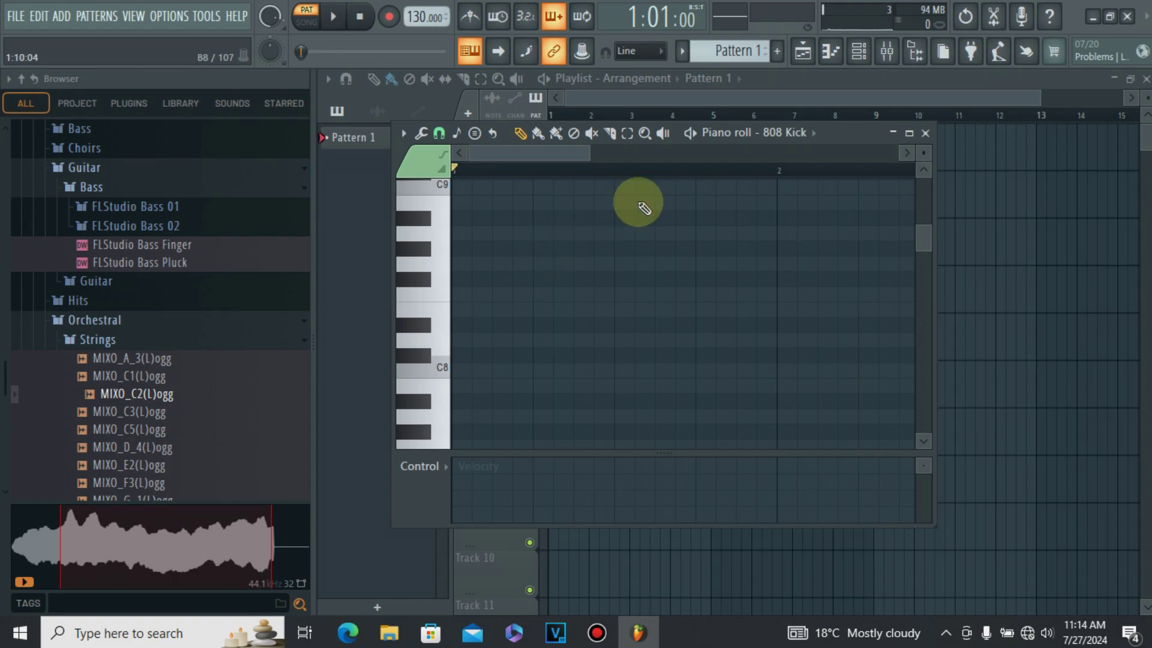
View the channel rack and the mixer, leaving the mixer open and the channel rack closed.
click(858, 52)
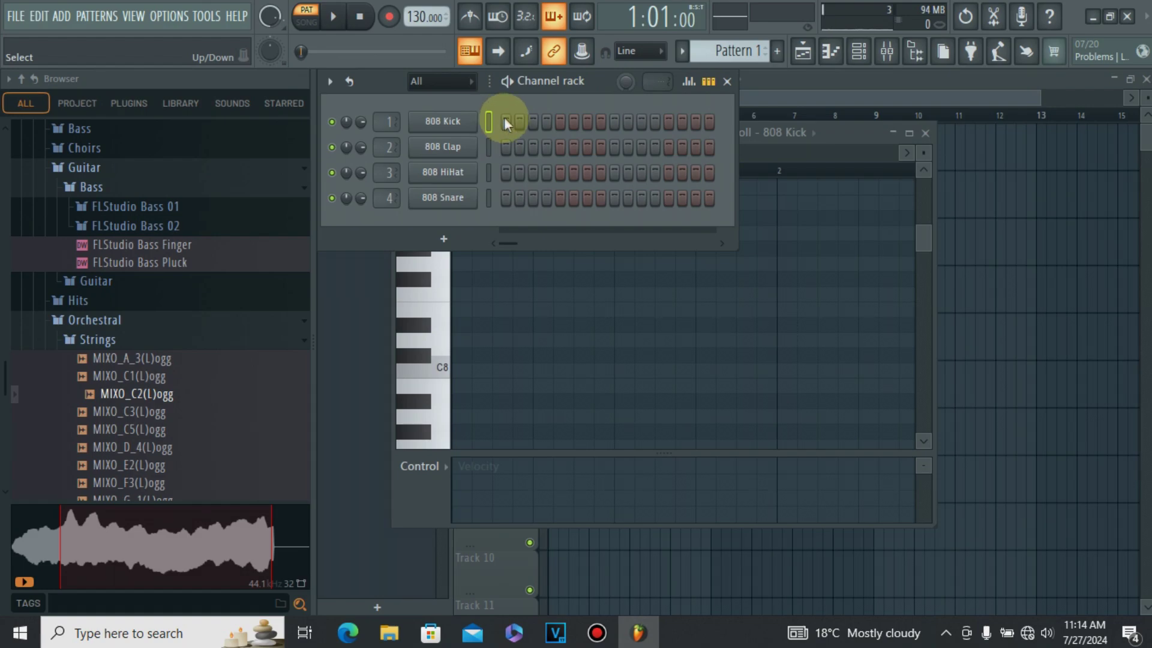
click(727, 82)
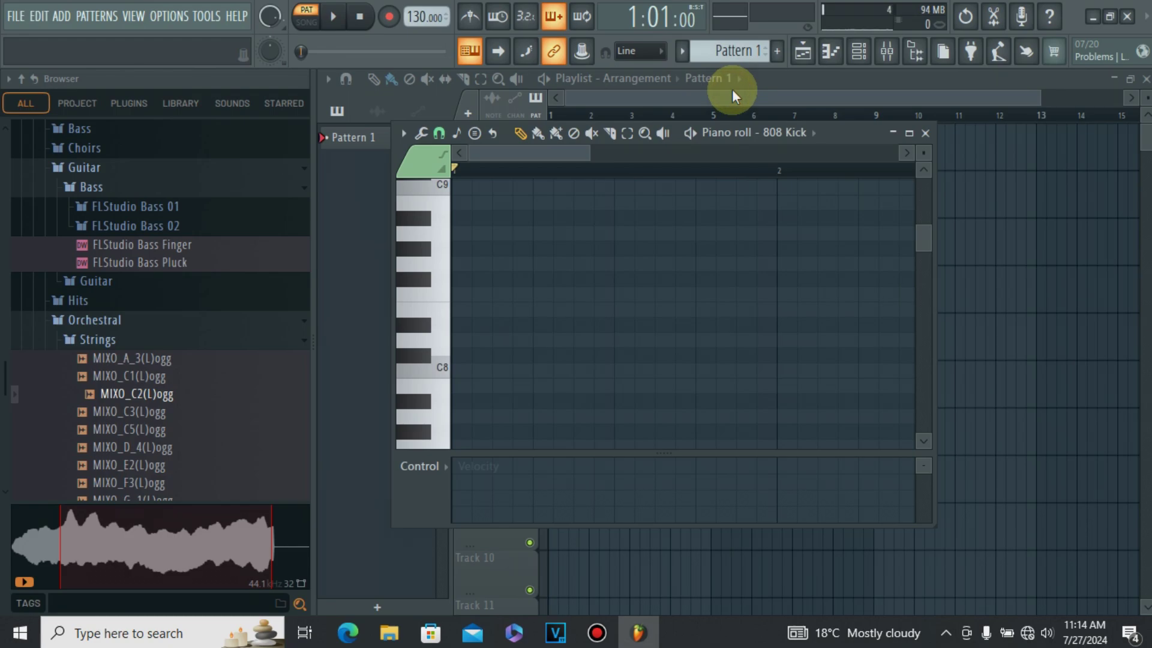
click(888, 54)
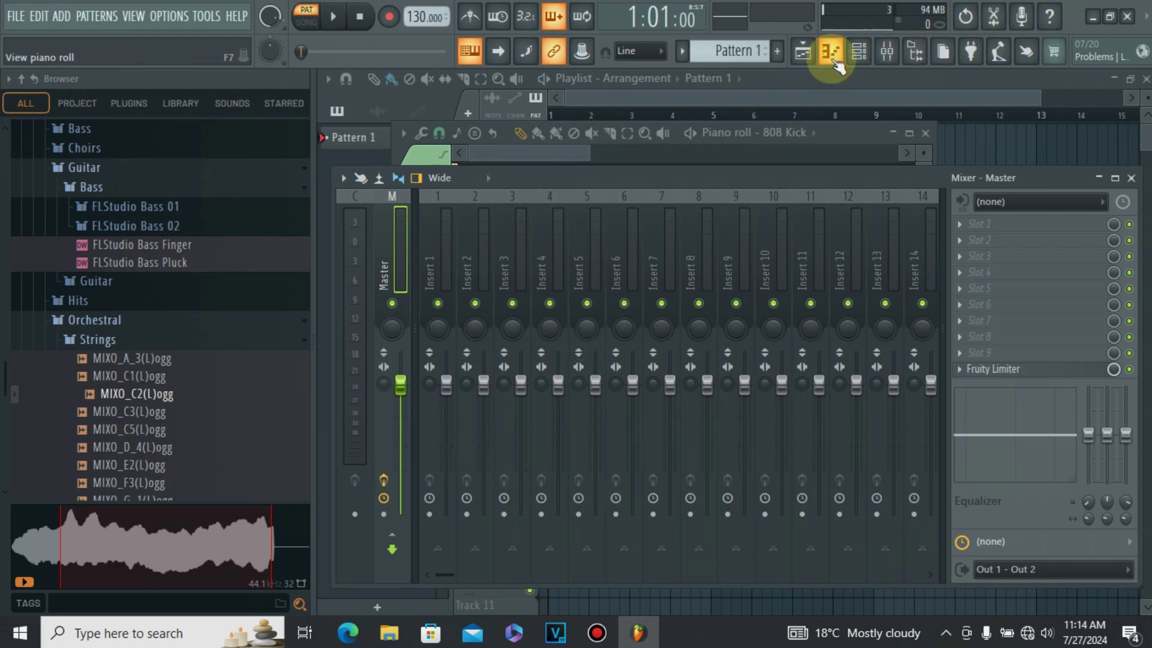
click(855, 52)
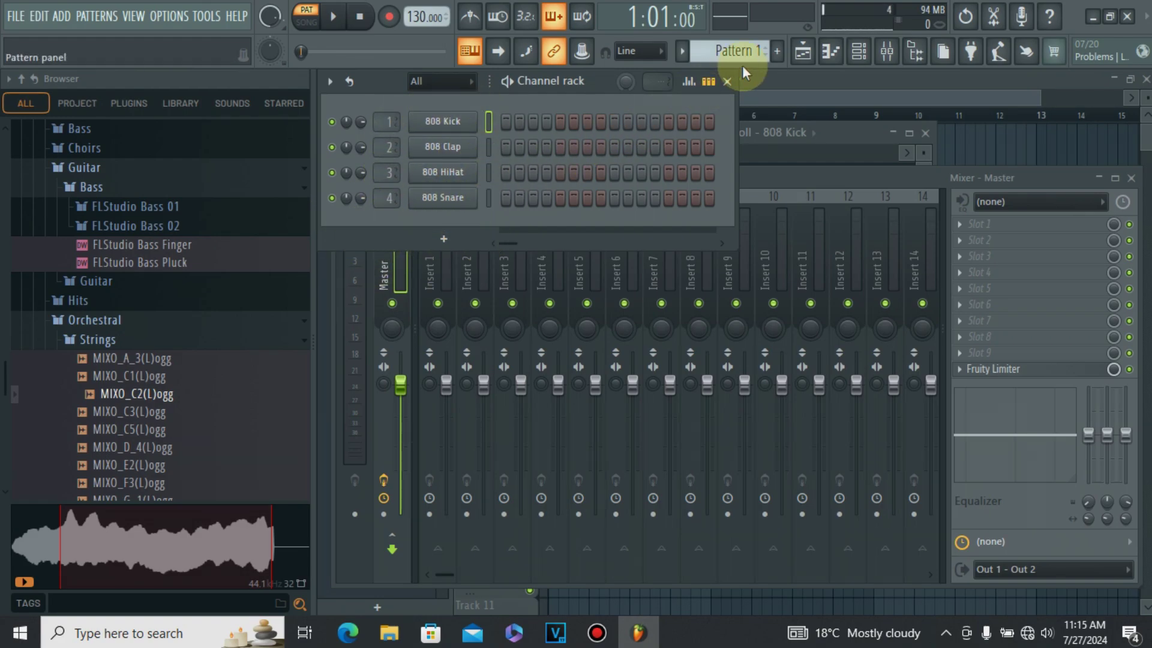
click(726, 82)
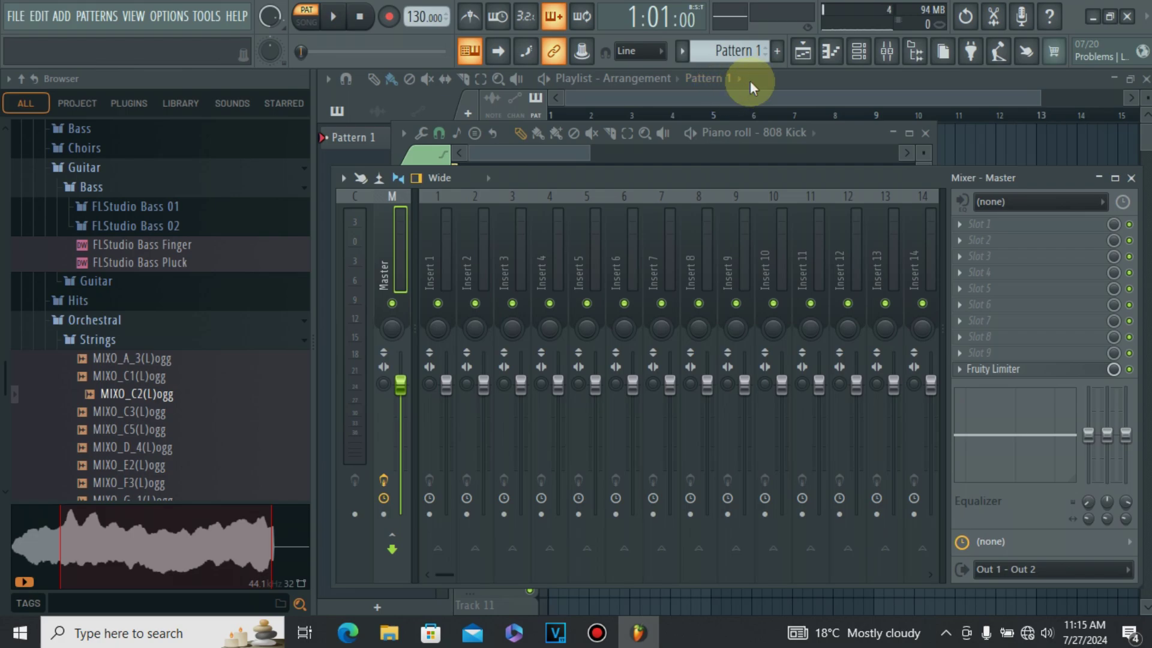
Try the 90 and 110 BPM tempo presets and settle on a project tempo of 90 BPM.
right_click(442, 18)
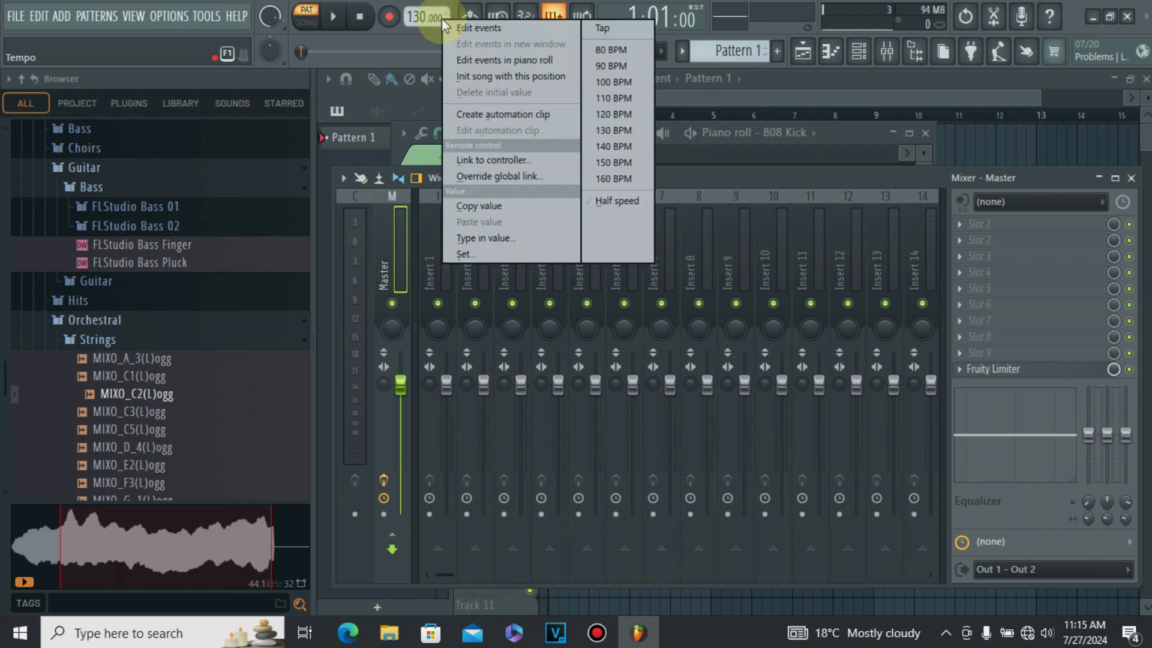
click(608, 66)
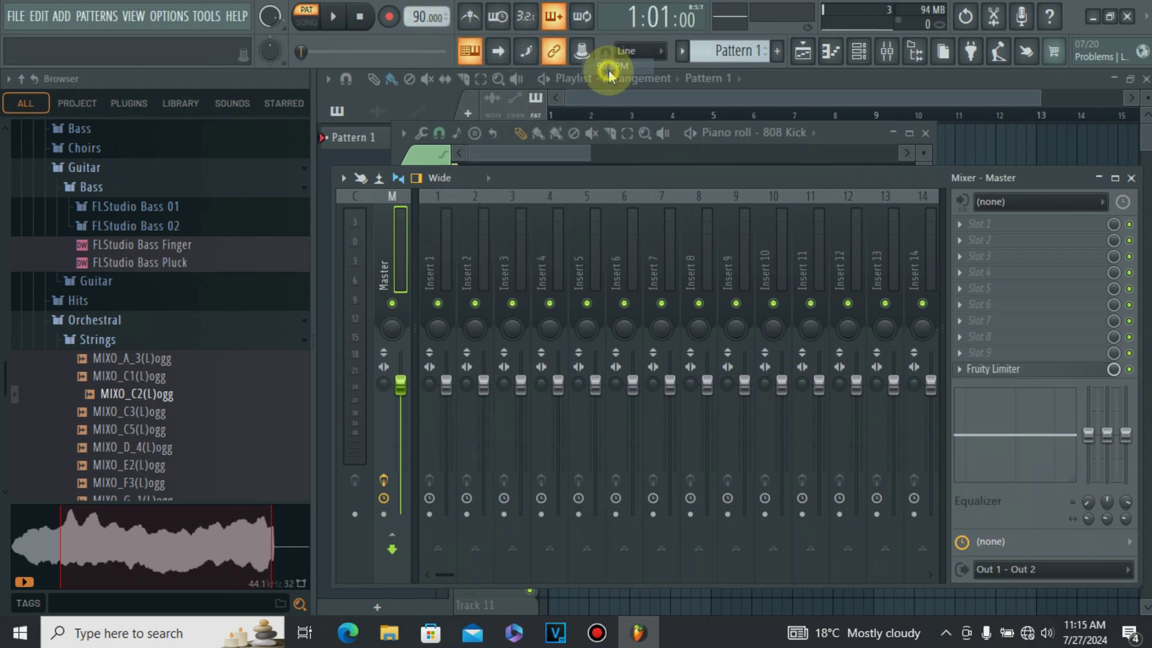
right_click(447, 18)
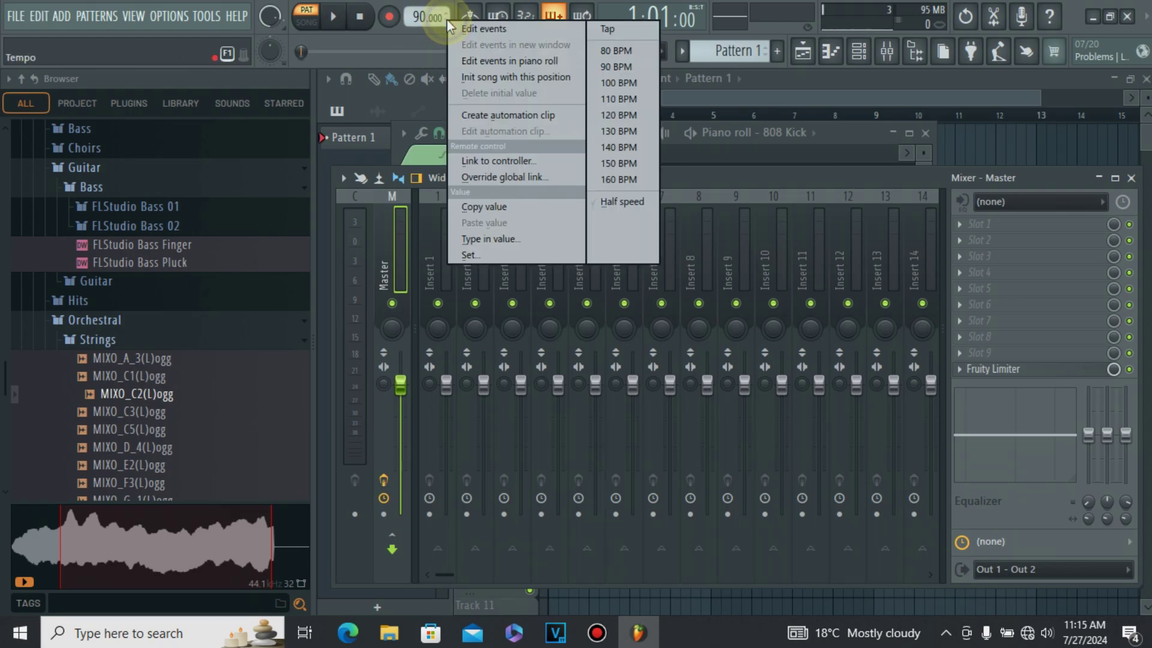
click(631, 103)
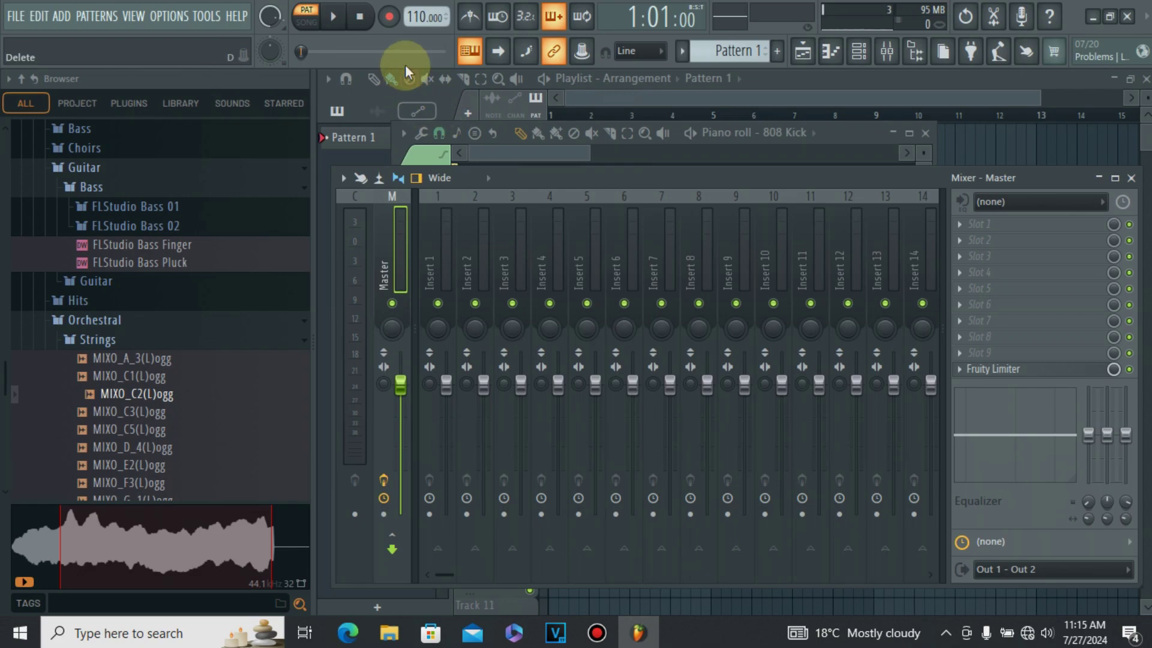
right_click(441, 18)
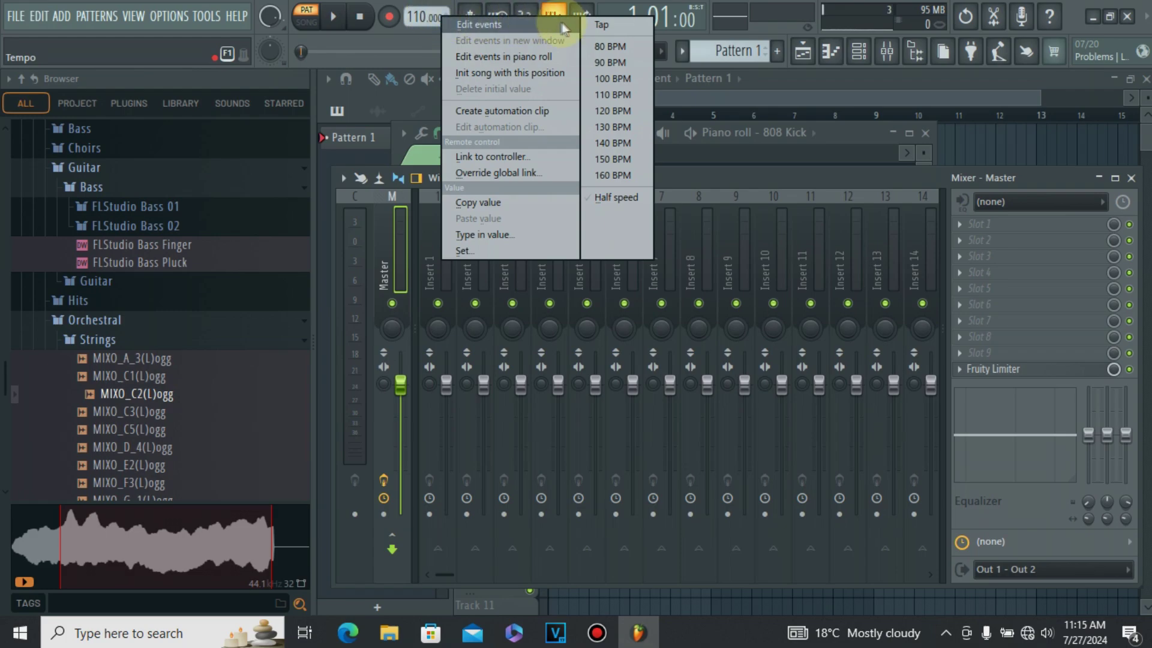
click(639, 64)
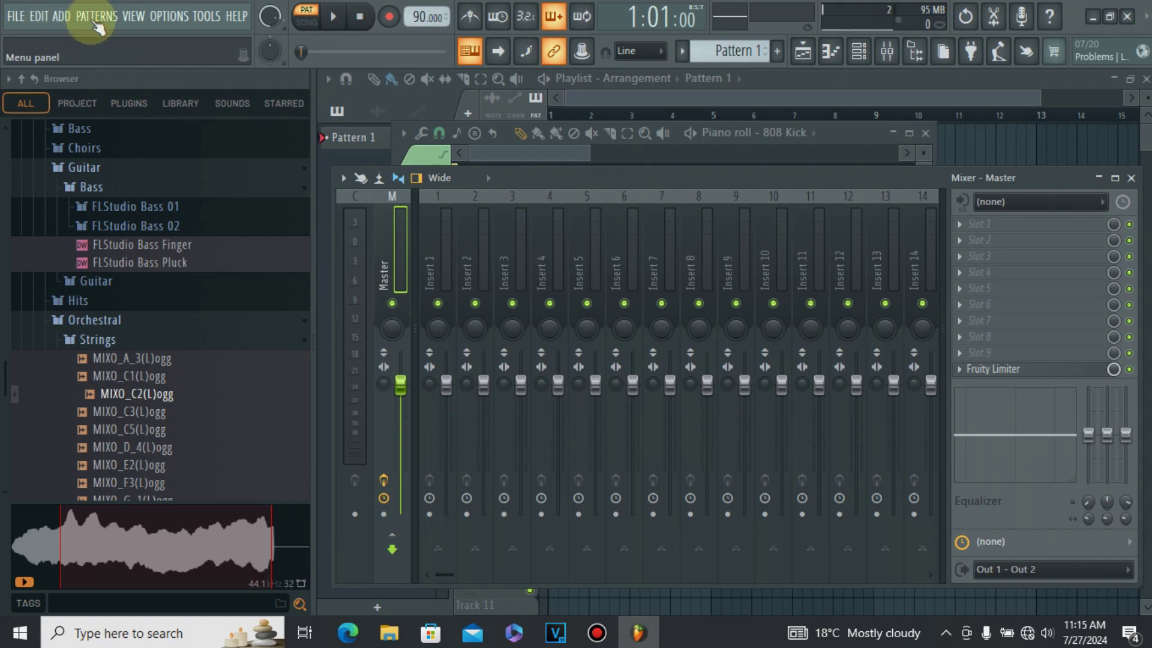
Look through the General, MIDI and File pages of the program settings.
click(169, 16)
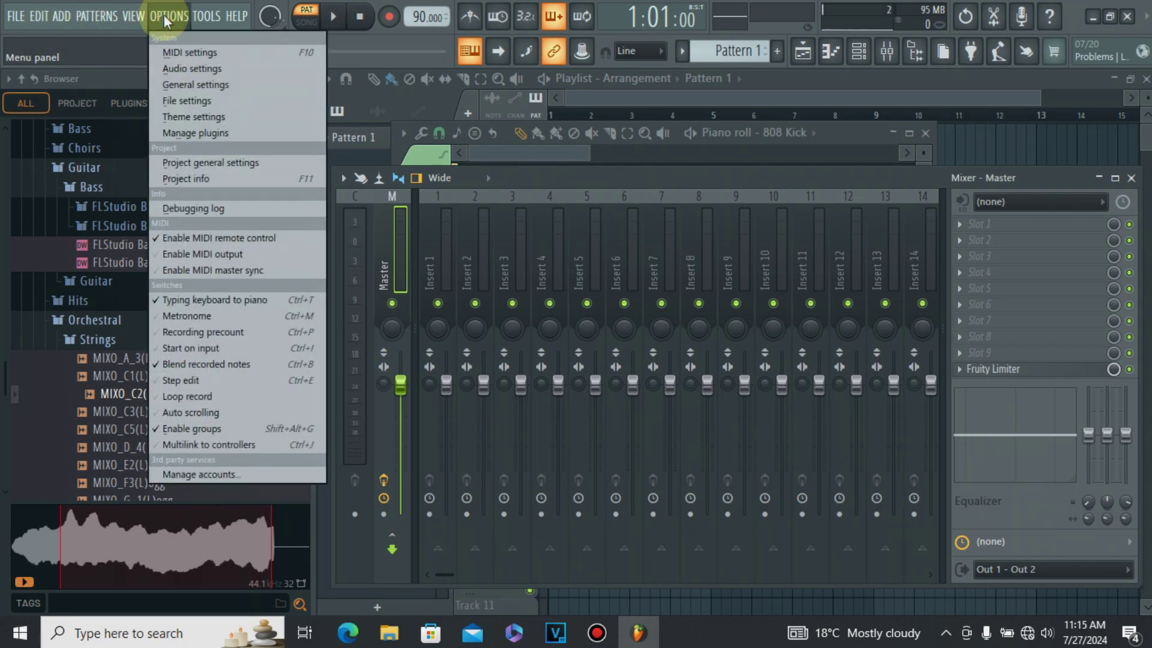
click(207, 85)
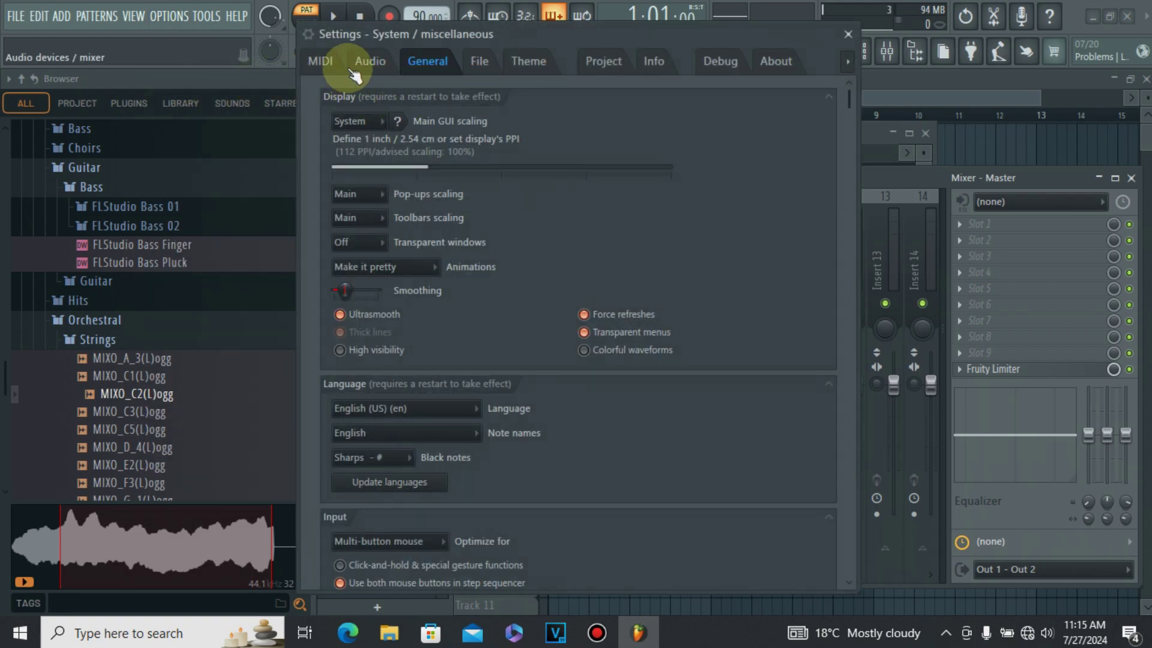
click(329, 67)
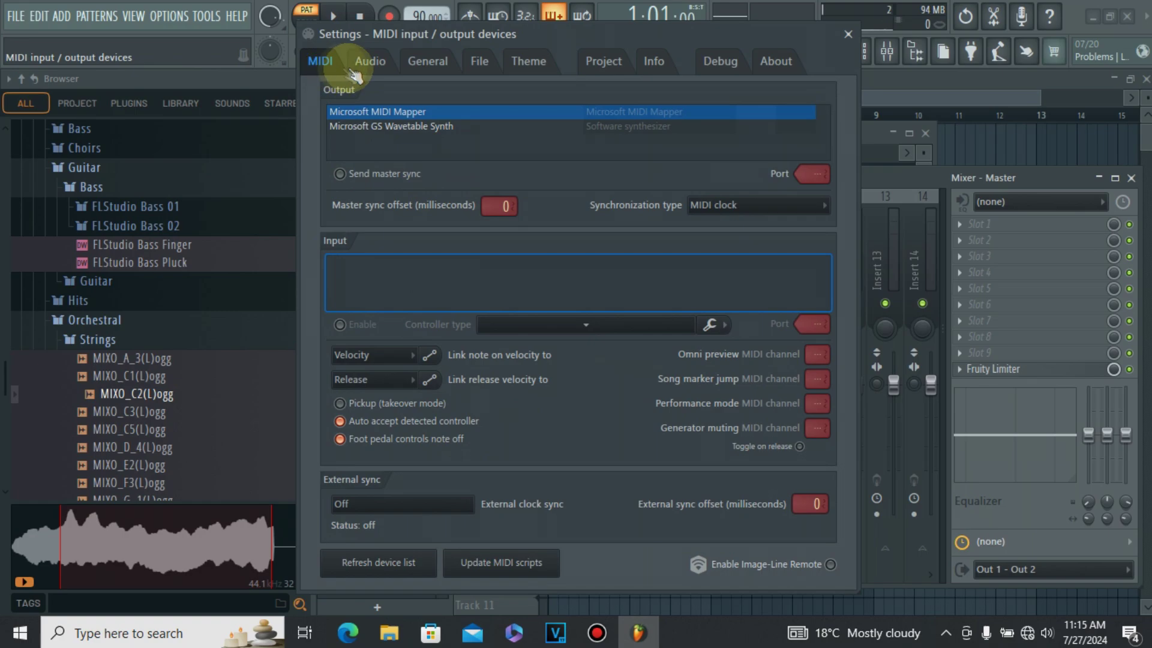
click(427, 61)
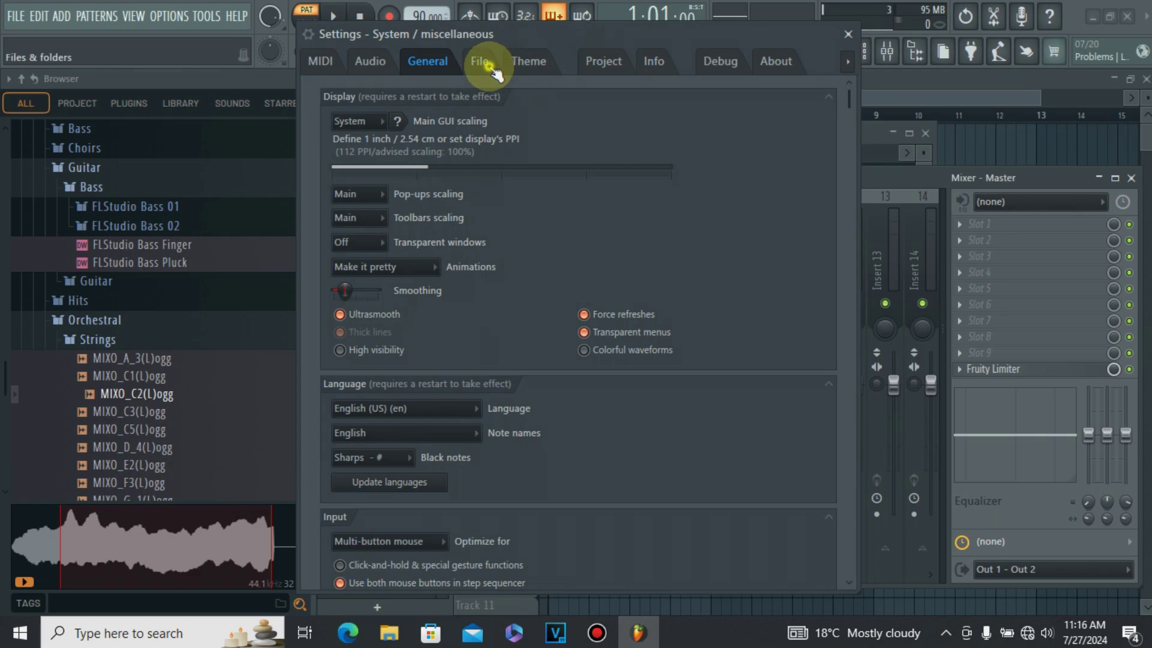
click(510, 63)
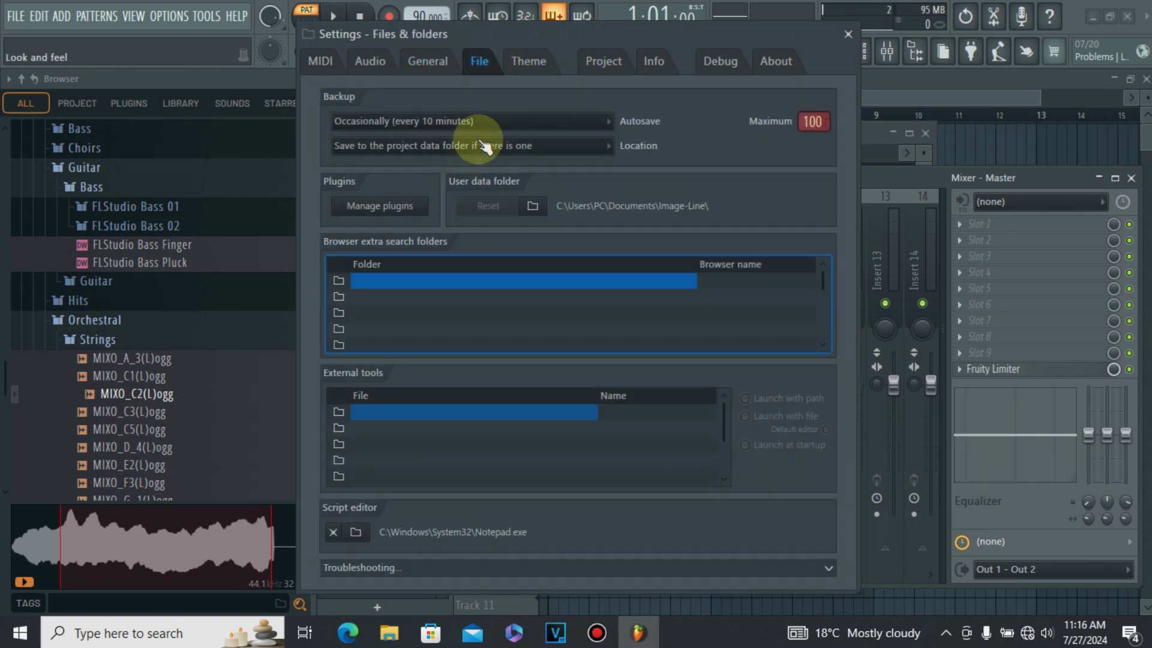
Preview the Hangar, Granite Lo-Fi, Dark Prism and Clean Bean theme presets and return to the Default theme.
click(527, 64)
click(705, 273)
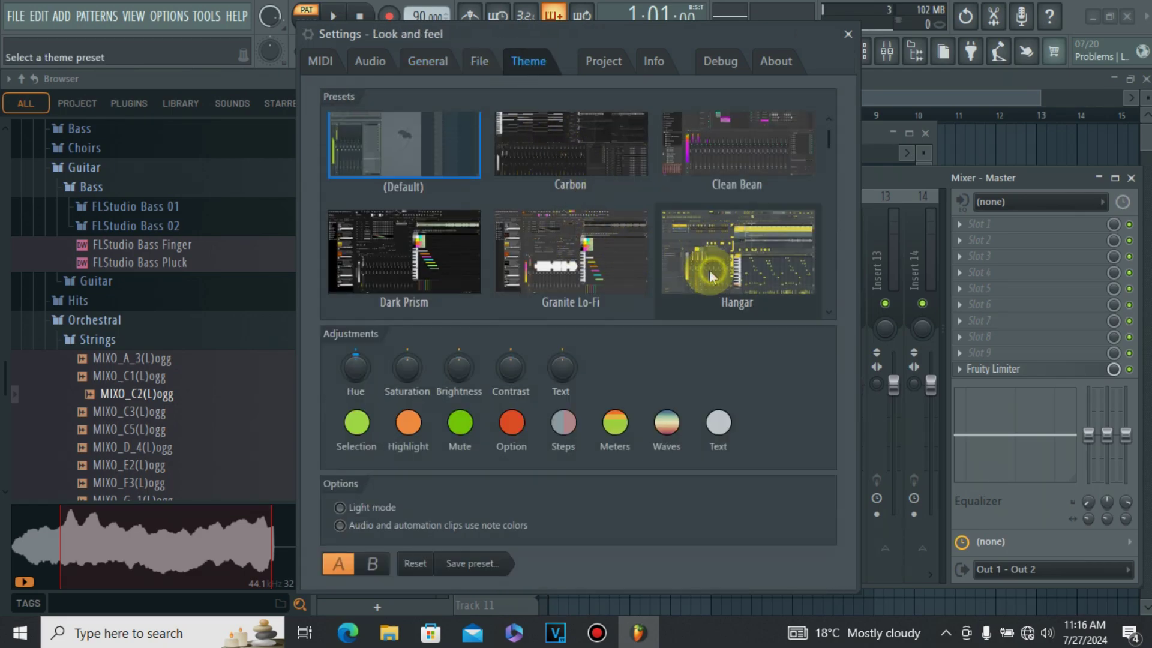
click(562, 256)
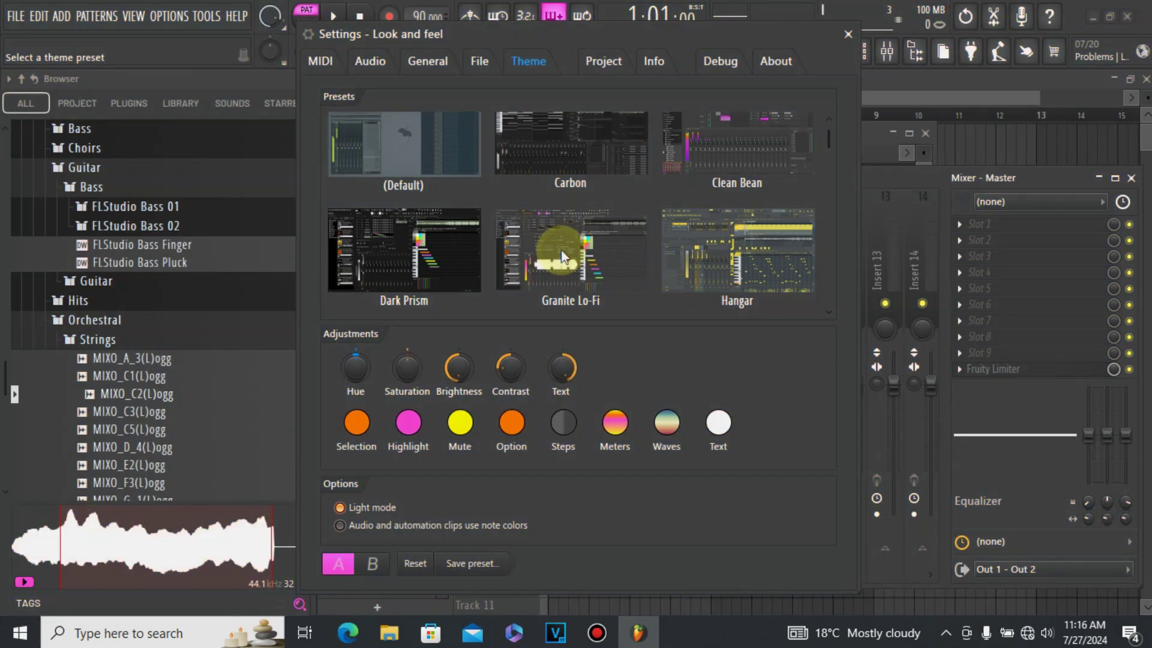
click(388, 246)
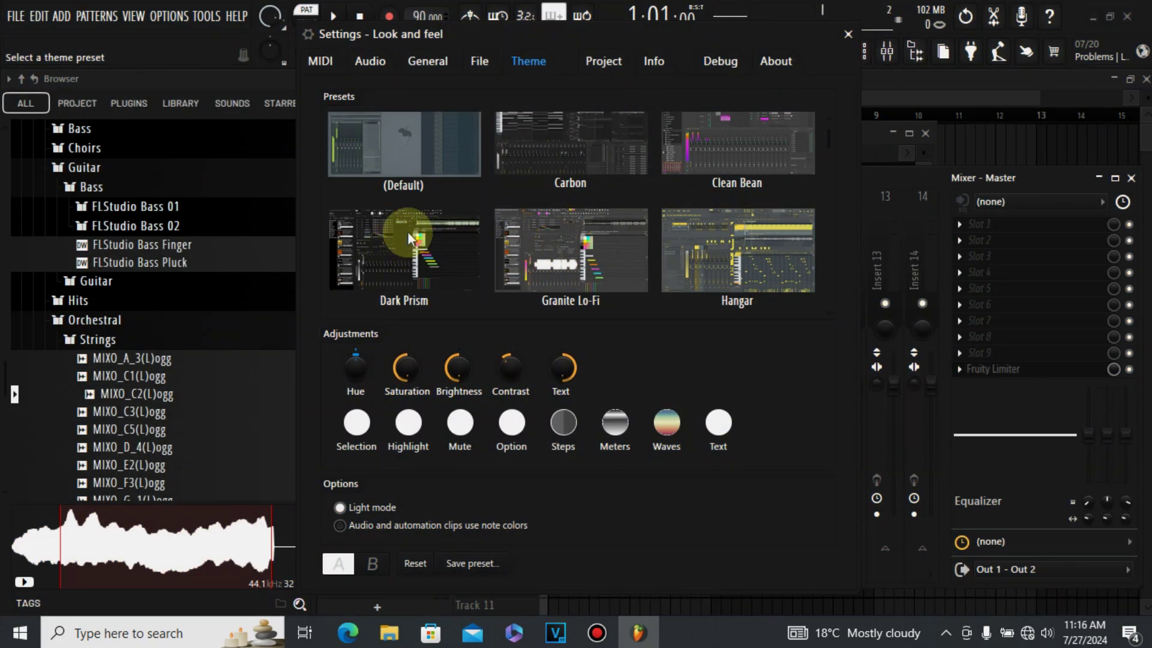
click(690, 163)
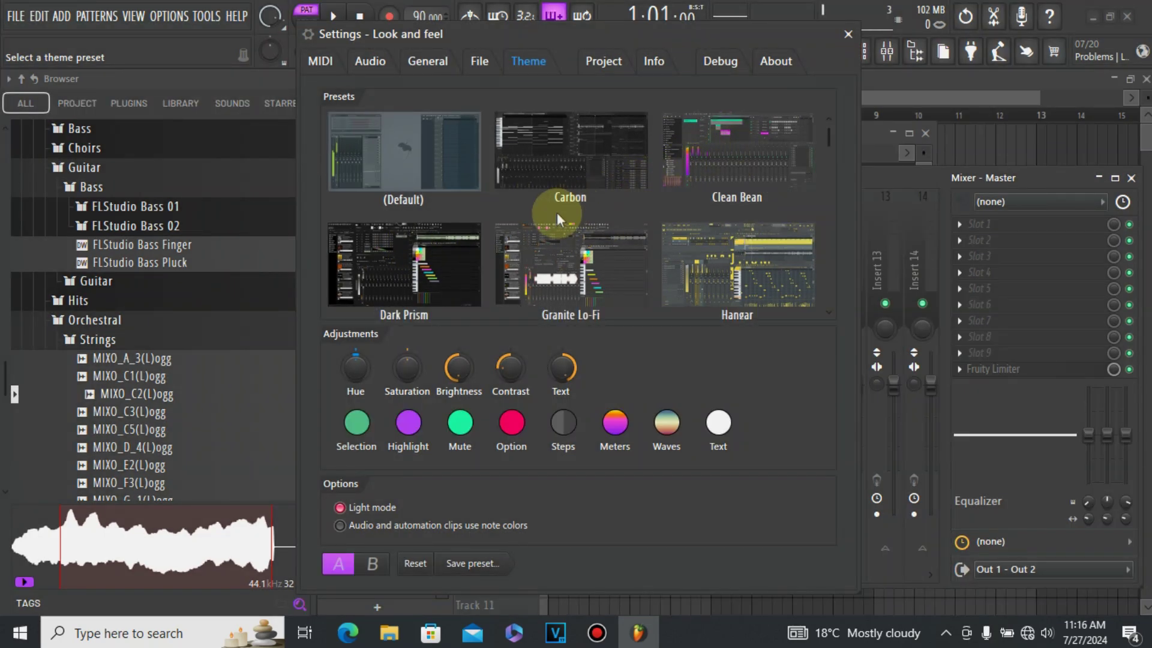
click(381, 155)
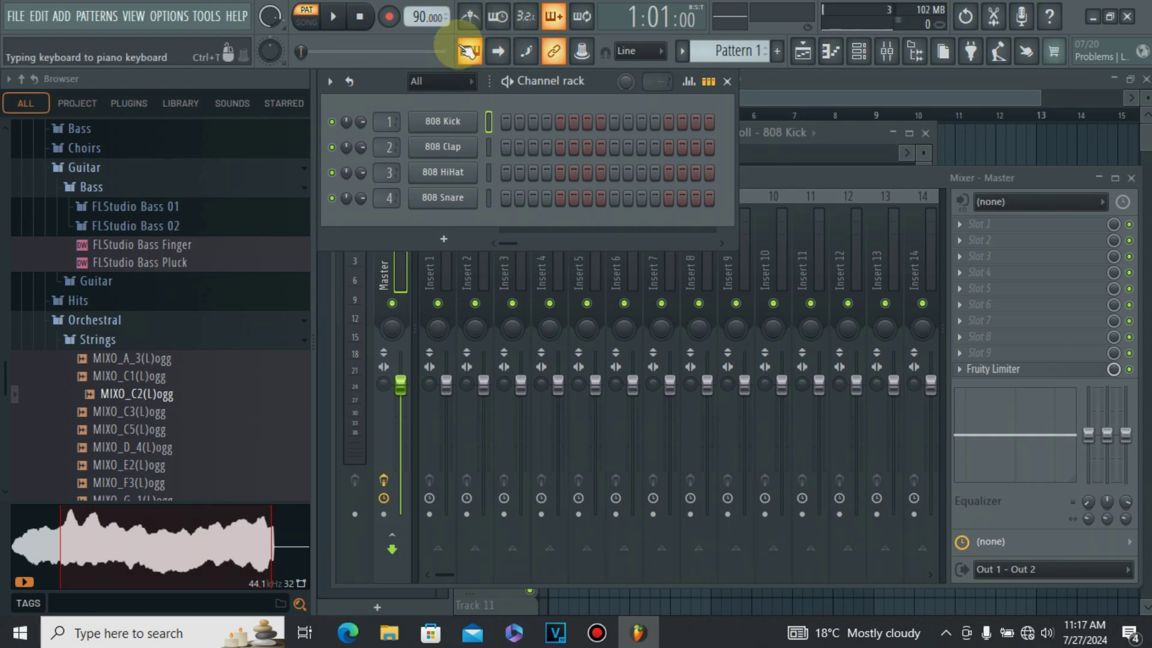
Turn on the metronome, play the empty pattern to hear the beat, and pause playback.
click(470, 18)
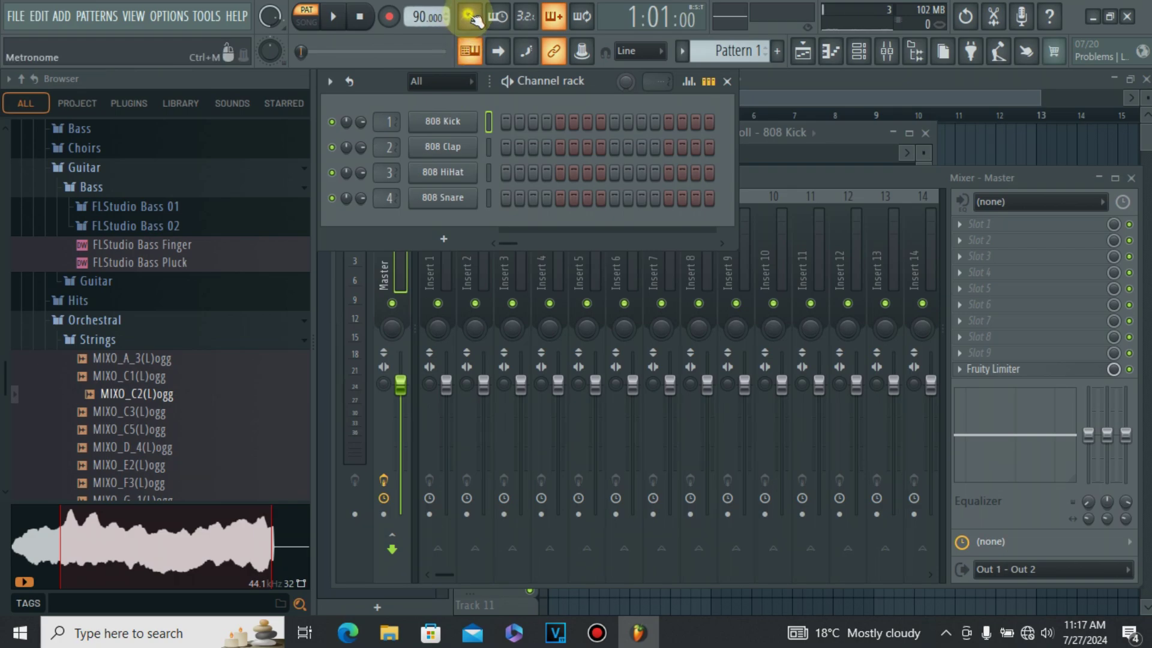
click(333, 17)
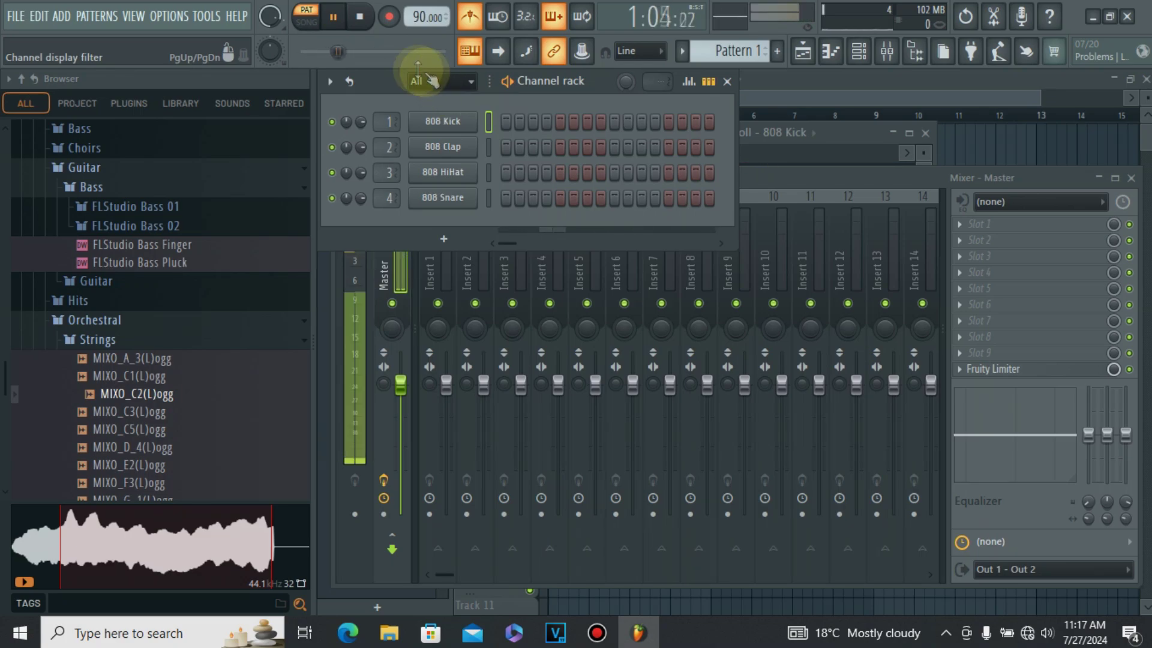
click(347, 23)
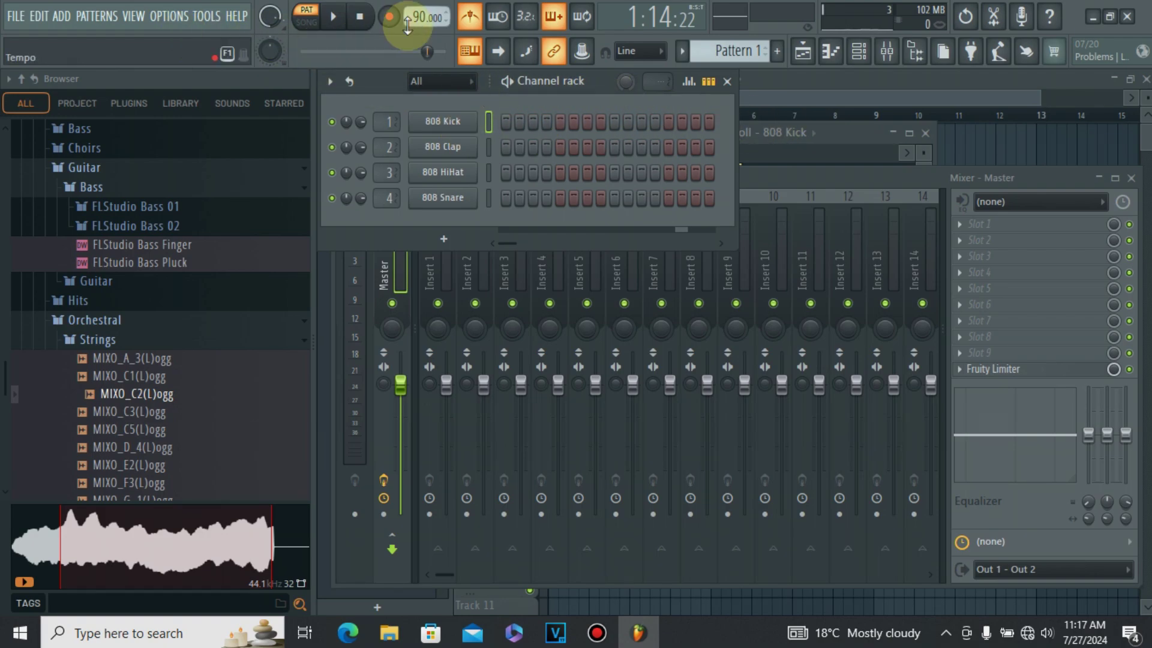
With the pattern playing, add 808 Kick hits on steps 1, 5, 11, 13 and 16 in the channel rack.
click(335, 18)
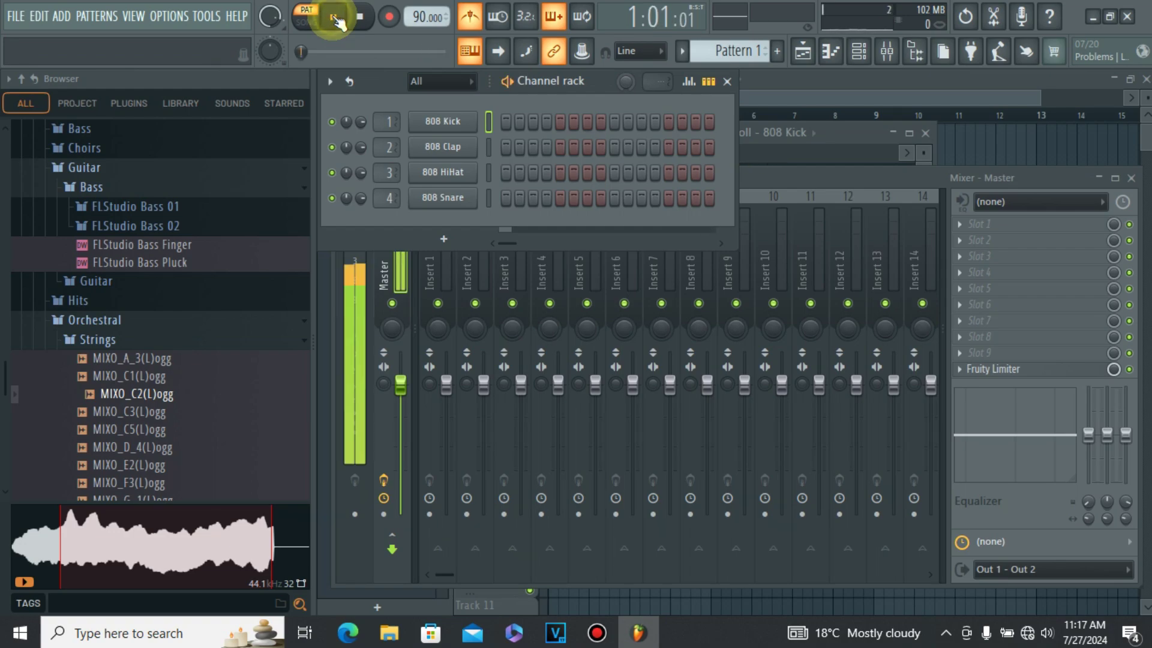
click(508, 121)
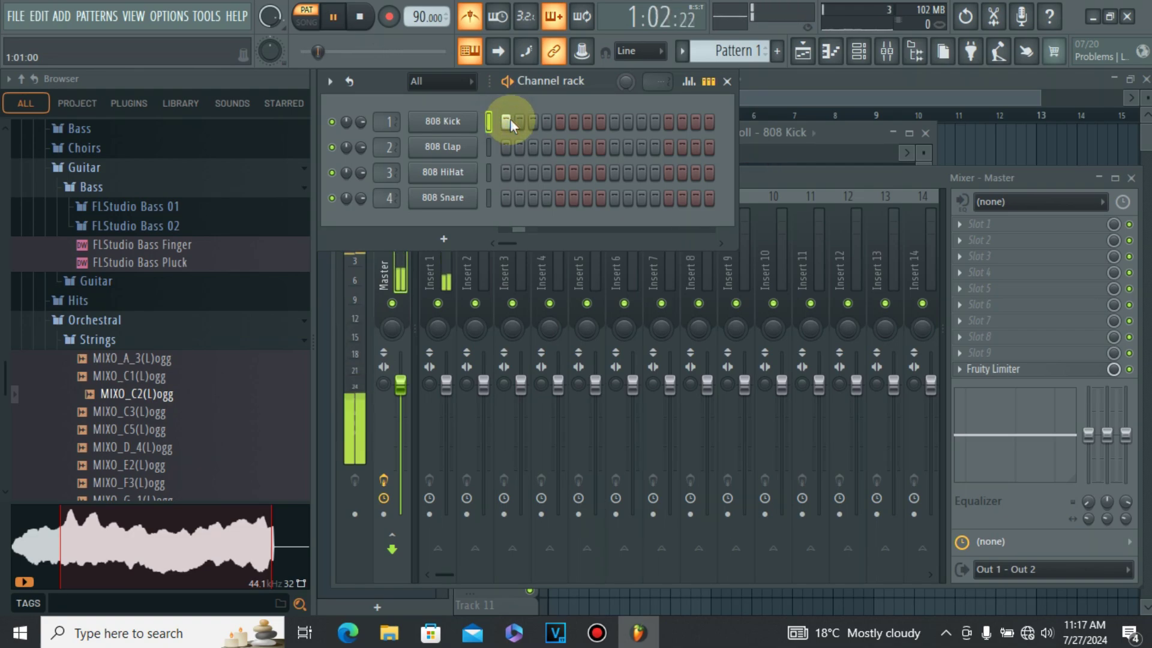
click(561, 120)
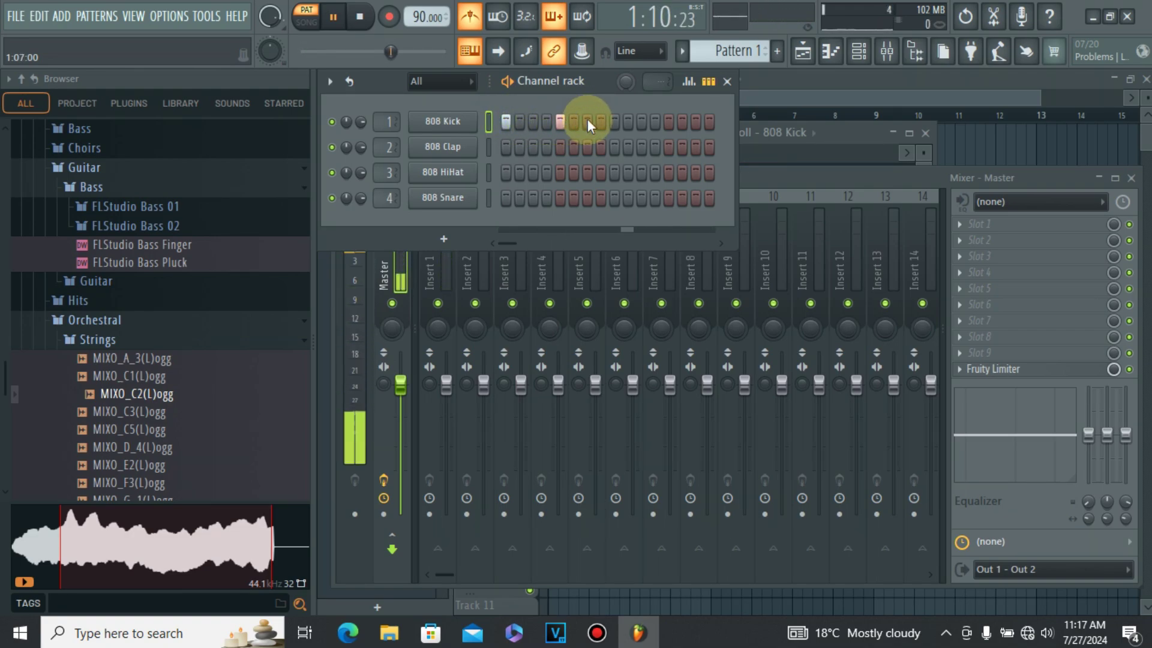
click(639, 122)
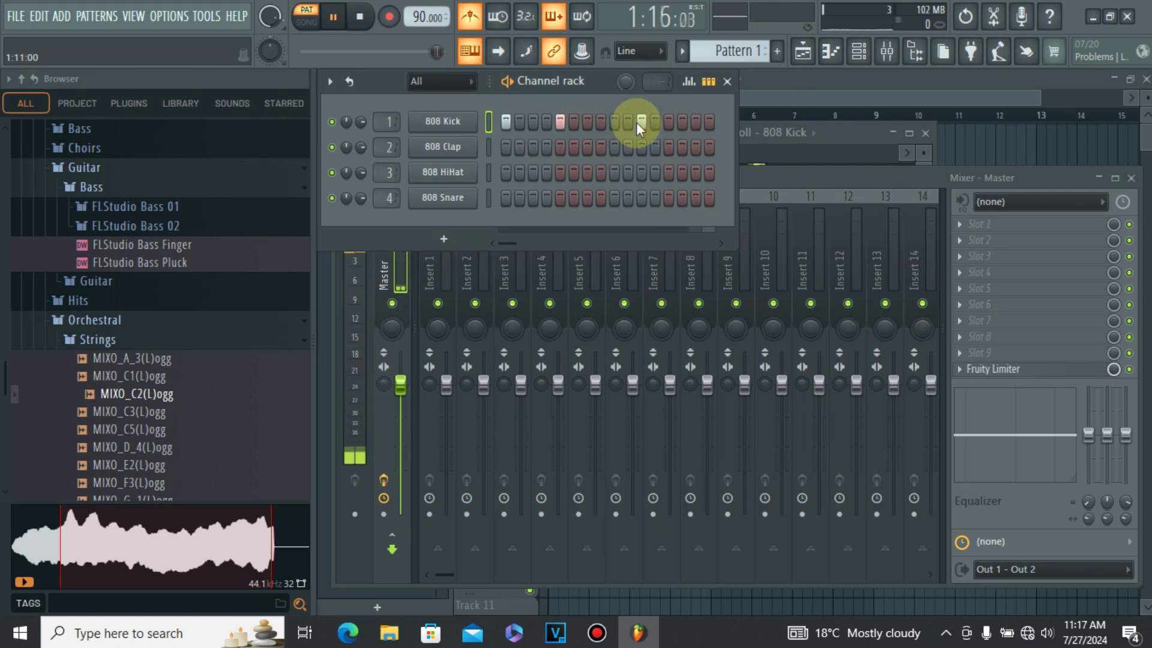
click(668, 122)
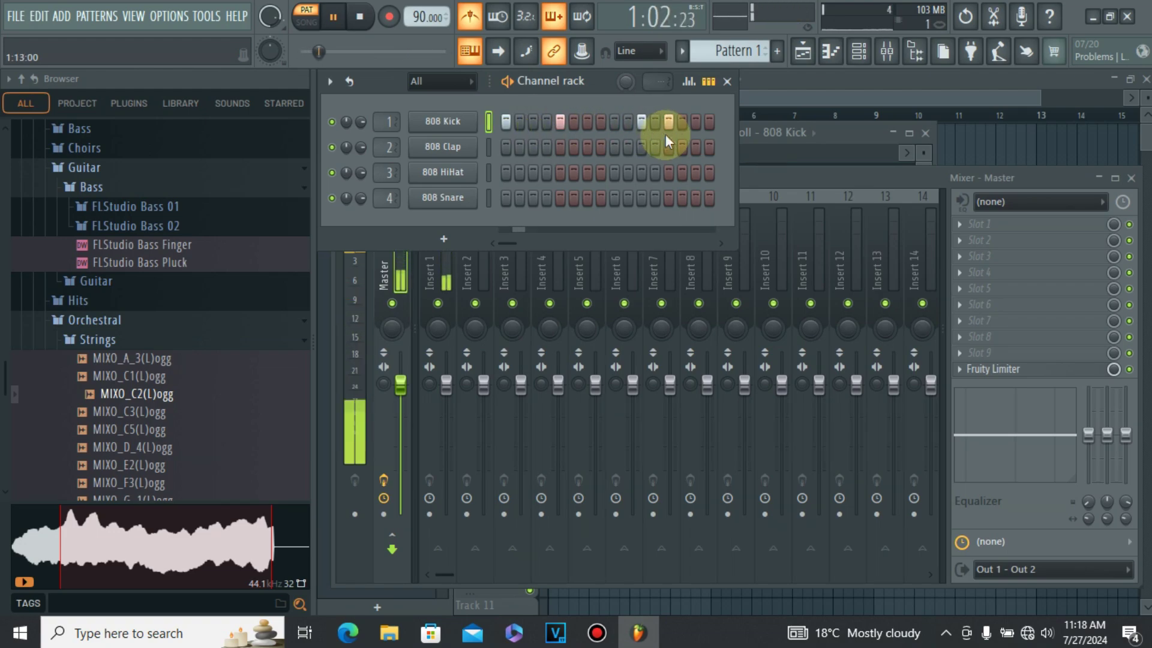
click(704, 127)
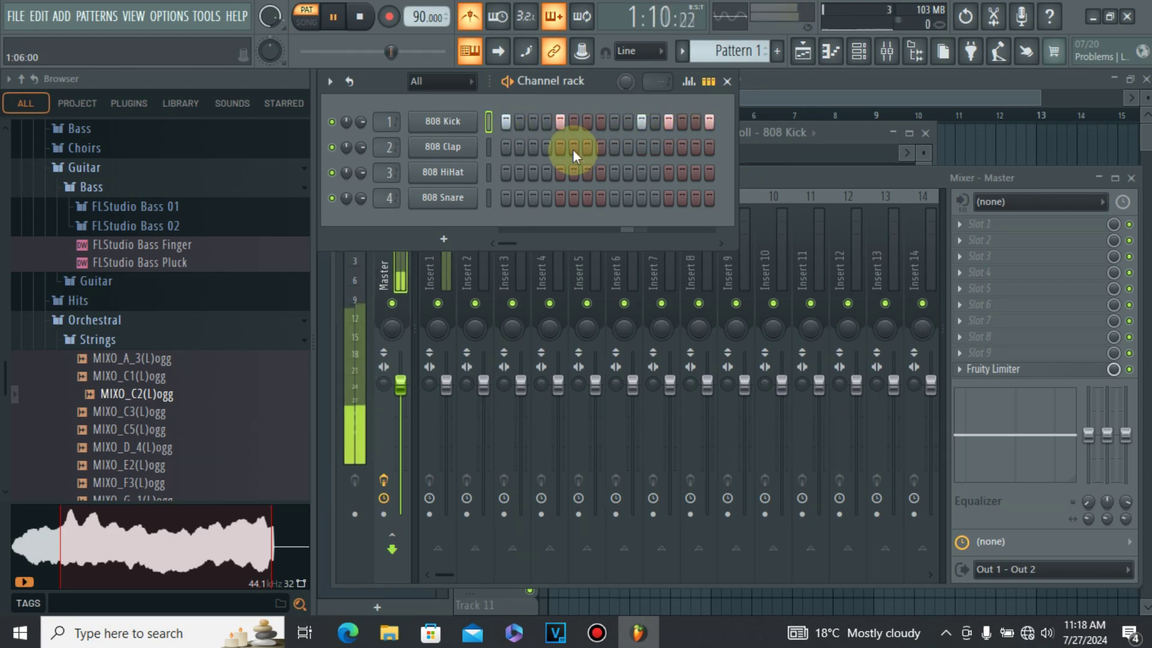
Add an 808 Kick hit on step 9 and remove the one on step 11, playing the pattern to check it.
click(602, 122)
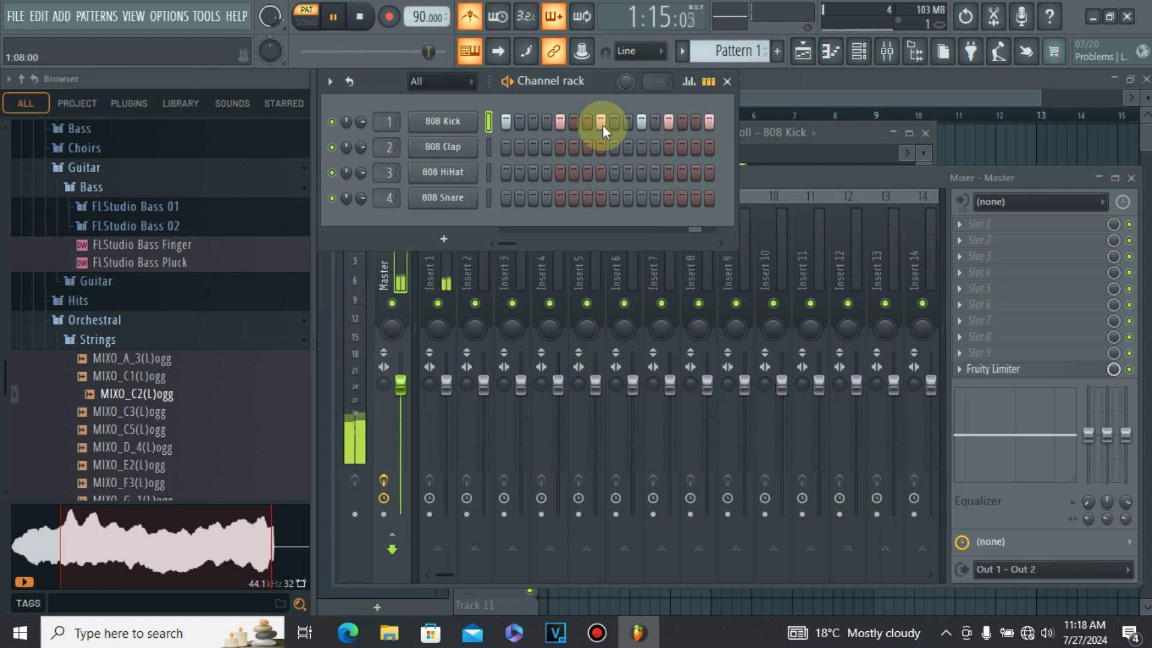
click(613, 123)
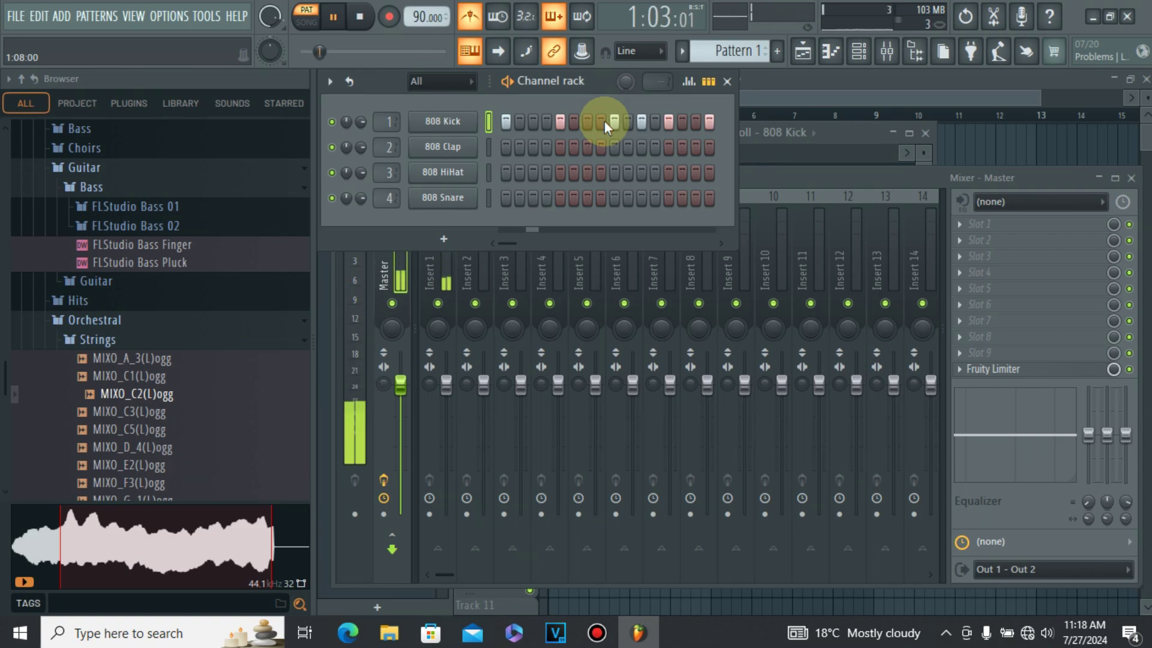
click(333, 18)
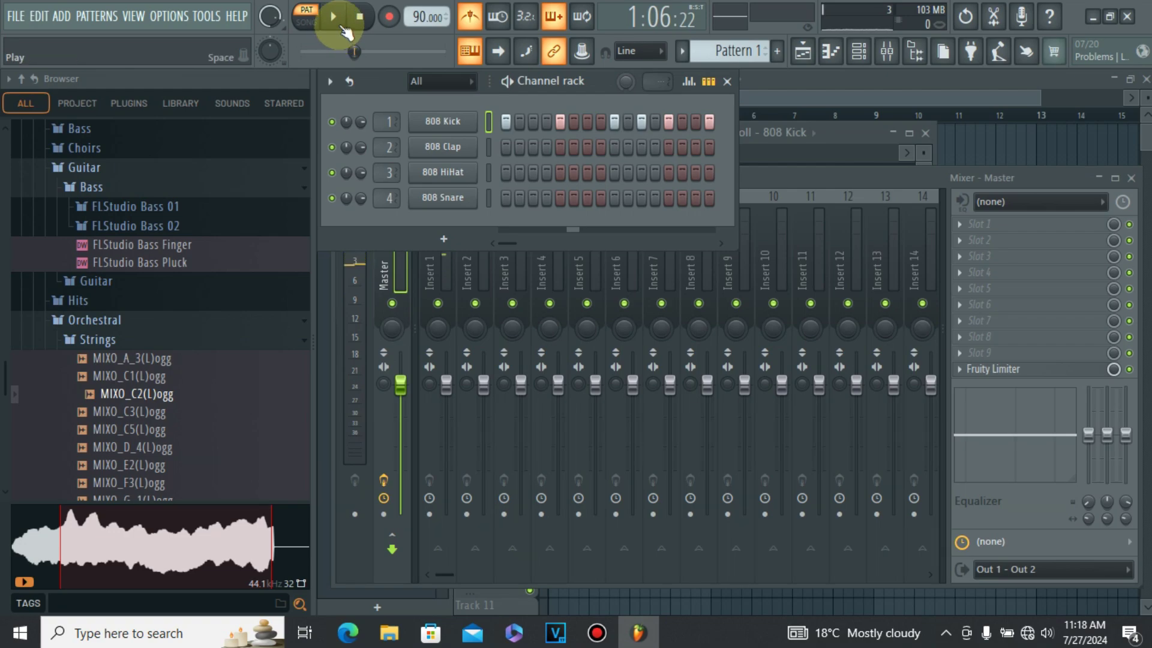
click(342, 17)
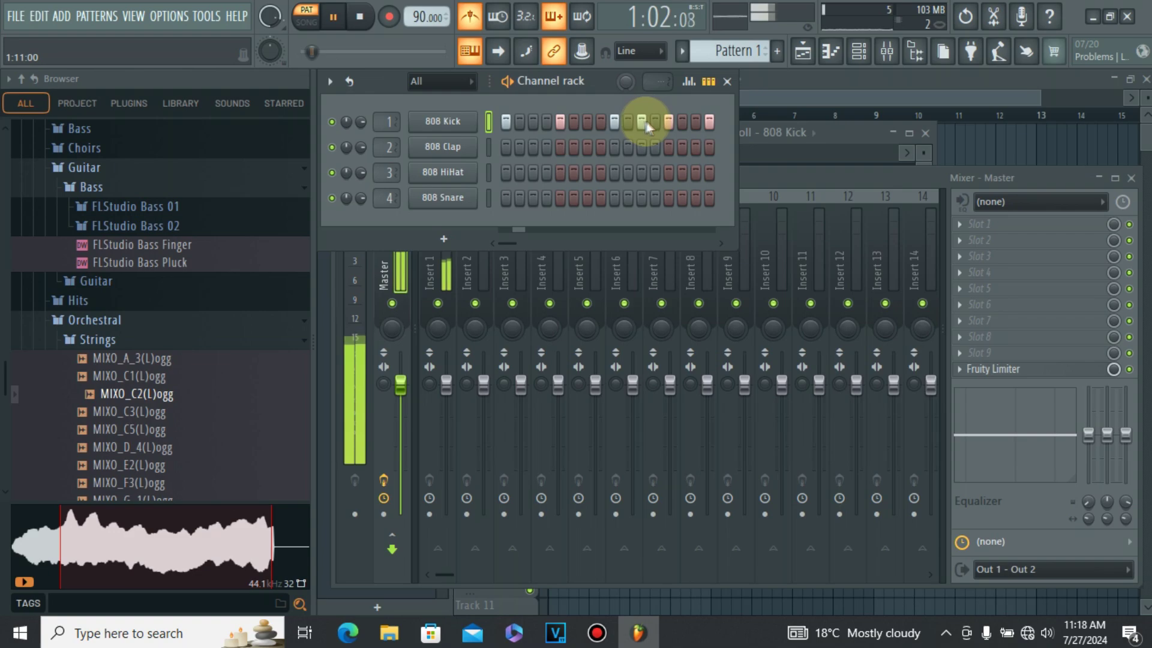
click(644, 120)
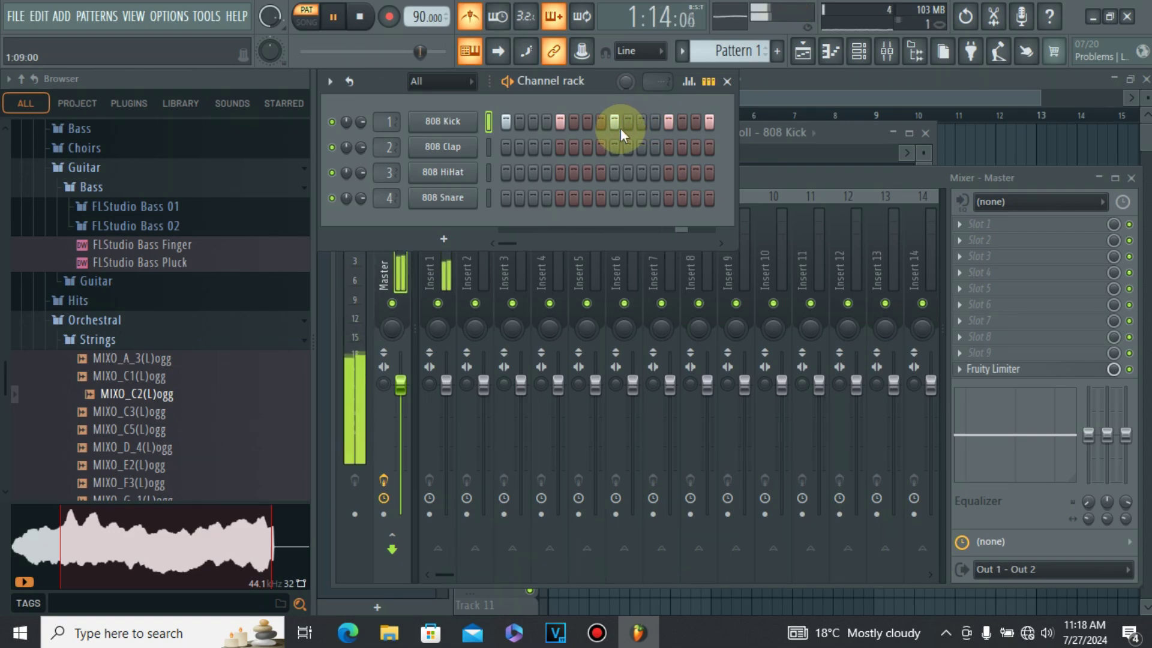
click(337, 16)
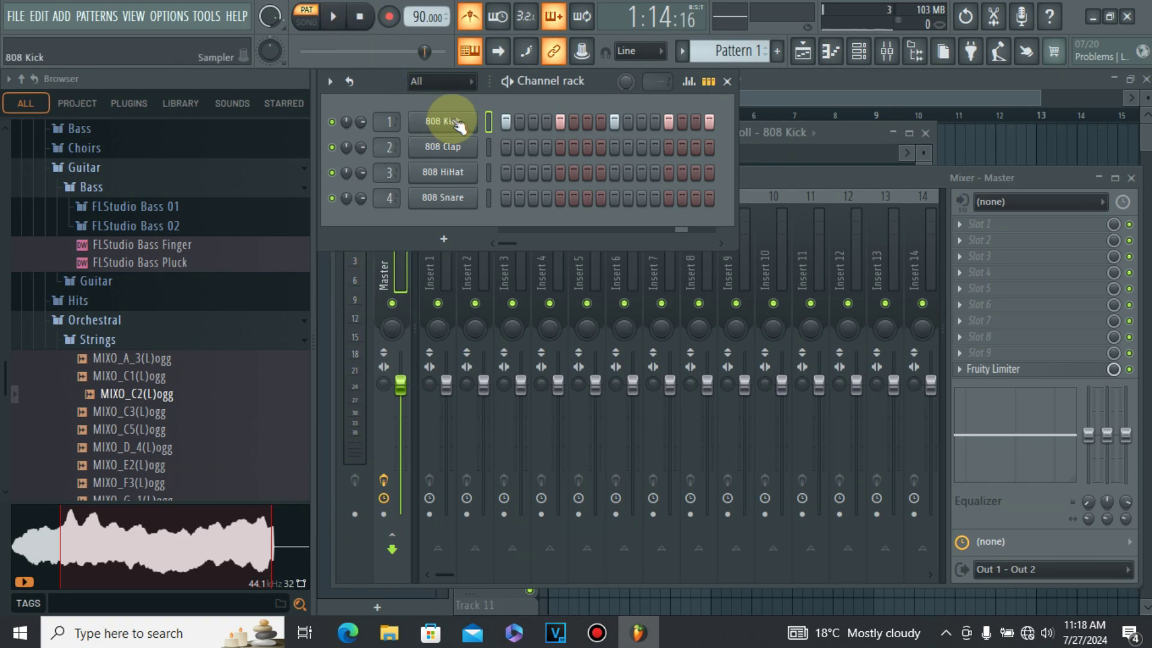
Switch the 808 Kick hit on step 5 off and back on.
click(557, 121)
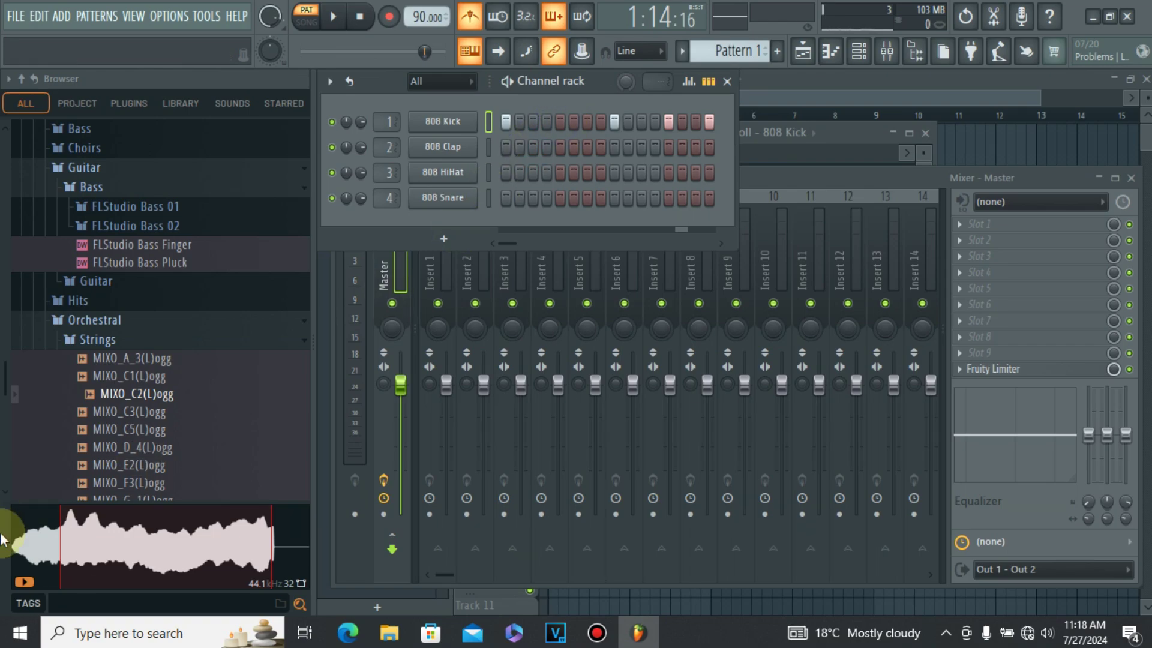
drag(114, 359, 373, 95)
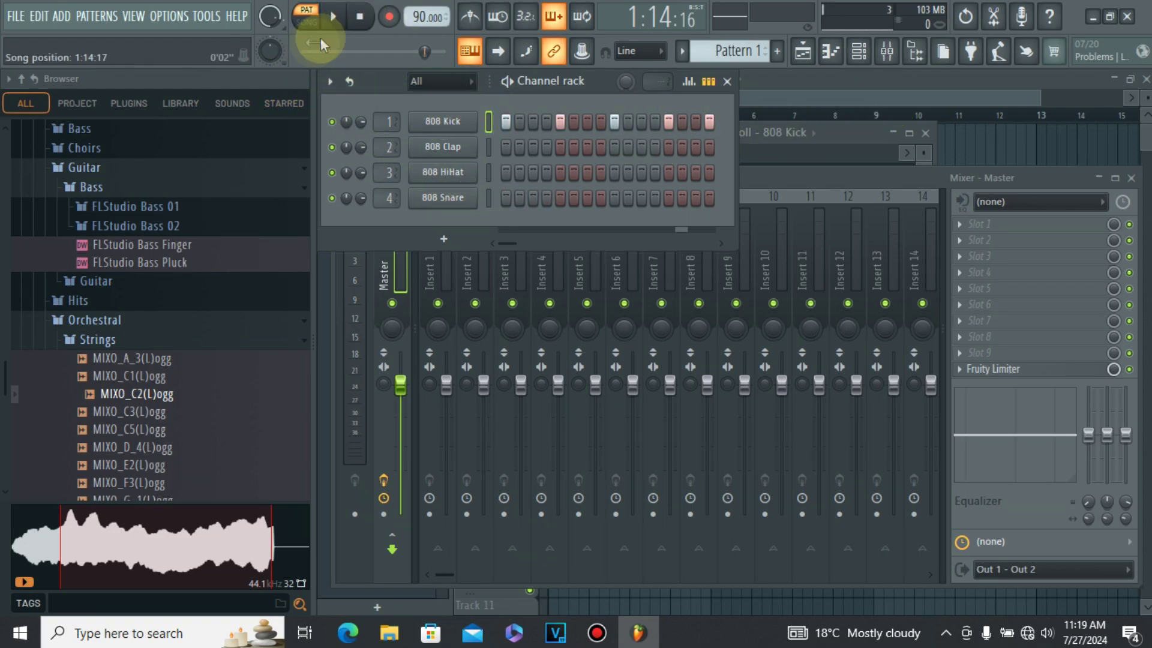
Fill all 16 steps of the 808 HiHat channel while the pattern plays, and listen to the result.
click(334, 18)
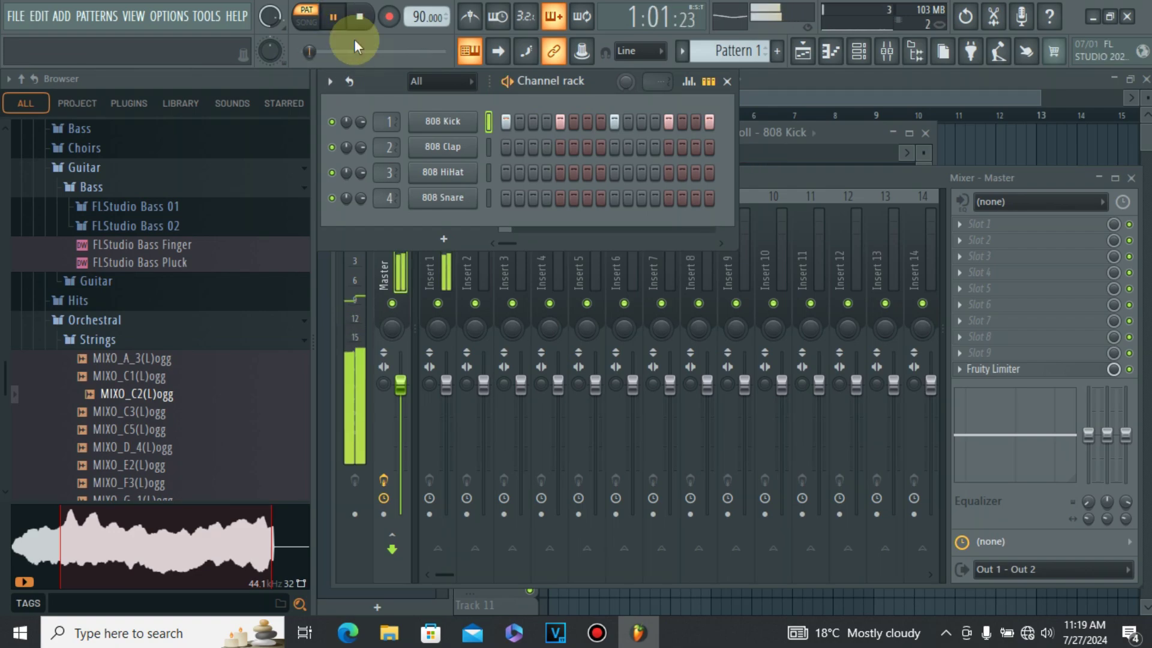
click(504, 173)
click(519, 172)
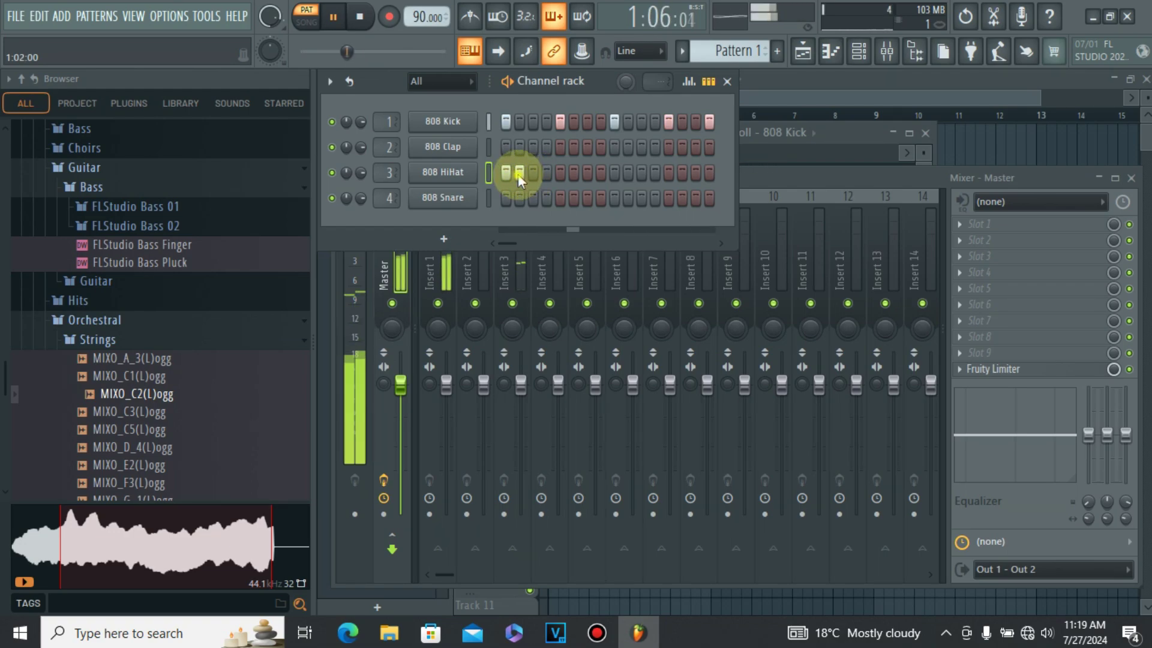
drag(517, 174, 776, 171)
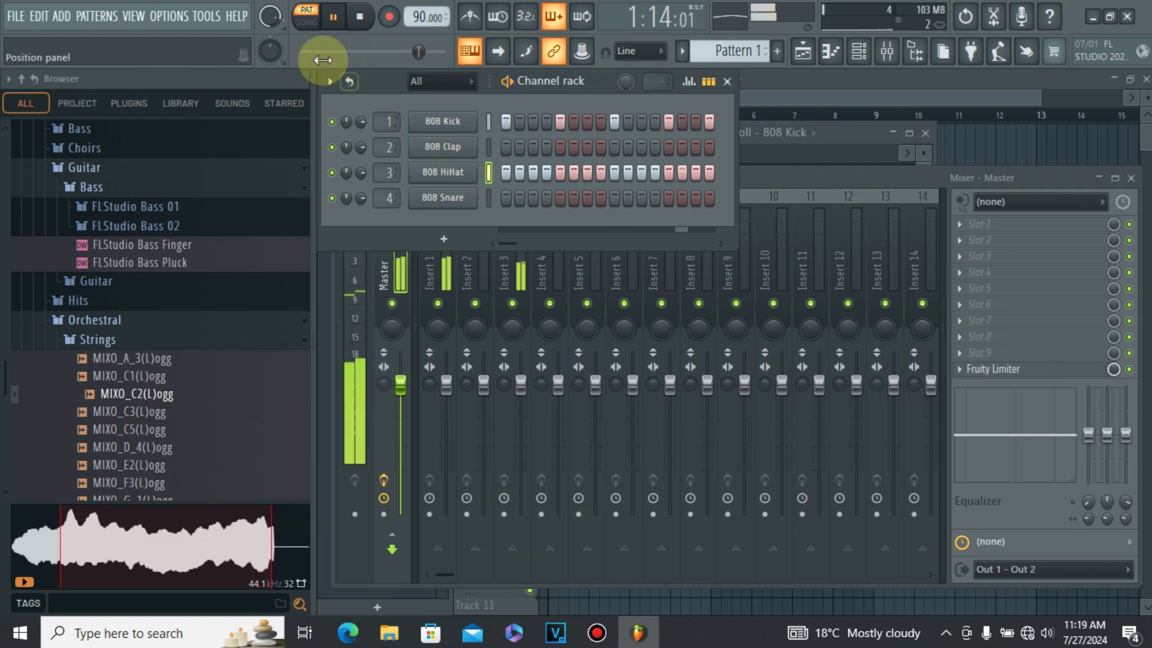
click(332, 25)
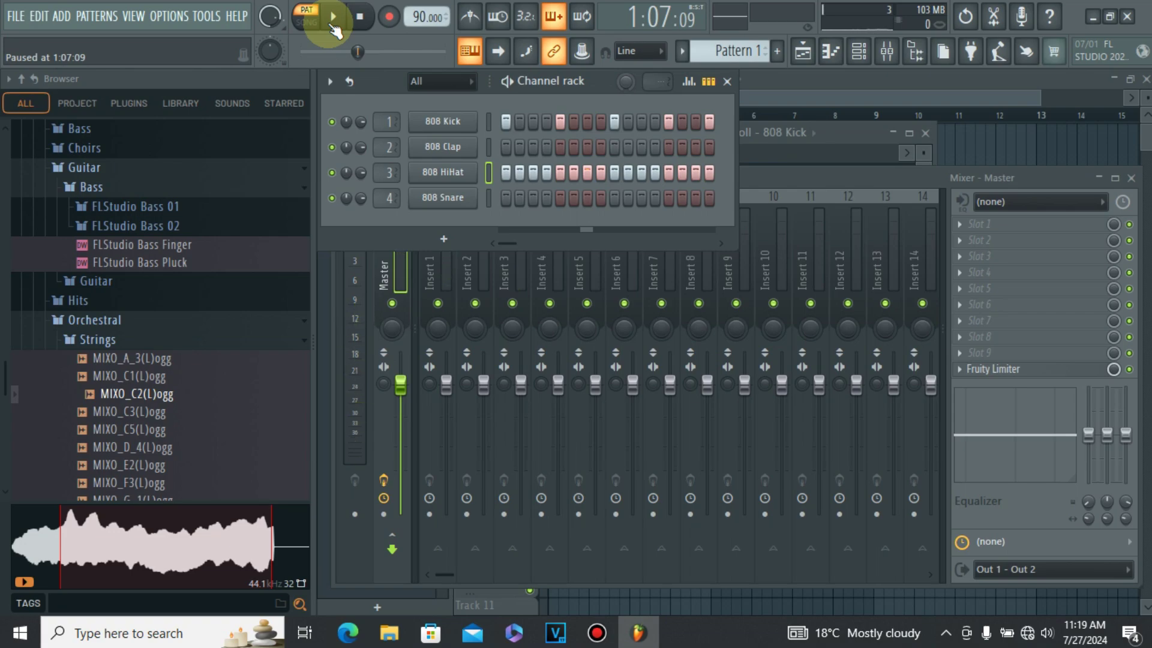
click(332, 24)
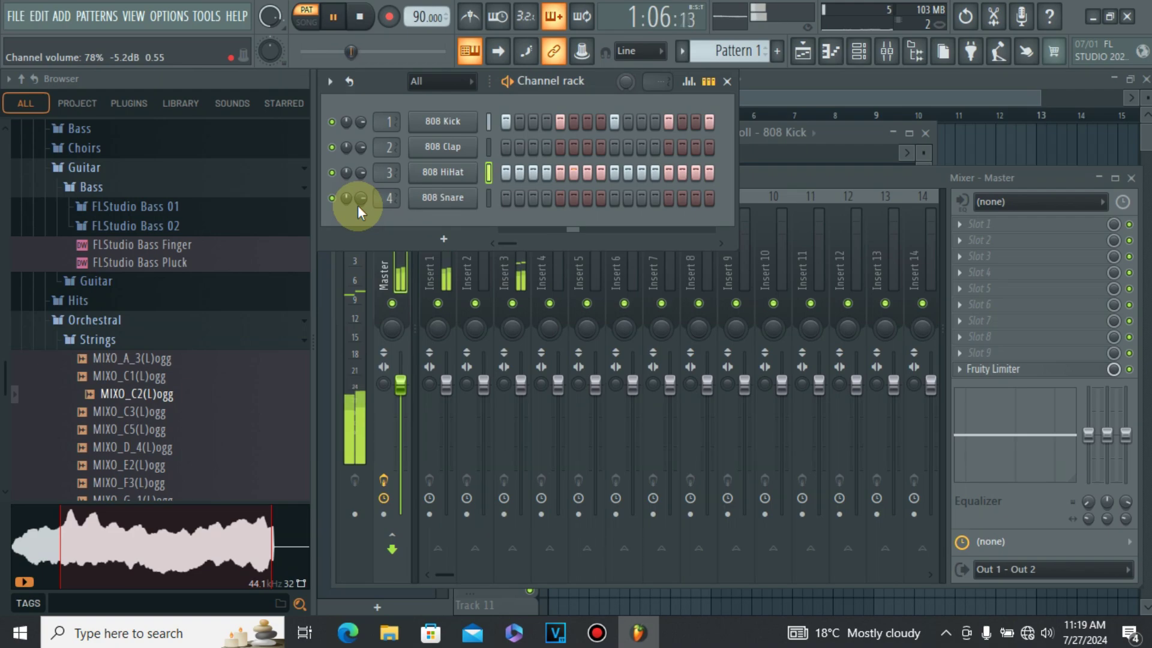
click(336, 18)
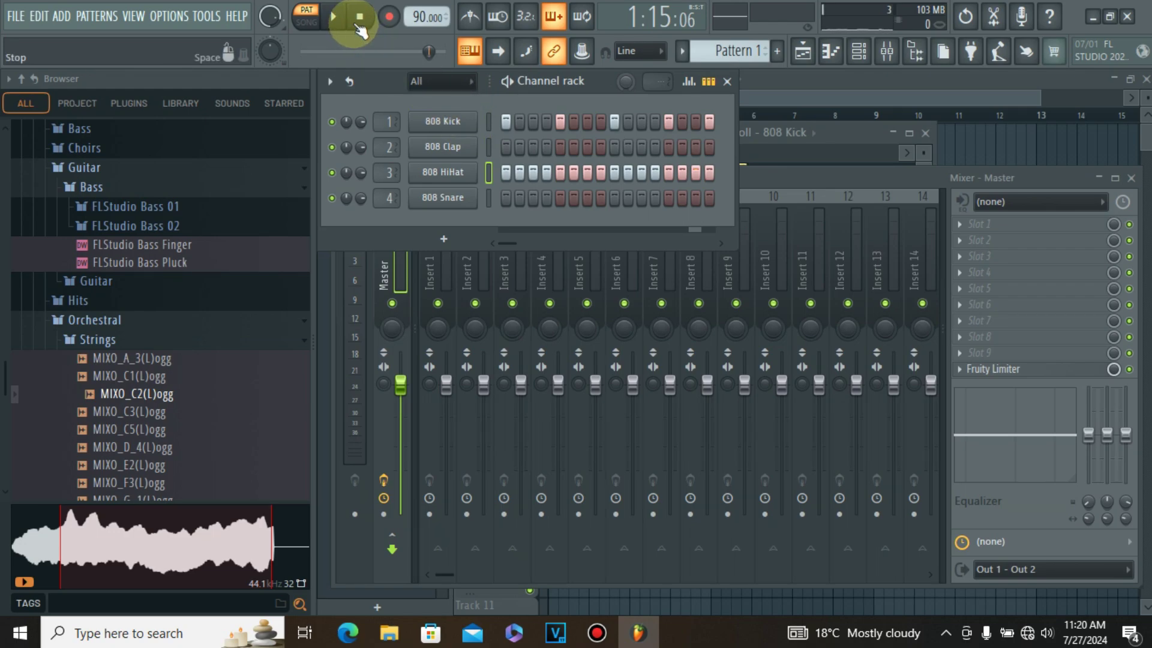
Try 808 Clap hits on steps 3 and 4 while the pattern plays.
click(333, 16)
click(532, 147)
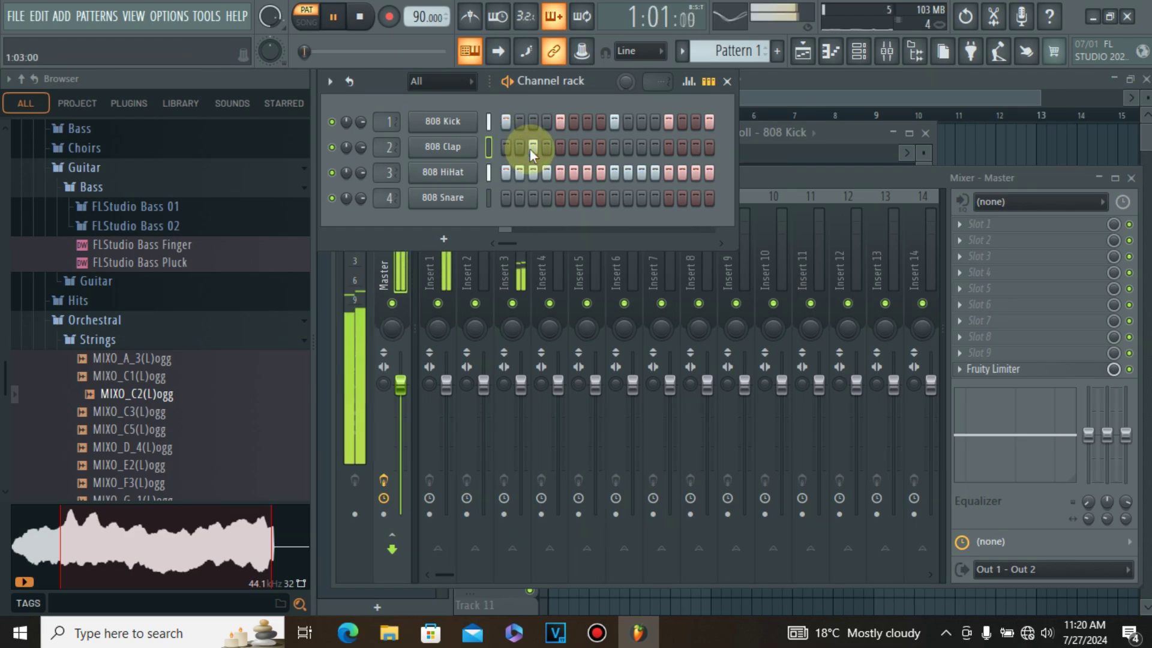
click(543, 148)
click(532, 149)
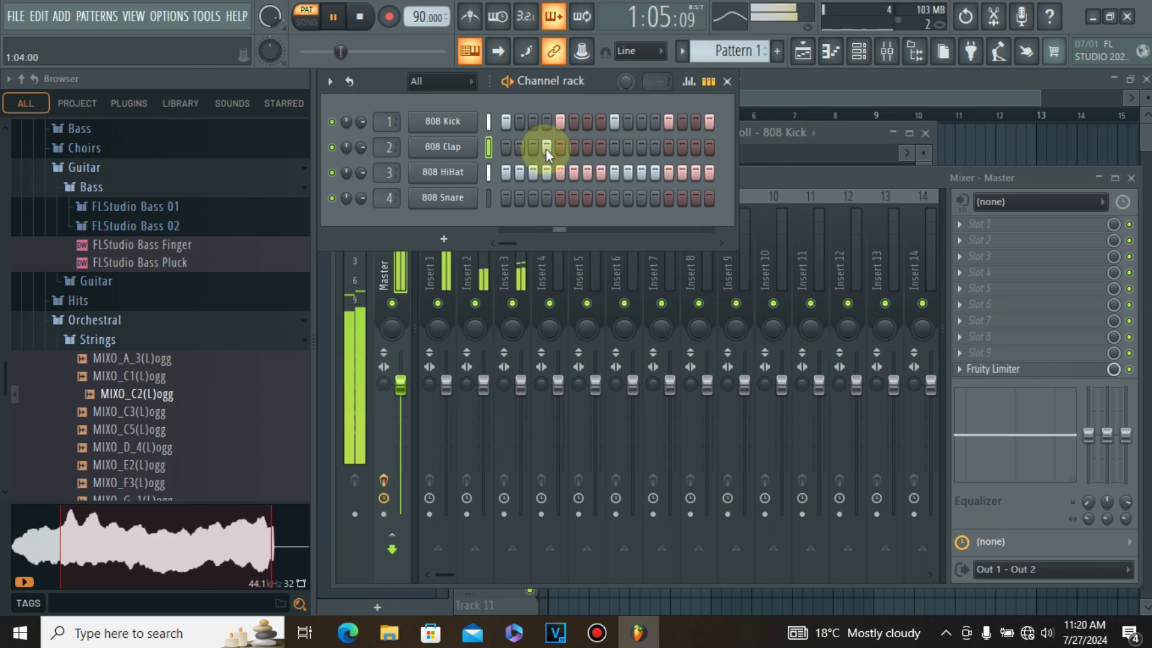
click(338, 21)
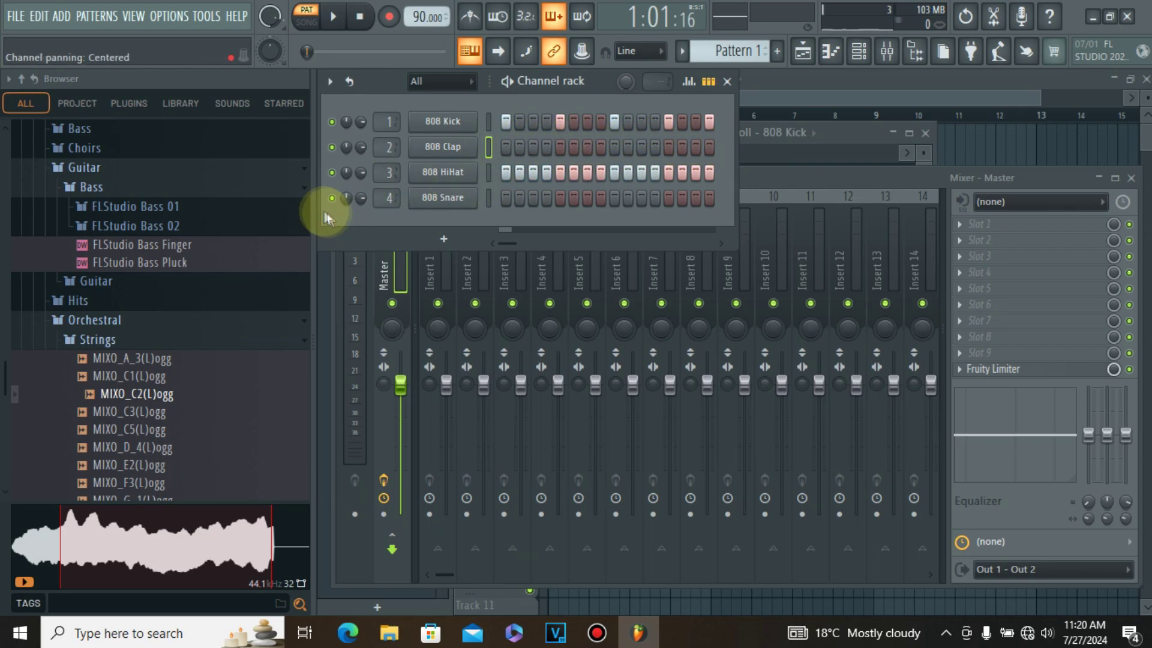
Look at the 808 Clap sampler settings, close them and open the channel's piano roll.
click(445, 147)
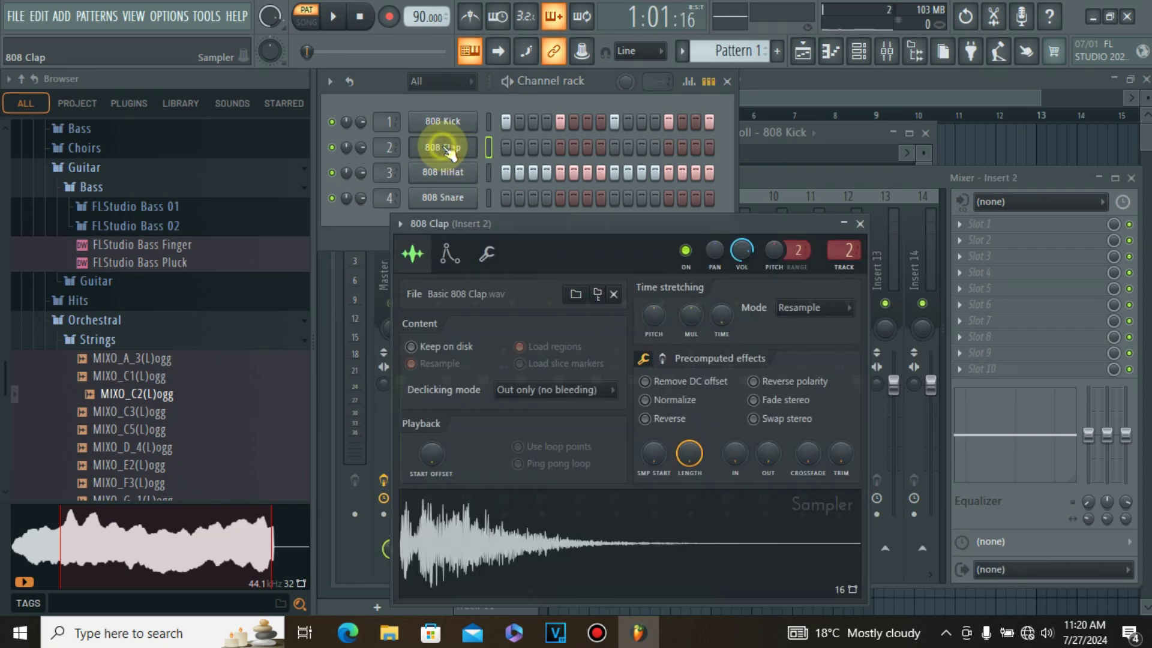
click(860, 224)
click(444, 147)
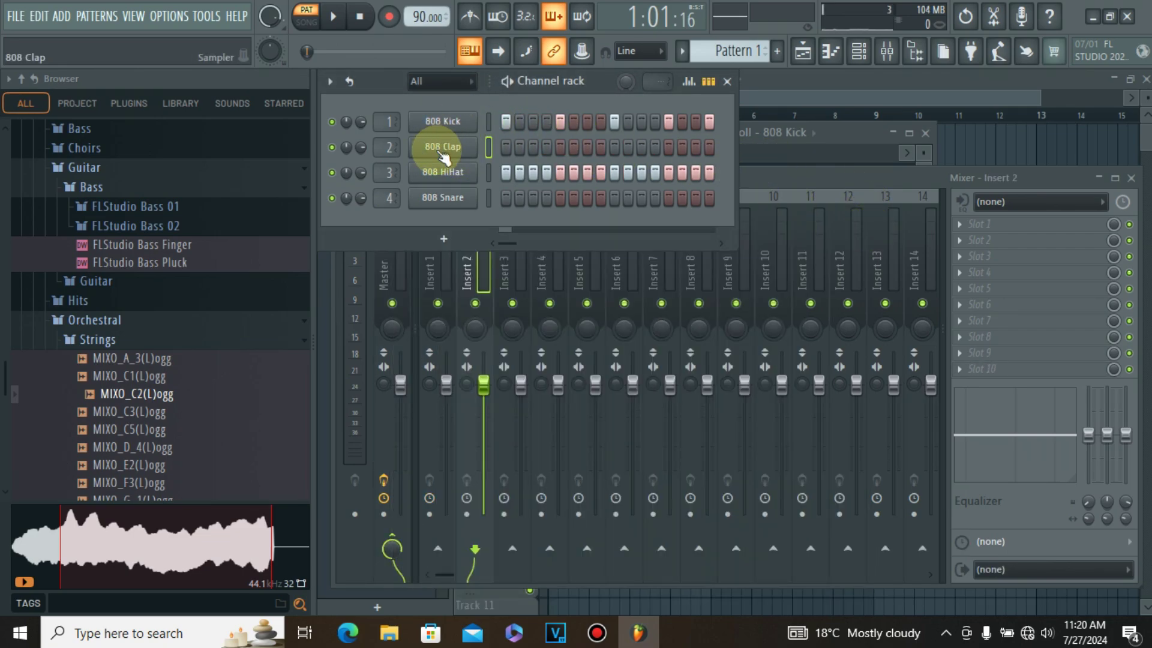
right_click(441, 153)
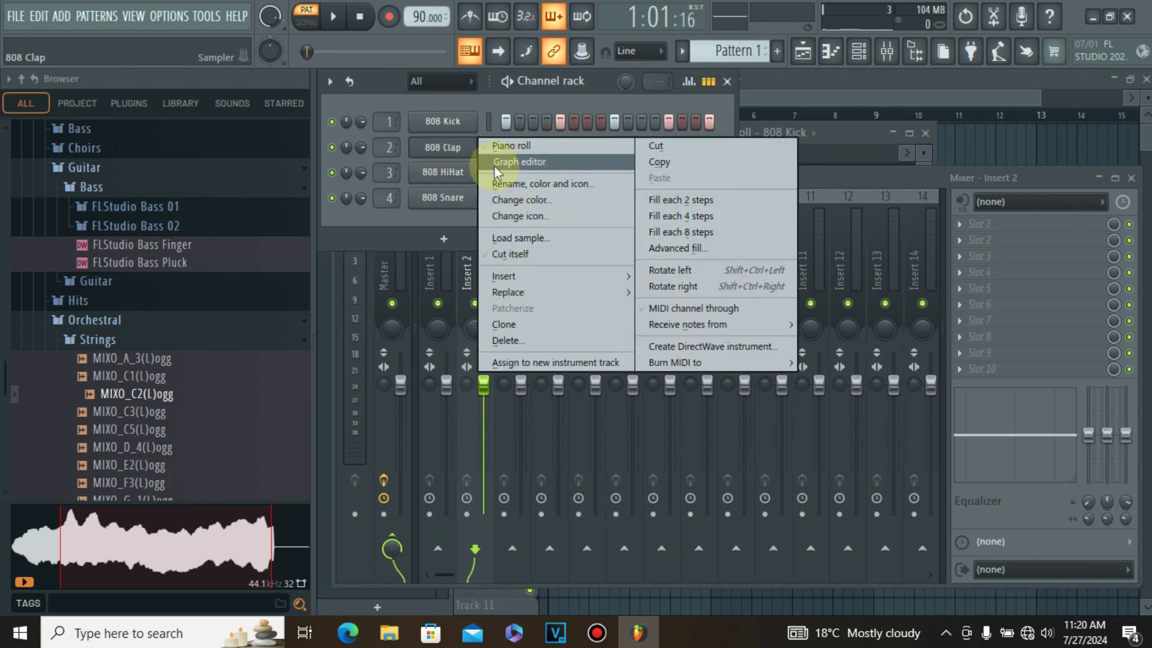
click(556, 145)
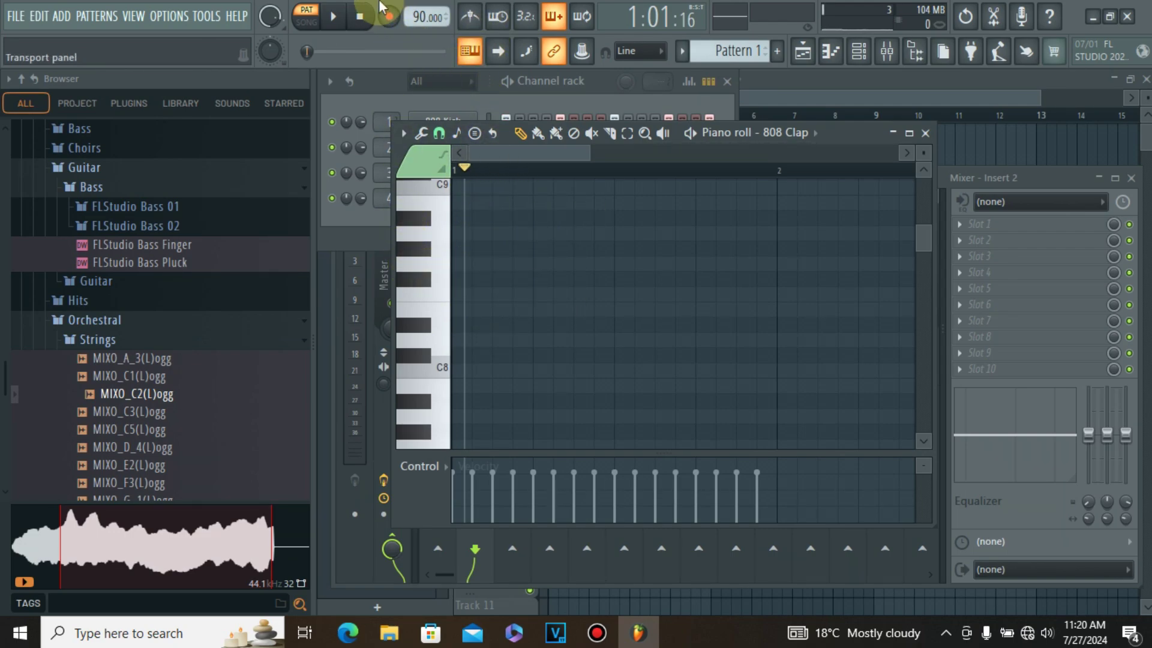
Play the pattern with the metronome and try a C8 clap note on step 5 in the piano roll.
click(333, 16)
scroll(523, 237, down, 1)
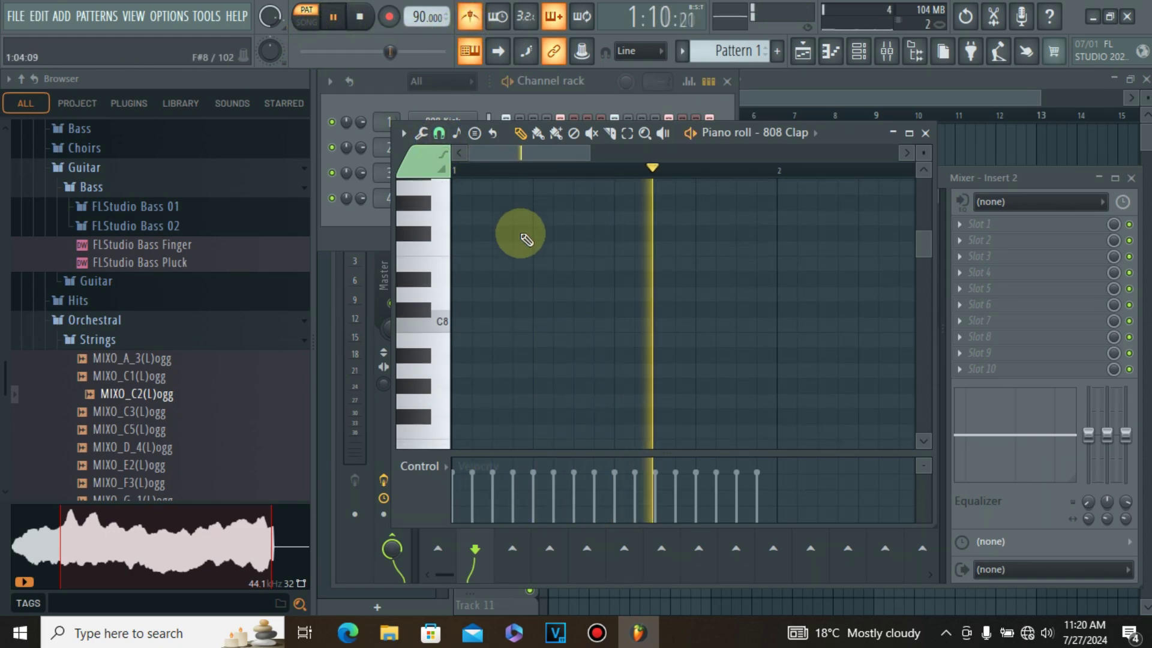
click(535, 327)
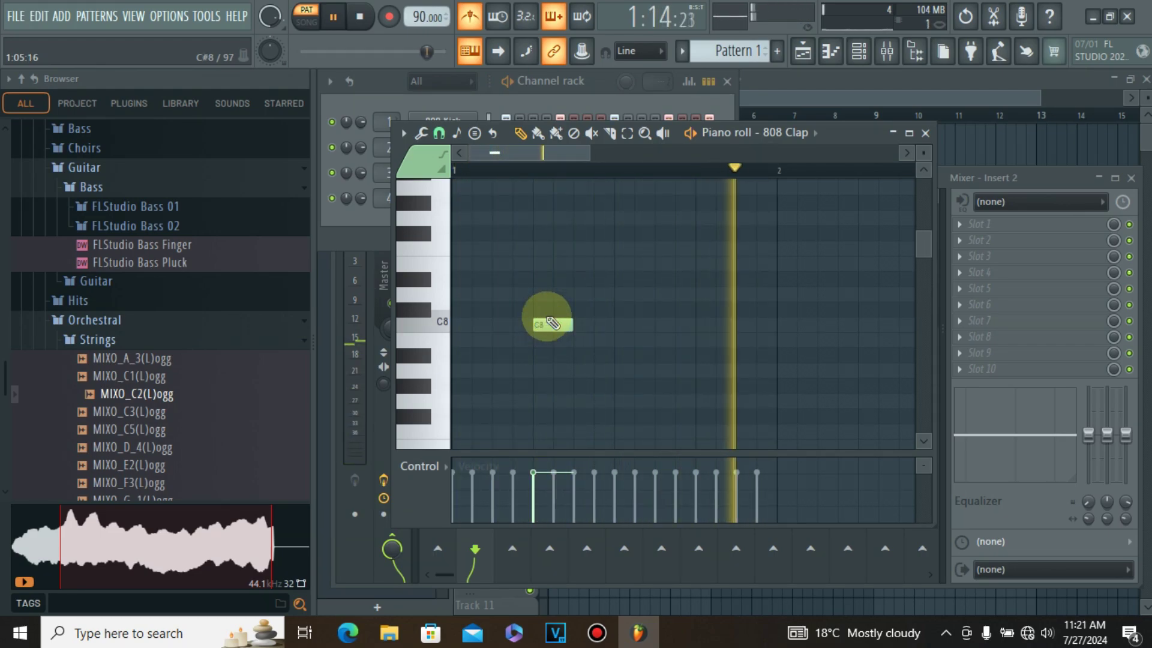
right_click(542, 326)
Place one-step 808 Clap notes at C5 on steps 5 and 13 in the piano roll.
scroll(493, 327, down, 3)
scroll(493, 327, down, 6)
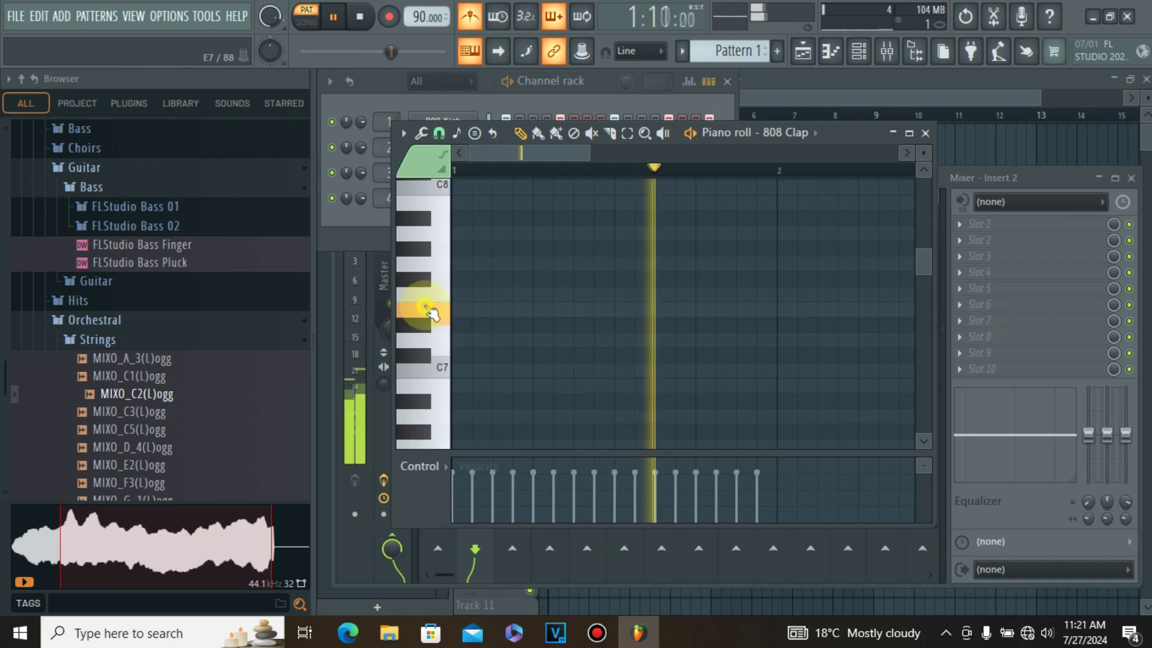
click(427, 303)
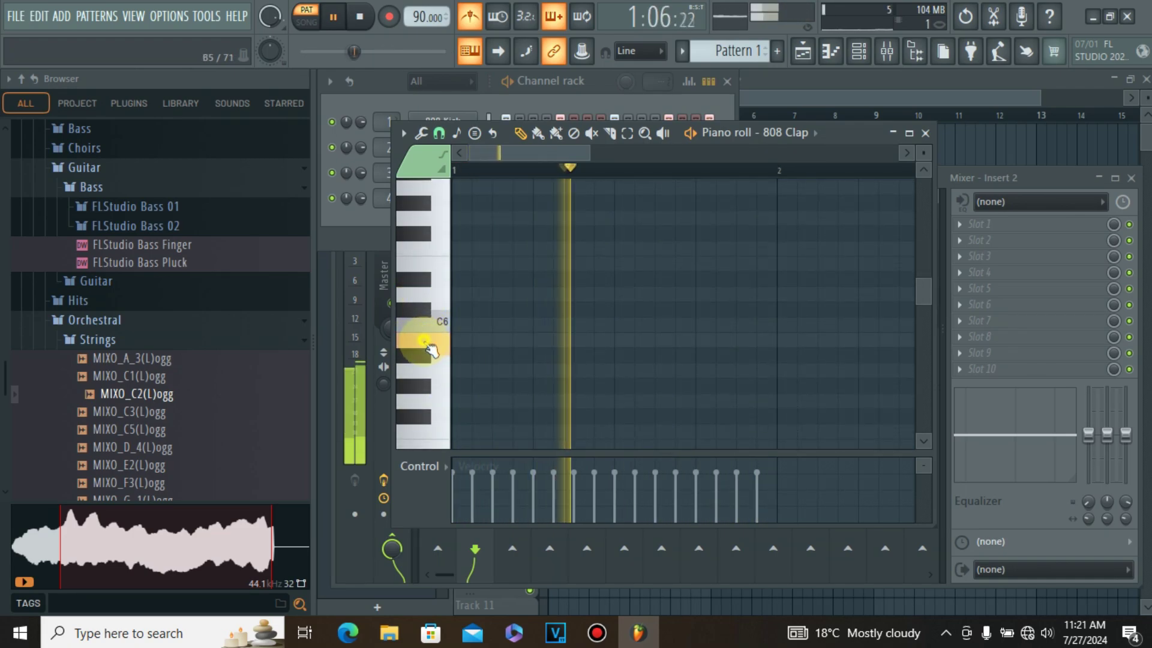
scroll(424, 342, down, 4)
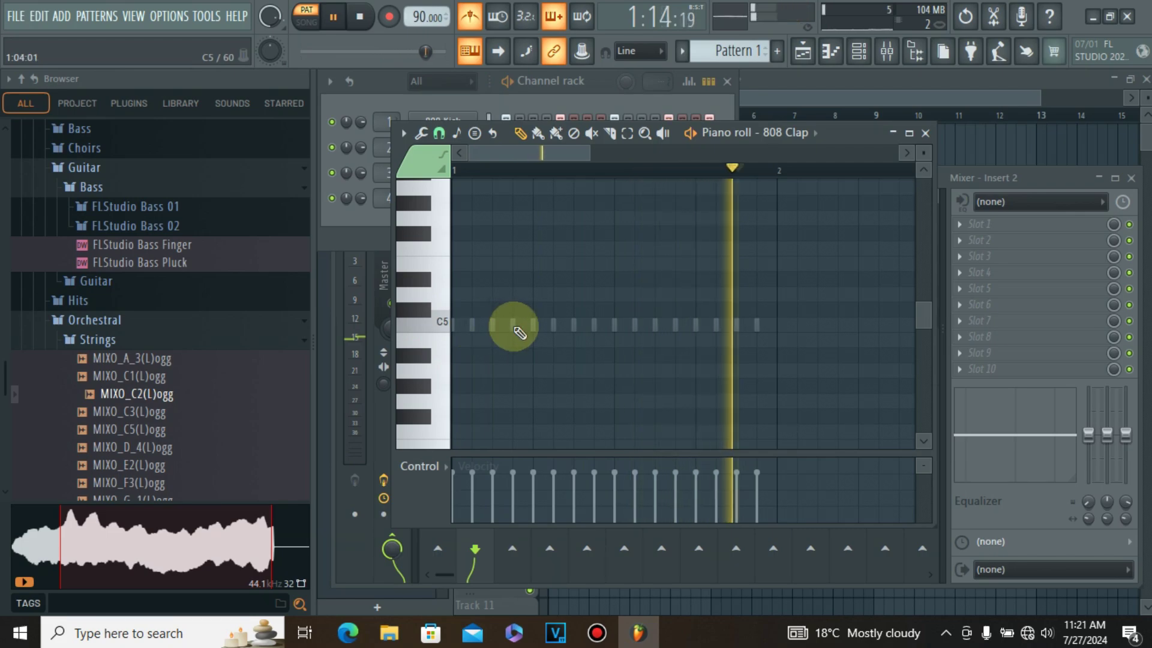
click(535, 326)
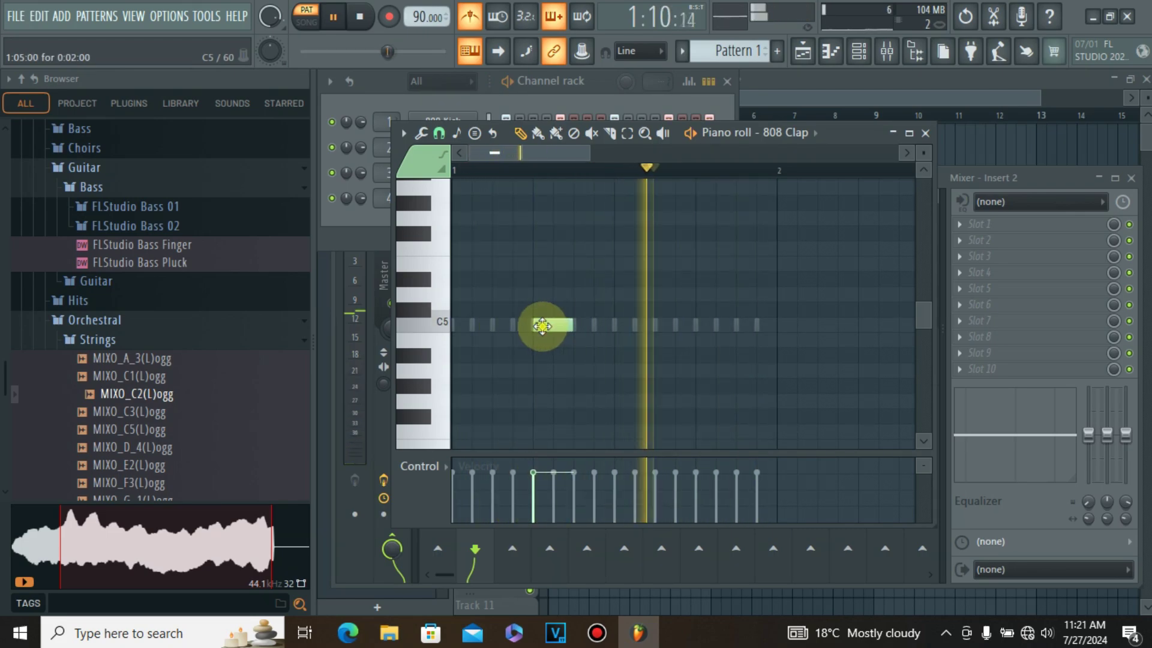
drag(566, 326, 549, 326)
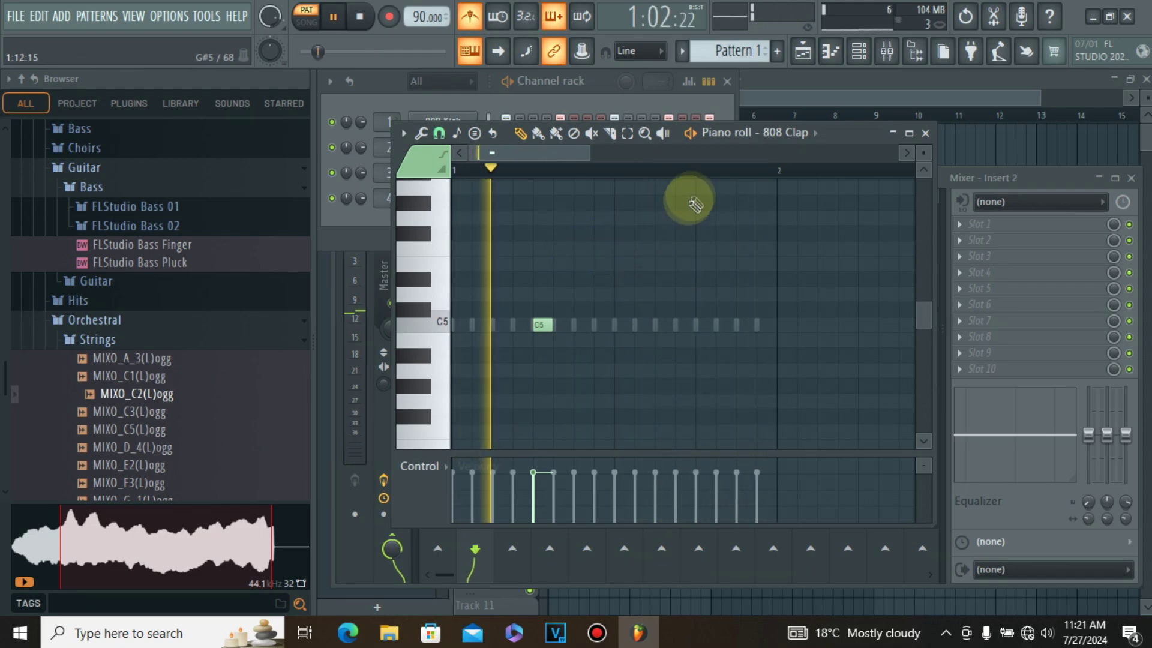
click(697, 326)
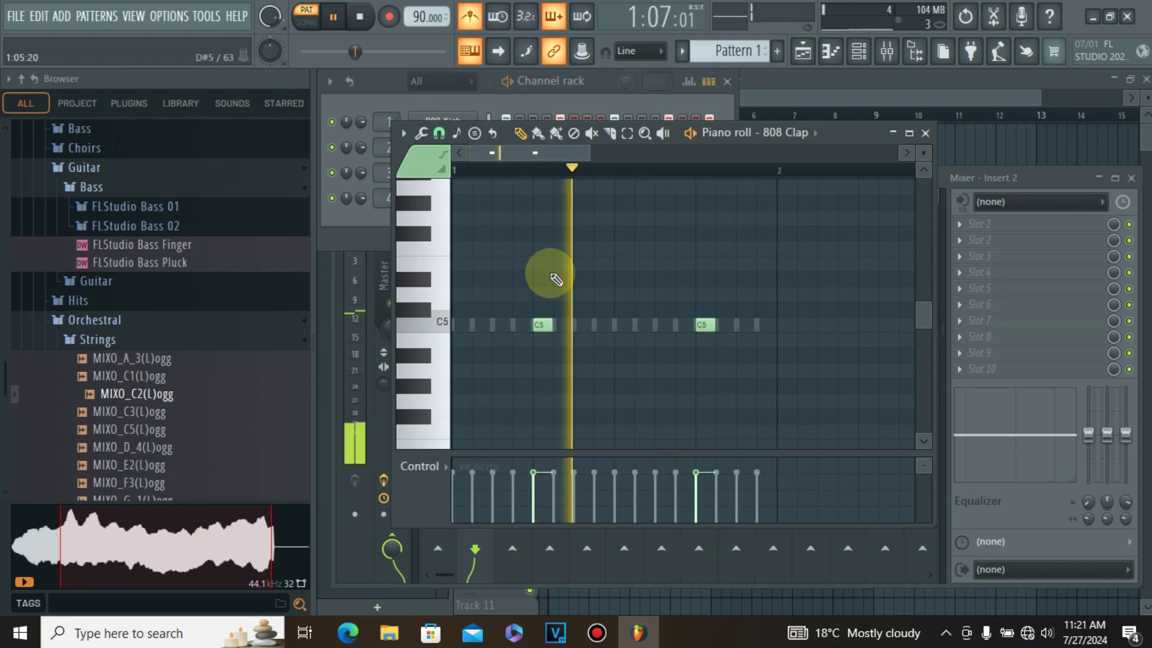
Listen to the pattern with the metronome off, and close the 808 Clap piano roll after pausing.
click(470, 17)
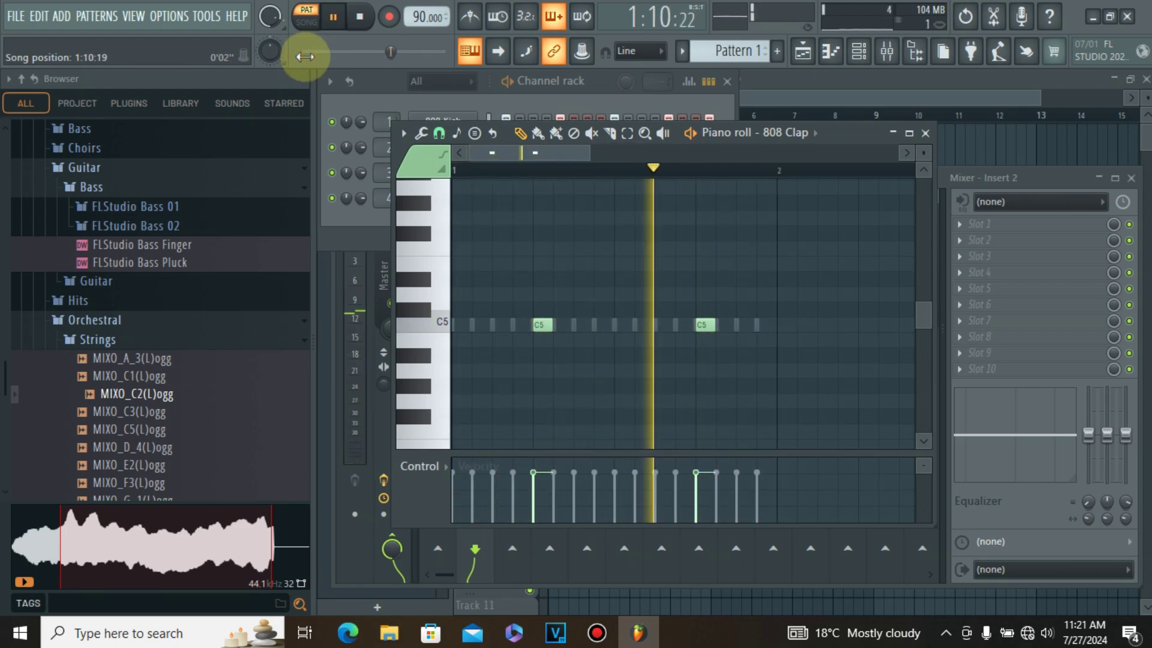
click(332, 17)
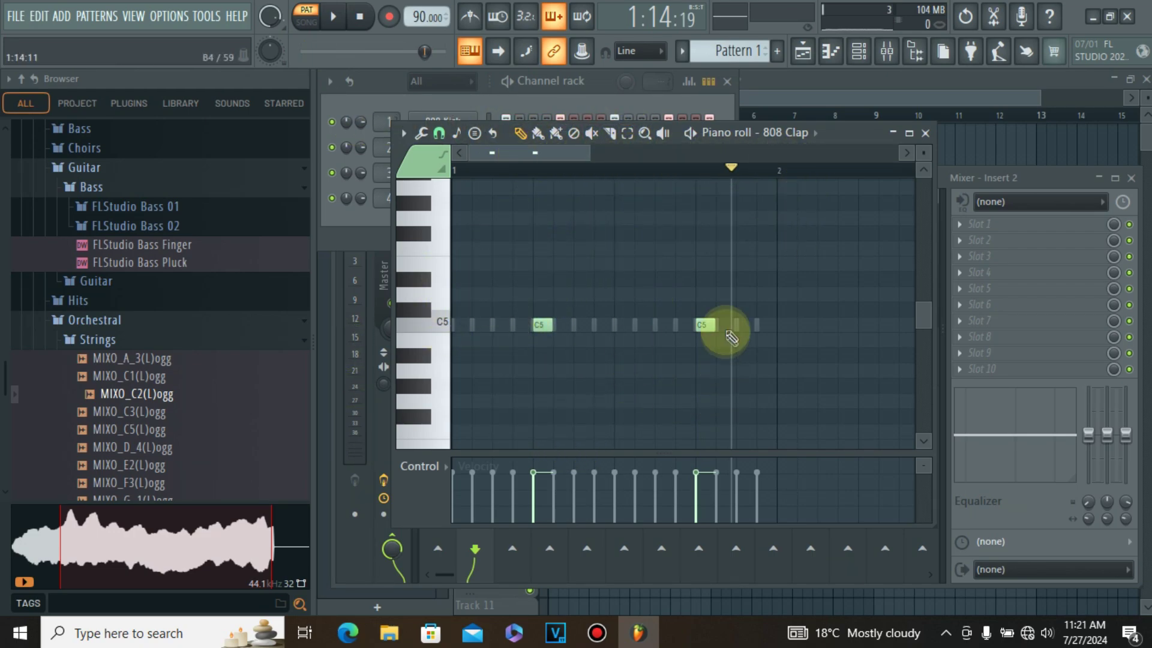
click(899, 128)
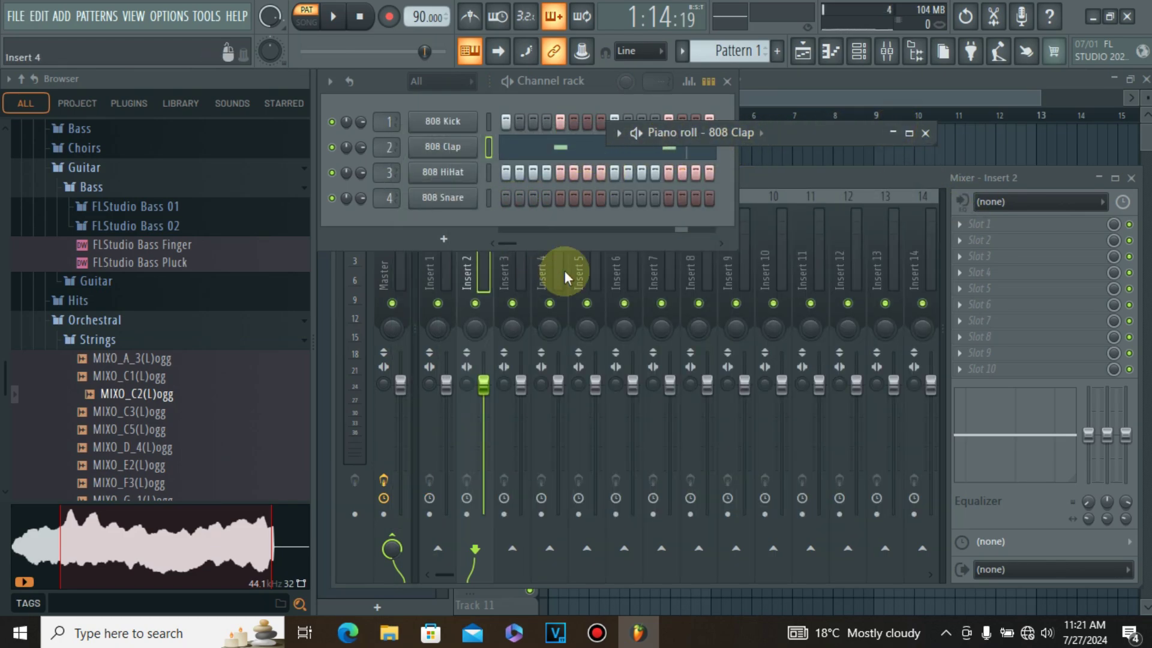
click(928, 133)
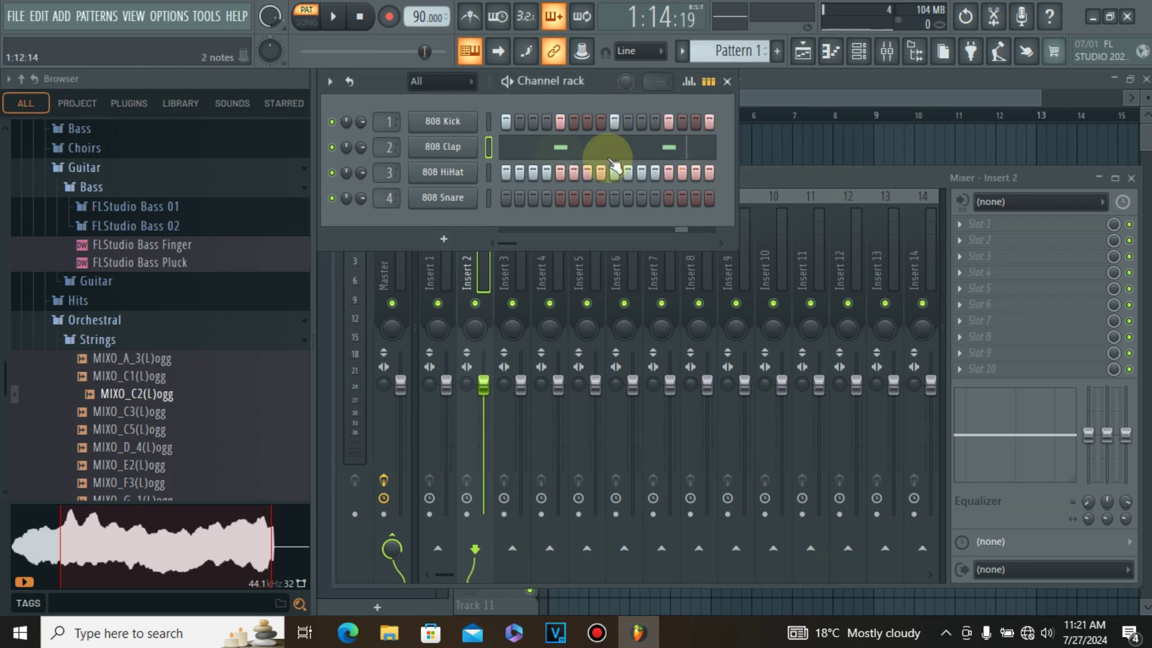
Lower and even out all 808 HiHat step velocities at about 35% in the graph editor, and check them by playing the pattern.
right_click(442, 177)
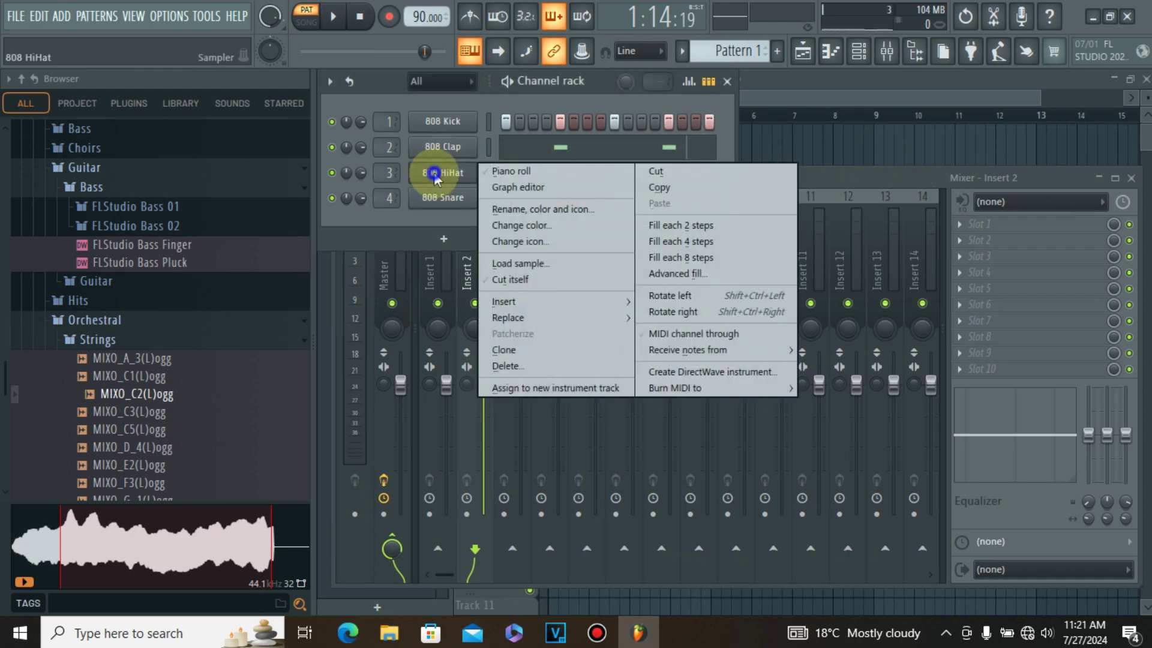
click(516, 188)
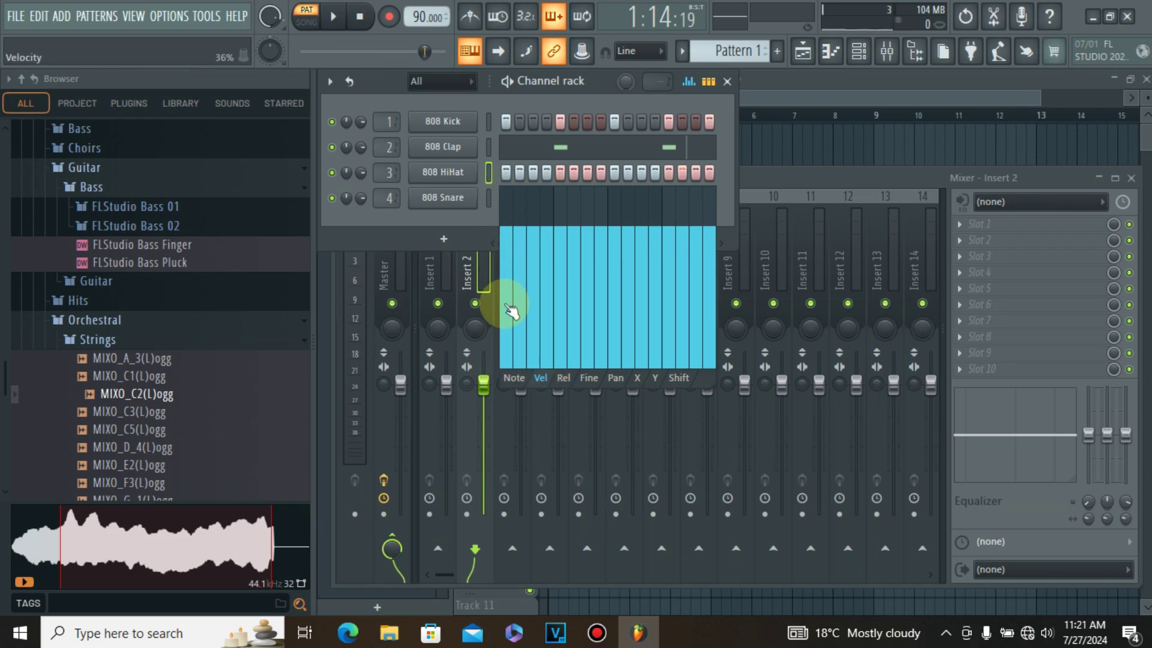
mouse_move(501, 297)
mouse_down()
mouse_move(643, 311)
mouse_move(751, 303)
mouse_move(681, 307)
mouse_up()
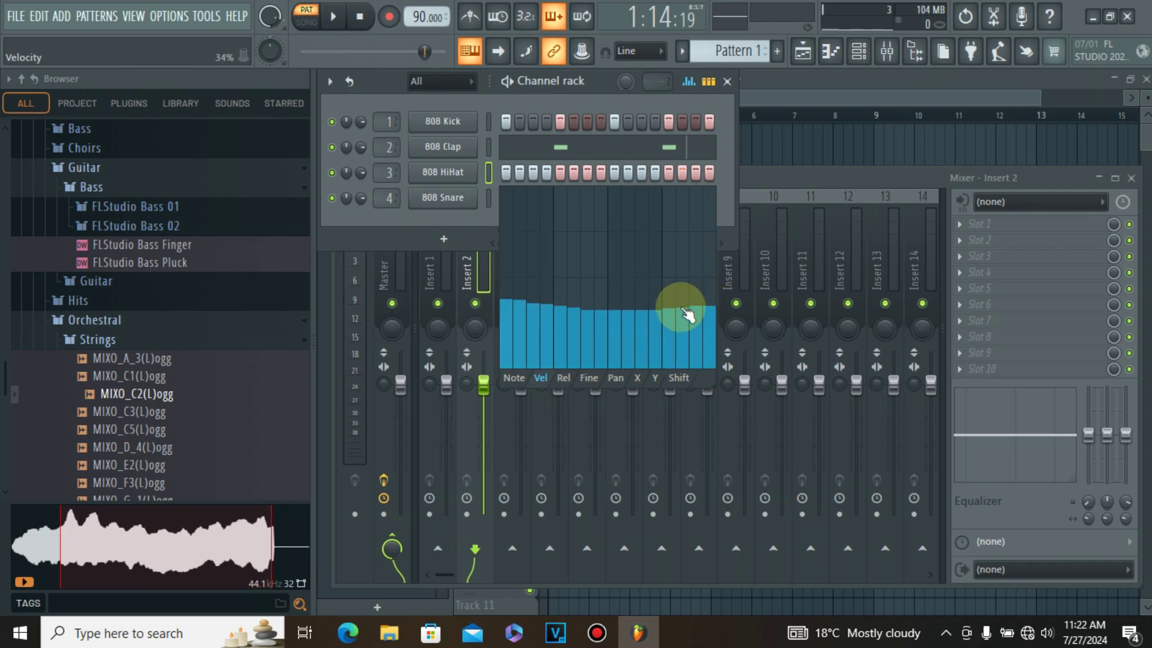
mouse_move(598, 310)
mouse_down()
mouse_move(516, 309)
mouse_move(573, 312)
mouse_up()
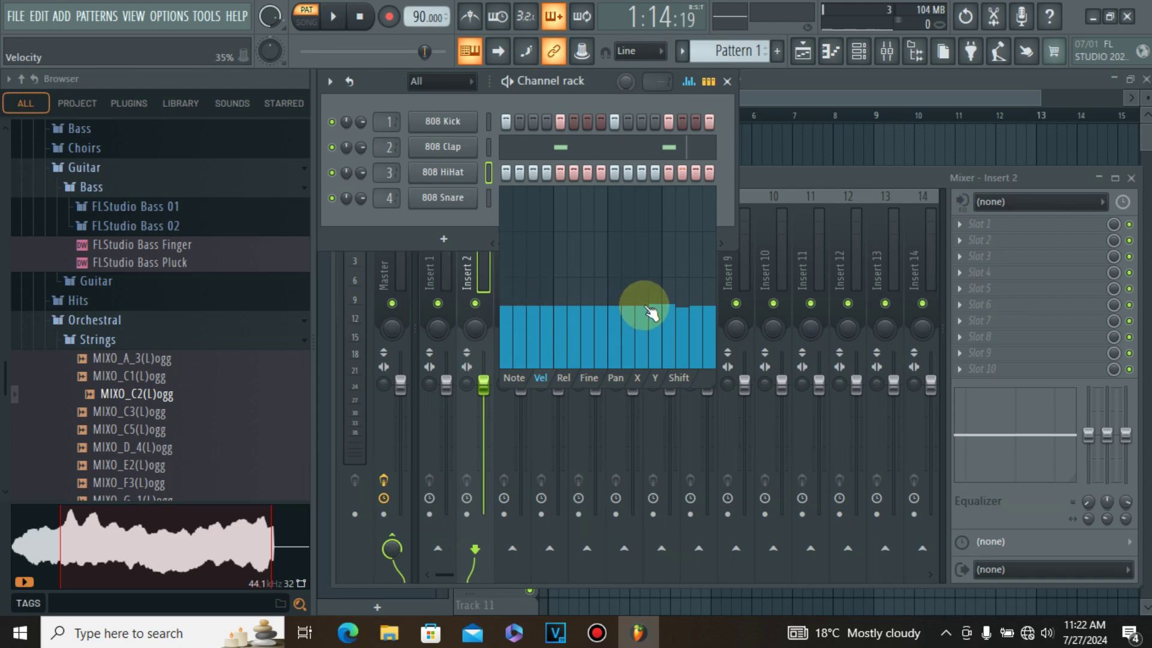
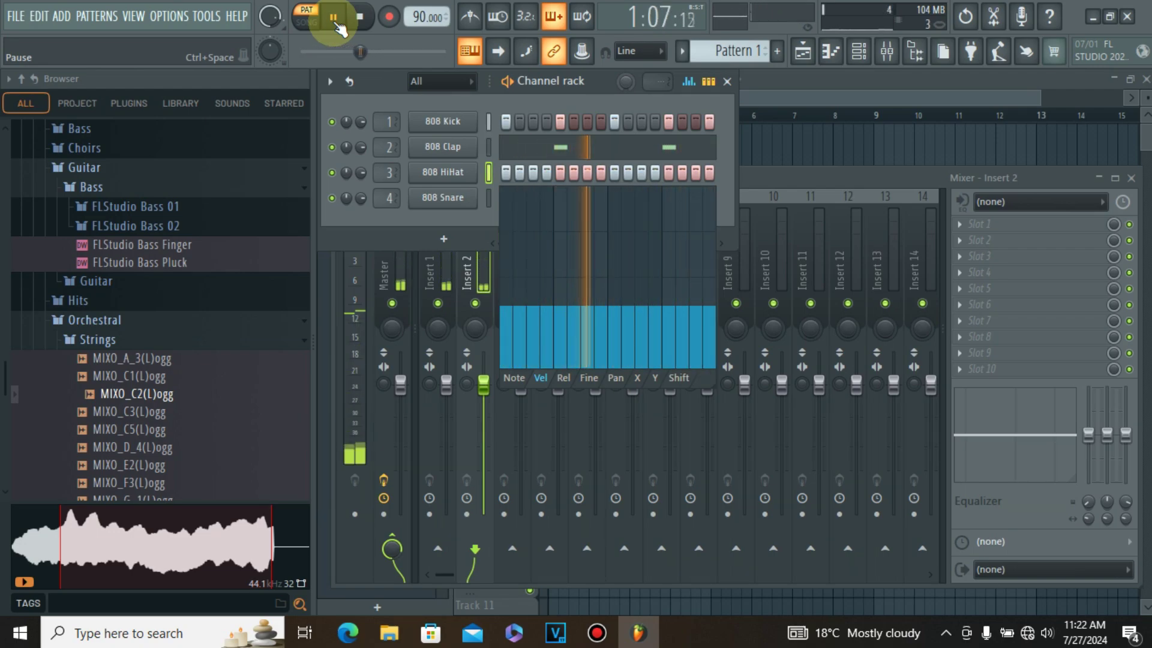
click(334, 19)
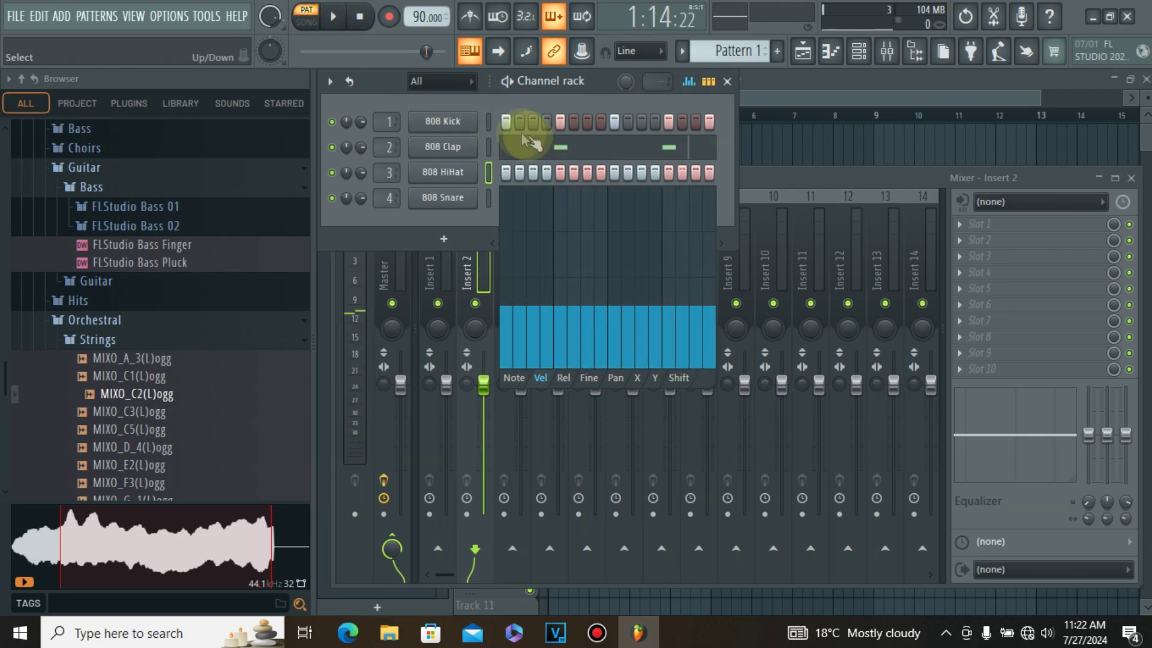
click(728, 83)
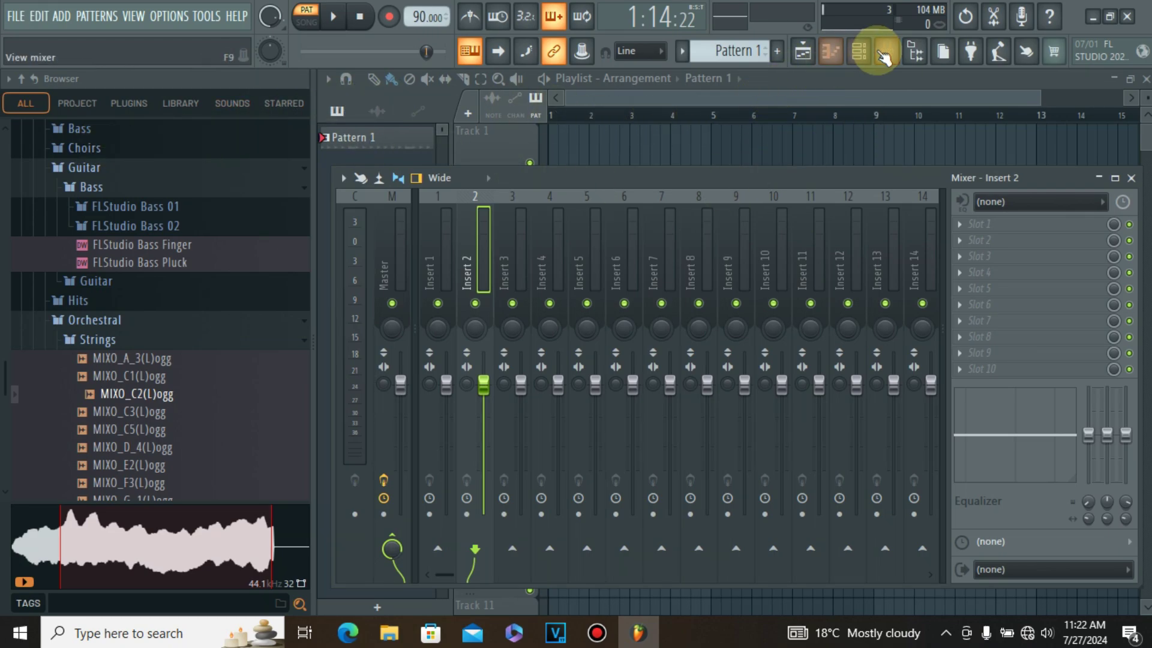
click(860, 54)
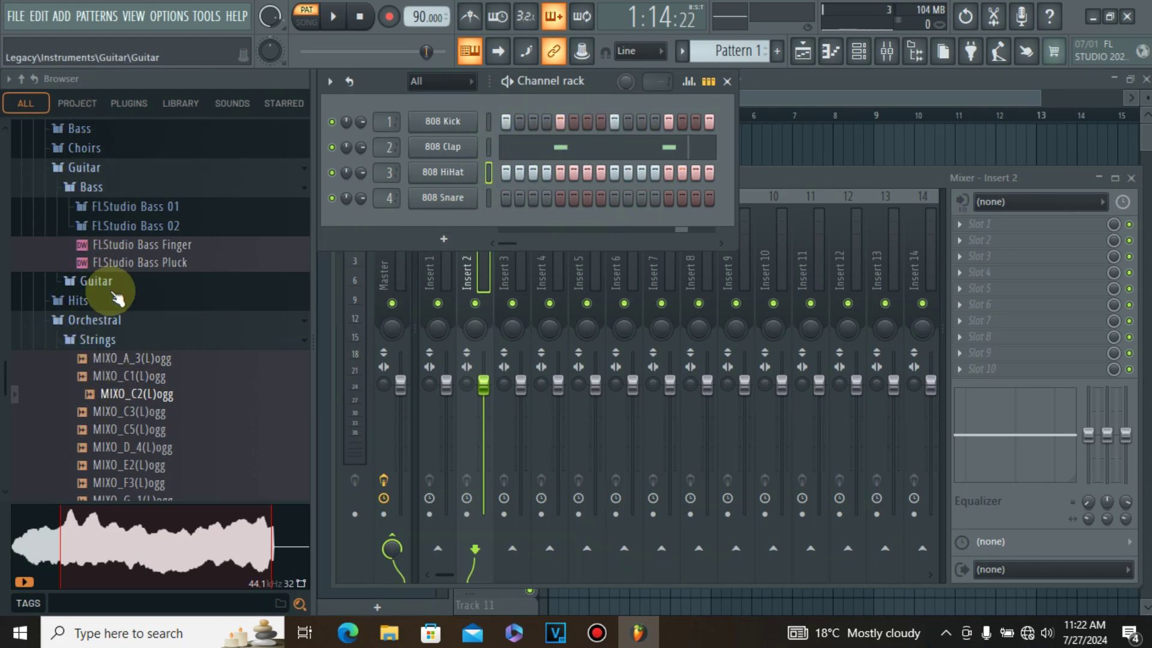
Preview the orchestral Strings samples and add MIXO_C1(L)ogg as a new channel below 808 Snare, routed to mixer track 5.
scroll(129, 315, down, 2)
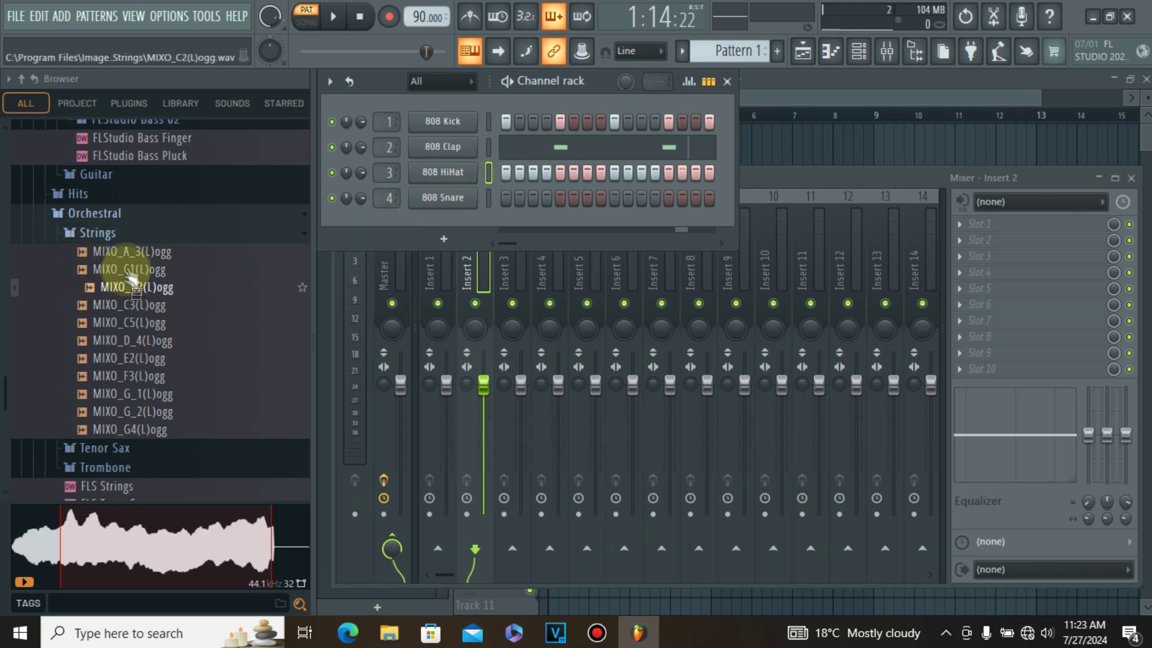
mouse_move(131, 262)
mouse_down()
mouse_move(127, 303)
mouse_move(128, 273)
mouse_move(125, 282)
mouse_up()
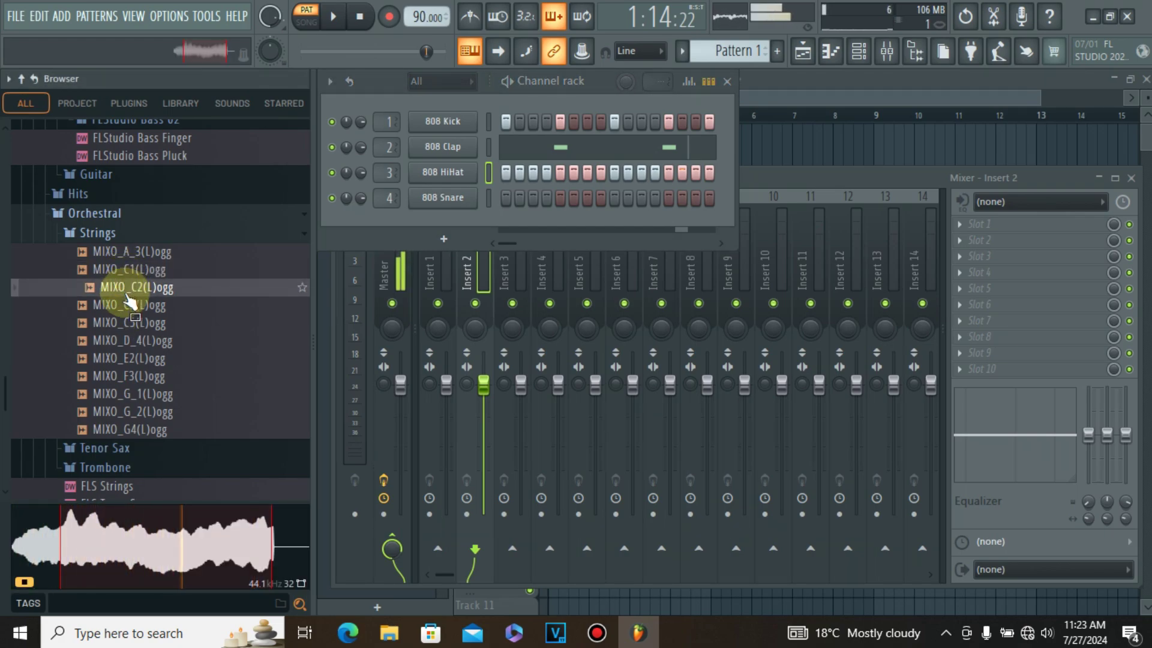
drag(130, 302, 123, 277)
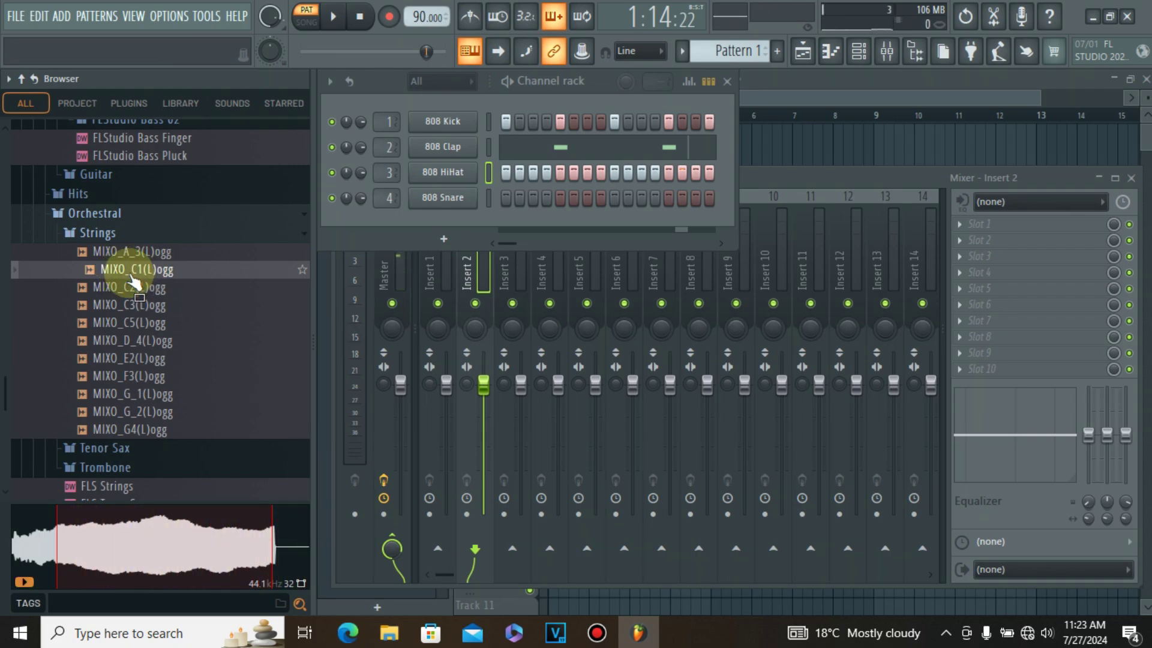
drag(132, 278, 449, 228)
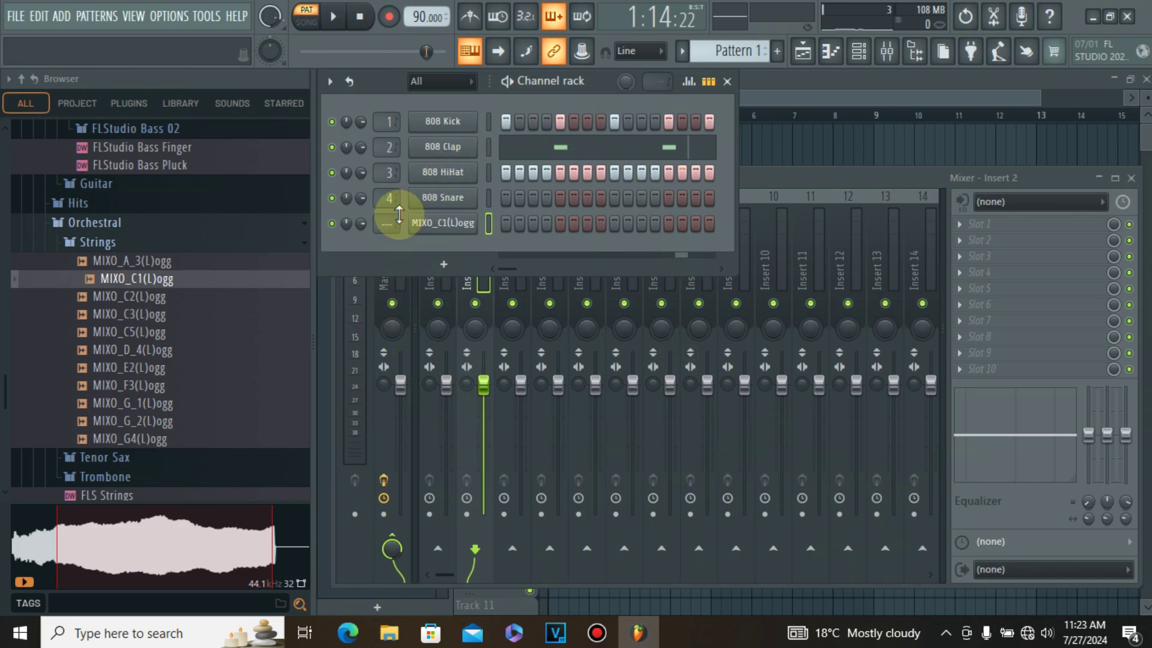
drag(399, 211, 399, 212)
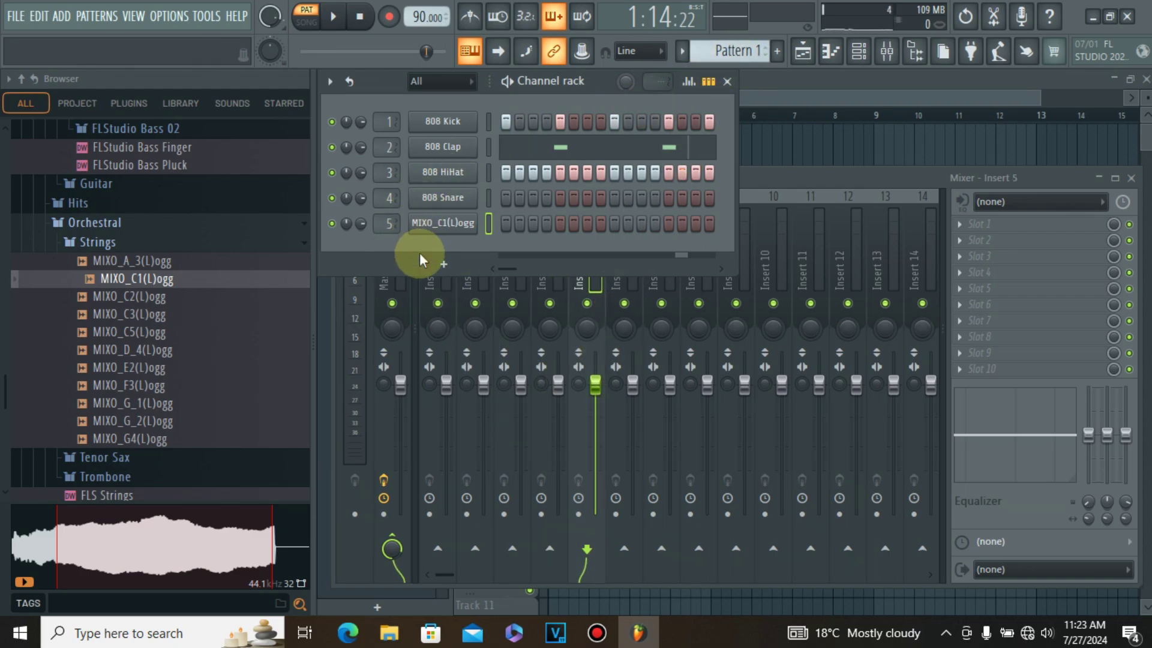
Open the MIXO_C1(L)ogg channel's piano roll and audition the C2 and D2 keys while the pattern plays.
right_click(438, 226)
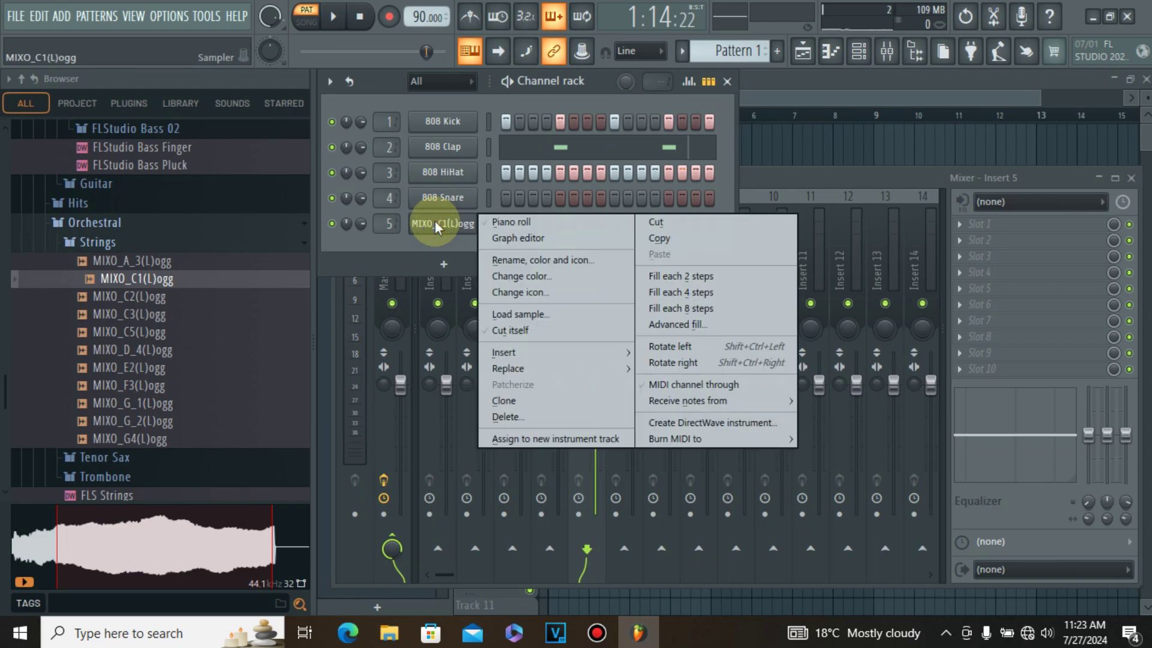
click(528, 223)
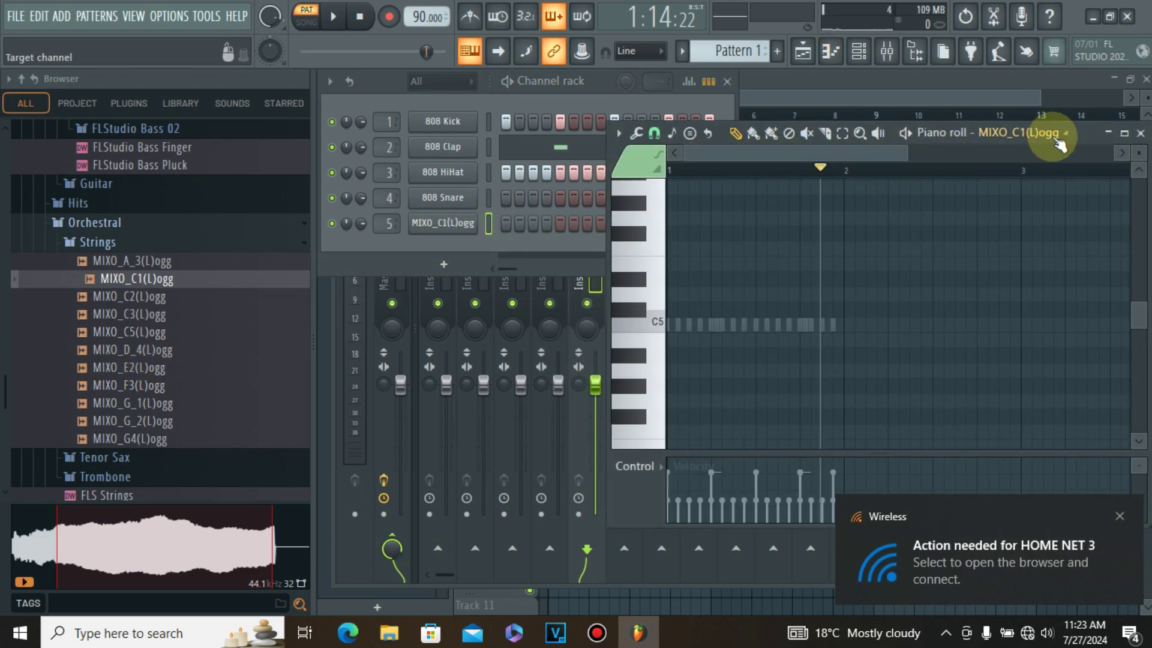
drag(1080, 134, 828, 73)
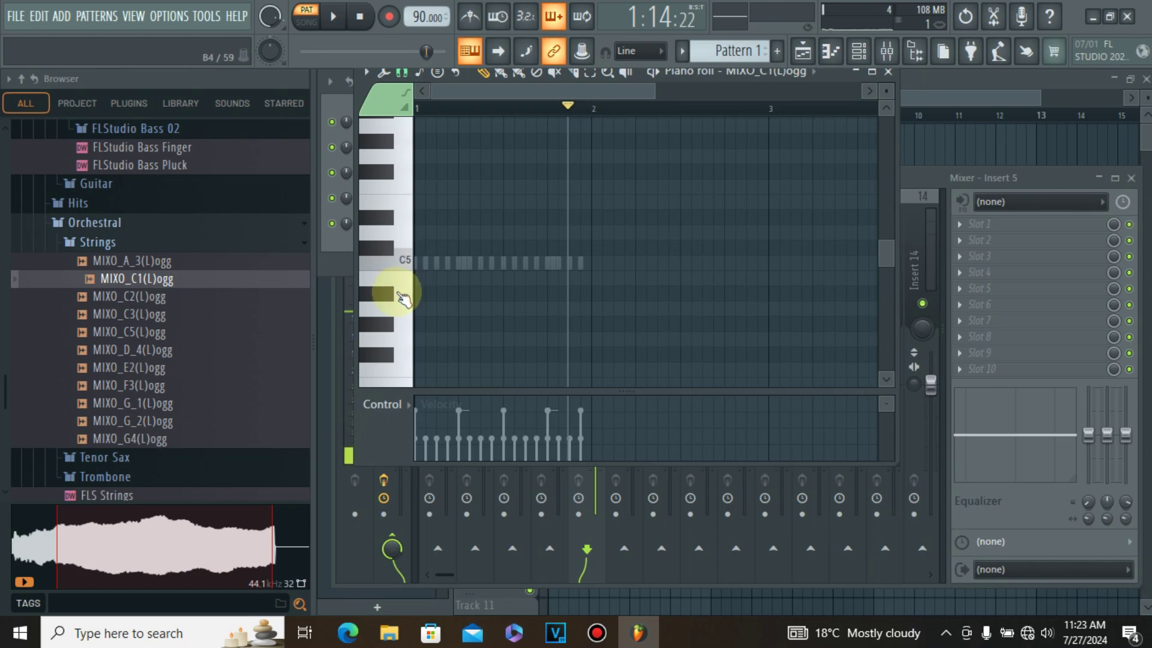
scroll(403, 293, down, 3)
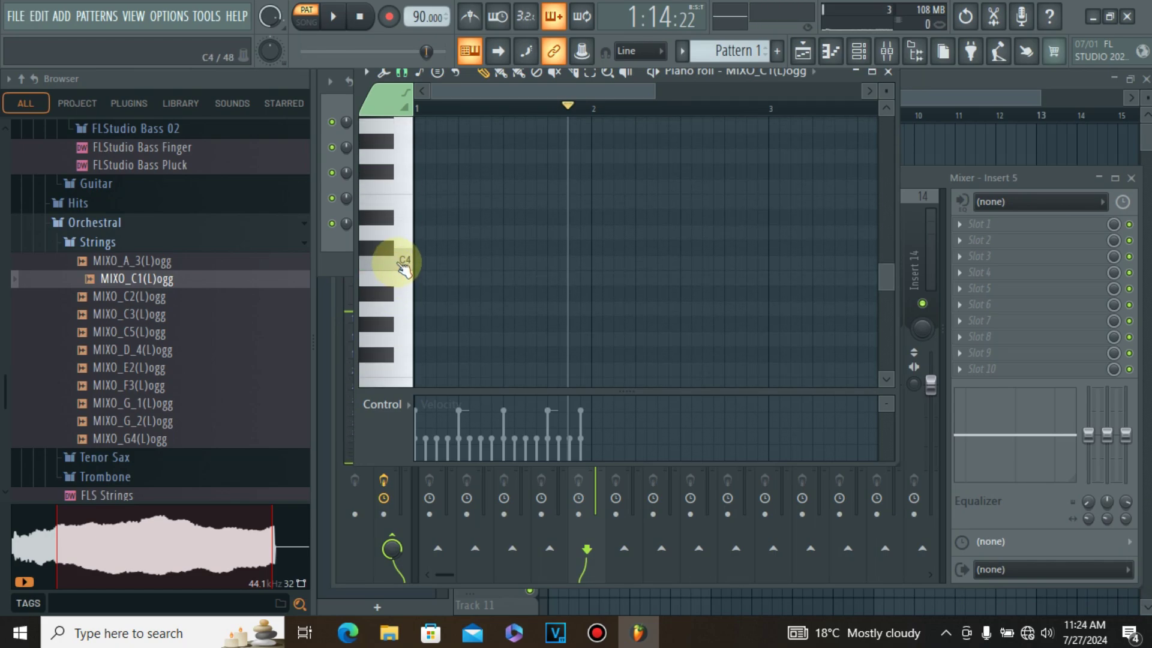
scroll(403, 267, down, 4)
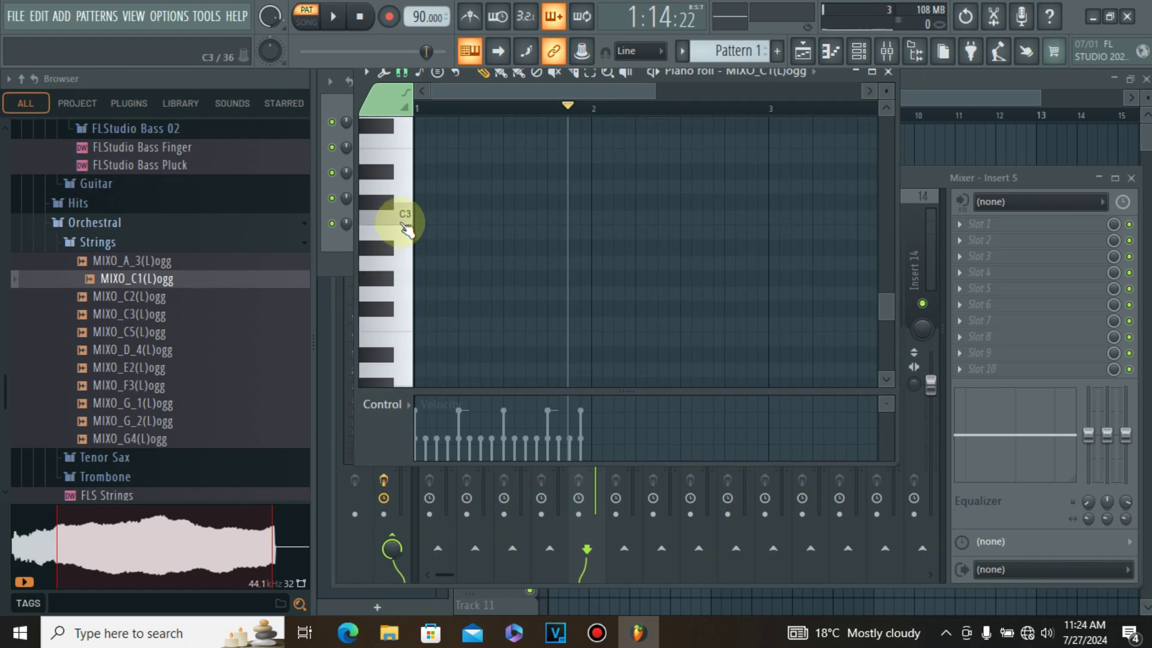
scroll(405, 223, down, 2)
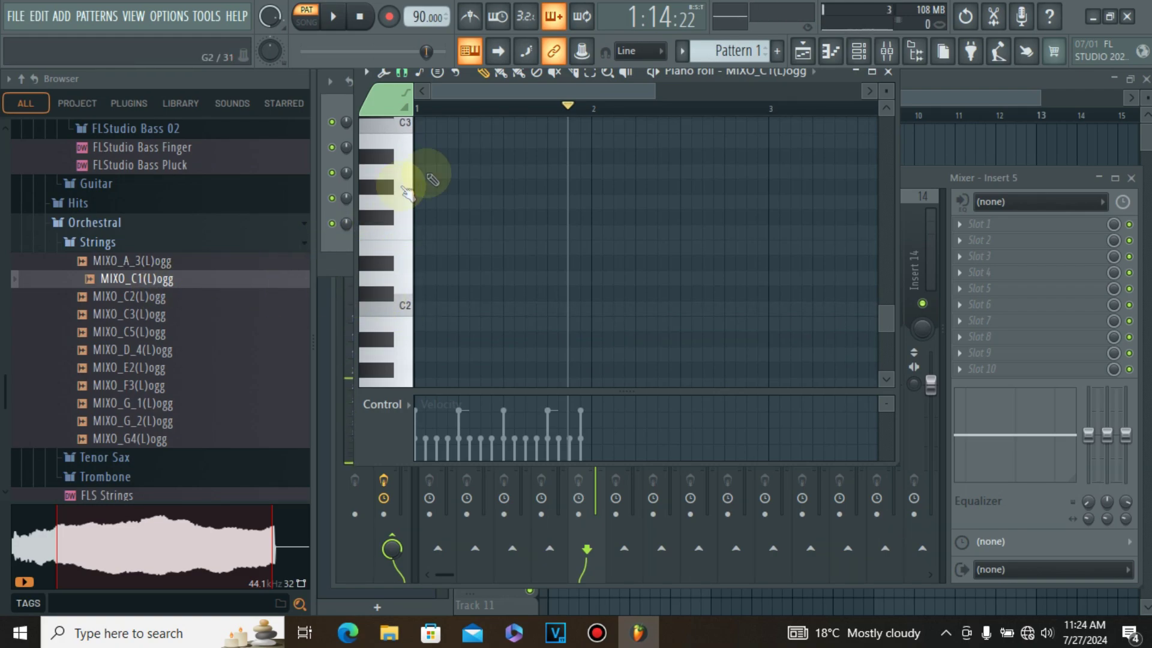
click(333, 23)
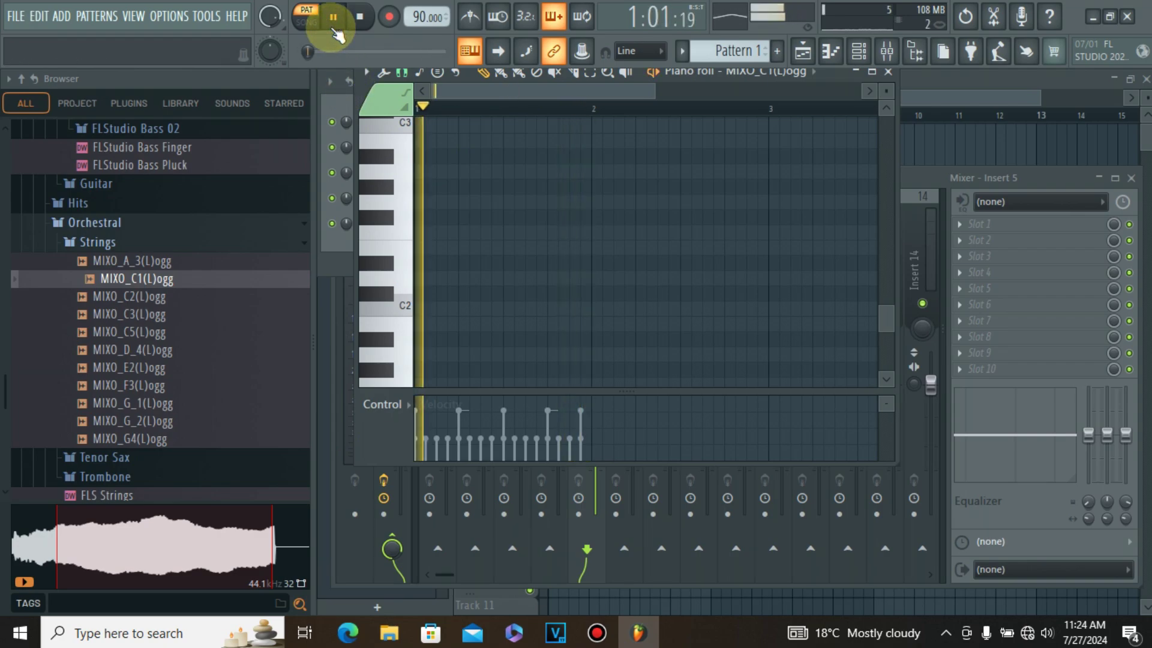
click(404, 309)
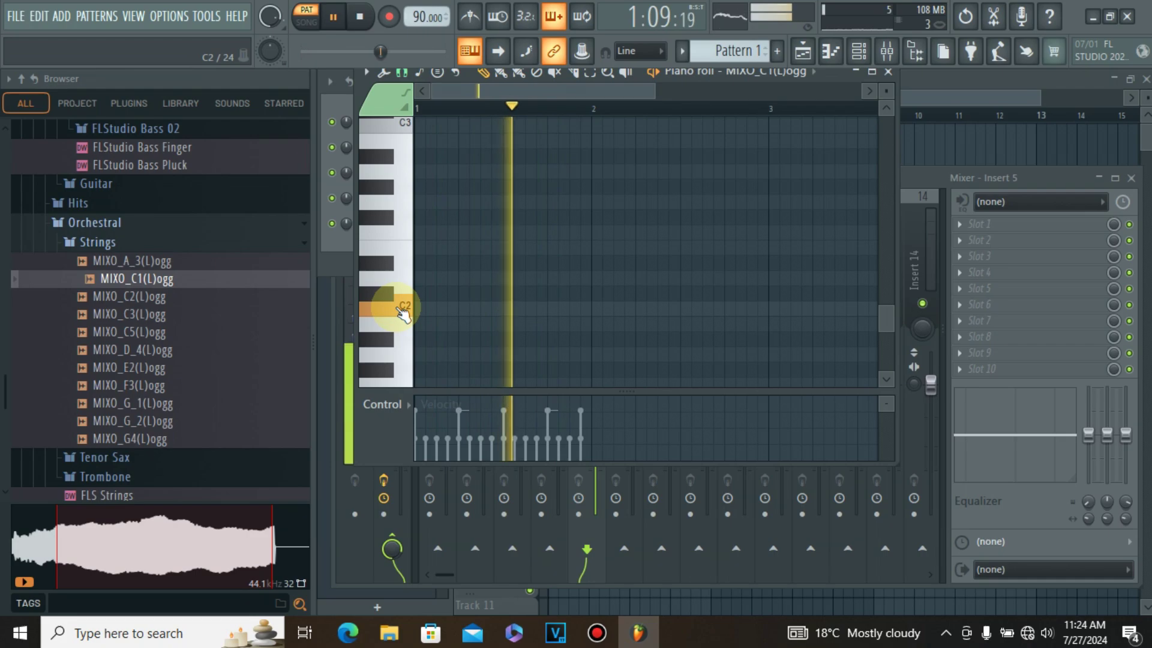
click(403, 278)
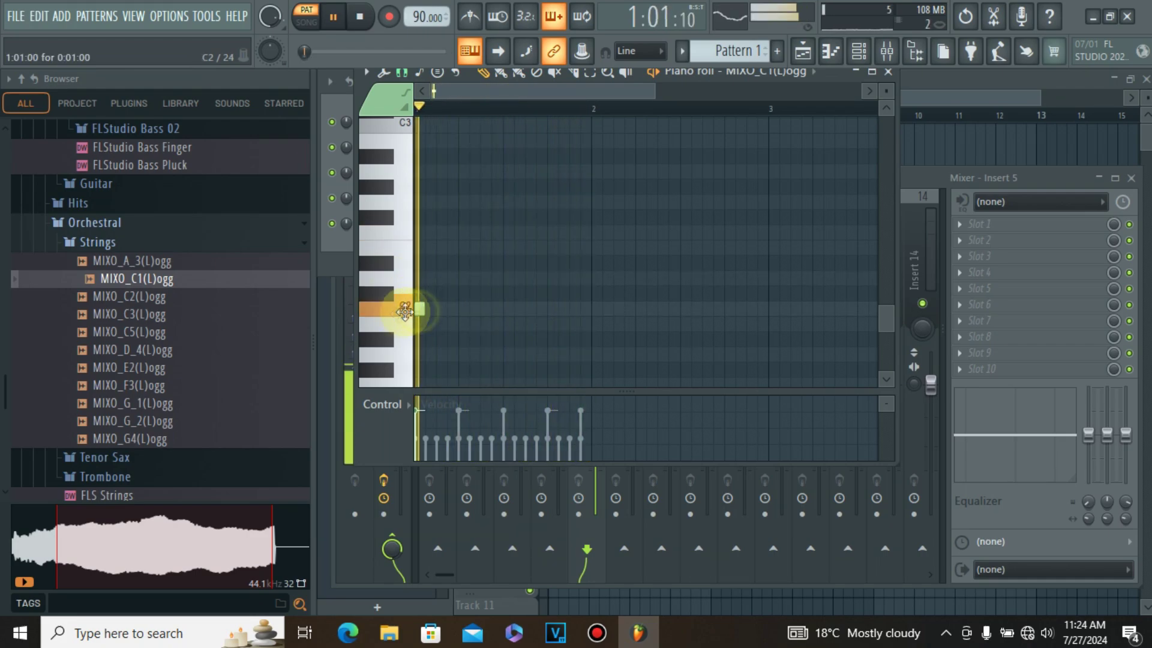
Draw consecutive half-bar notes C2, D2, D#2 and F2 across bars 1 and 2, and close the piano roll after pausing playback.
drag(424, 307, 501, 310)
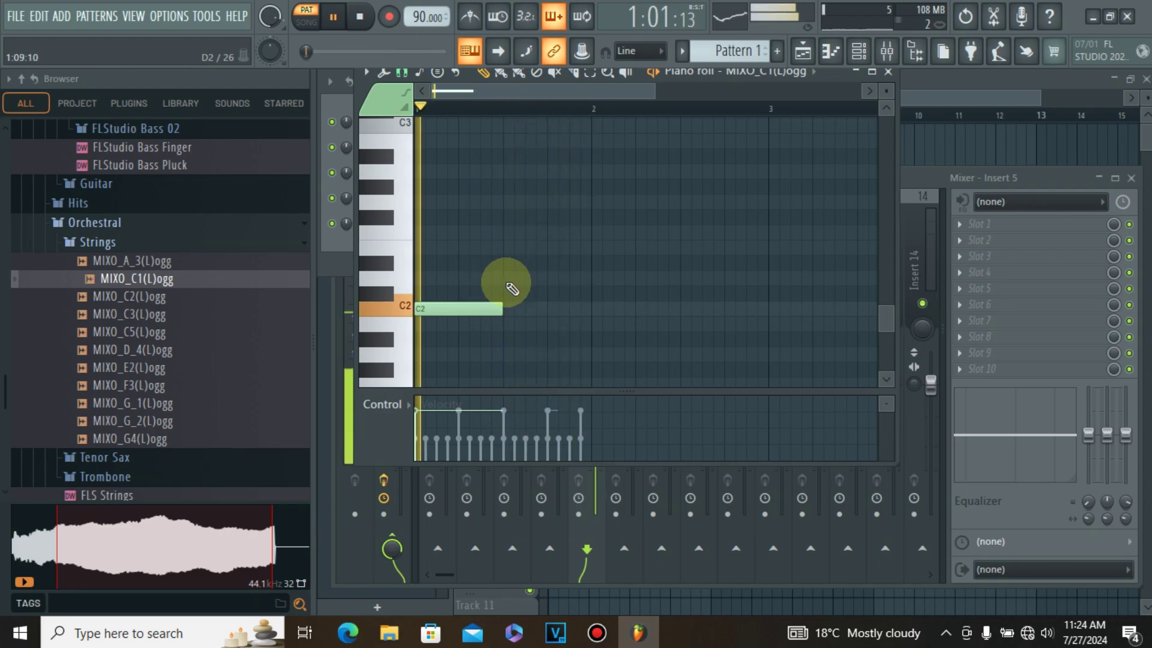
click(505, 279)
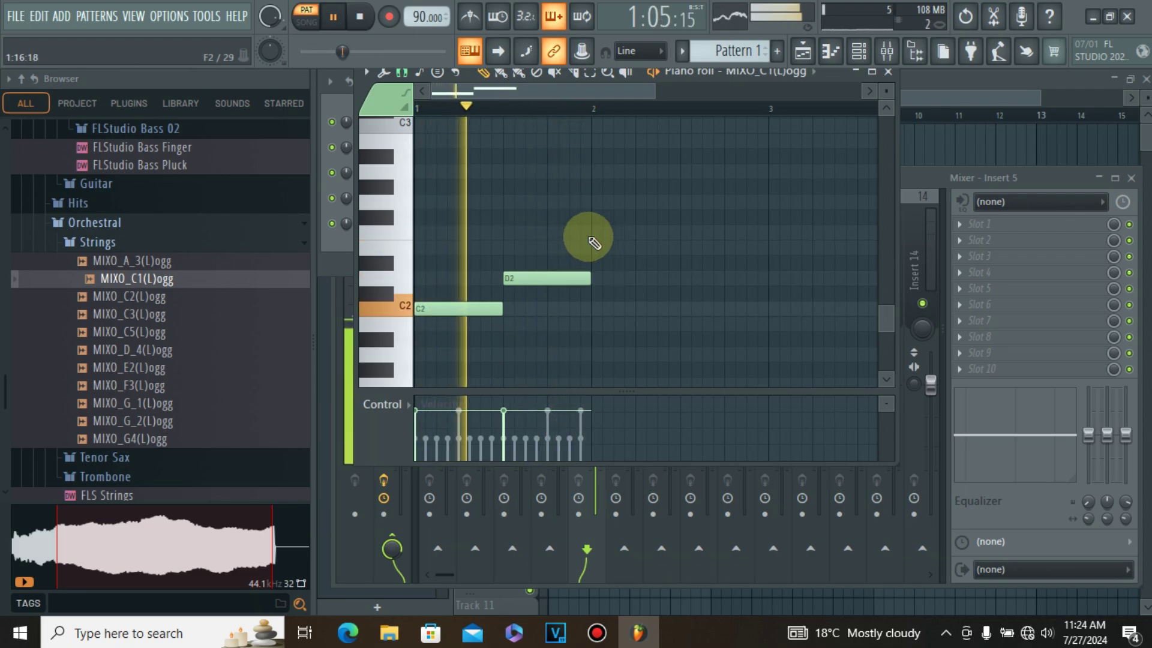
click(593, 236)
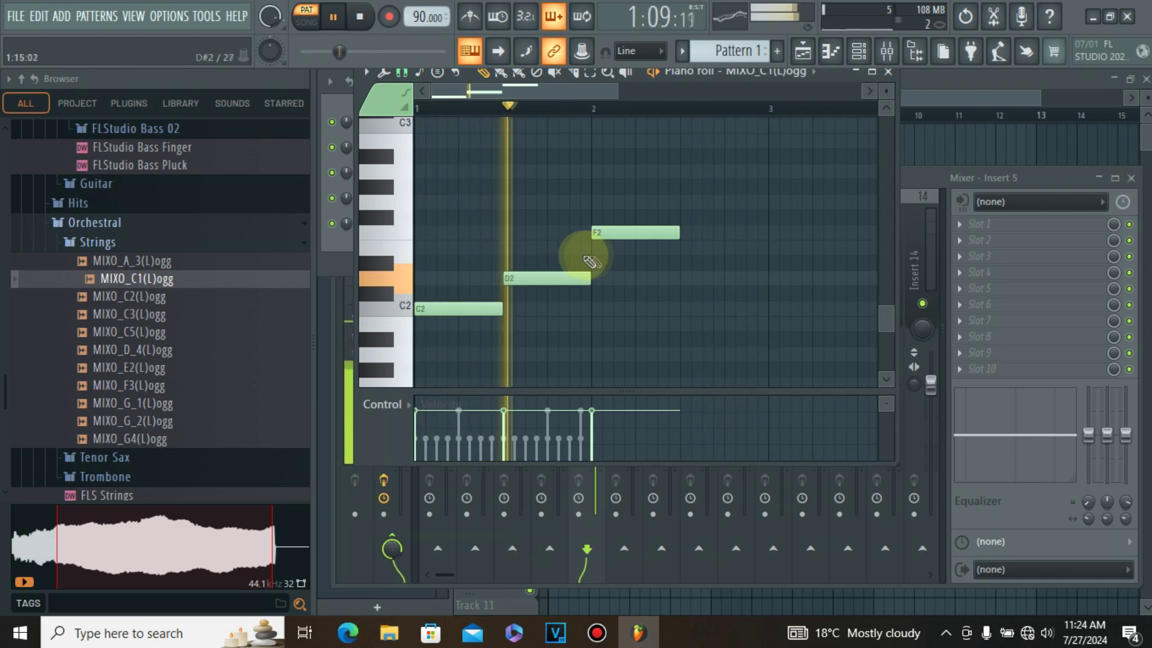
drag(600, 236, 608, 278)
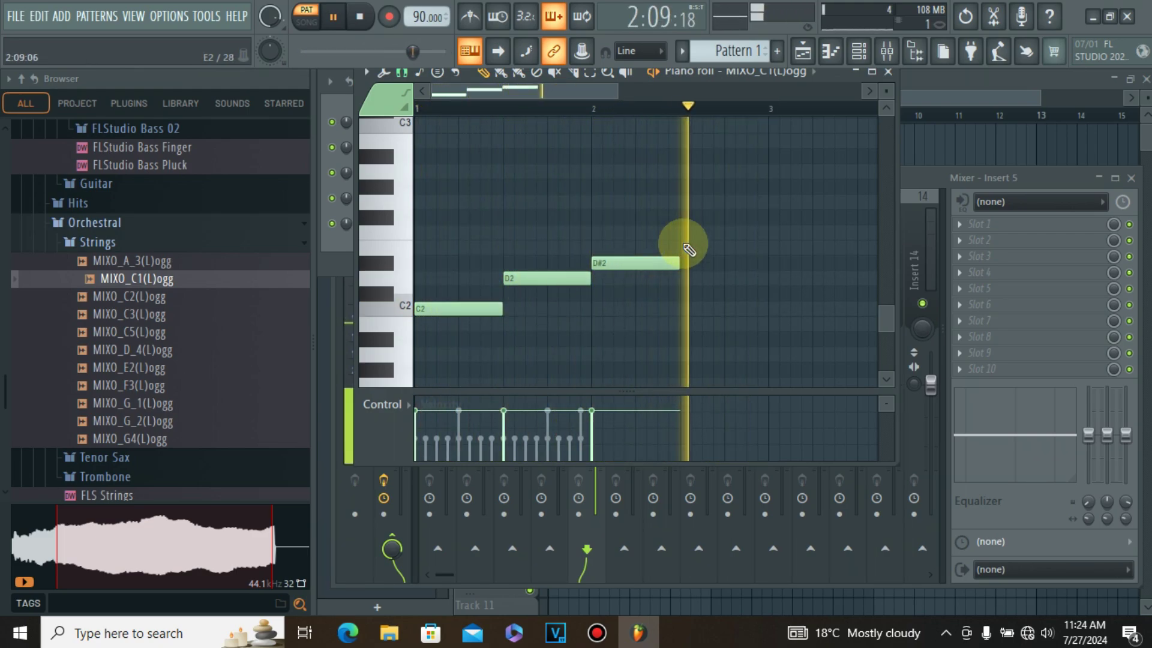
click(682, 233)
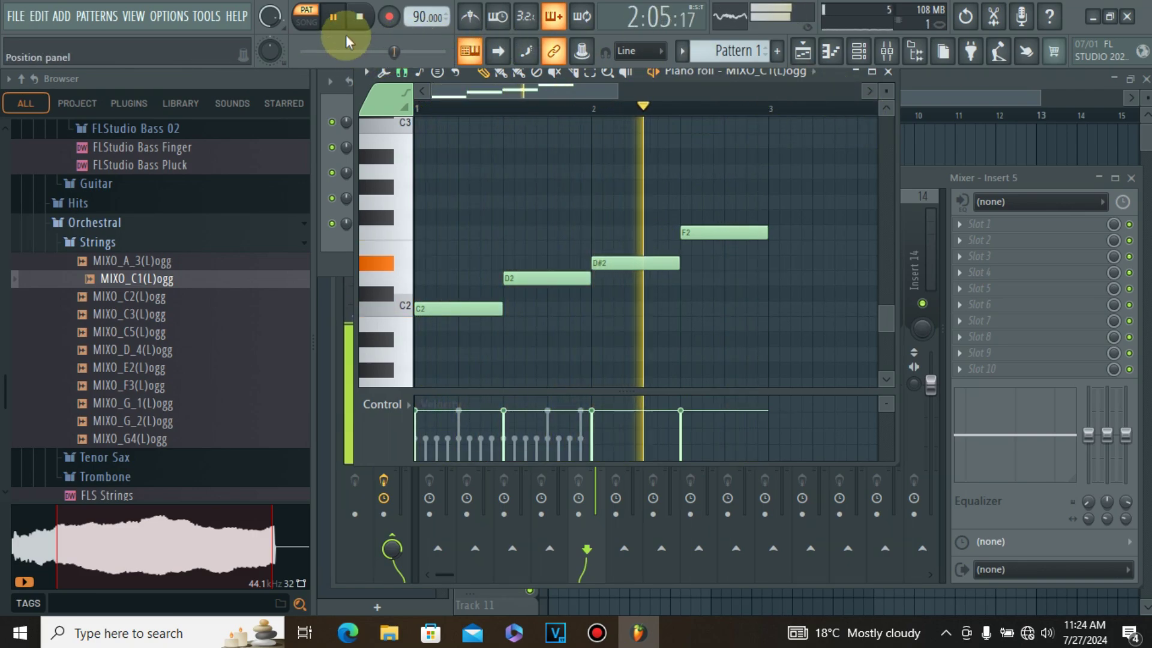
click(336, 18)
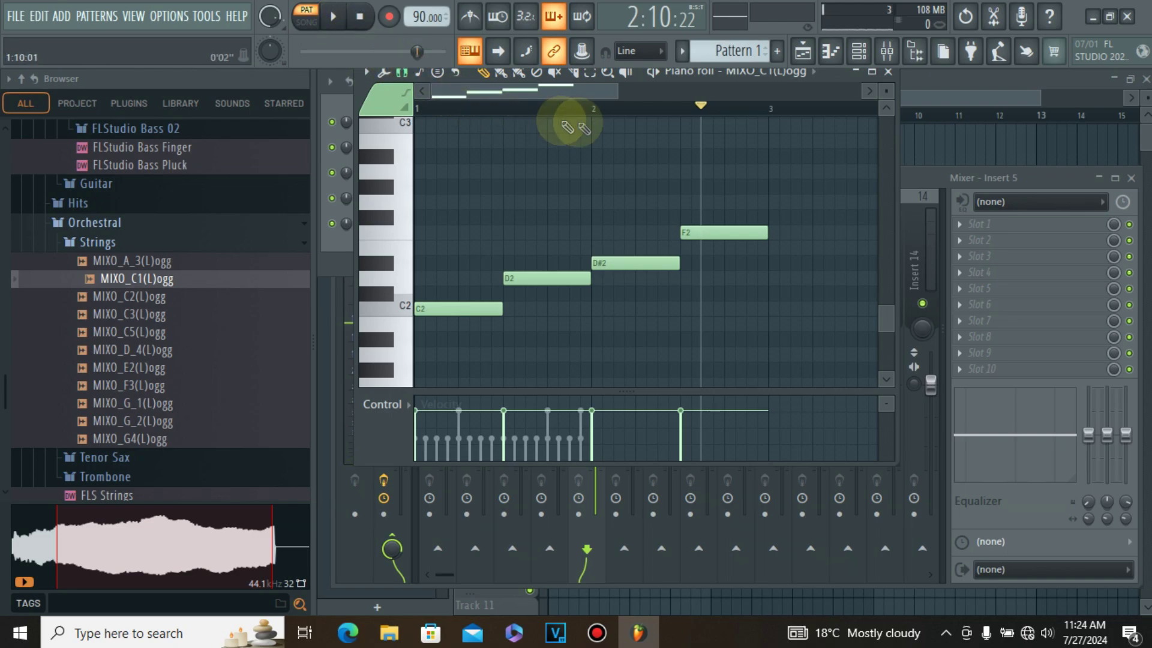
click(889, 73)
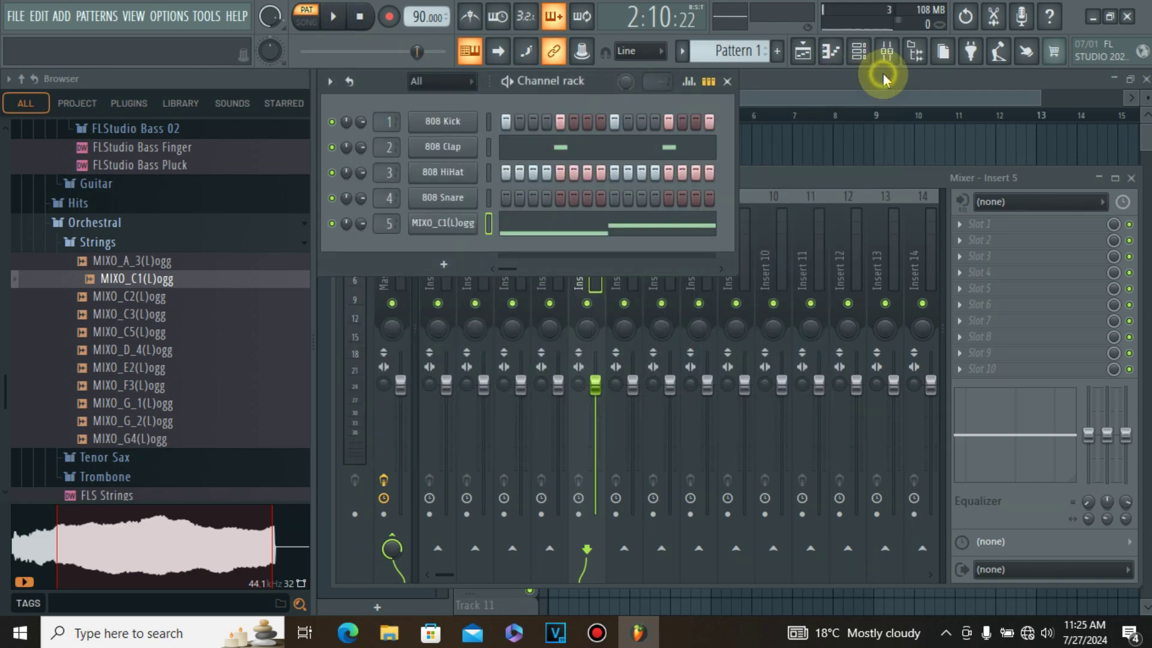
Open the 808 Kick channel's piano roll and bring its C5 notes in bar 1 into view.
right_click(461, 130)
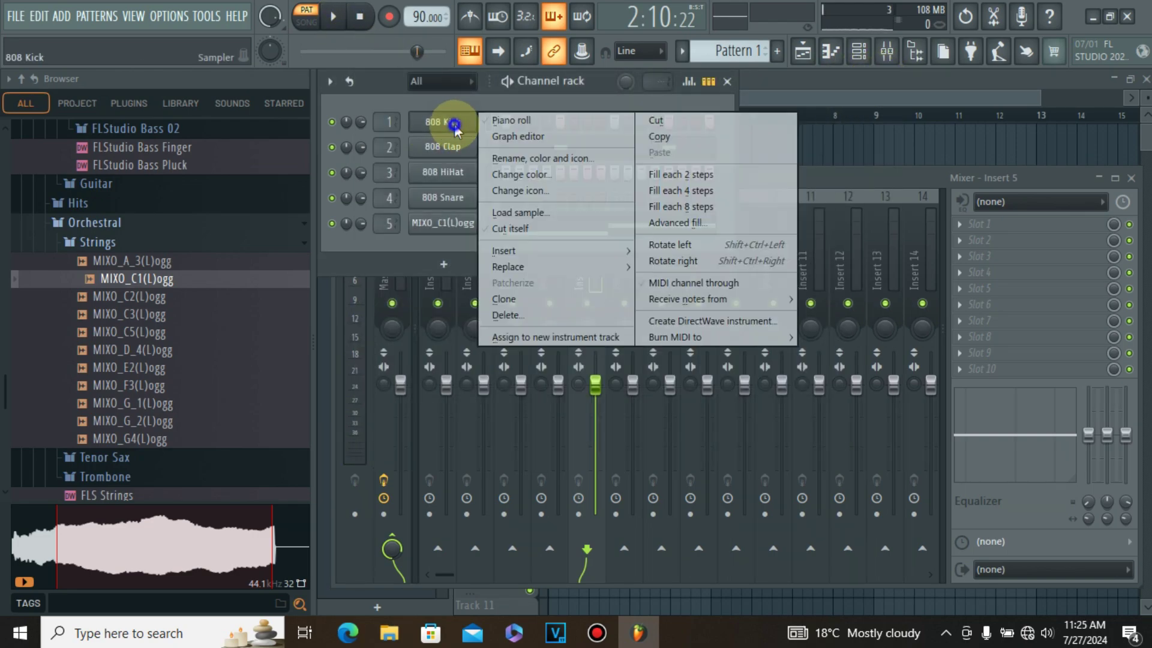
click(541, 122)
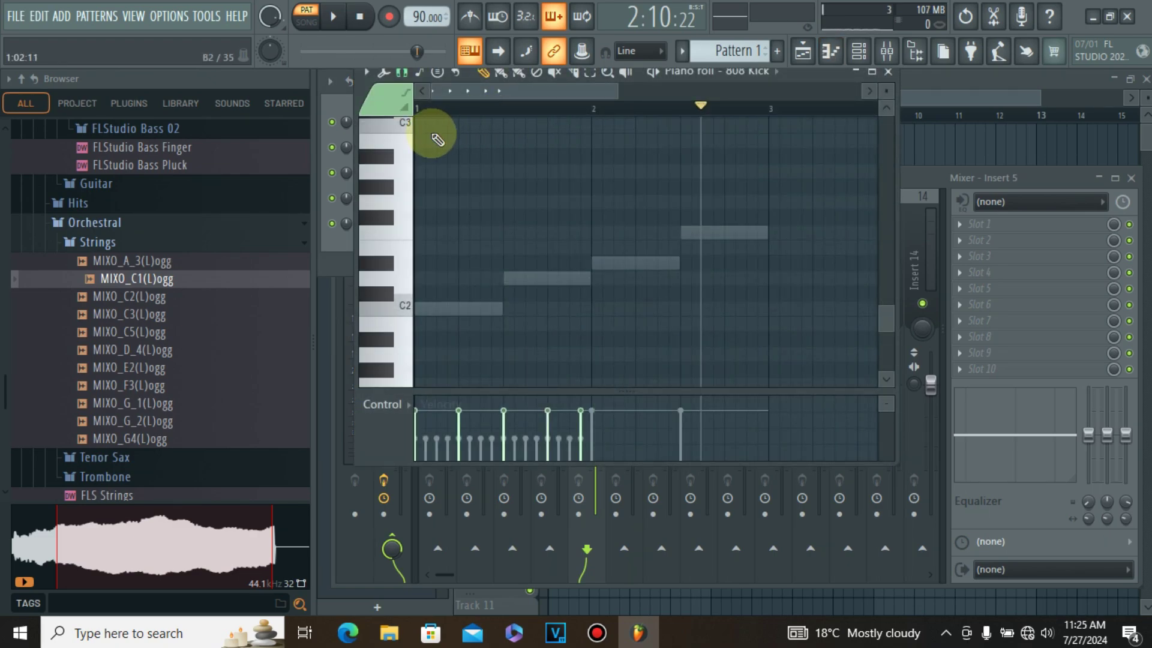
click(869, 91)
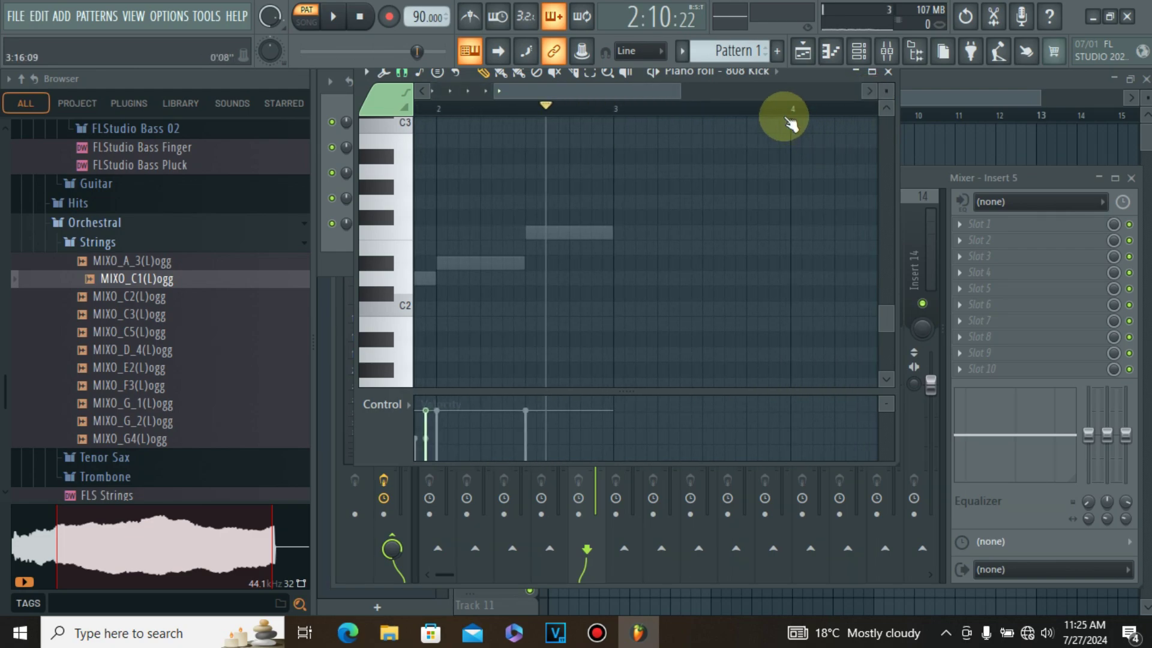
click(424, 90)
scroll(476, 223, down, 5)
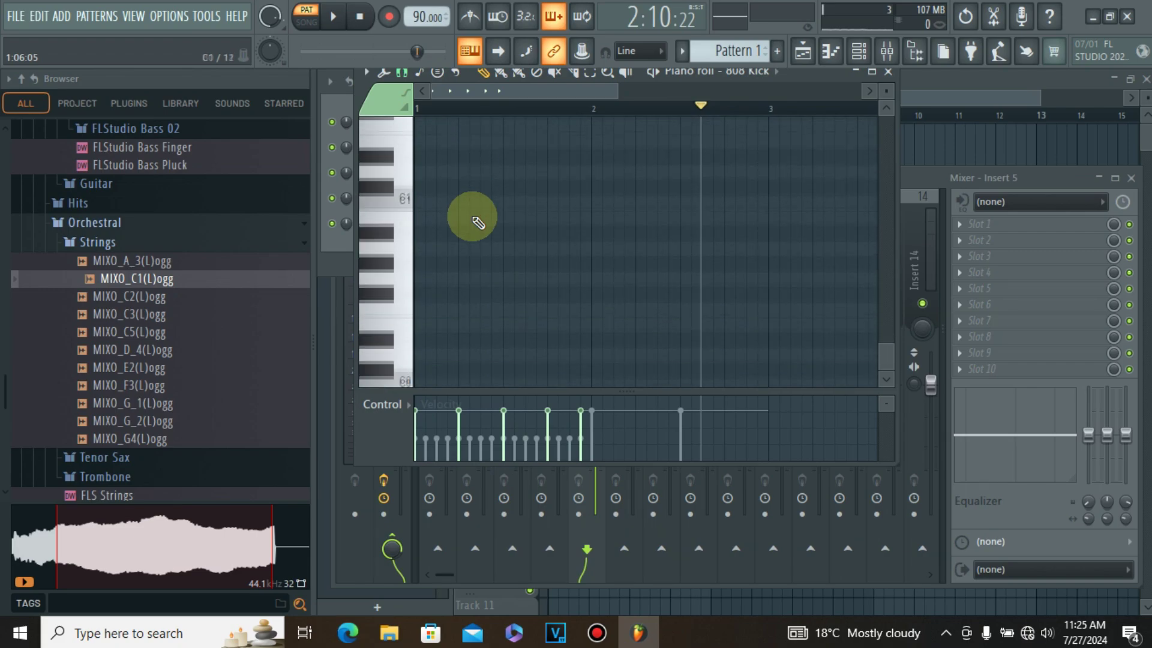
scroll(476, 223, up, 10)
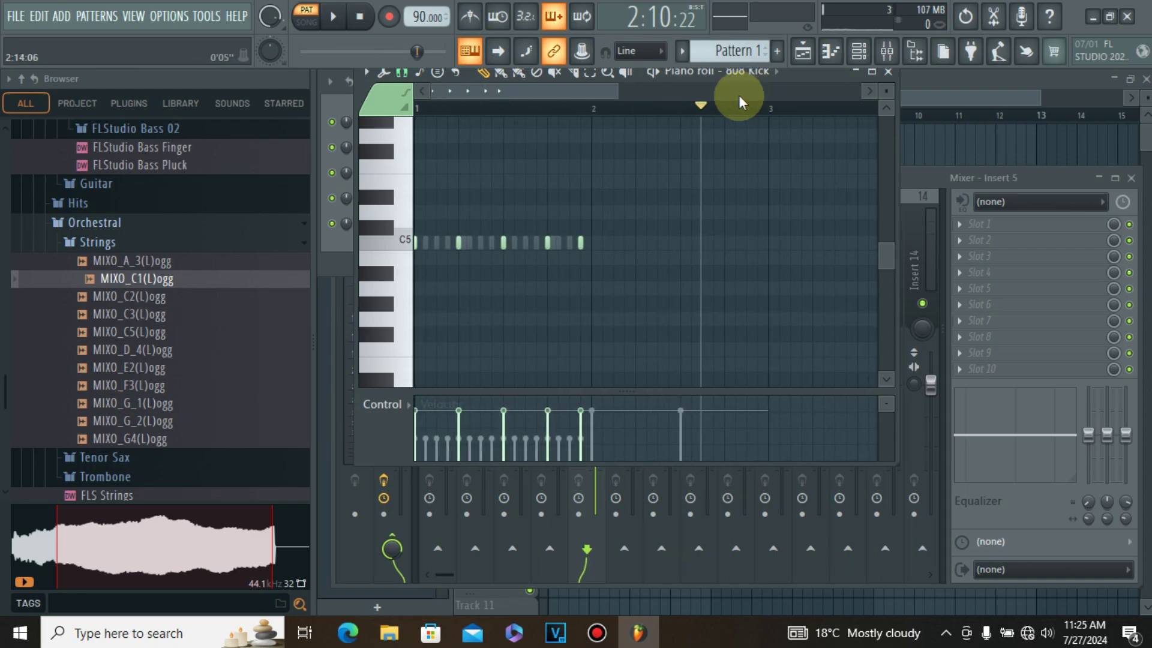
scroll(737, 110, up, 2)
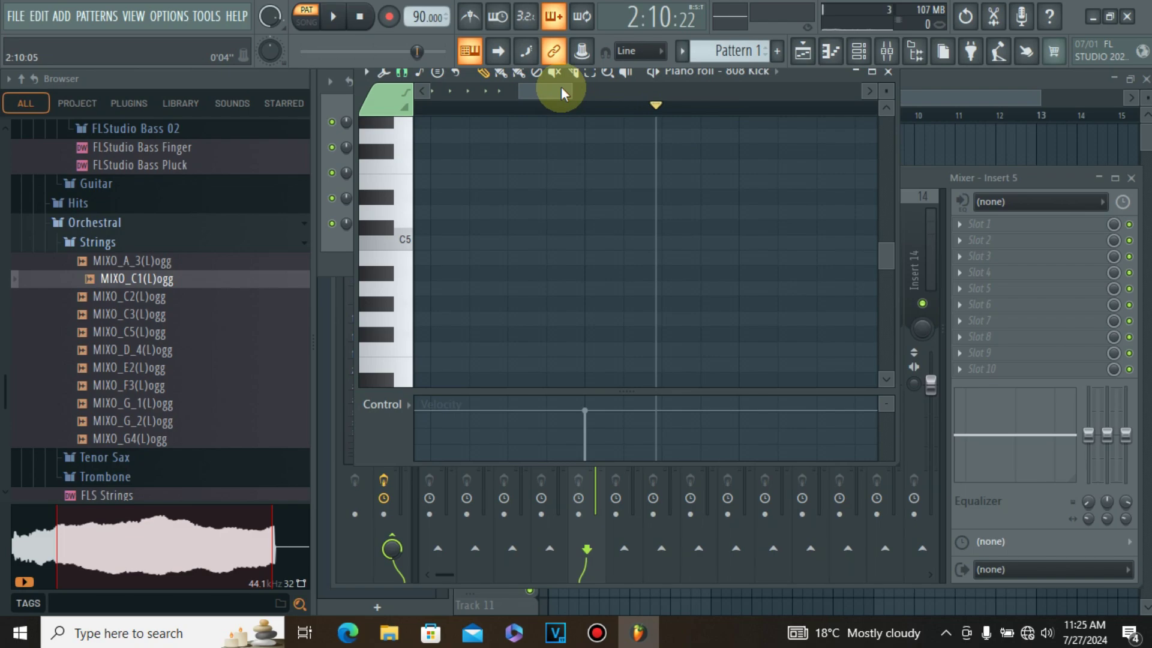
drag(561, 88, 450, 120)
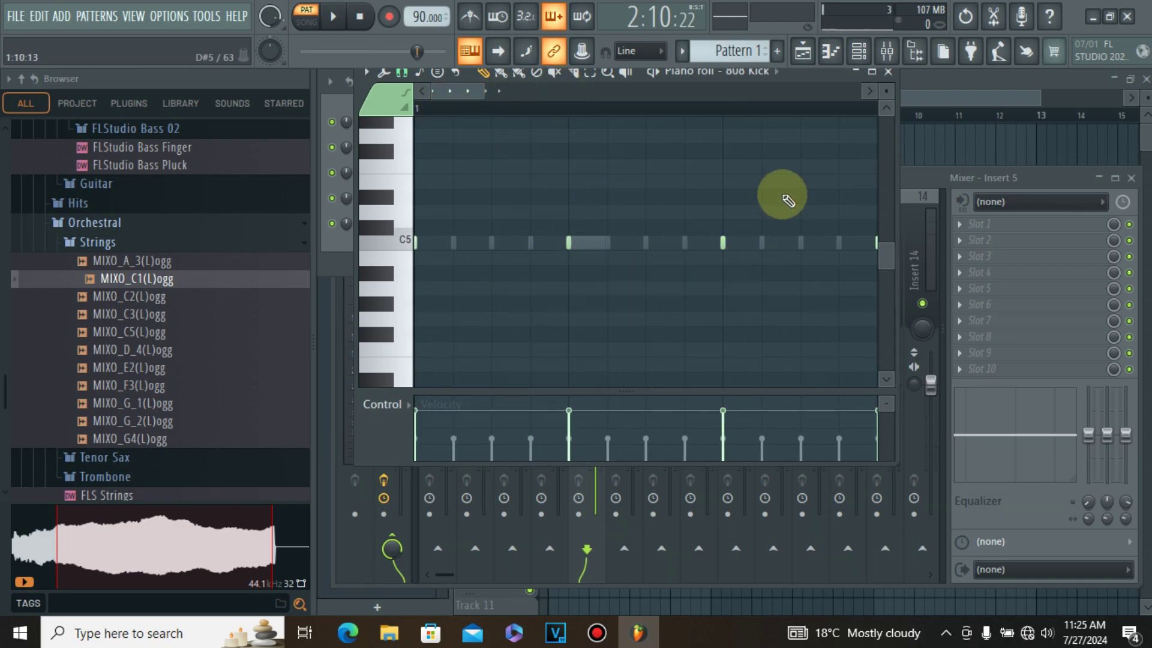
scroll(783, 197, down, 1)
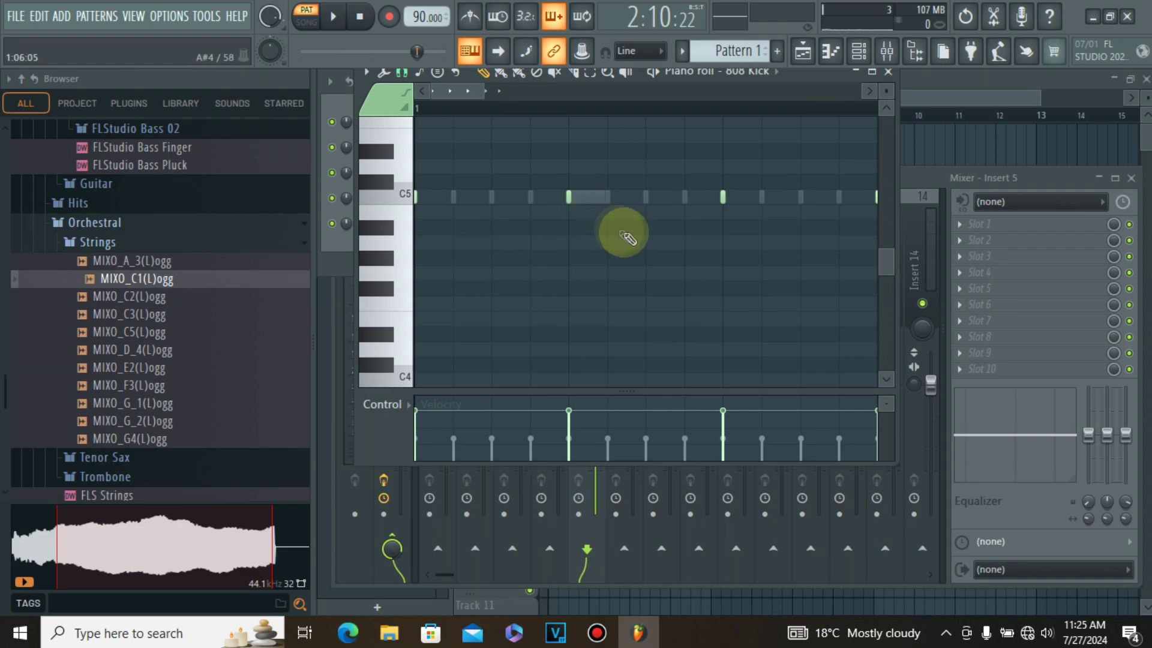
Draw short C5 kick notes on steps 3, 7, 11 and 15 of bar 2 and on step 3 of bar 3.
click(870, 90)
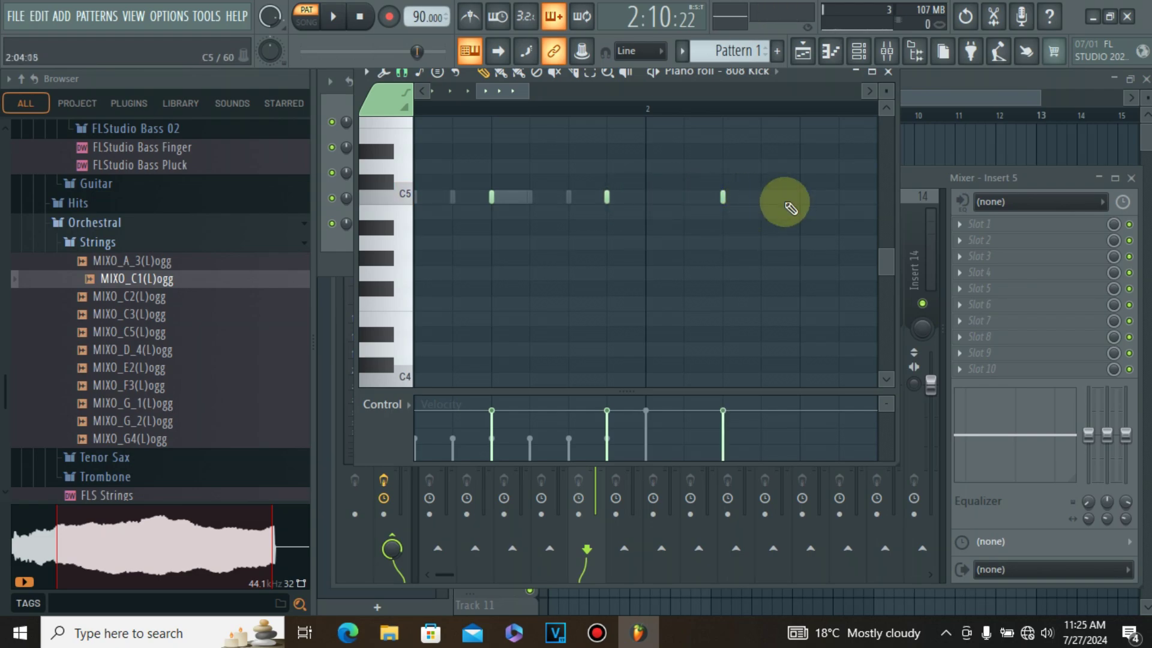
click(869, 91)
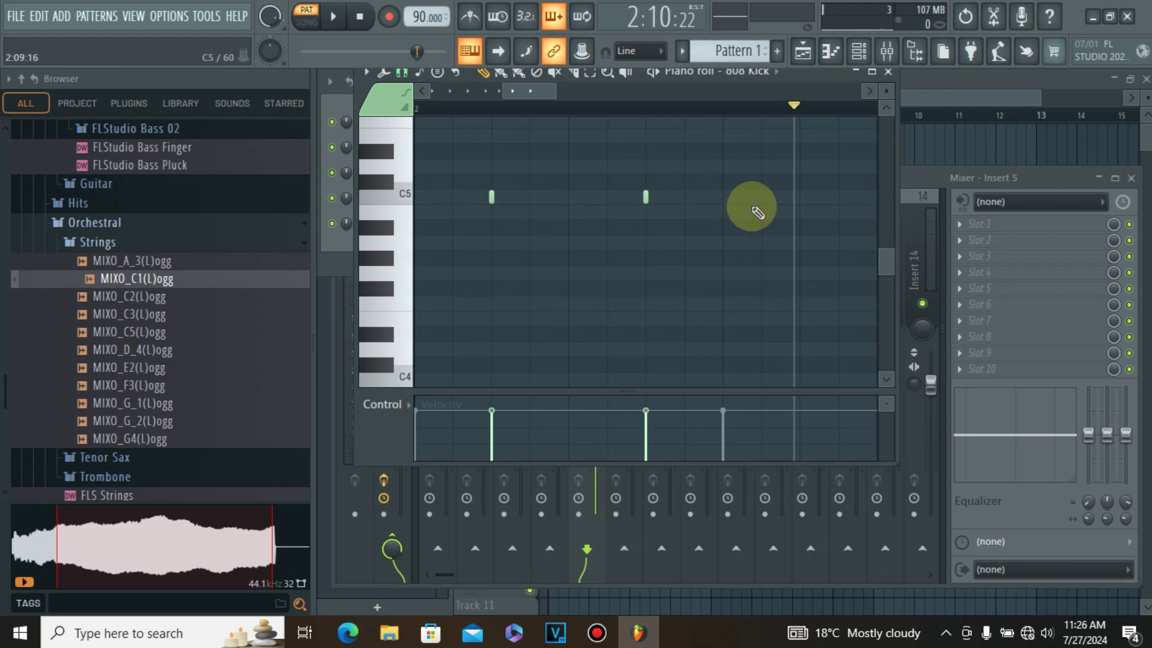
click(800, 198)
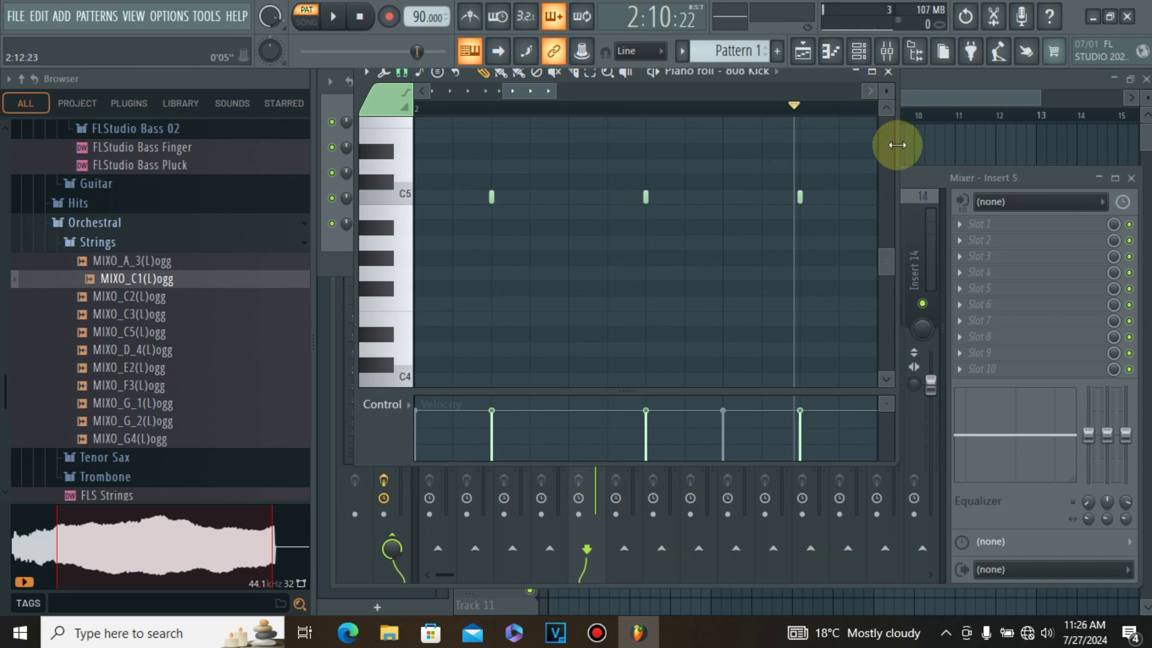
click(888, 114)
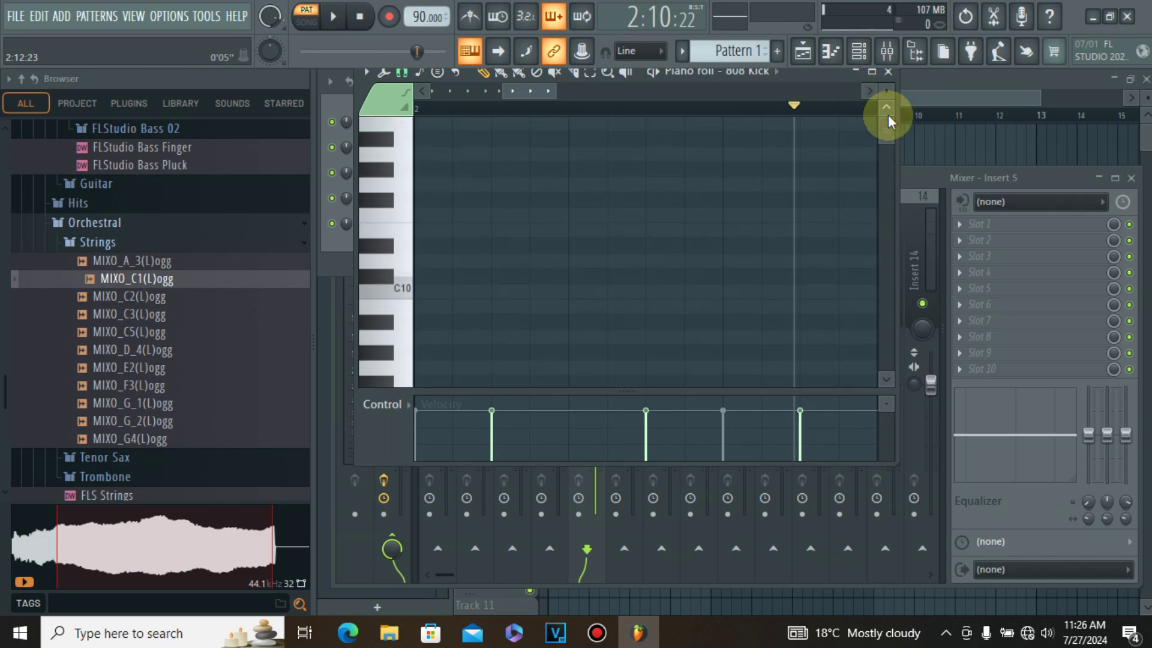
click(891, 380)
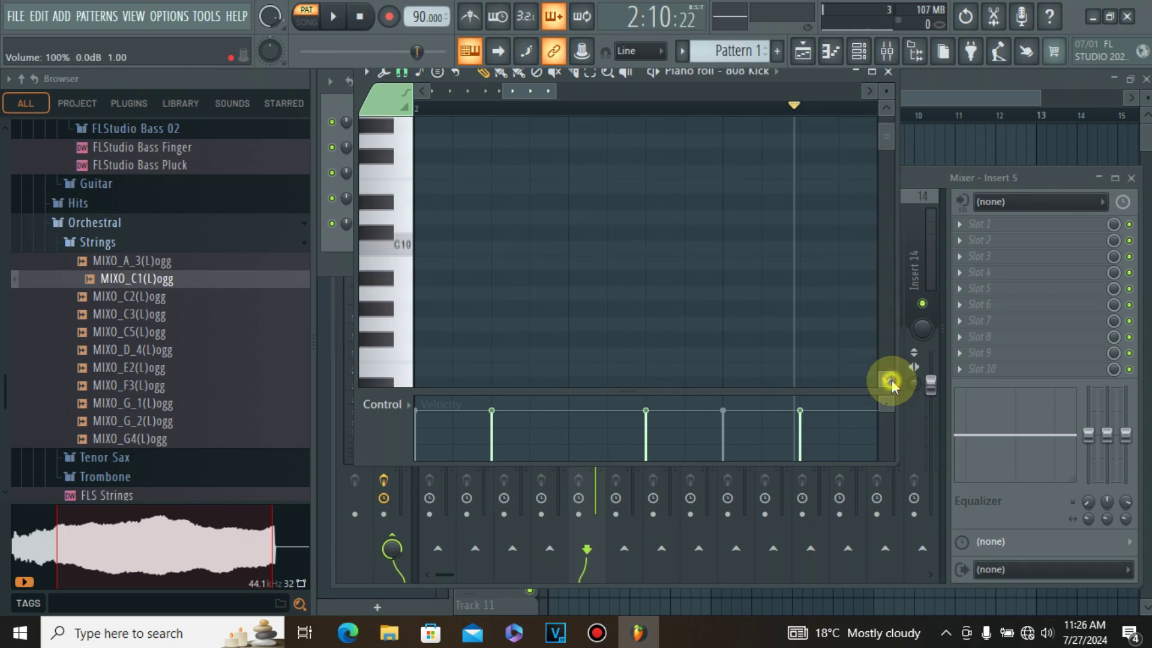
click(884, 111)
click(869, 91)
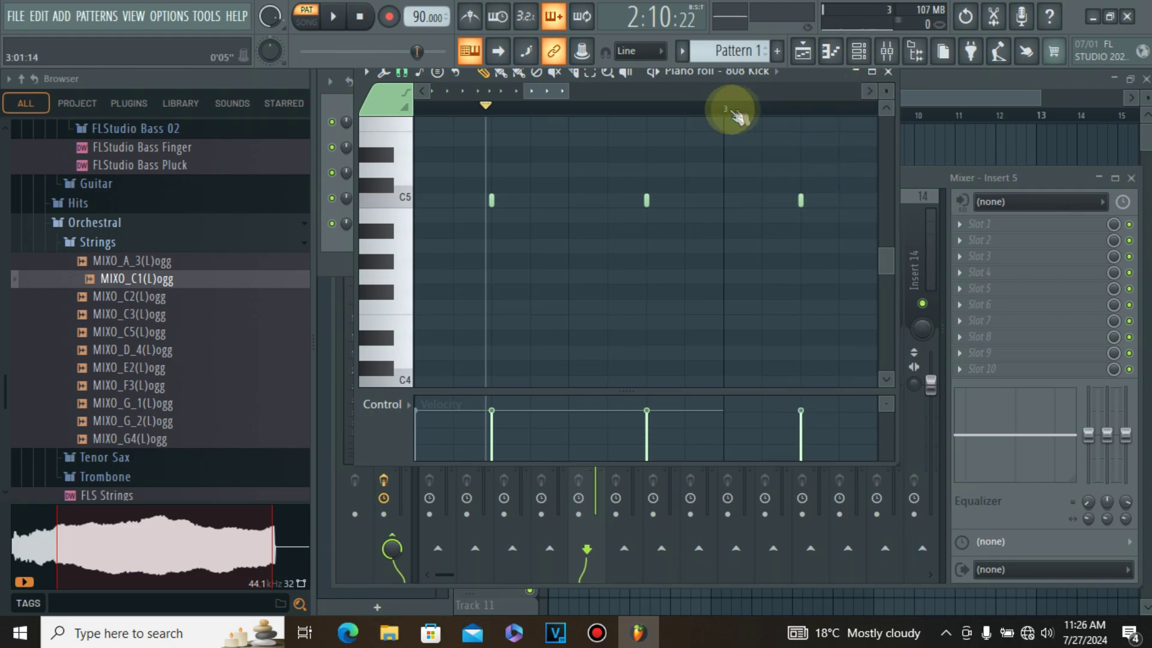
Continue the C5 kick notes on steps 7, 11 and 14 of bar 3 and on step 2 of bar 4.
click(868, 93)
click(865, 95)
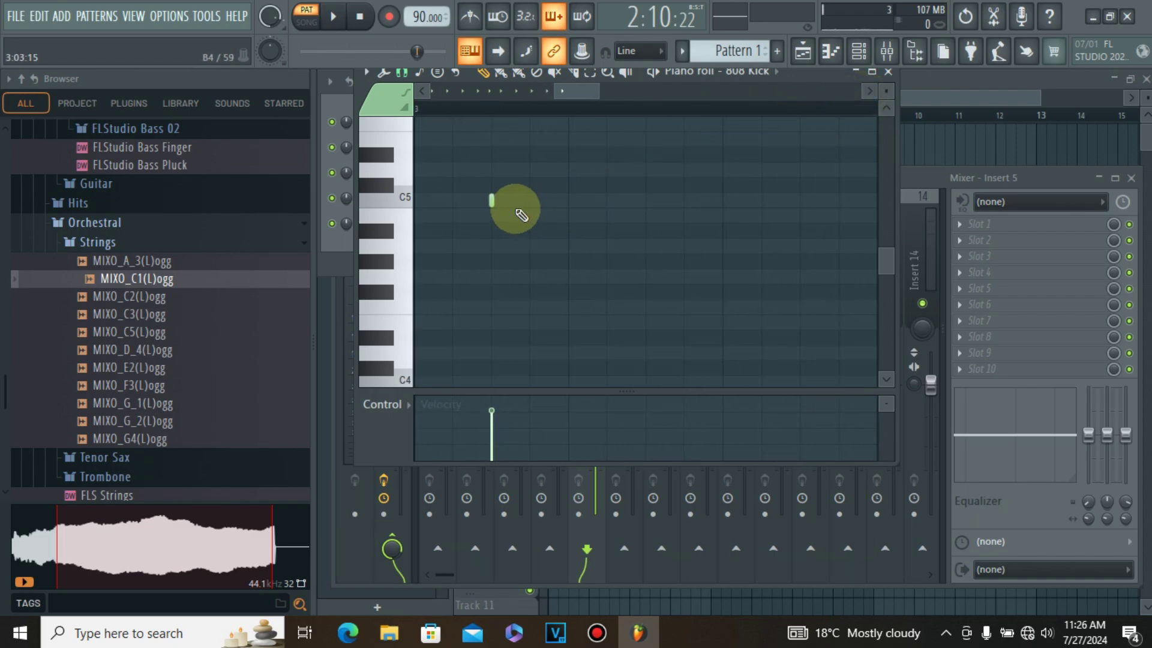
click(644, 204)
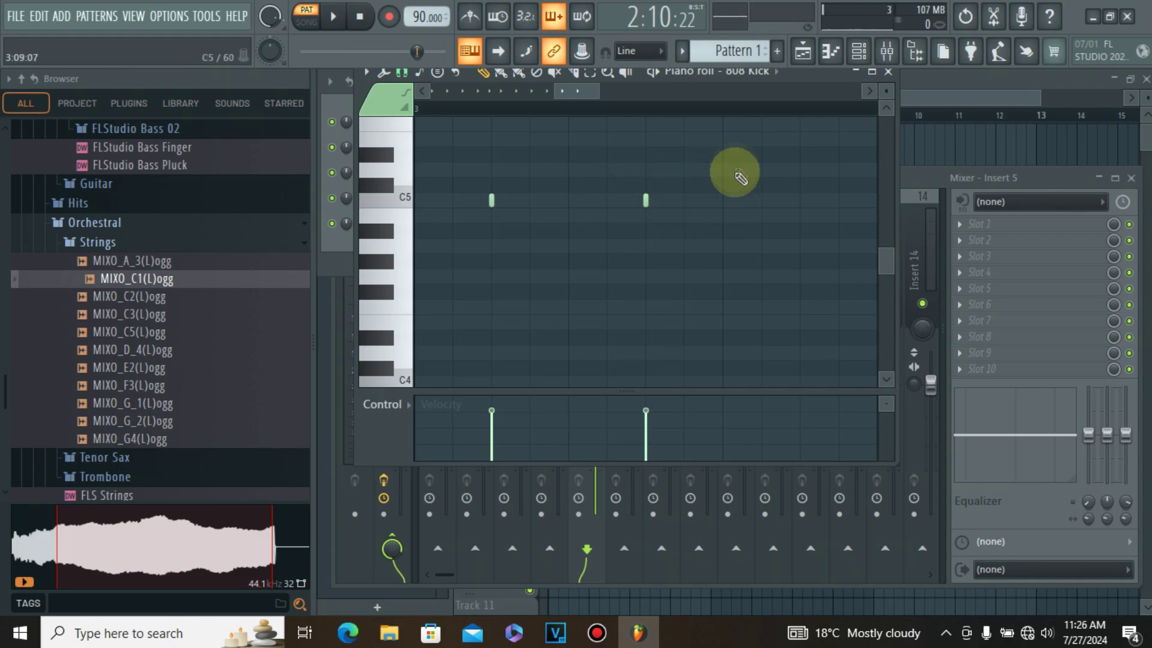
click(804, 207)
click(864, 90)
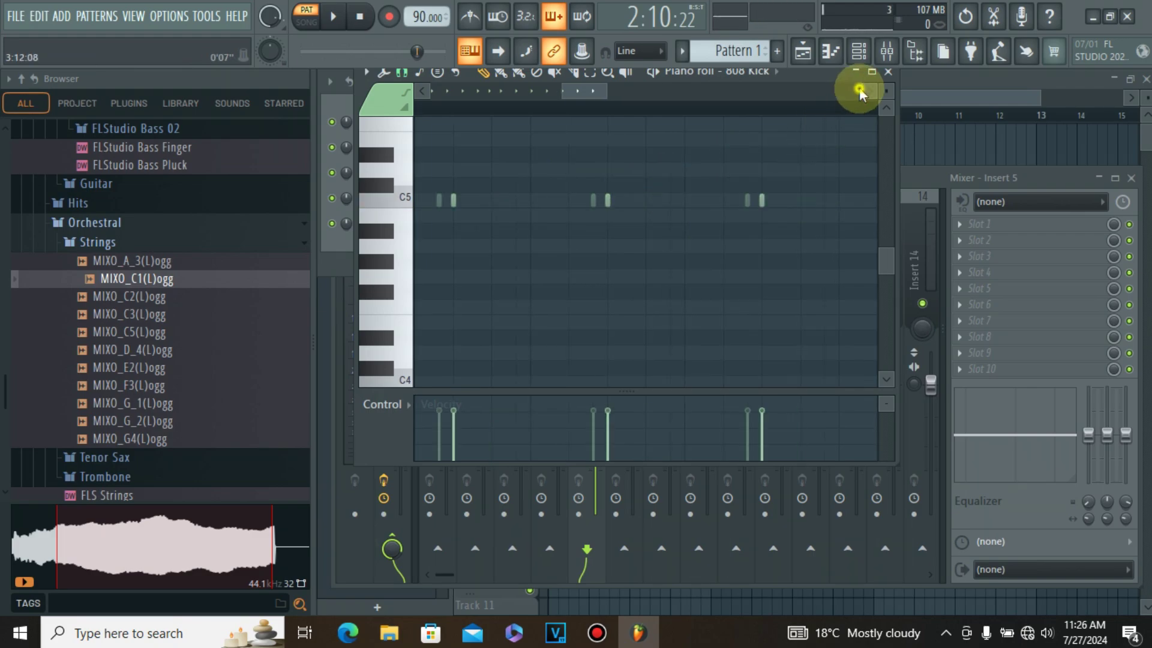
click(530, 200)
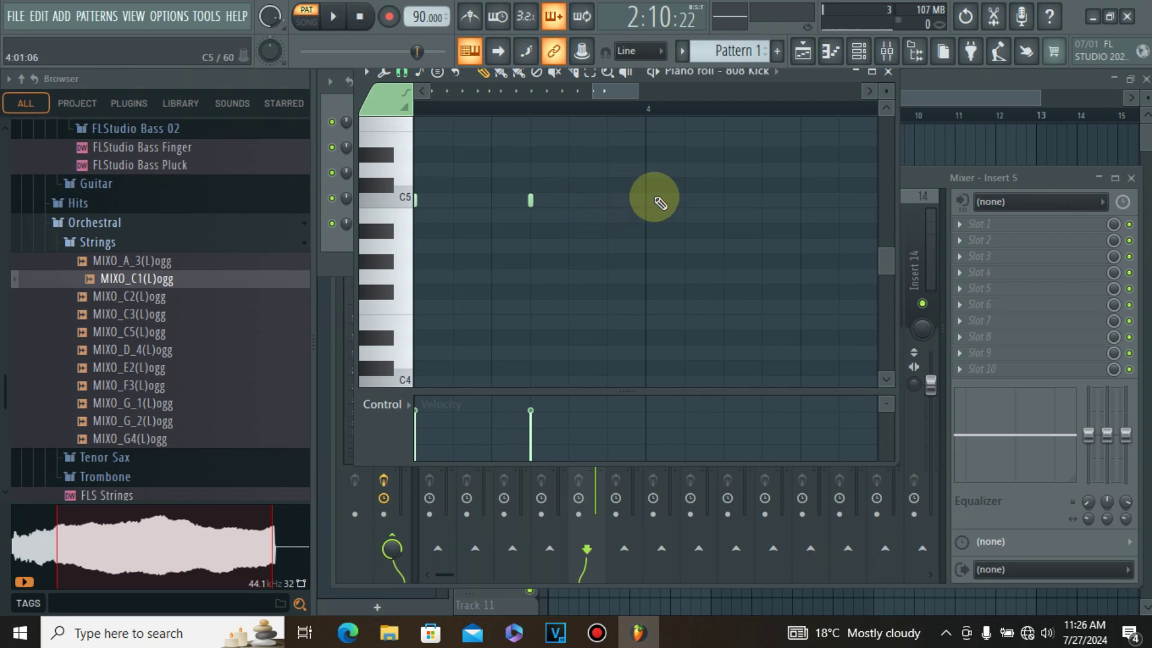
click(679, 201)
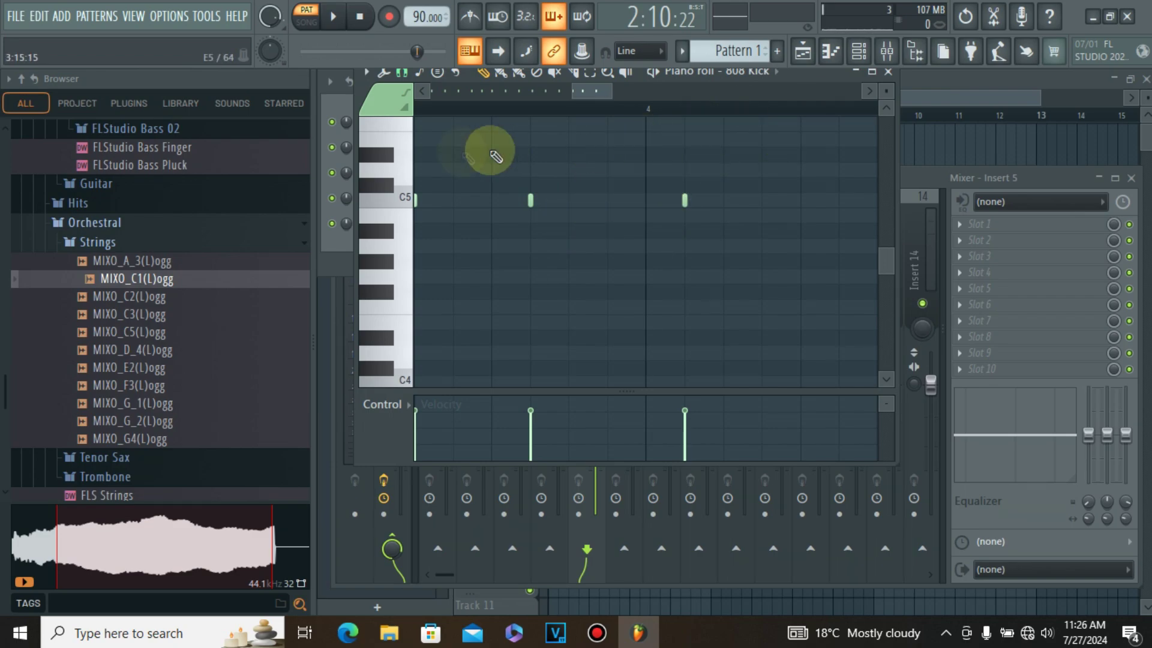
Play the pattern to check the extended kick notes through bar 3, and pause playback.
click(329, 18)
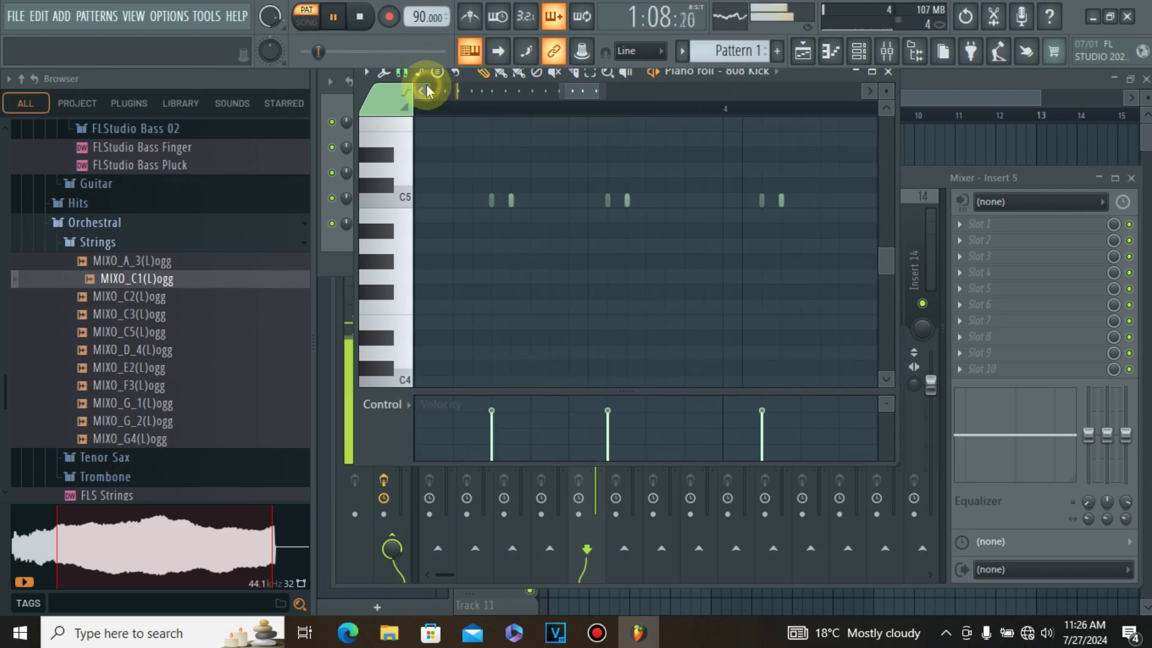
scroll(430, 85, left, 2)
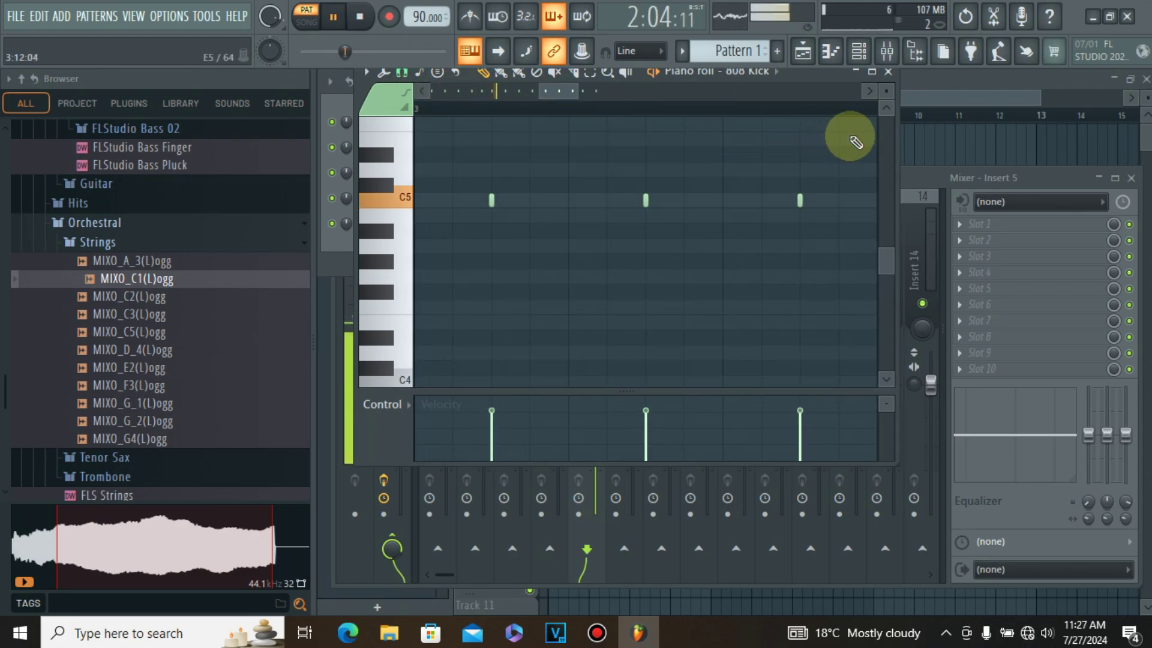
click(865, 92)
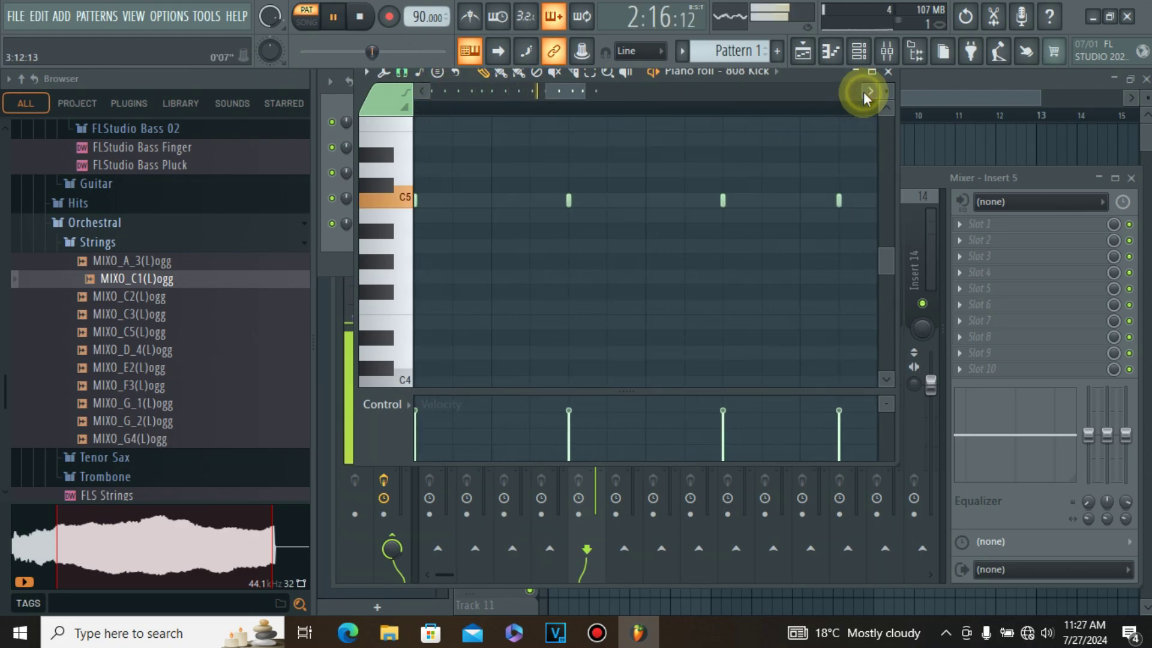
click(333, 17)
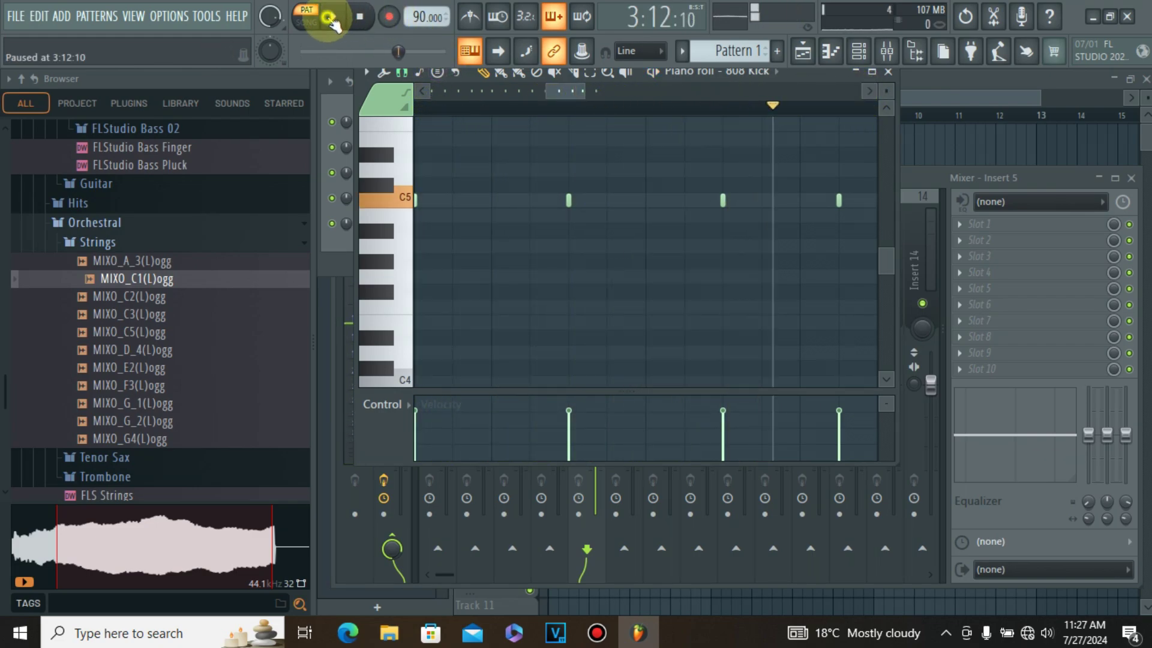
Replace the off-beat kicks from bar 1 step 16 to bar 2 step 7 with C5 notes on bar 2 steps 1, 5 and 9.
click(429, 93)
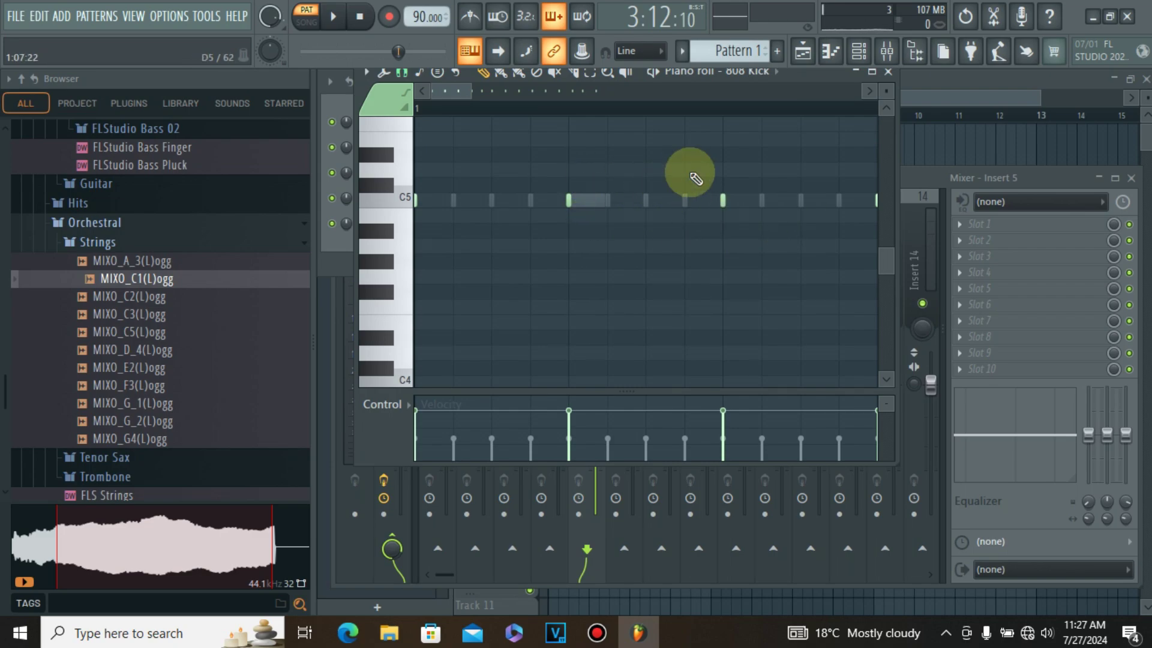
click(869, 91)
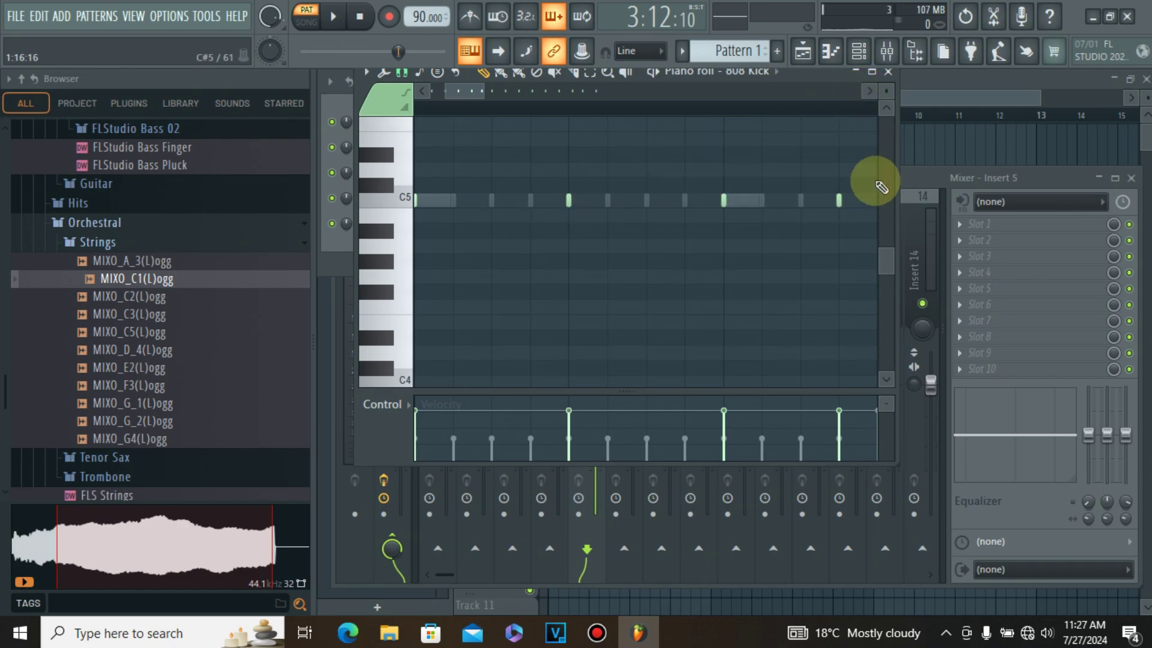
click(871, 92)
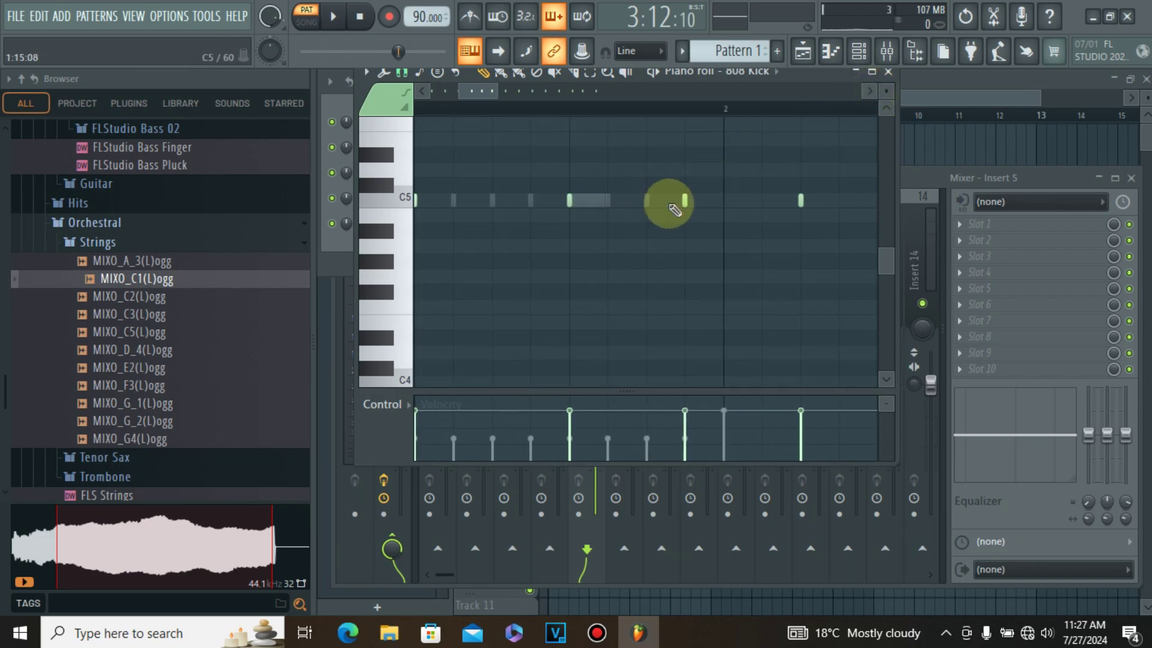
right_click(690, 191)
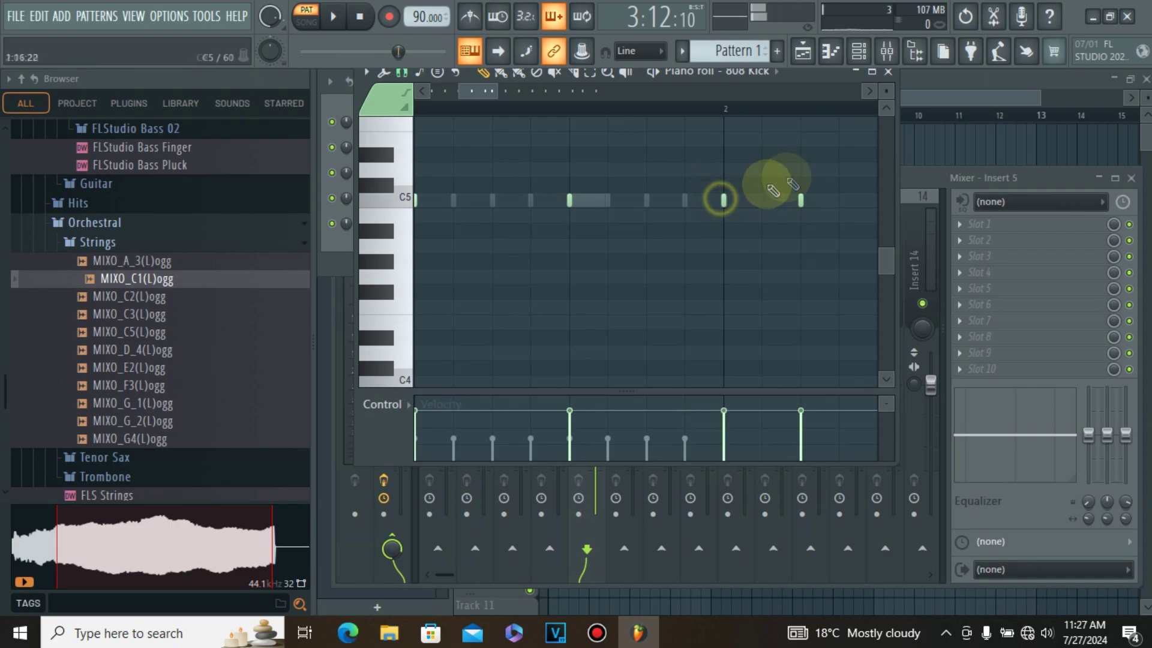
click(869, 91)
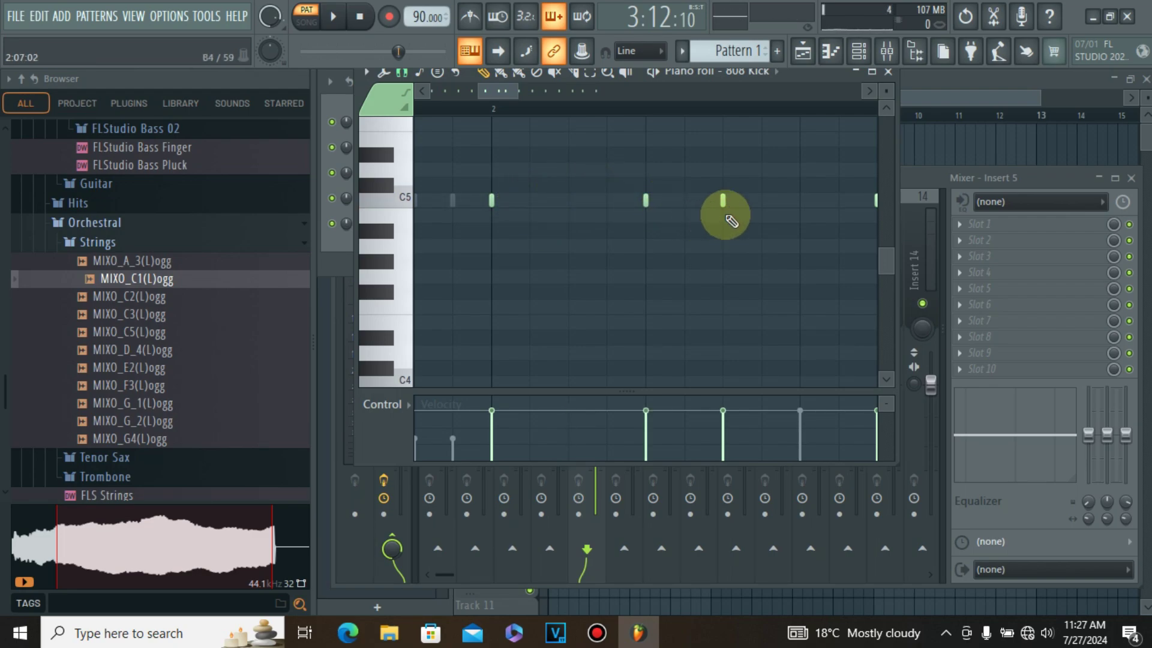
right_click(724, 201)
click(792, 201)
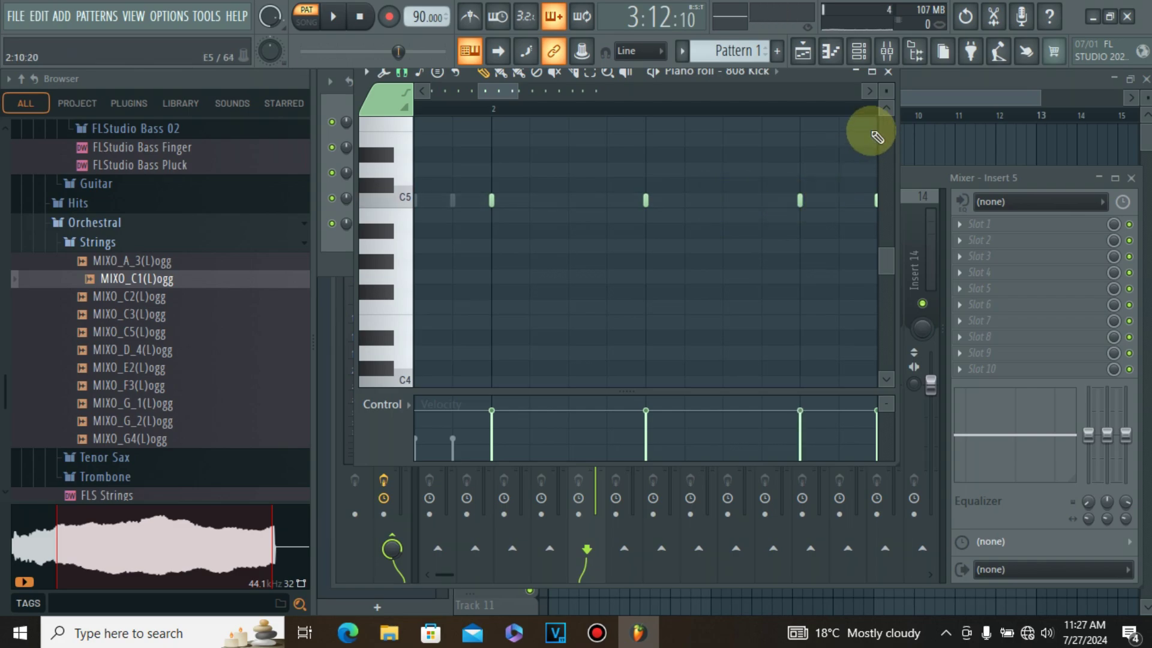
Replace bar 2's kicks on steps 11 and 15 with C5 notes on step 13 and on step 1 of bar 3.
click(873, 99)
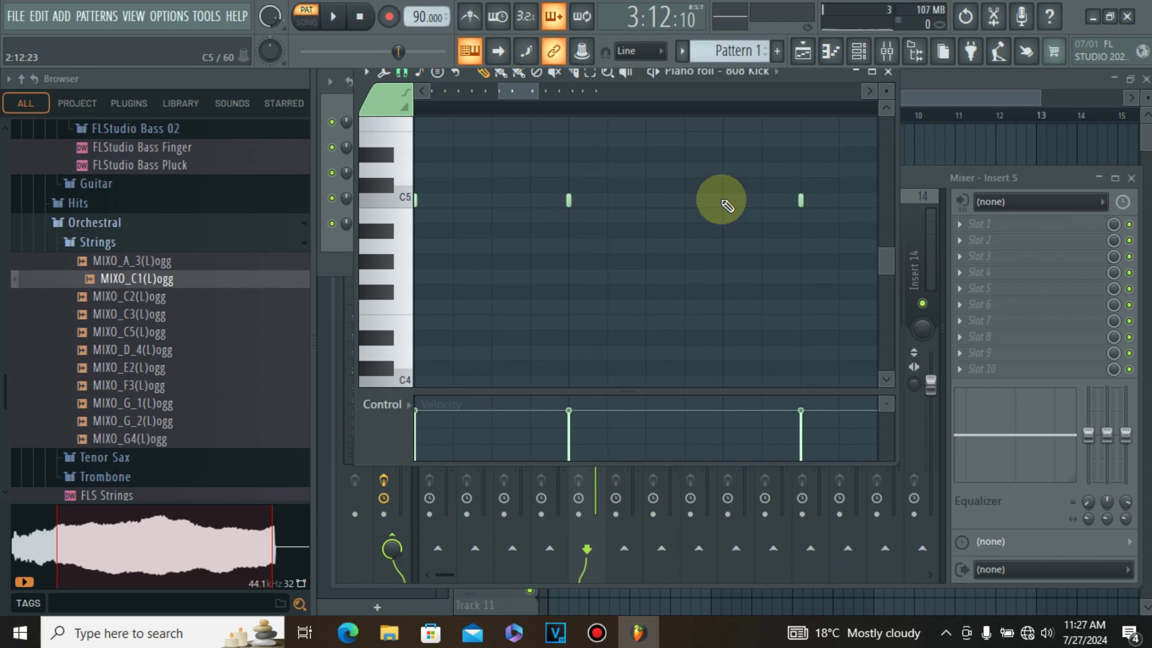
click(870, 96)
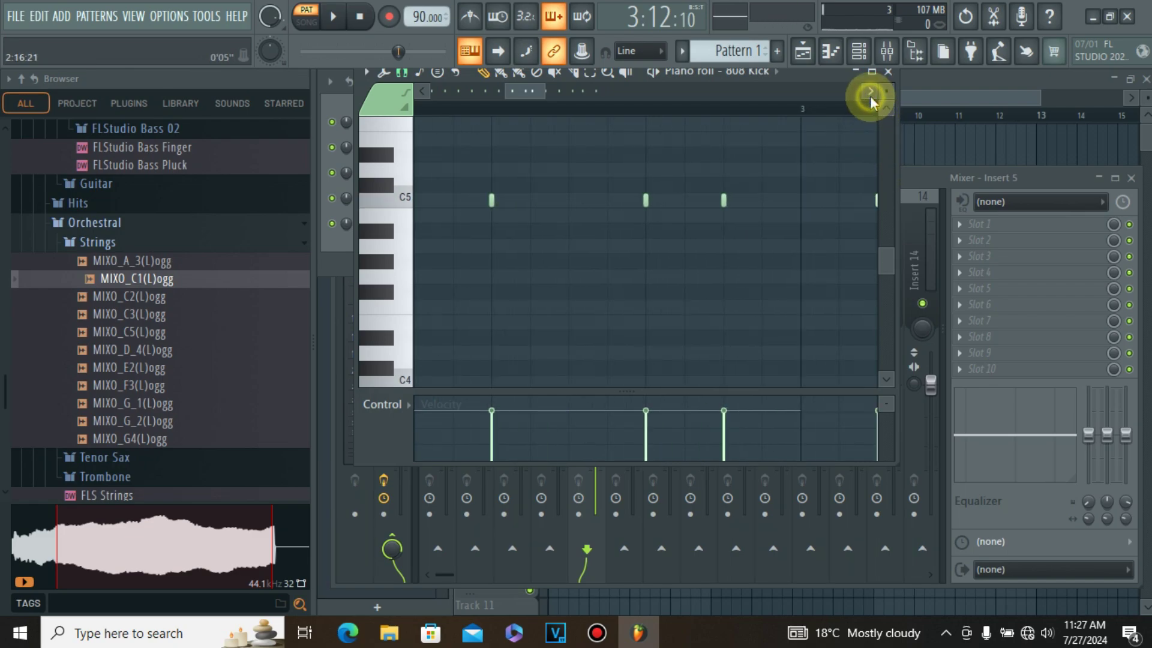
click(724, 200)
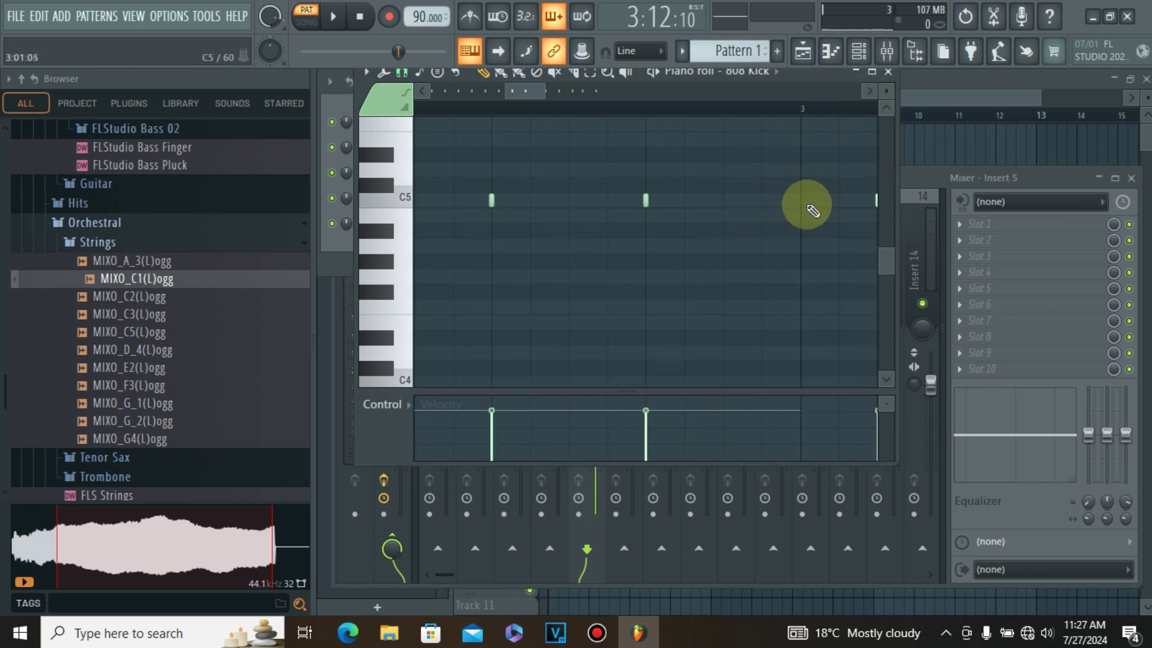
Replace the bar 3 kicks on steps 3 and 7 with C5 notes on steps 5 and 9.
click(861, 92)
click(861, 91)
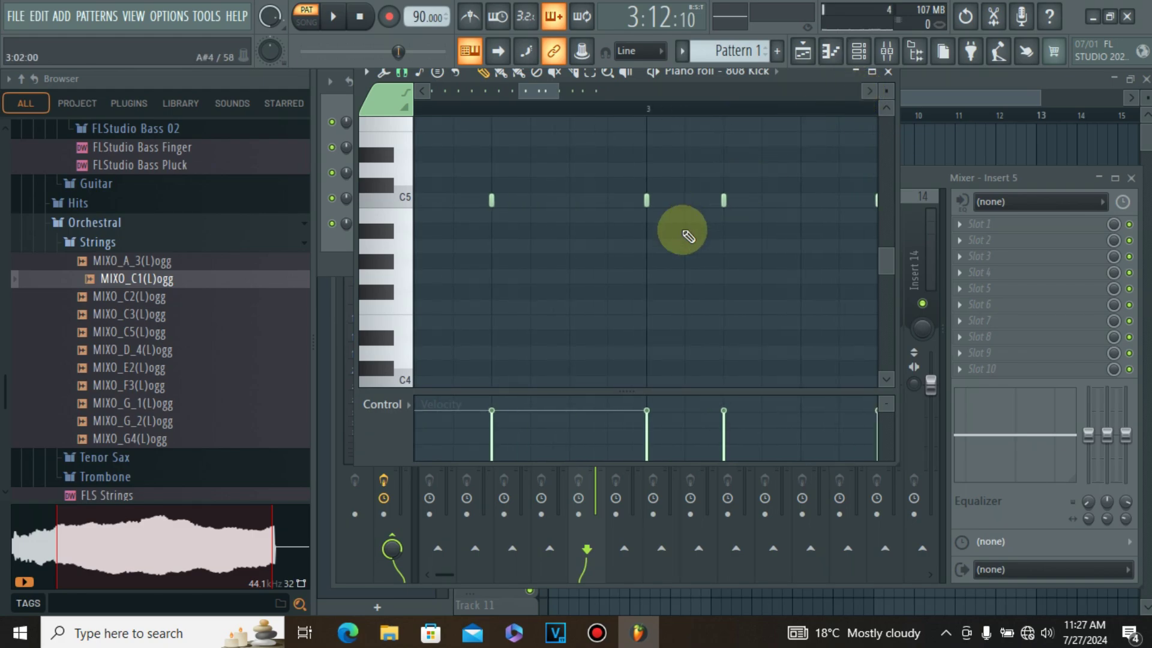
click(874, 93)
click(874, 93)
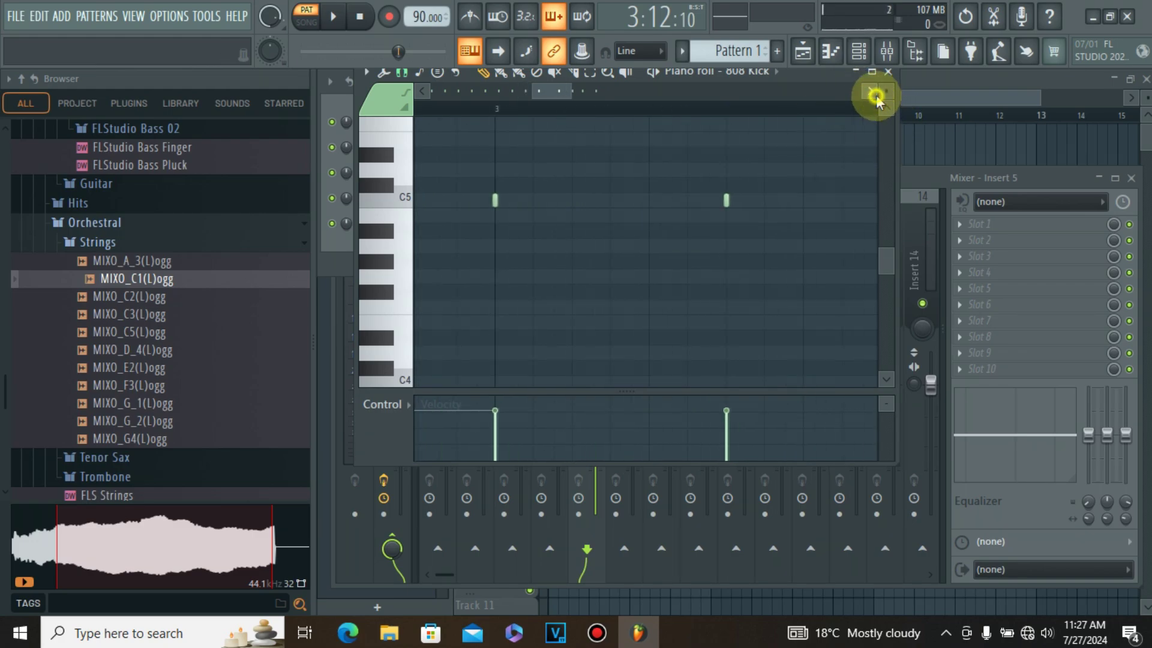
right_click(722, 195)
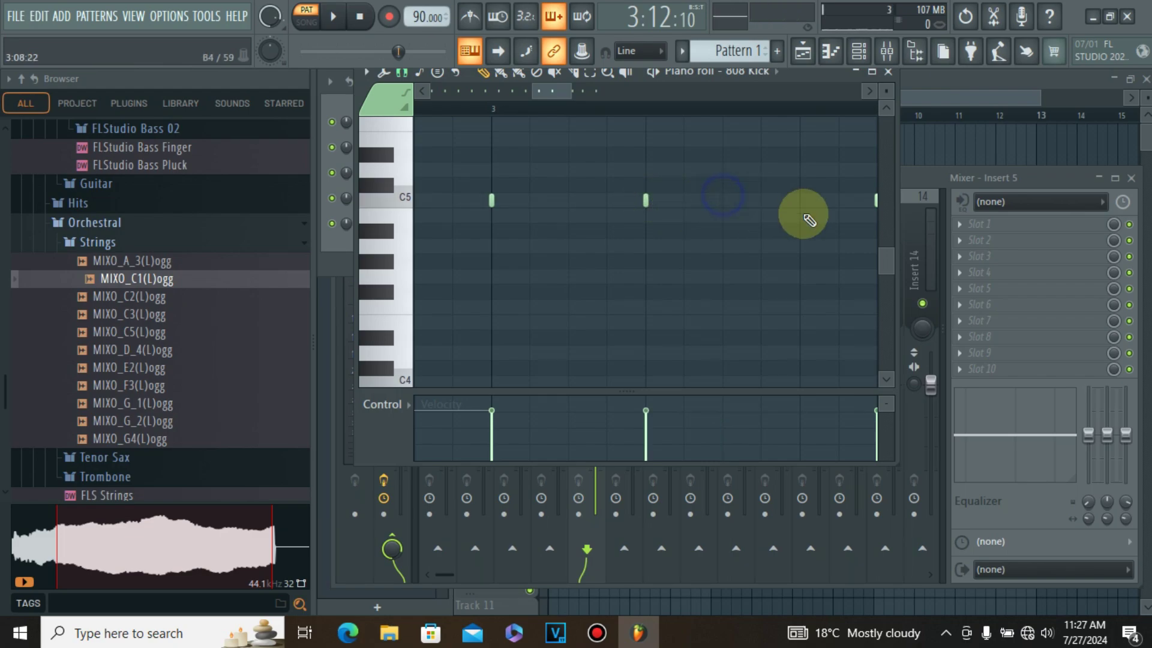
click(806, 205)
Replace the kicks on bar 3 steps 11 and 14 and bar 4 step 2 with C5 notes on bar 3 step 13 and bar 4 step 1.
click(868, 91)
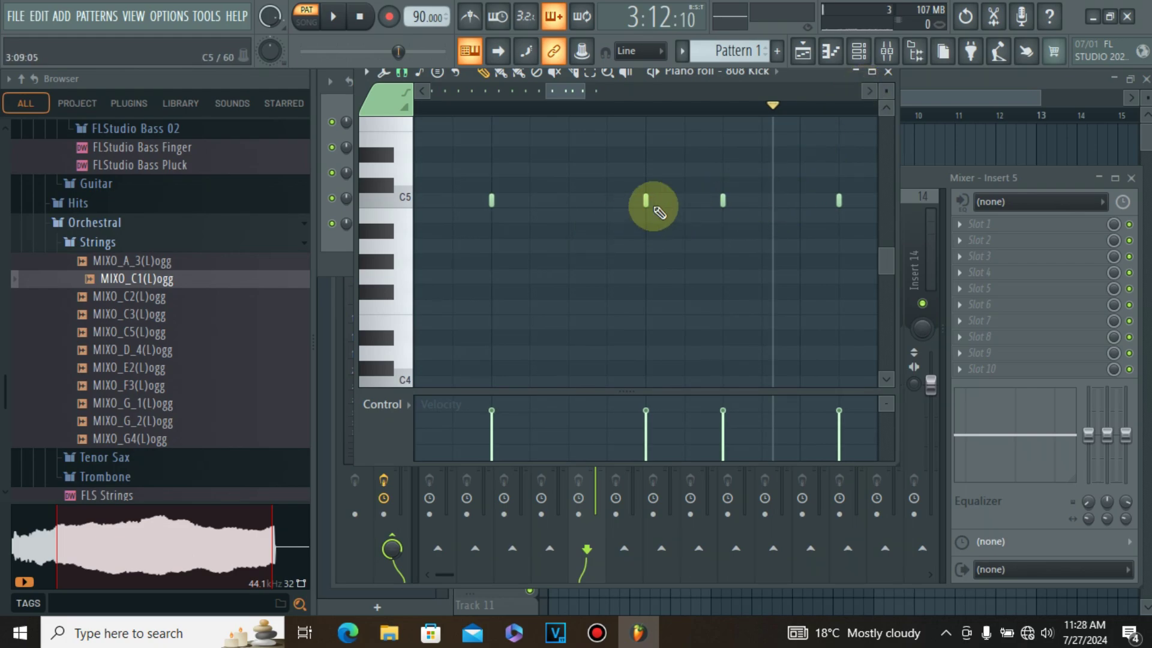
right_click(725, 200)
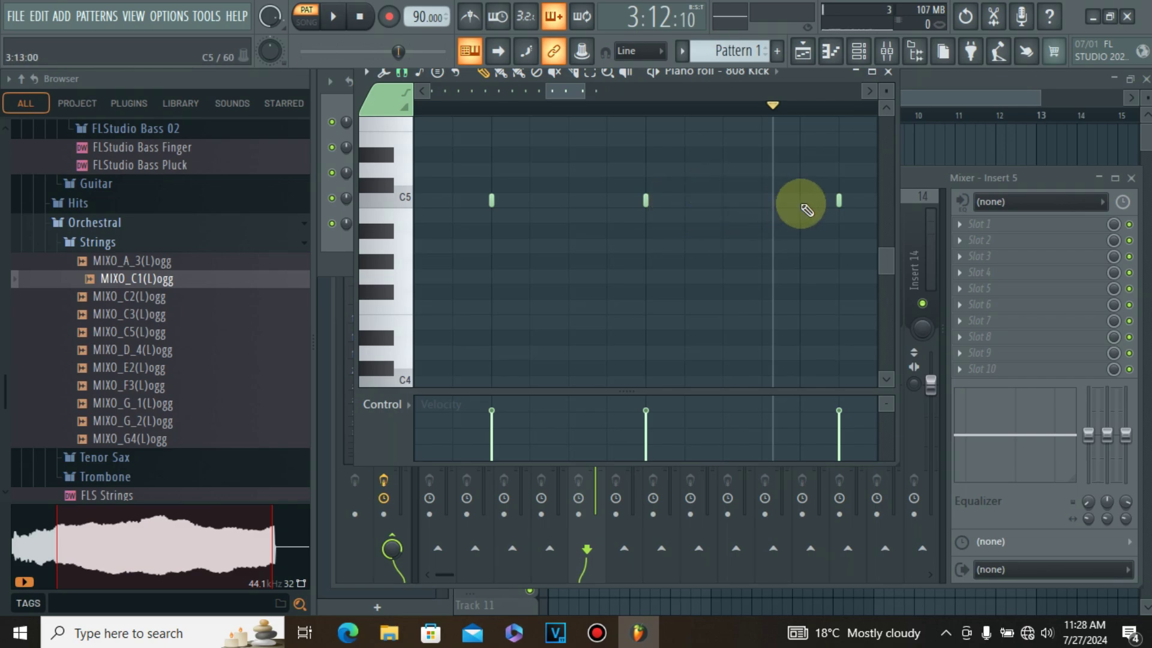
click(870, 91)
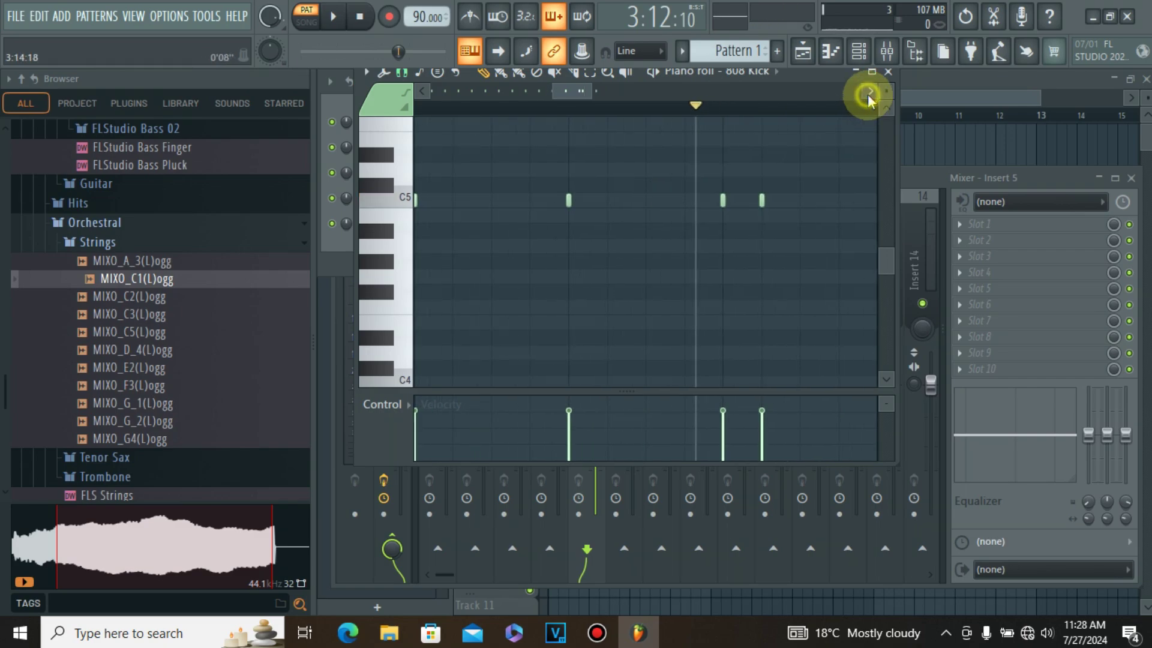
click(870, 91)
right_click(606, 200)
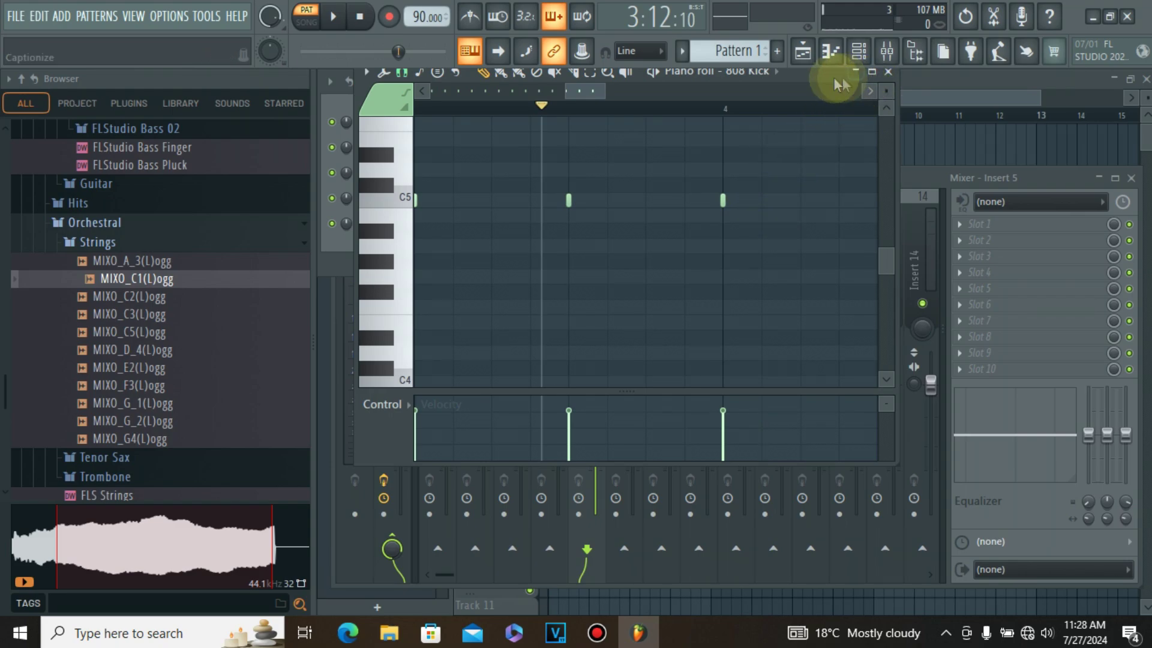
click(892, 75)
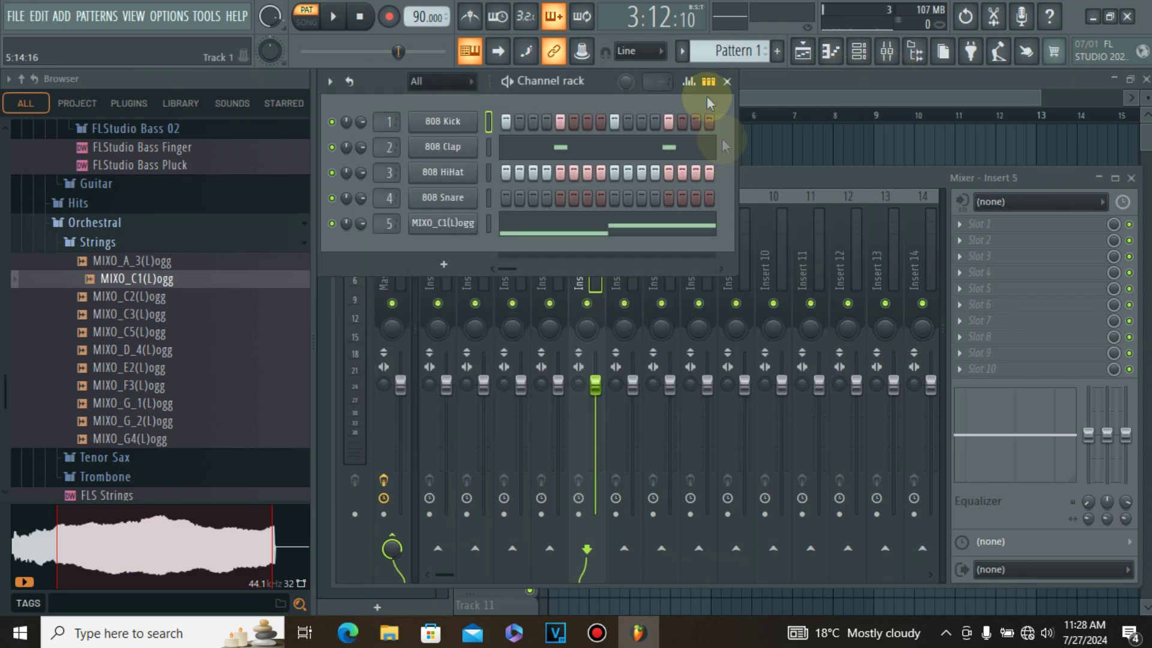
Add a half-bar C2 note at the start of bar 3 in the MIXO_C1(L)ogg piano roll.
right_click(432, 225)
click(542, 222)
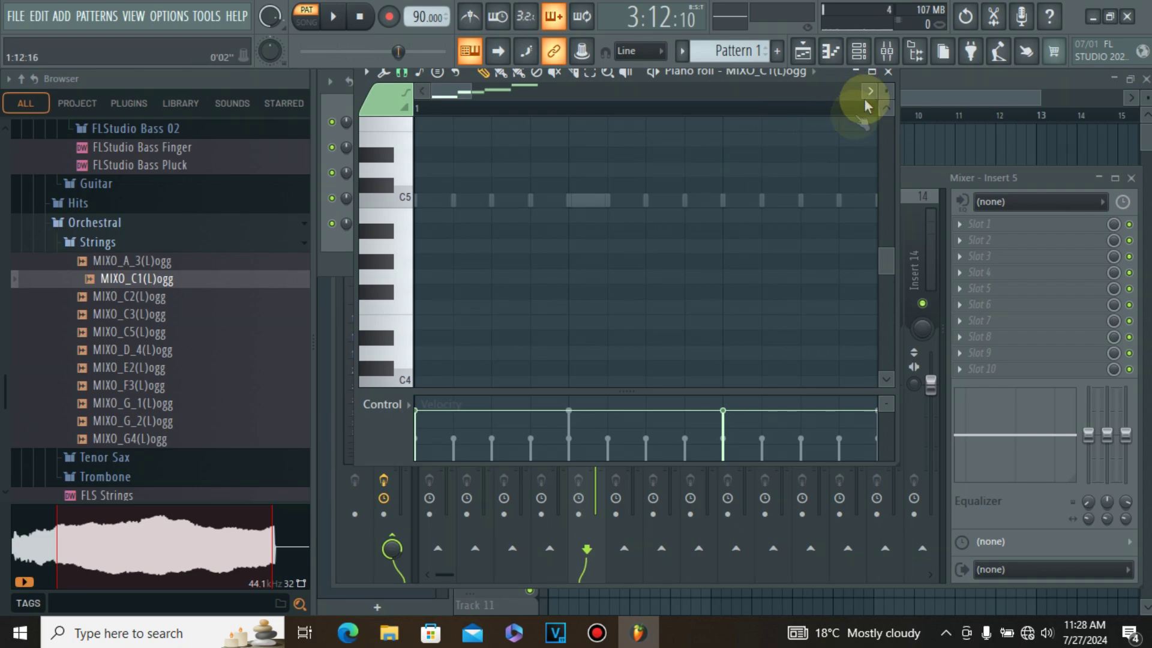
scroll(643, 245, down, 5)
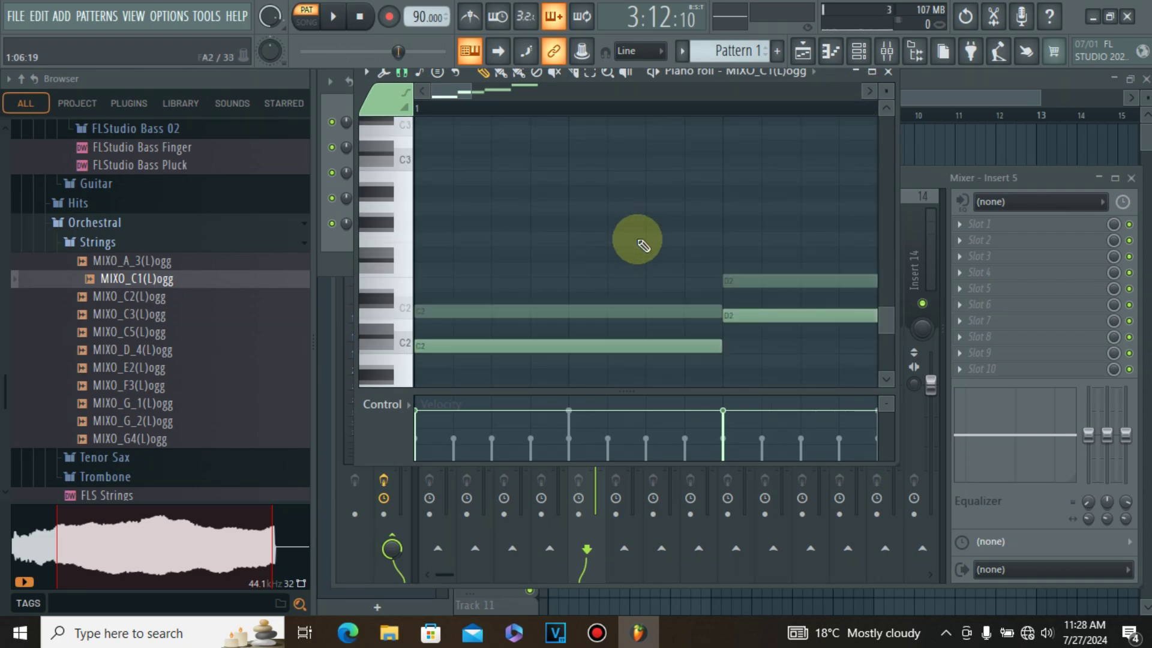
scroll(733, 114, down, 1)
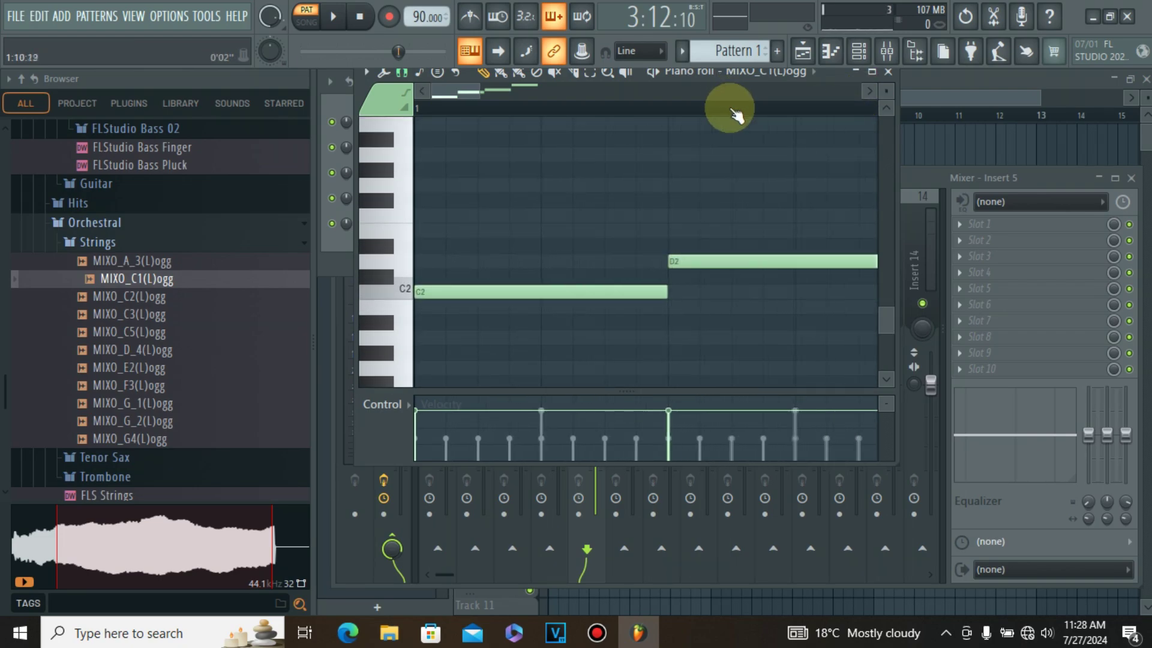
scroll(733, 114, down, 4)
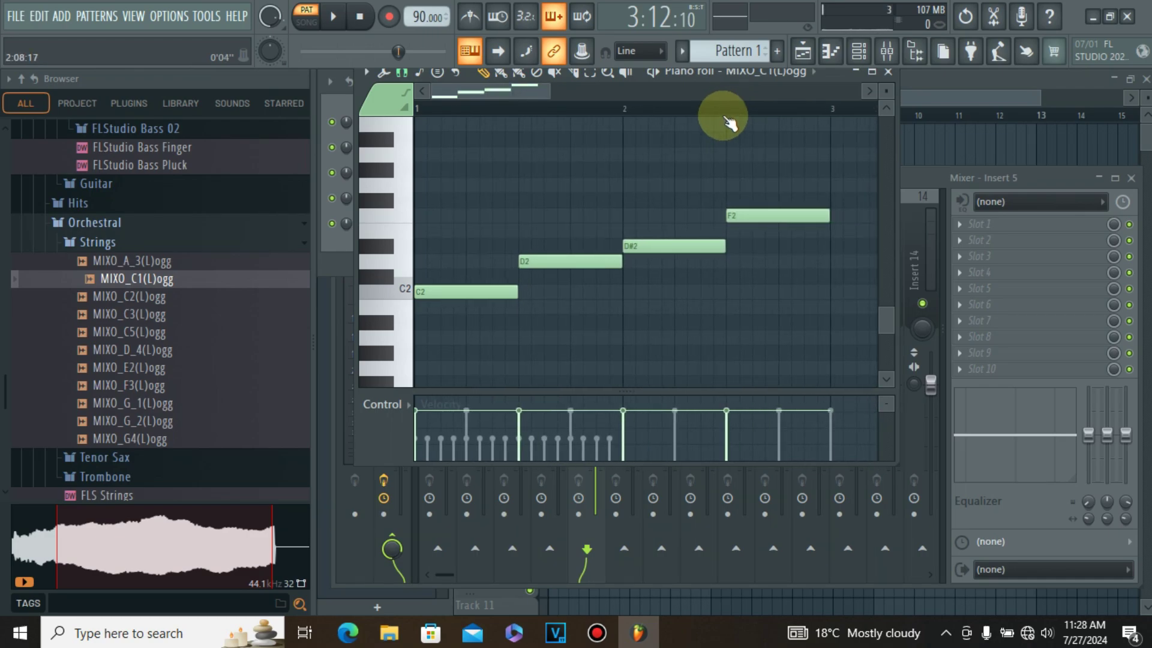
scroll(724, 127, down, 2)
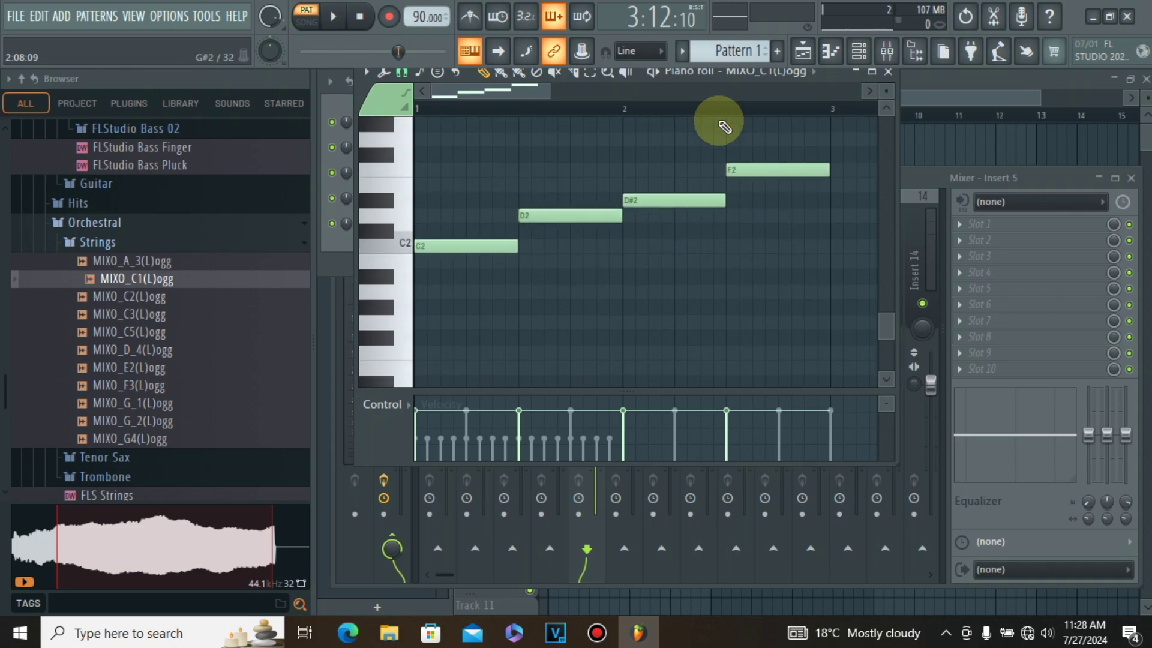
scroll(738, 107, down, 1)
scroll(740, 112, down, 2)
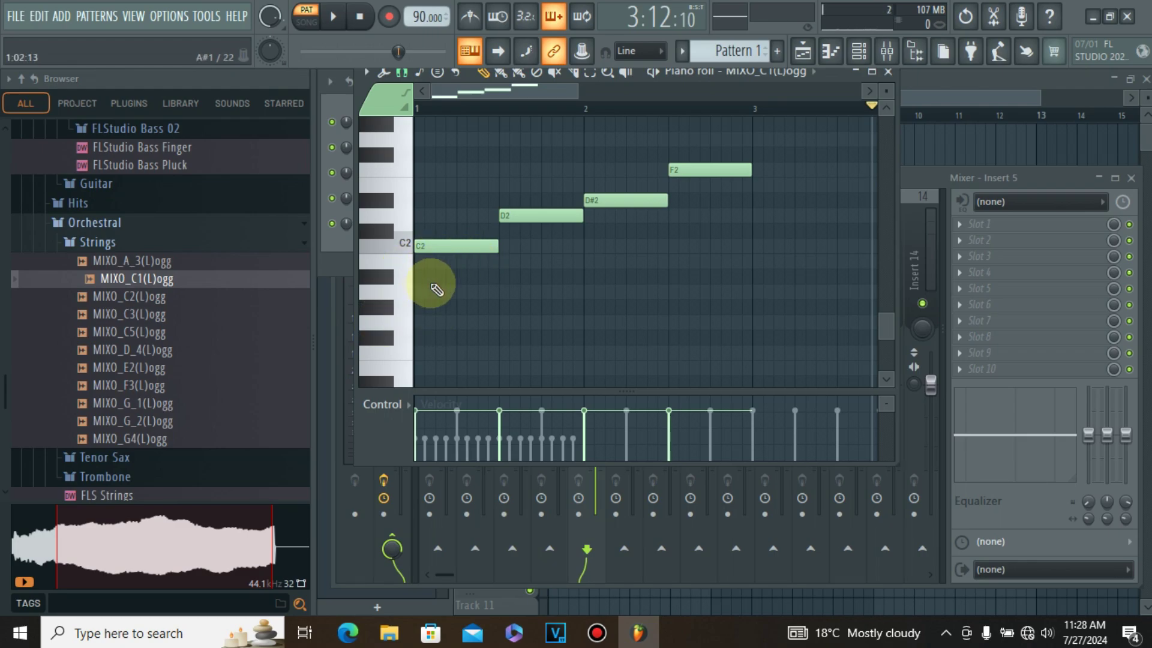
click(440, 251)
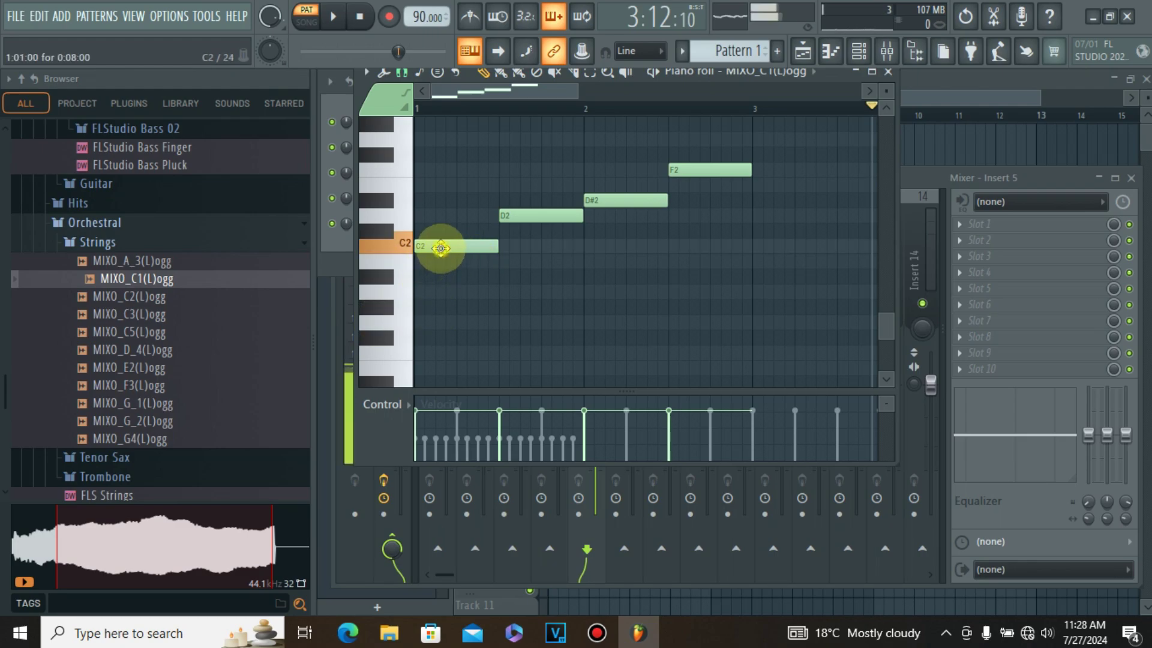
click(754, 247)
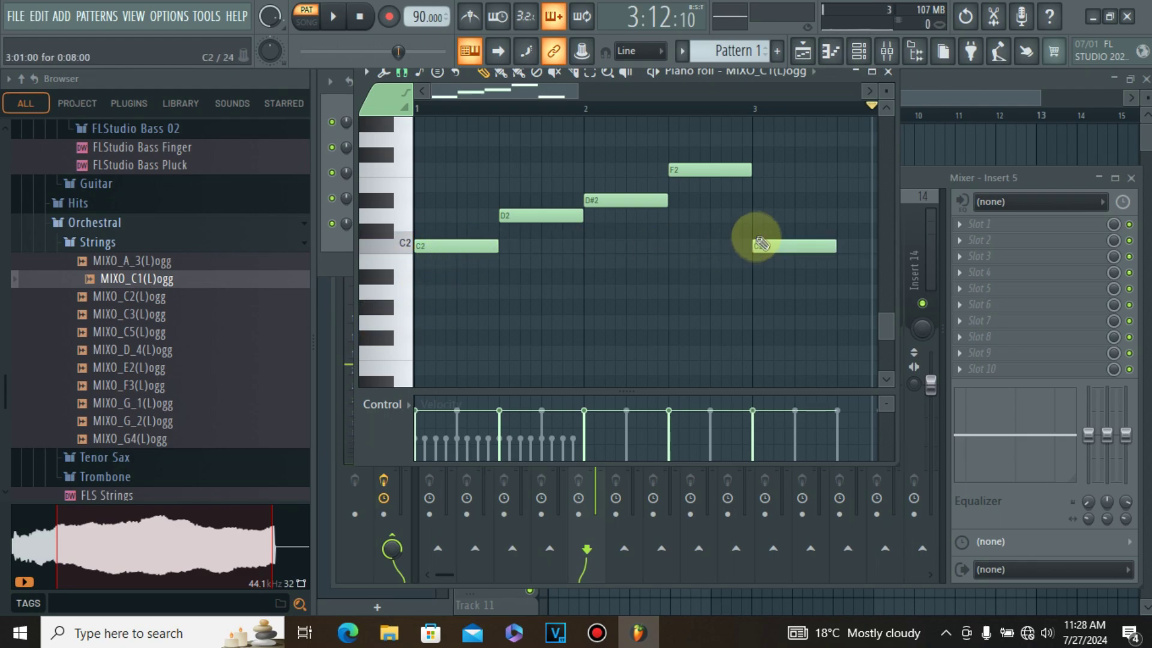
Add half-bar string notes D2 on step 9 of bar 3 and D#2 on step 1 of bar 4.
click(869, 91)
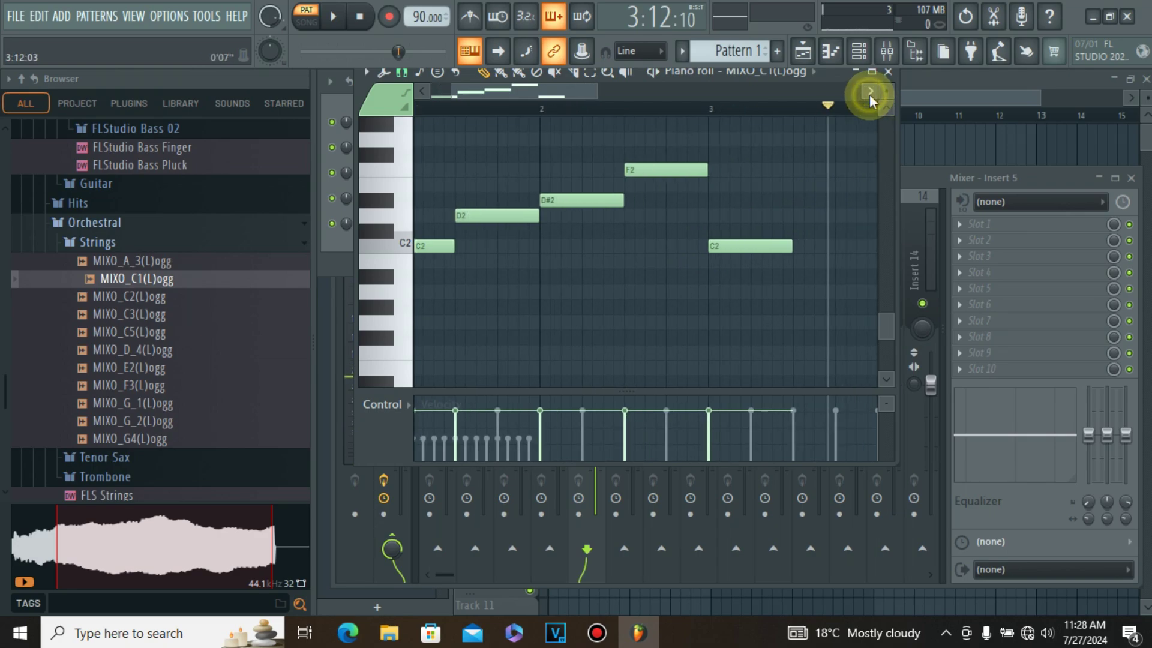
click(870, 91)
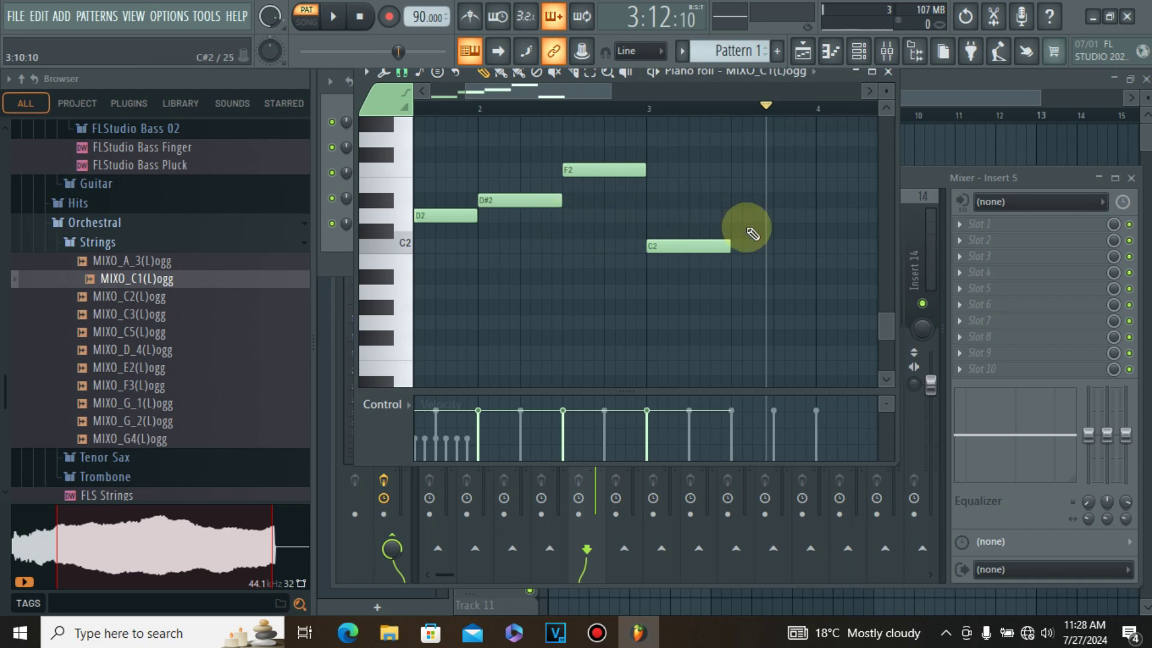
click(738, 217)
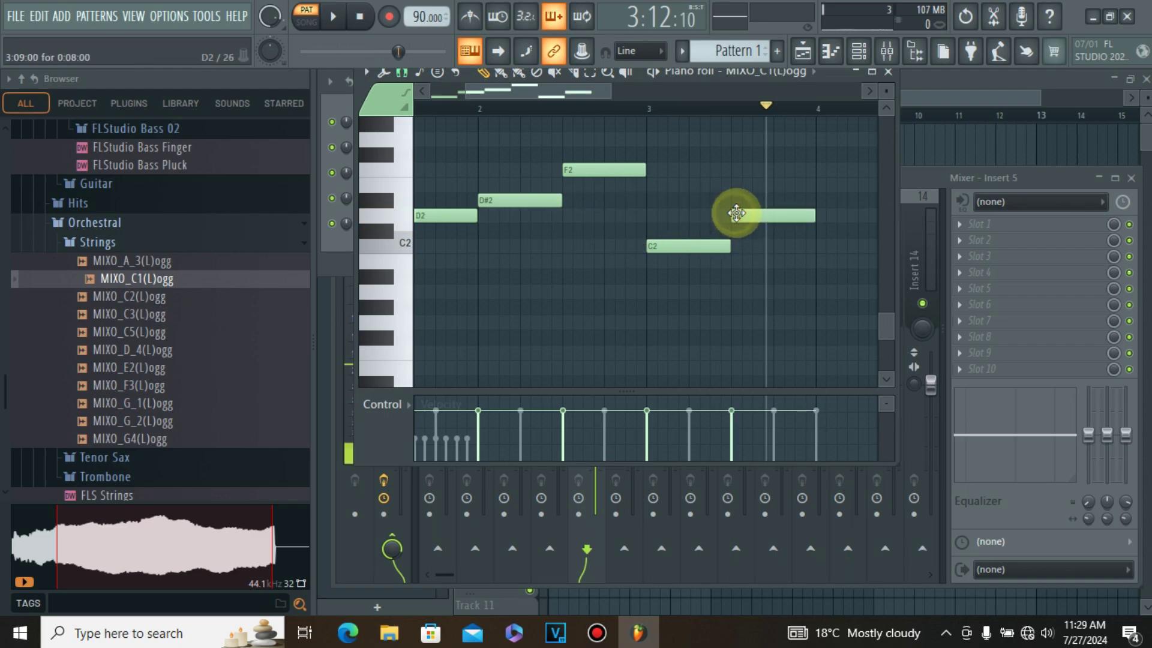
click(776, 200)
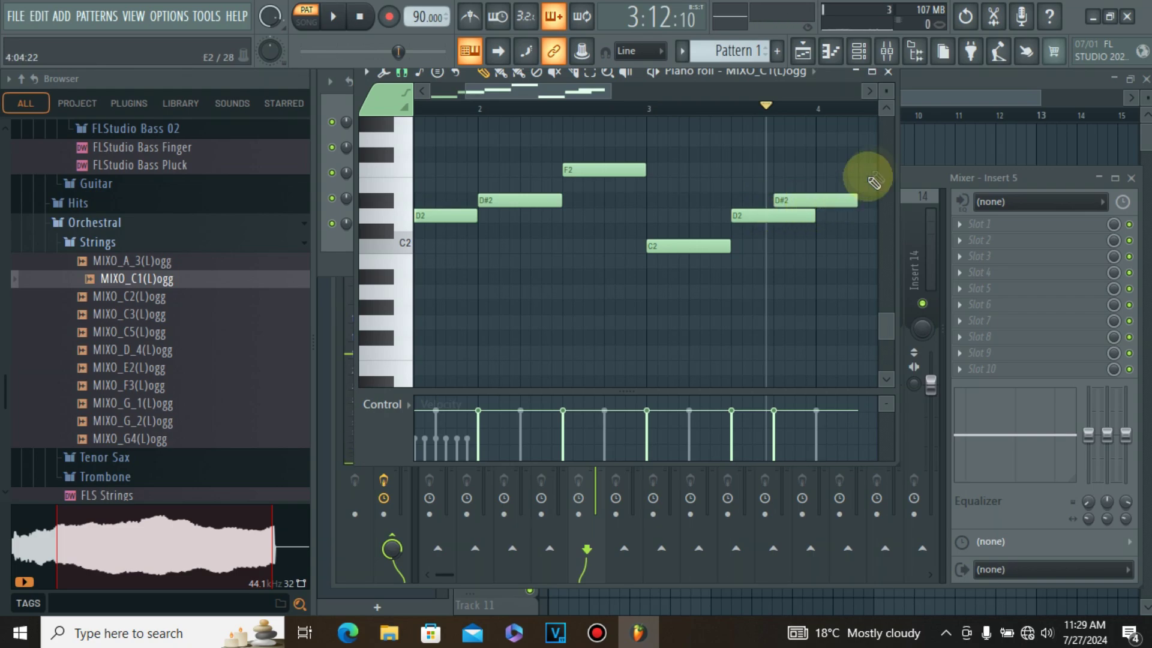
click(870, 91)
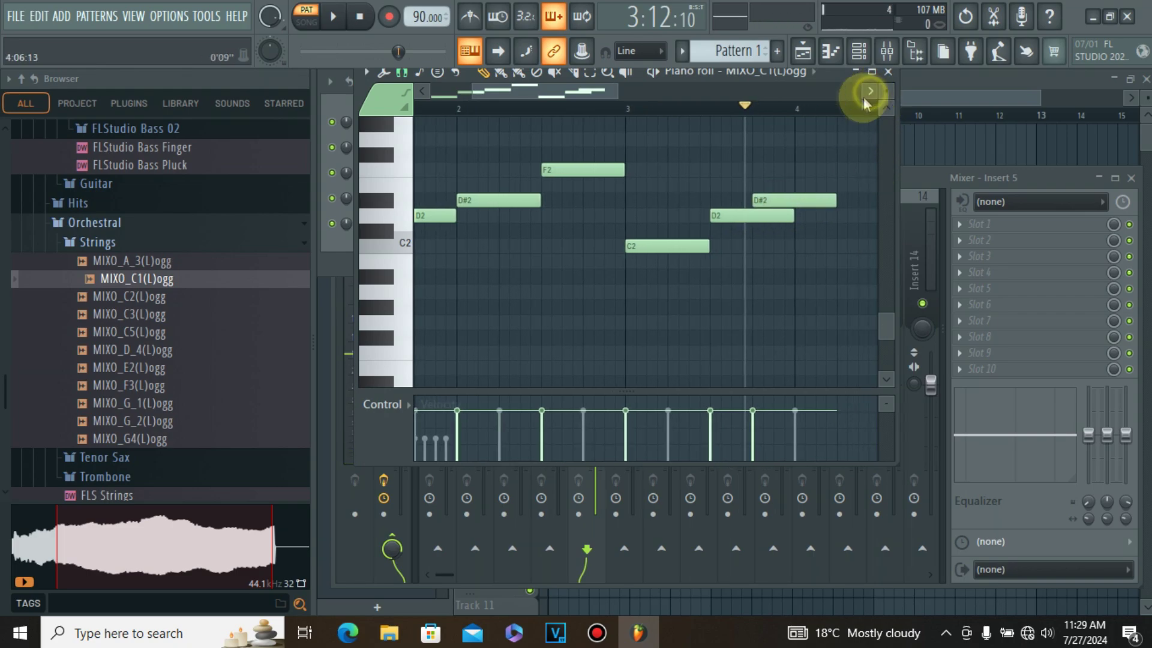
right_click(784, 203)
click(798, 200)
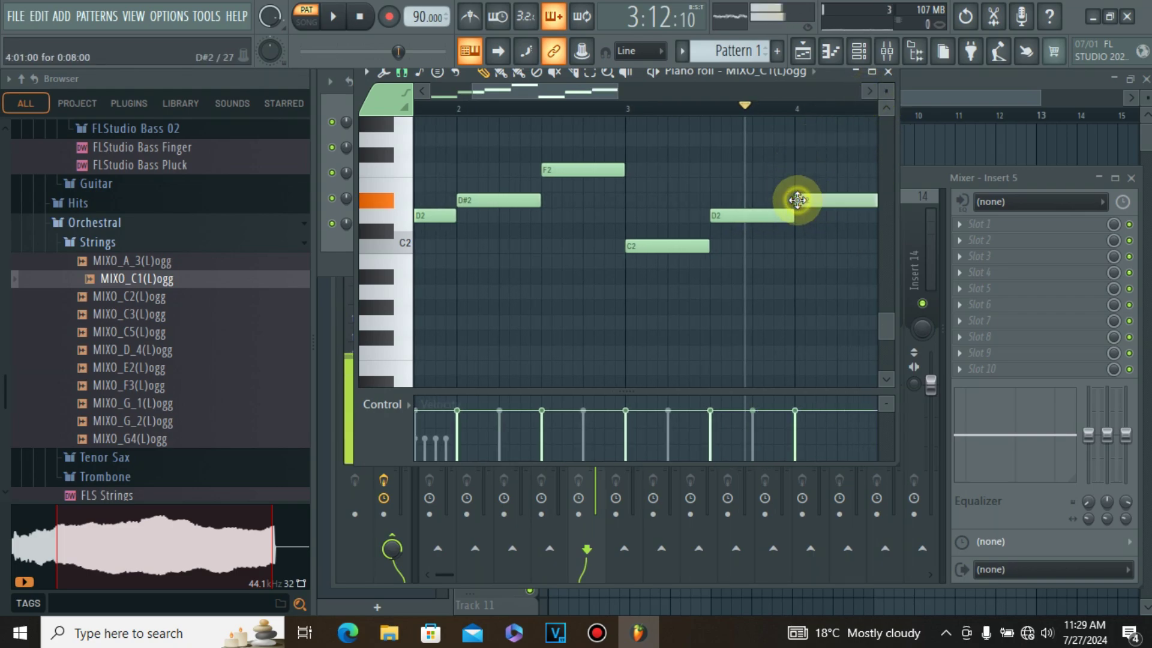
mouse_move(797, 197)
mouse_down()
mouse_move(797, 181)
mouse_move(797, 200)
mouse_up()
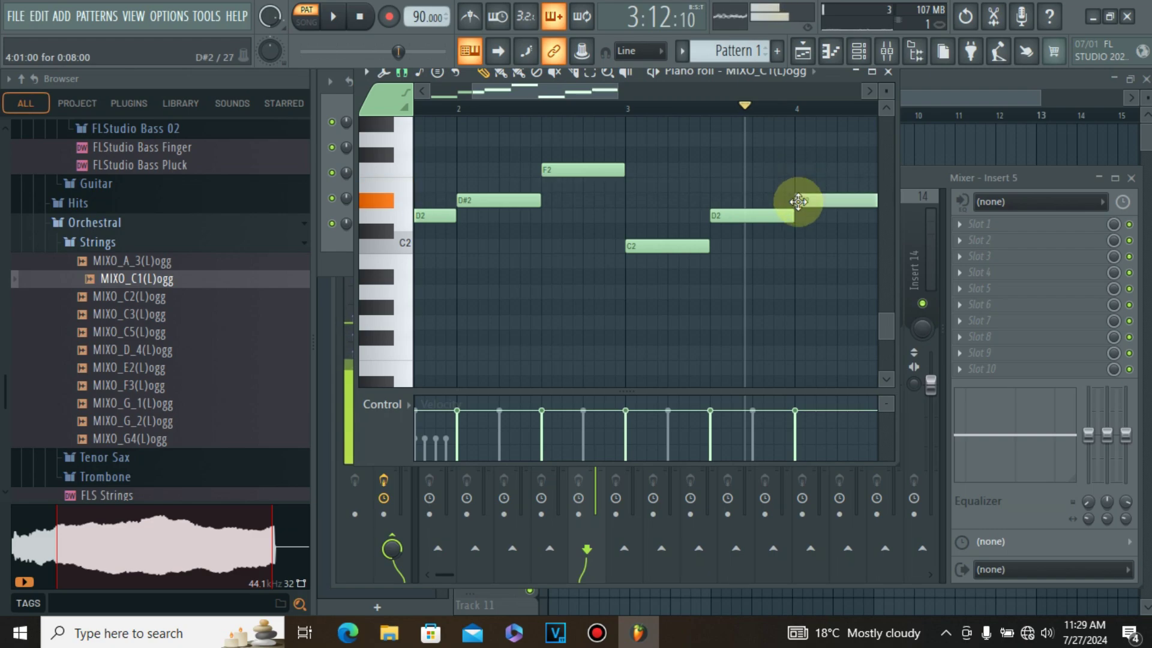
click(653, 249)
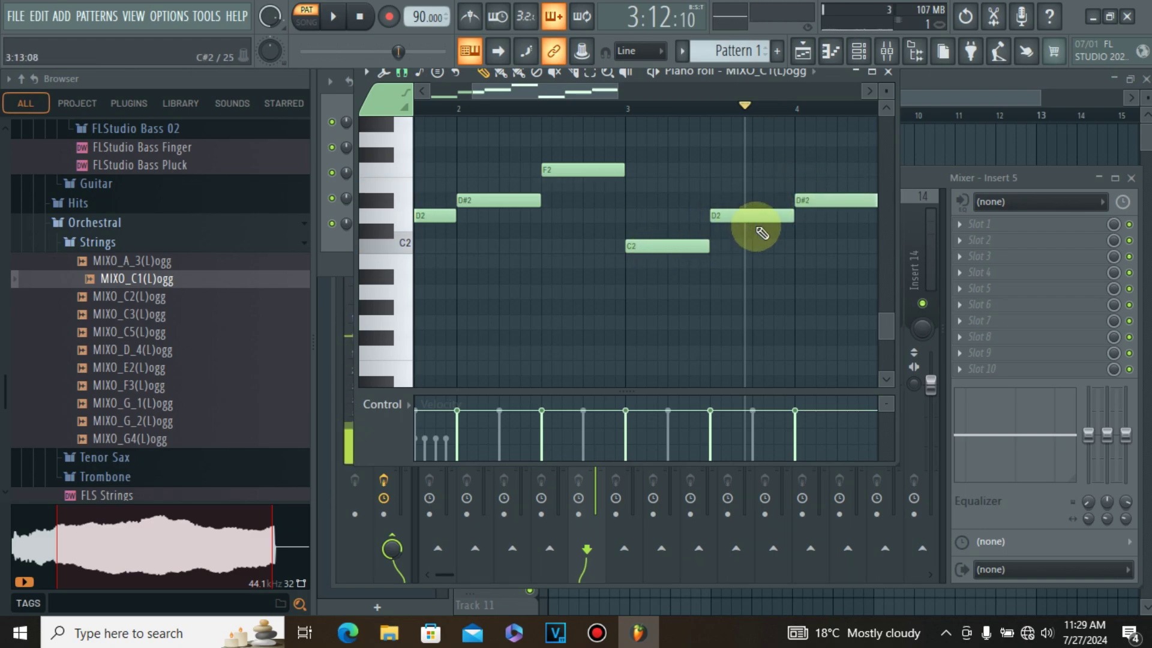
click(739, 222)
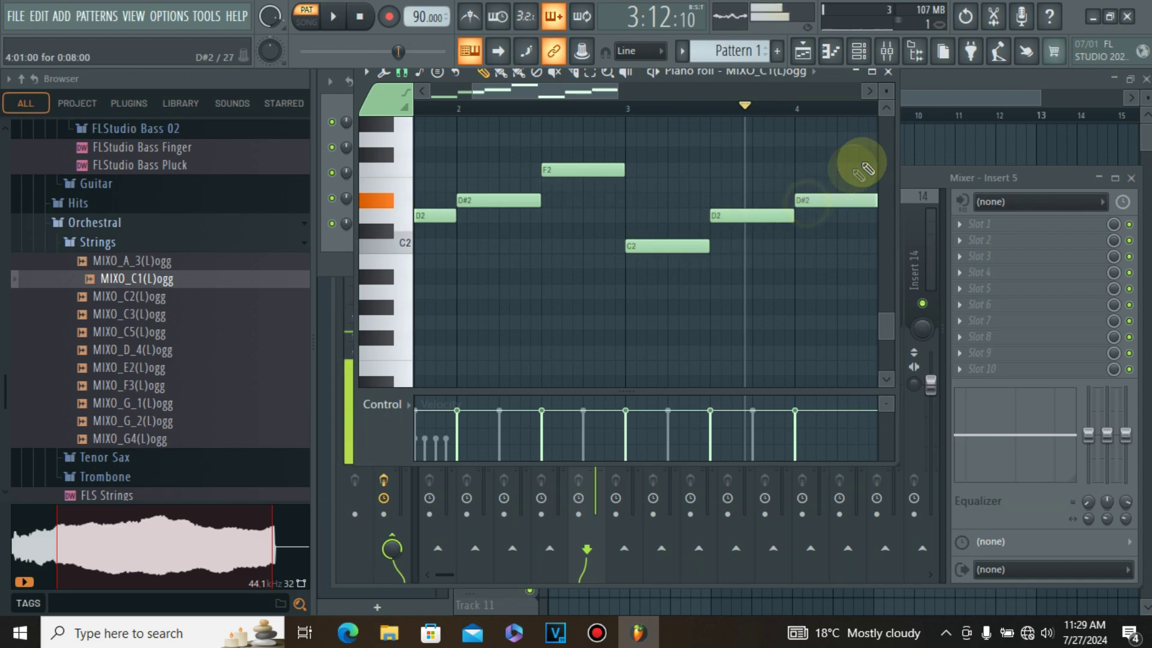
Add a half-bar F2 string note on step 9 of bar 4.
click(867, 95)
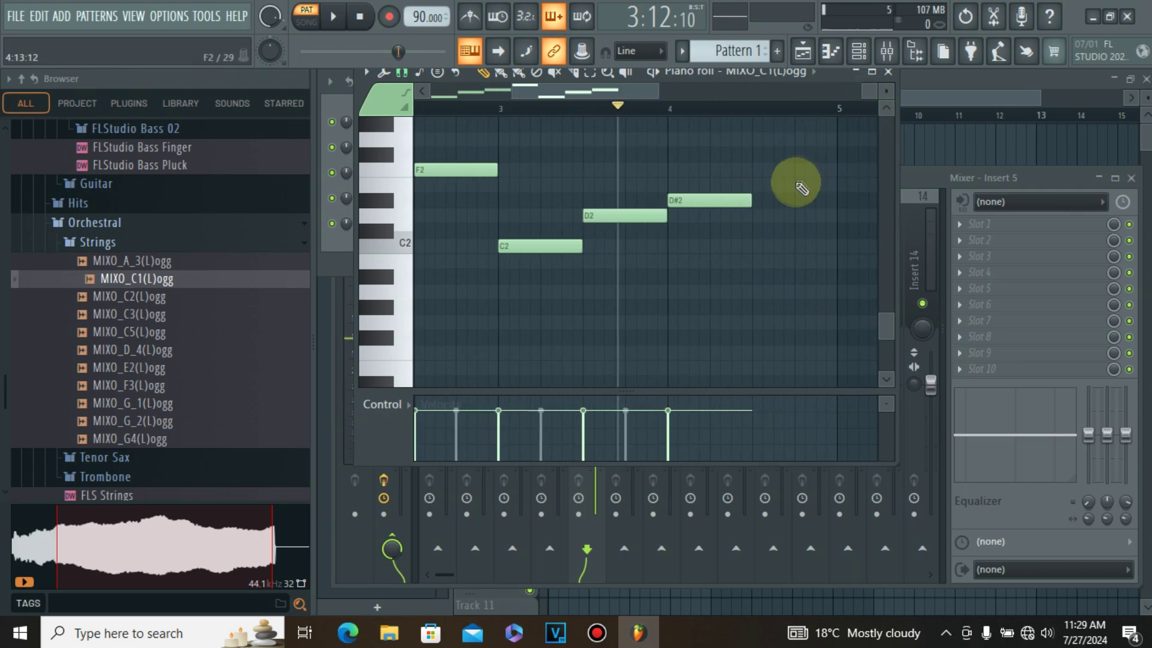
click(756, 184)
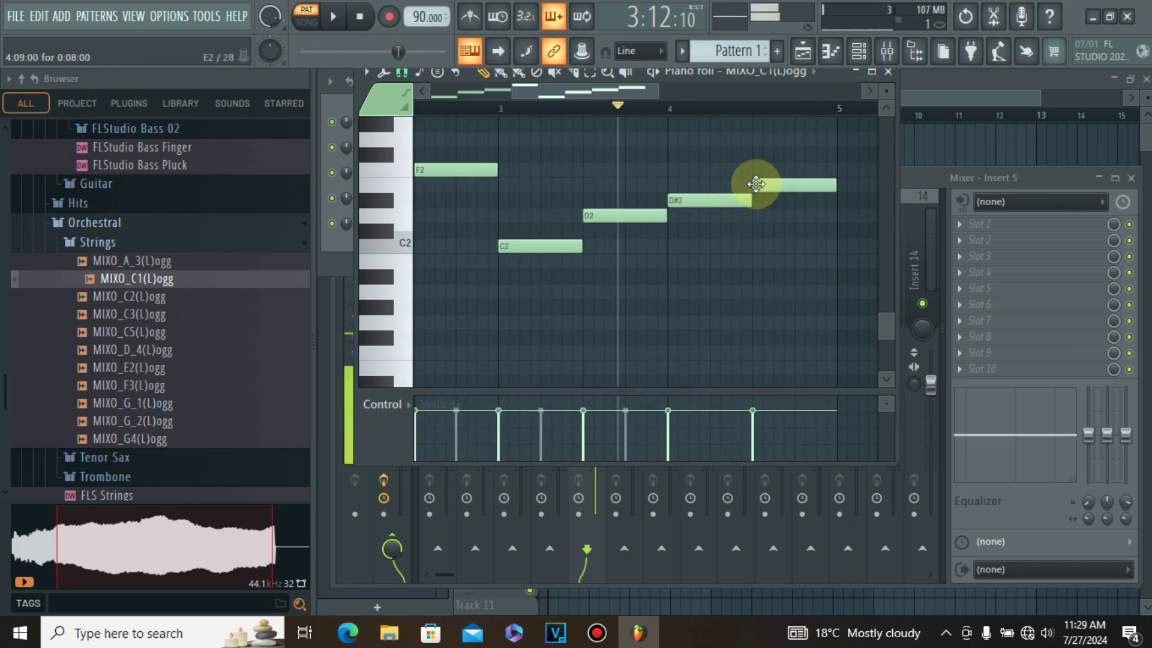
drag(756, 170, 758, 168)
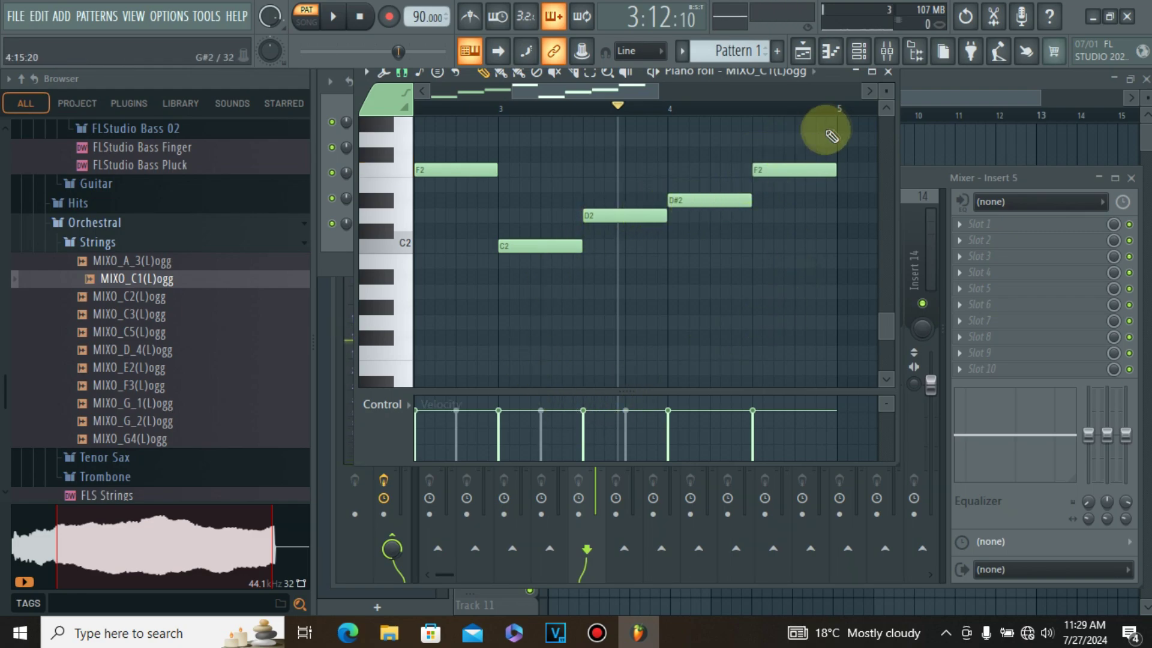
Play the pattern to check the extended kick and string notes through bar 4, and pause playback.
click(334, 18)
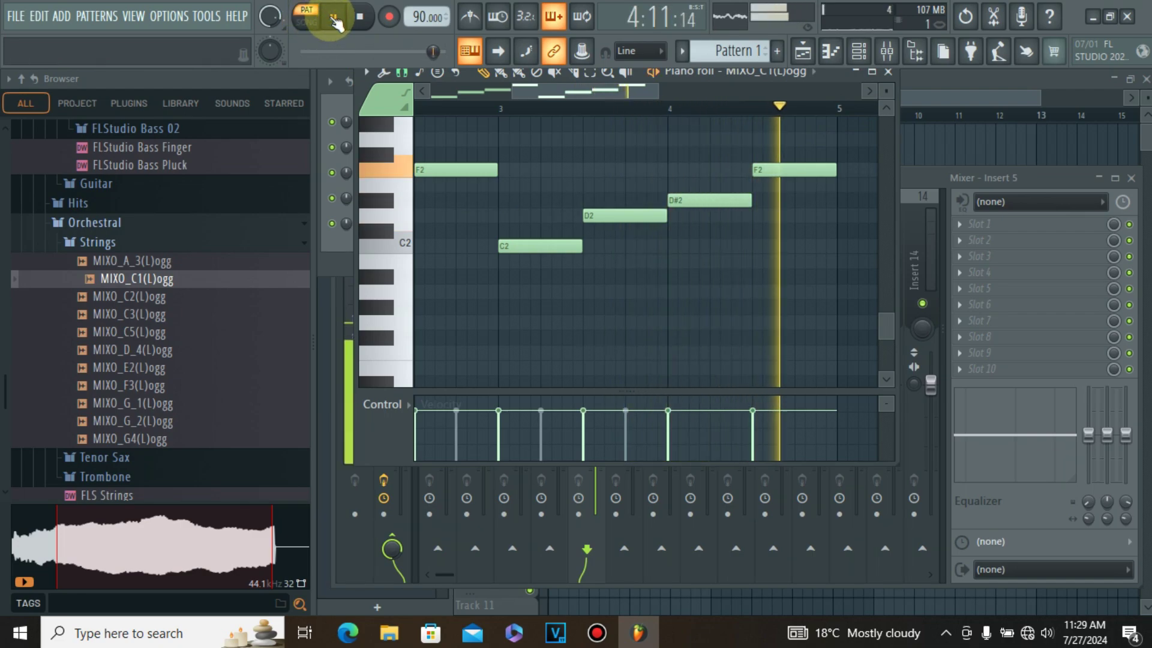
click(367, 19)
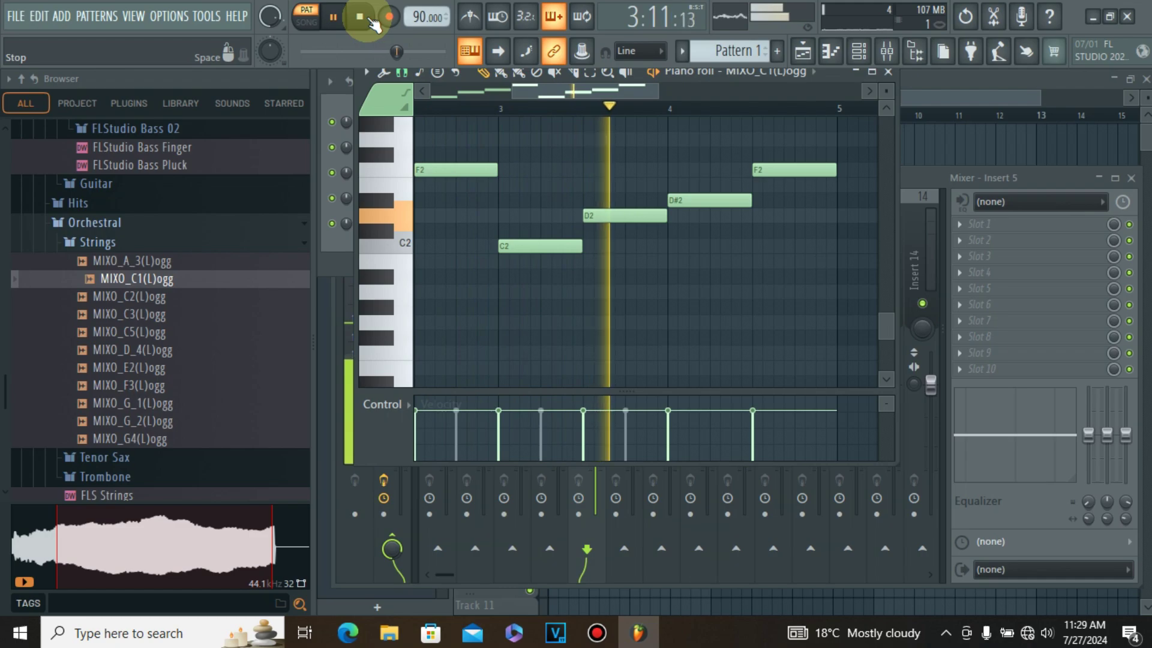
click(336, 20)
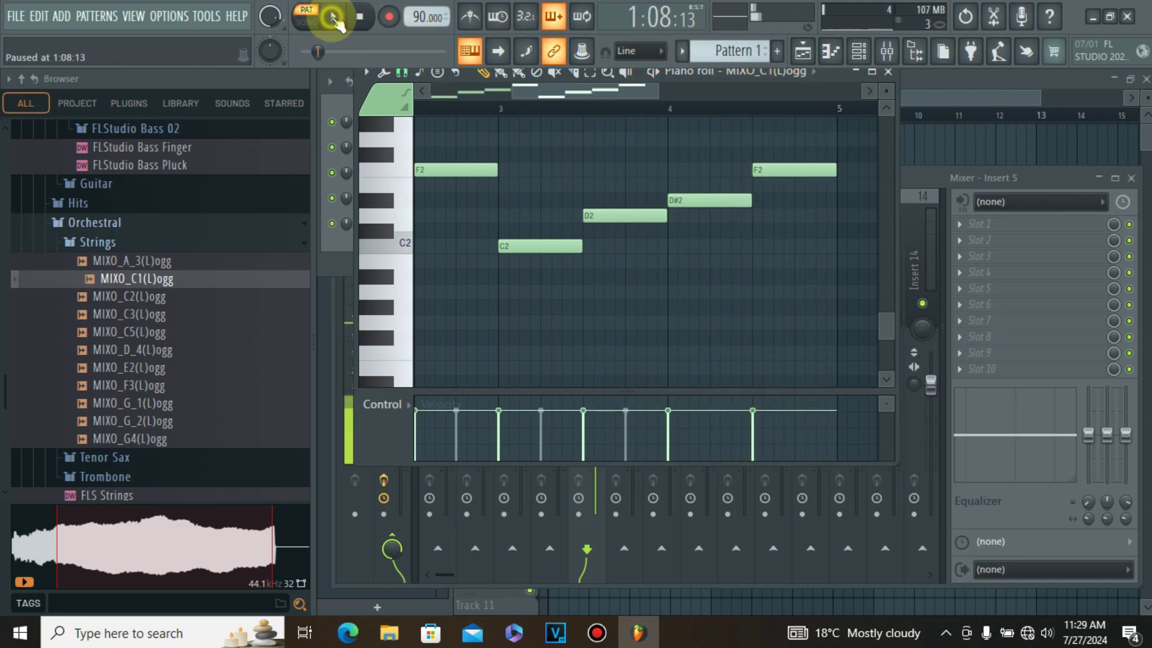
Close the strings piano roll and open the 808 Clap piano roll at the C5 row.
click(887, 72)
right_click(437, 147)
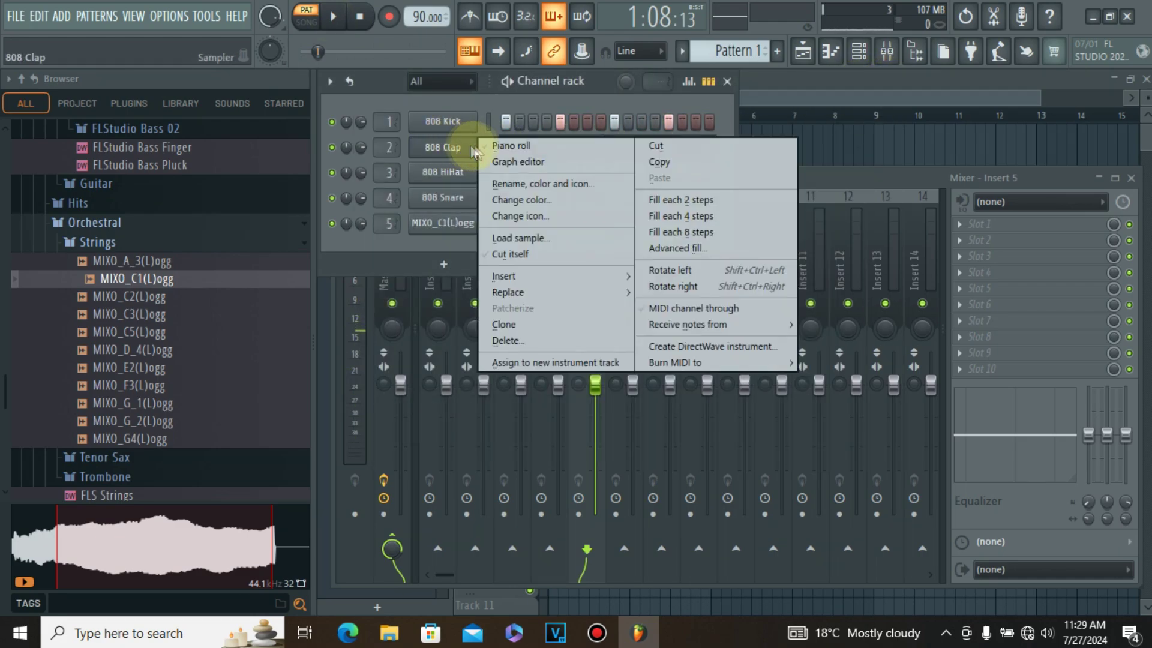
click(517, 147)
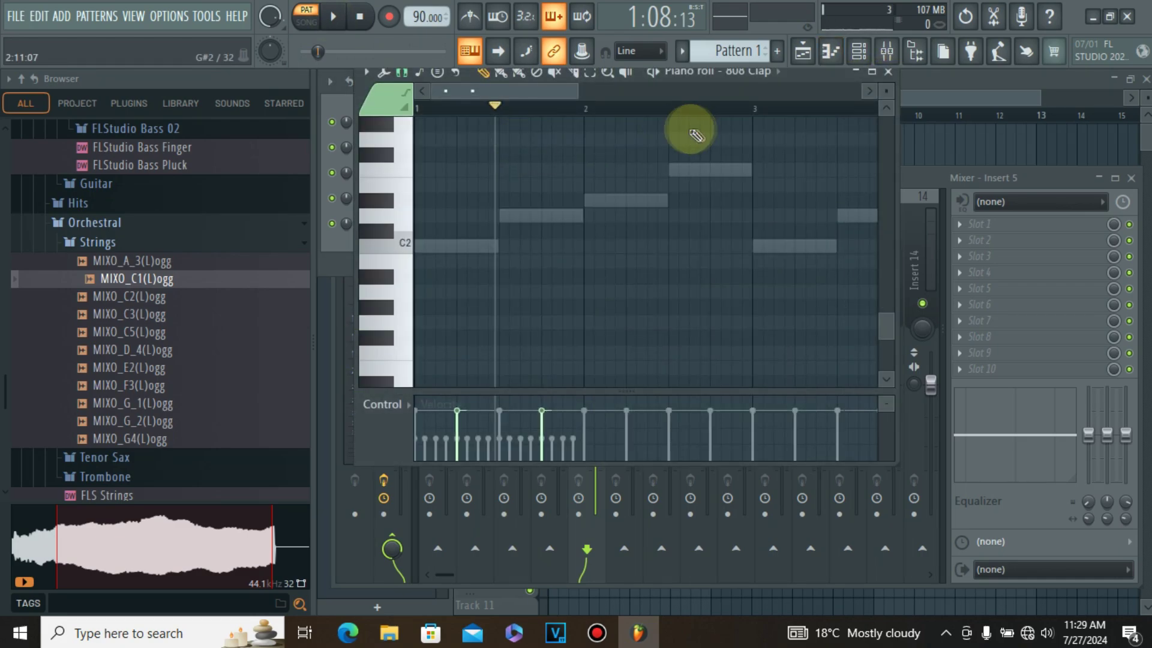
scroll(528, 210, up, 5)
scroll(528, 204, up, 4)
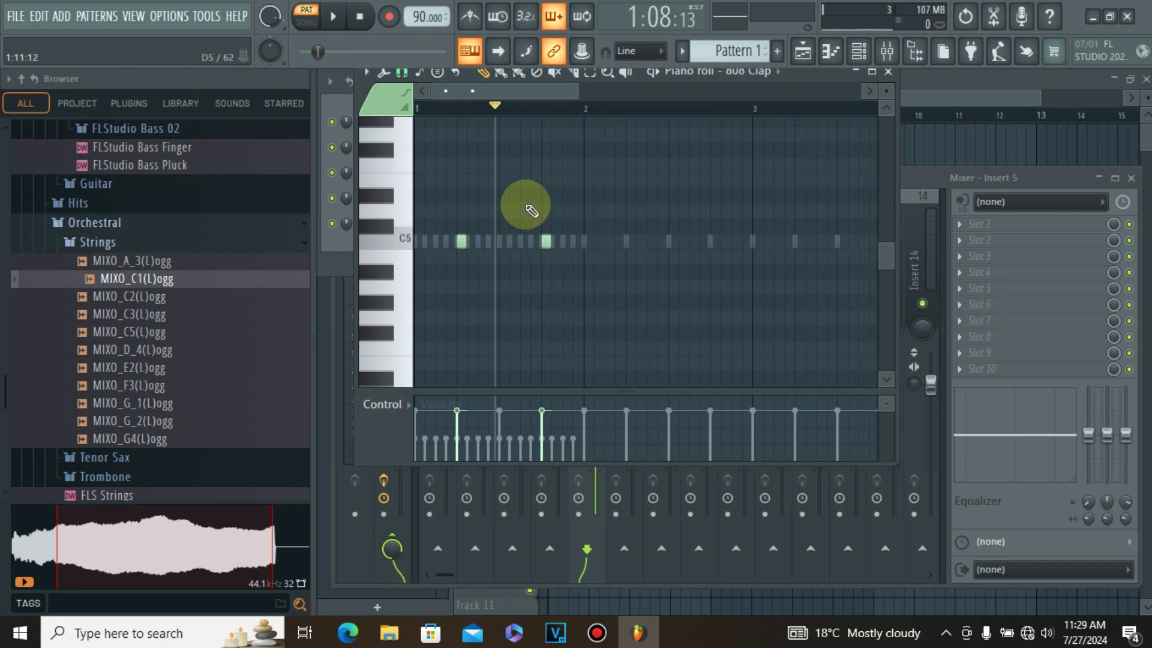
scroll(527, 204, down, 1)
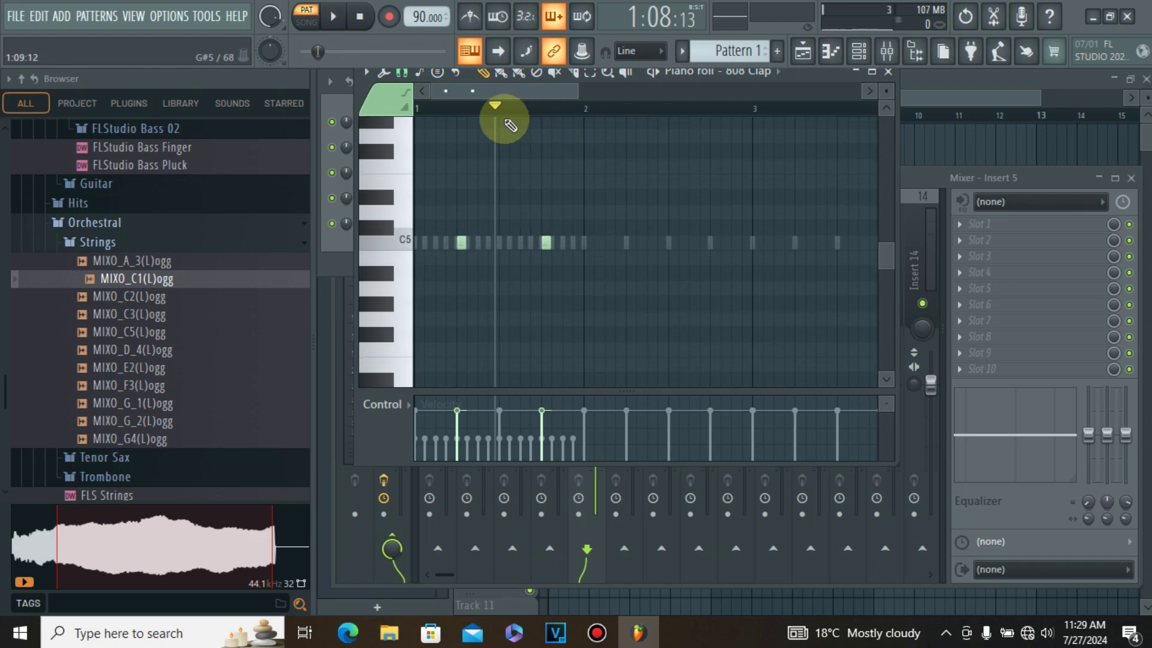
scroll(545, 115, up, 2)
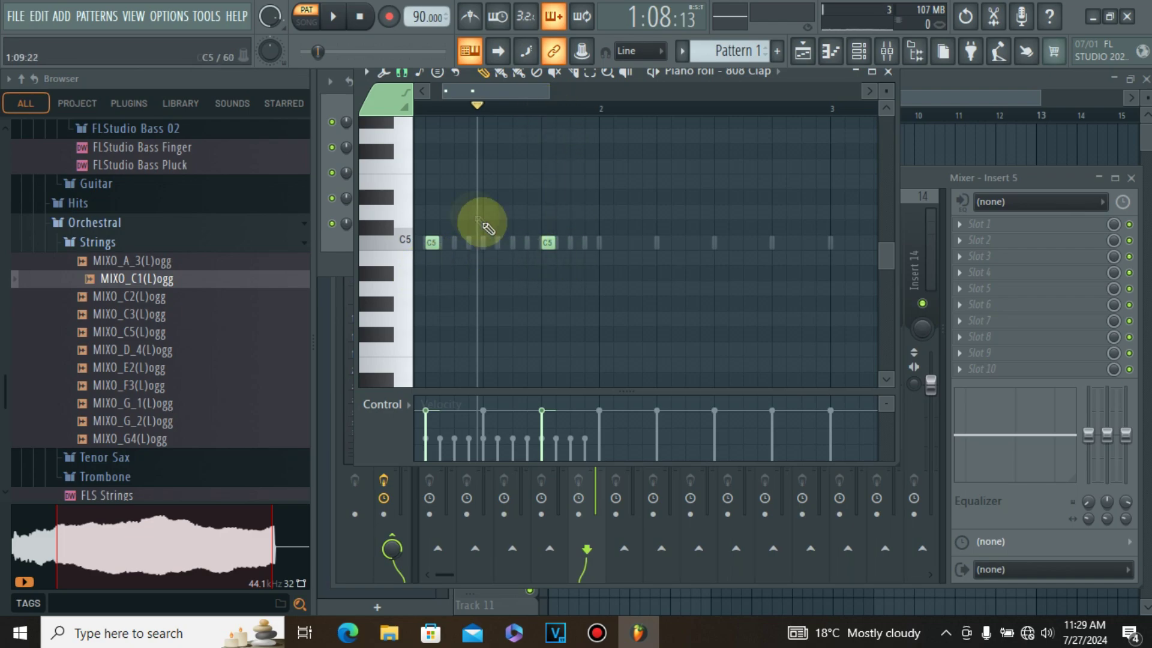
Start playback and add one-step C5 clap notes on steps 5 and 13 of bar 2 and step 5 of bar 3.
click(344, 19)
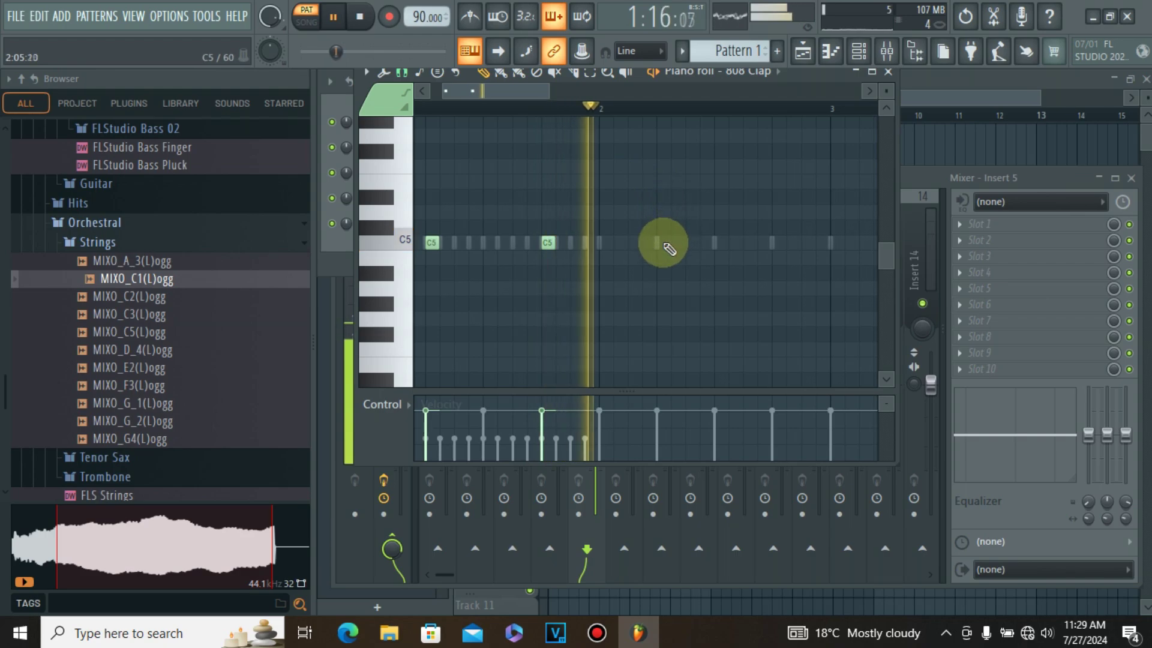
mouse_move(657, 245)
mouse_down()
mouse_move(772, 247)
mouse_move(670, 245)
mouse_up()
click(660, 245)
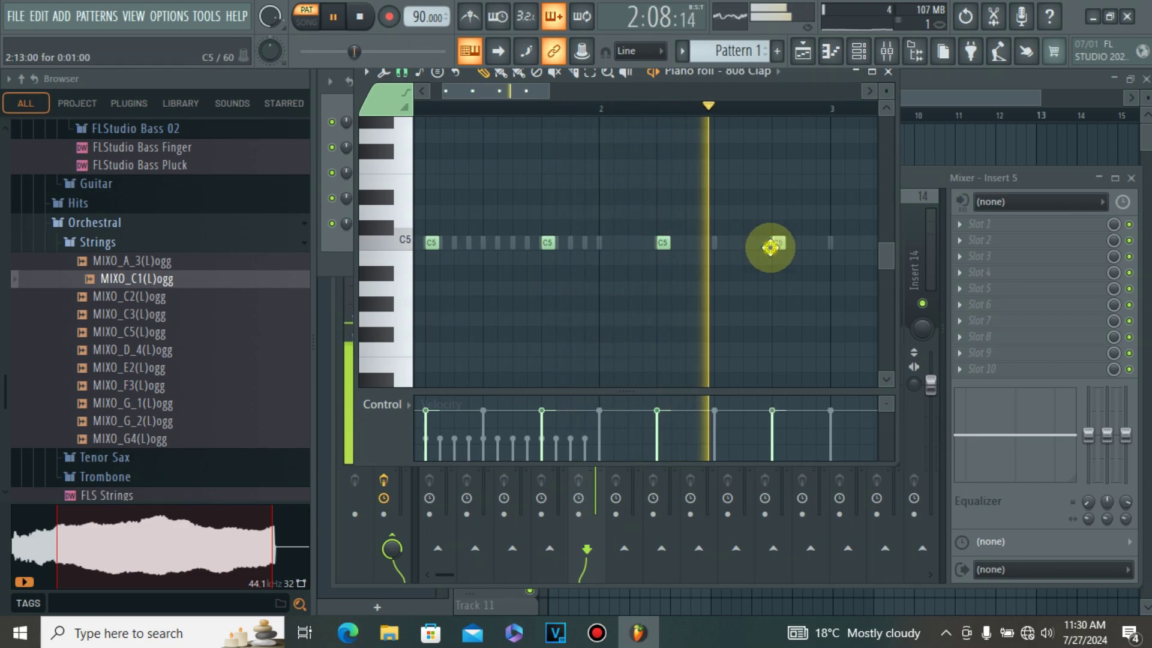
click(771, 244)
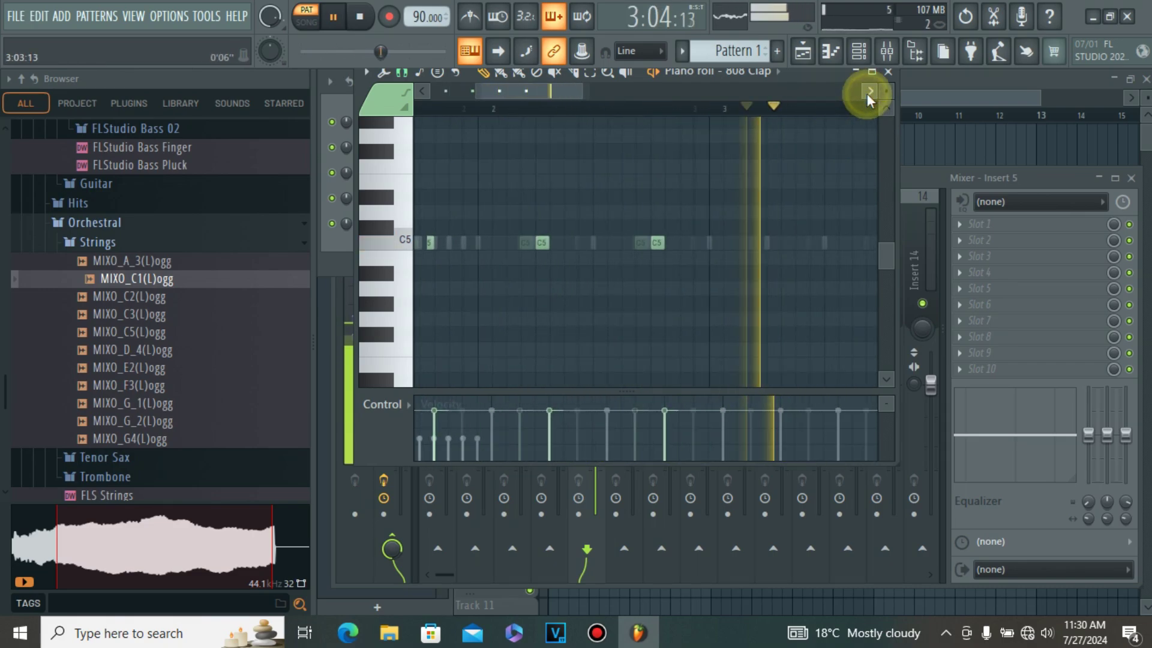
click(629, 243)
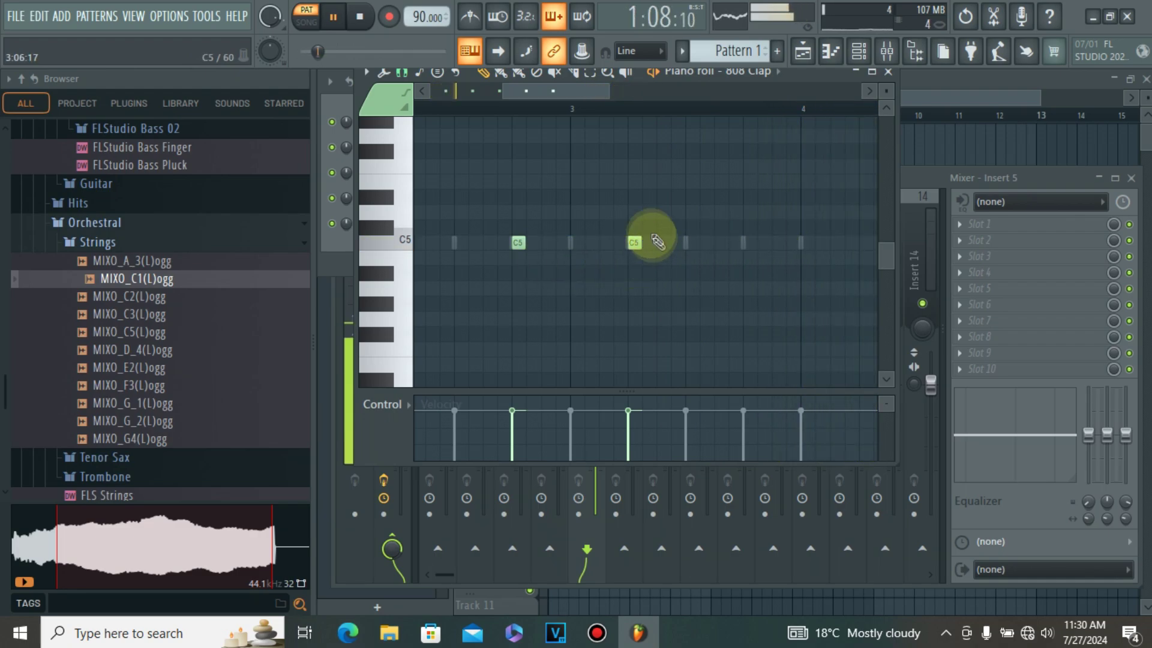
Add C5 clap notes on step 13 of bar 3 and step 5 of bar 4, removing the stray note on step 8 of bar 4.
scroll(726, 111, down, 2)
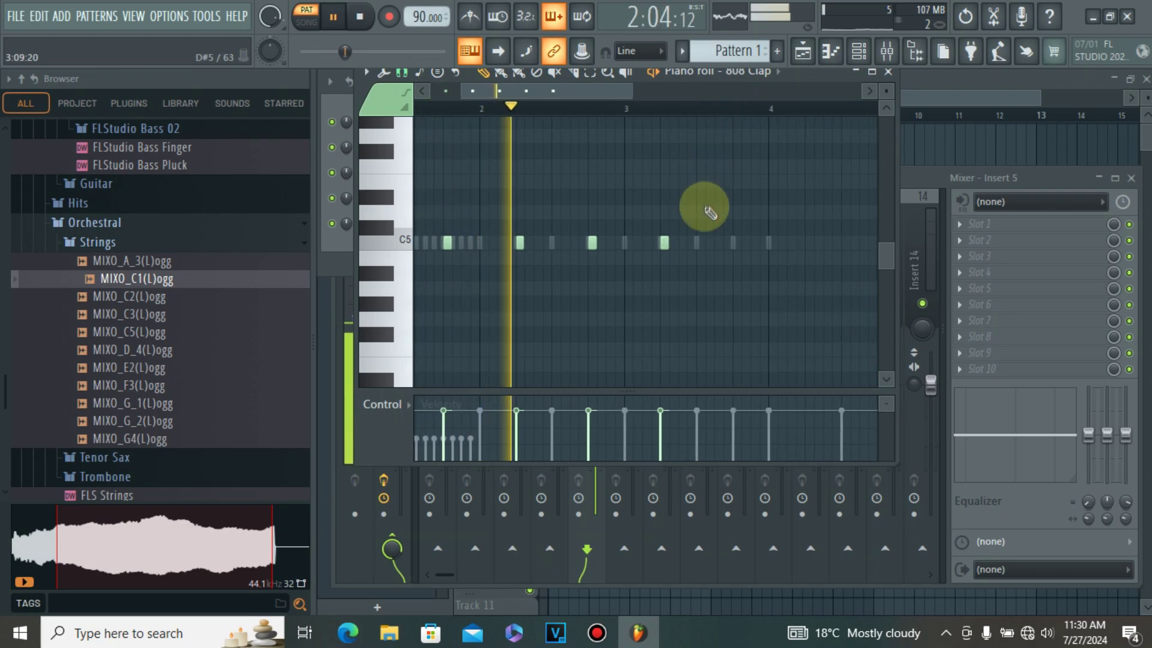
click(870, 91)
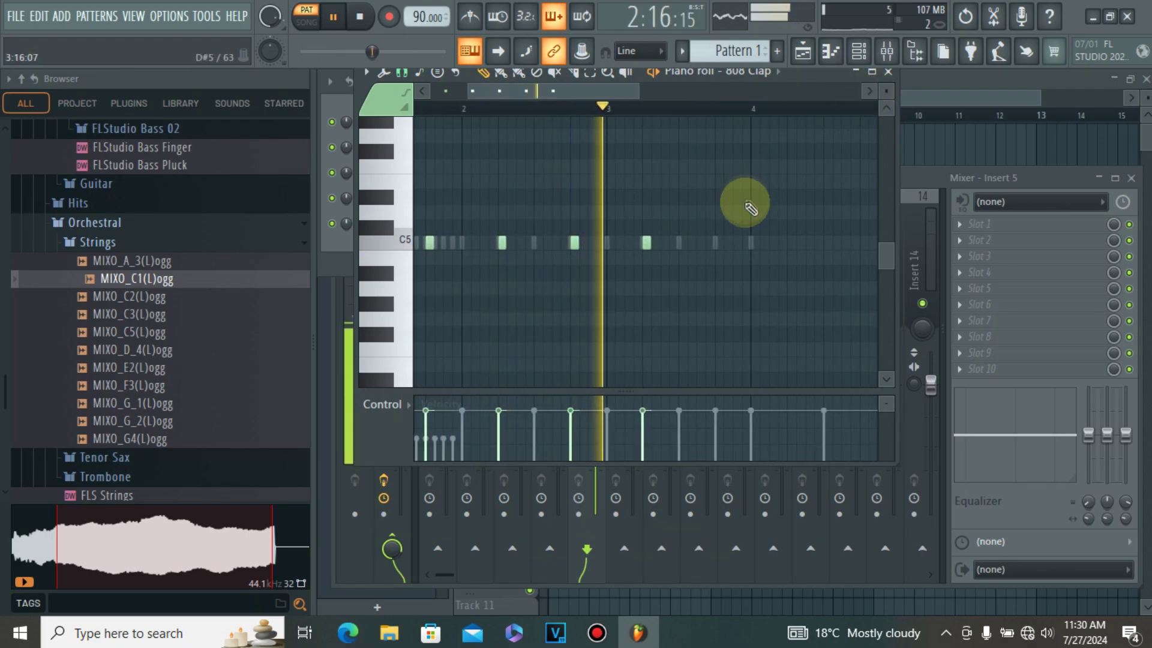
click(719, 242)
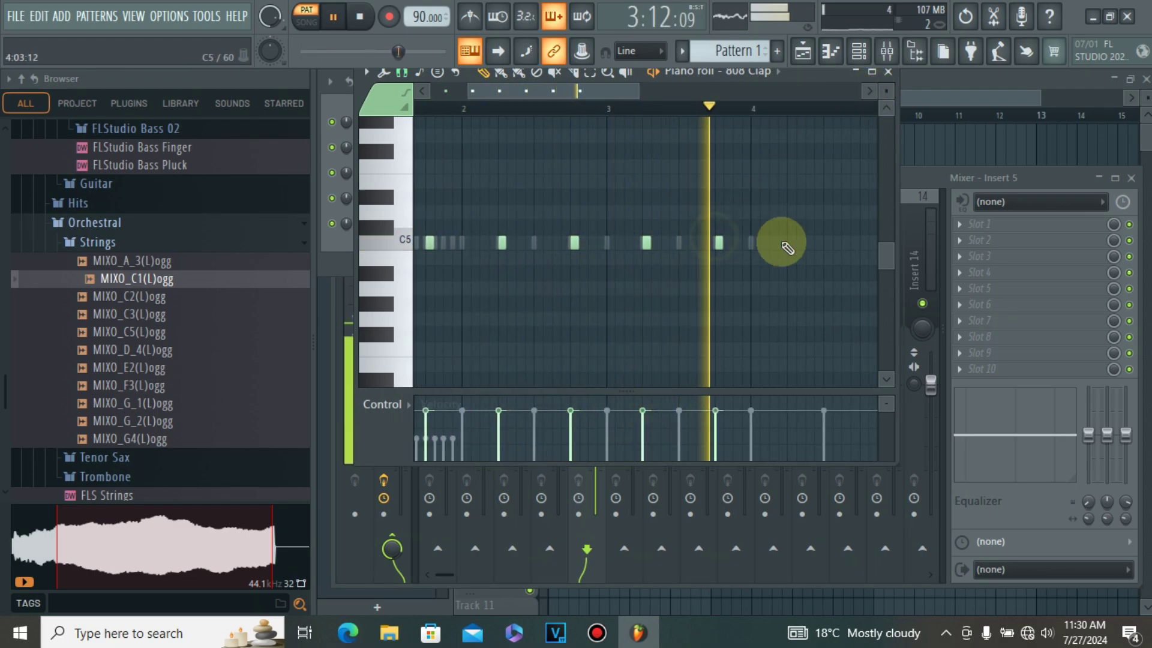
click(817, 243)
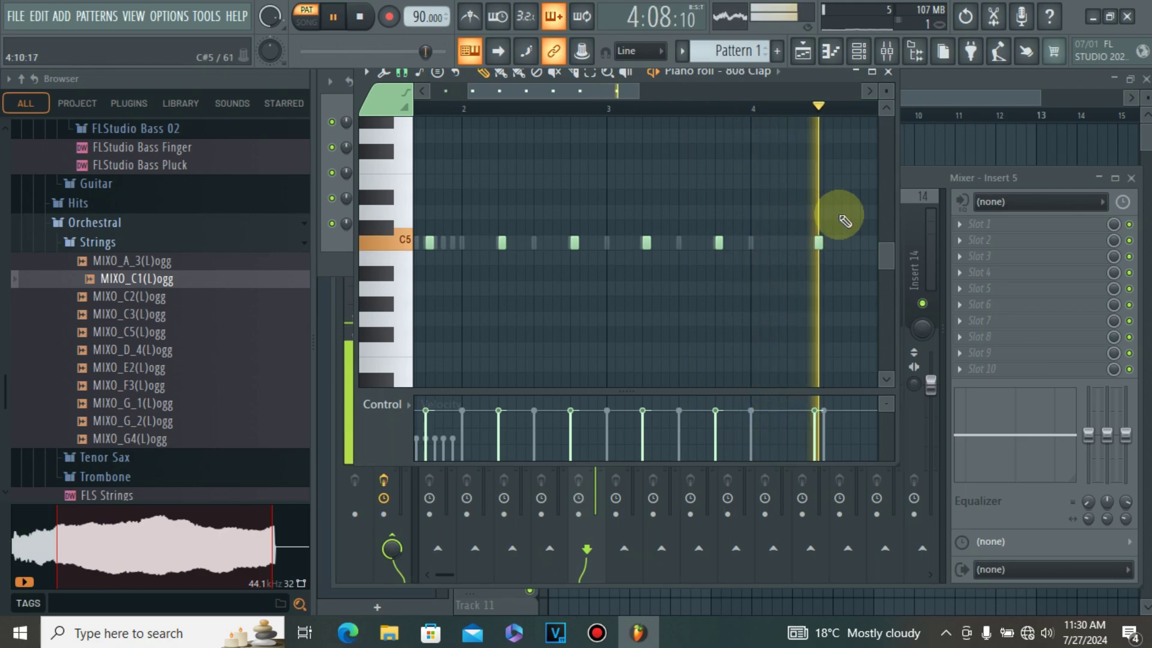
click(867, 91)
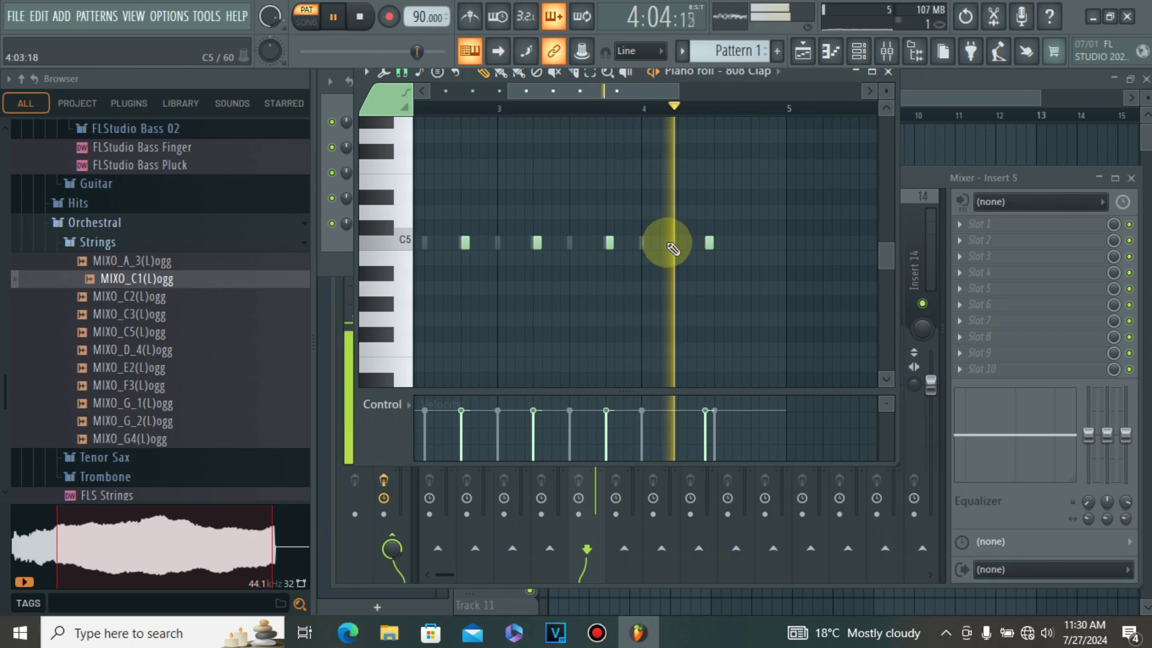
click(682, 243)
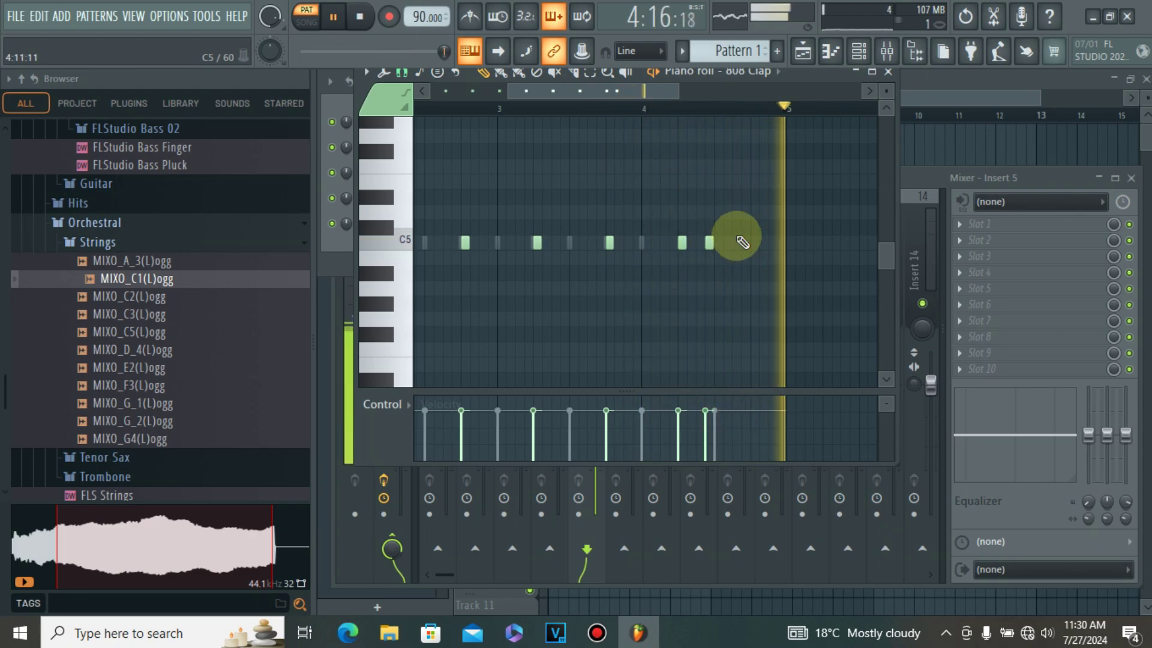
right_click(709, 240)
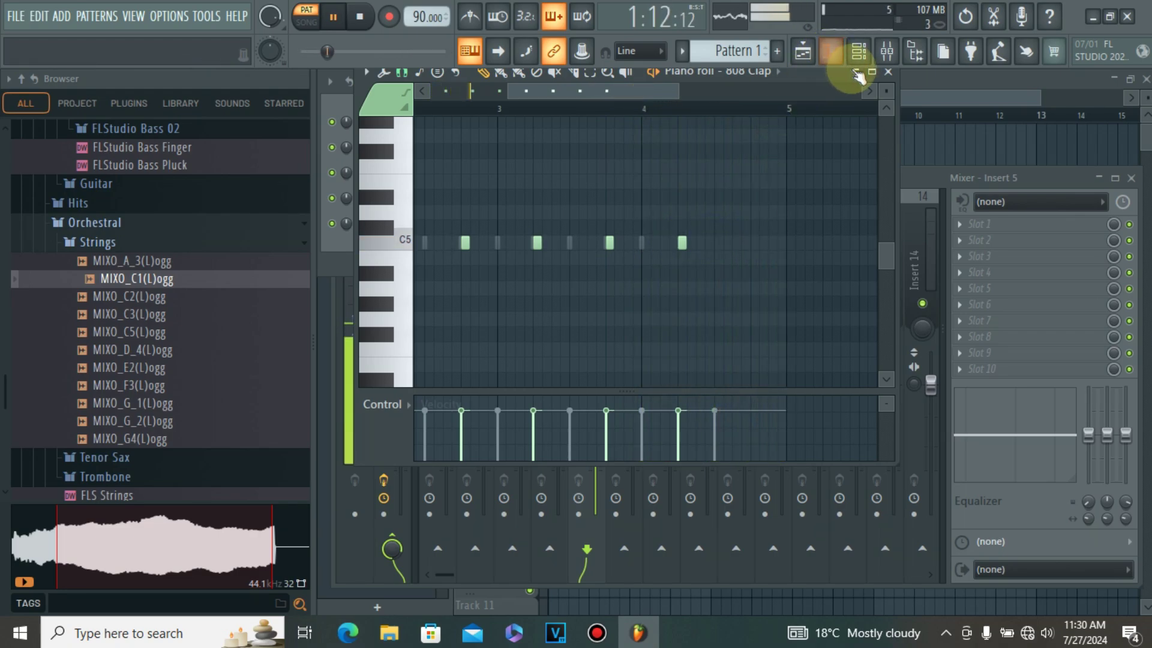
Pause playback and switch from the clap piano roll to the 808 HiHat piano roll.
click(889, 73)
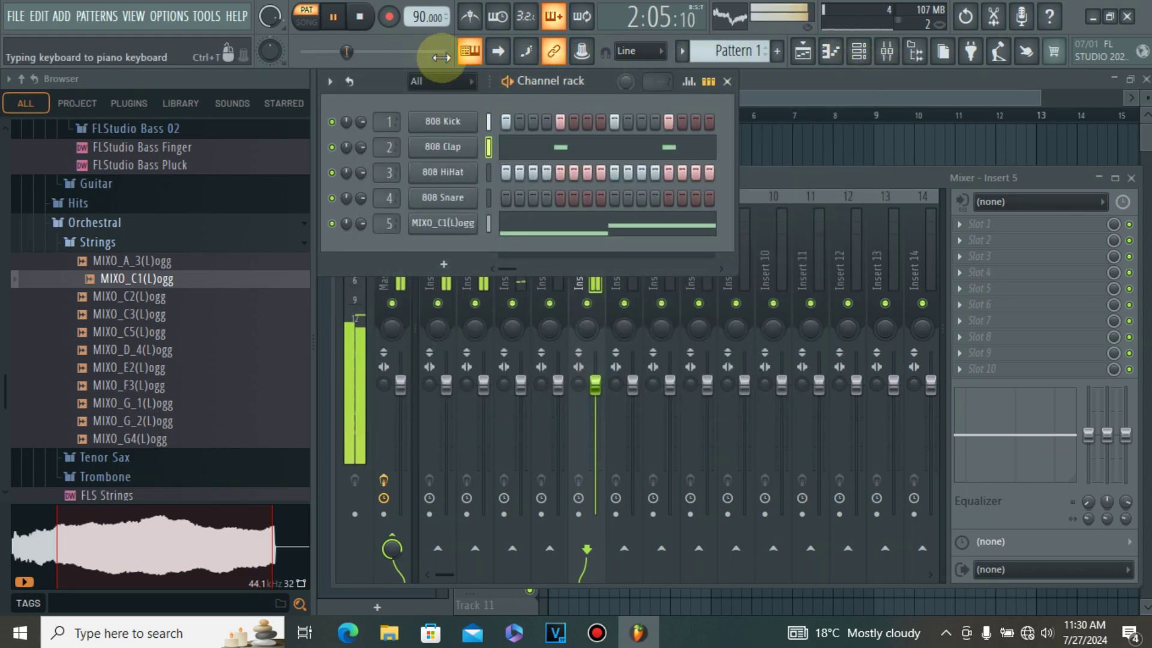
click(333, 17)
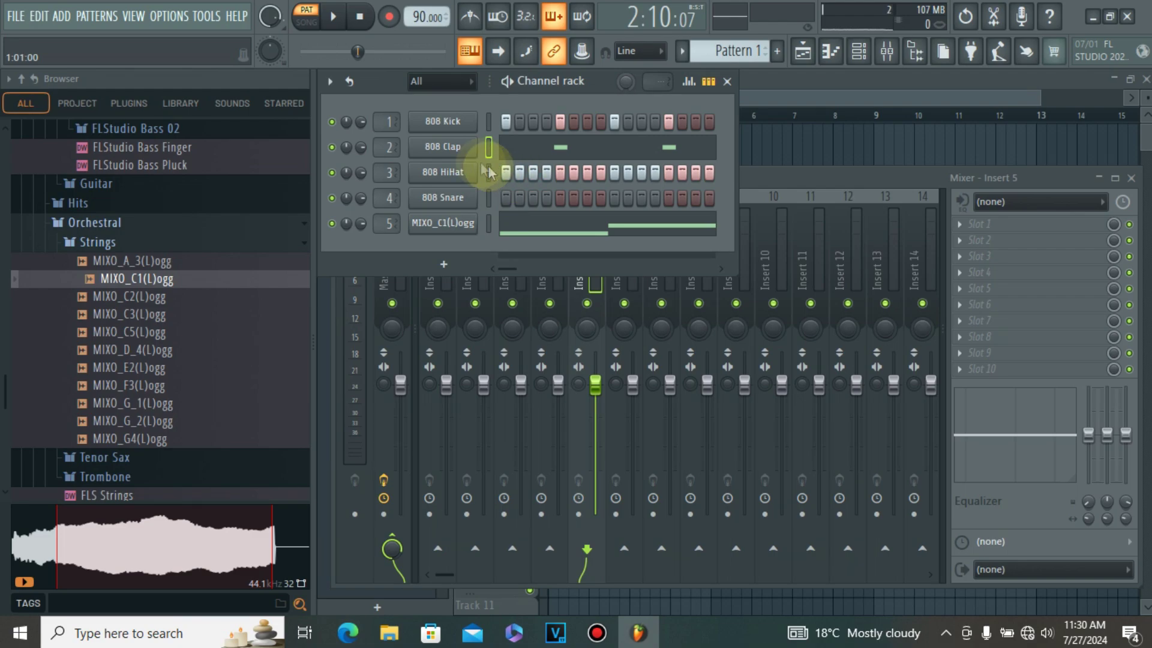
right_click(448, 175)
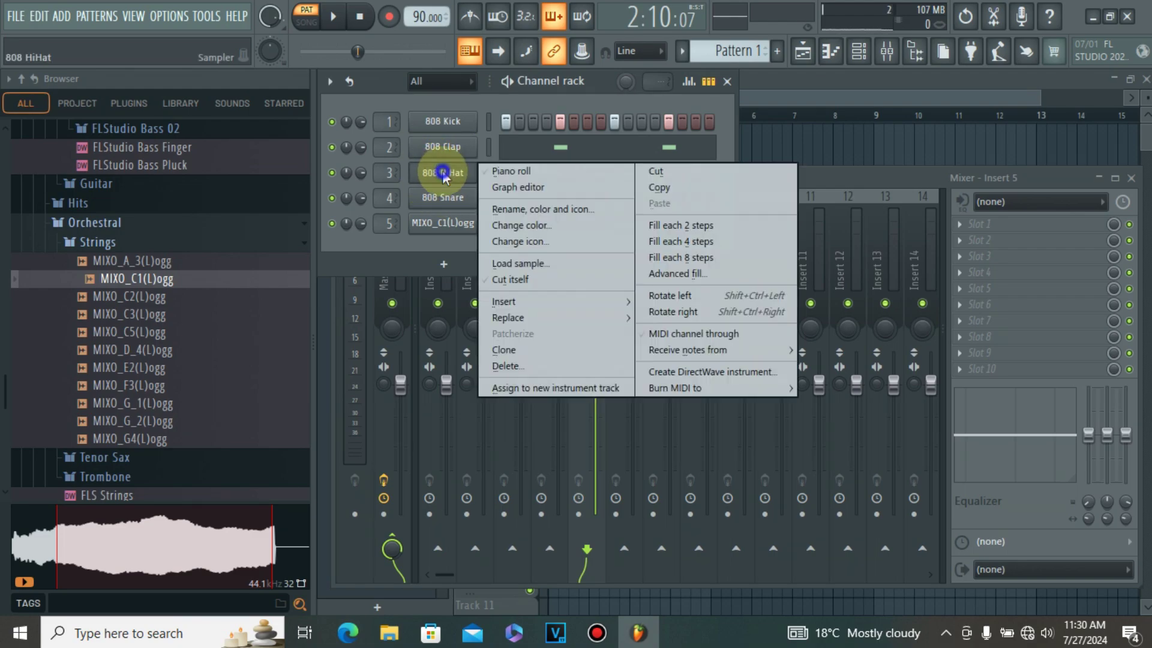
click(512, 172)
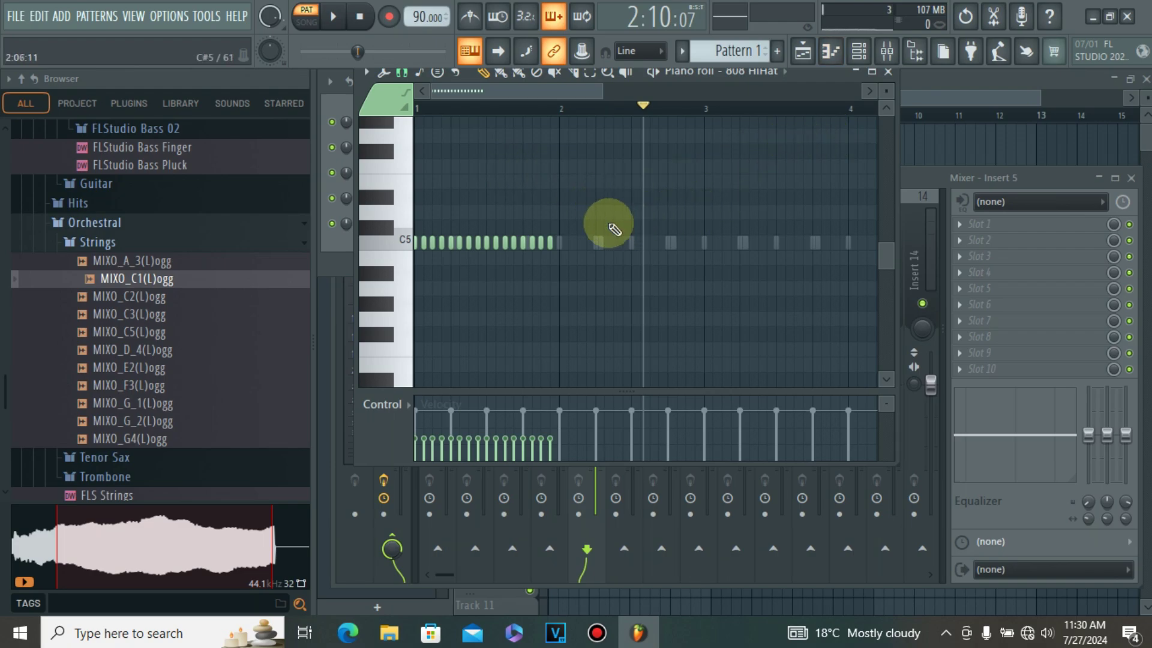
Move the playhead to step 15 of bar 1 in the 808 HiHat piano roll.
scroll(555, 109, up, 2)
scroll(555, 109, up, 3)
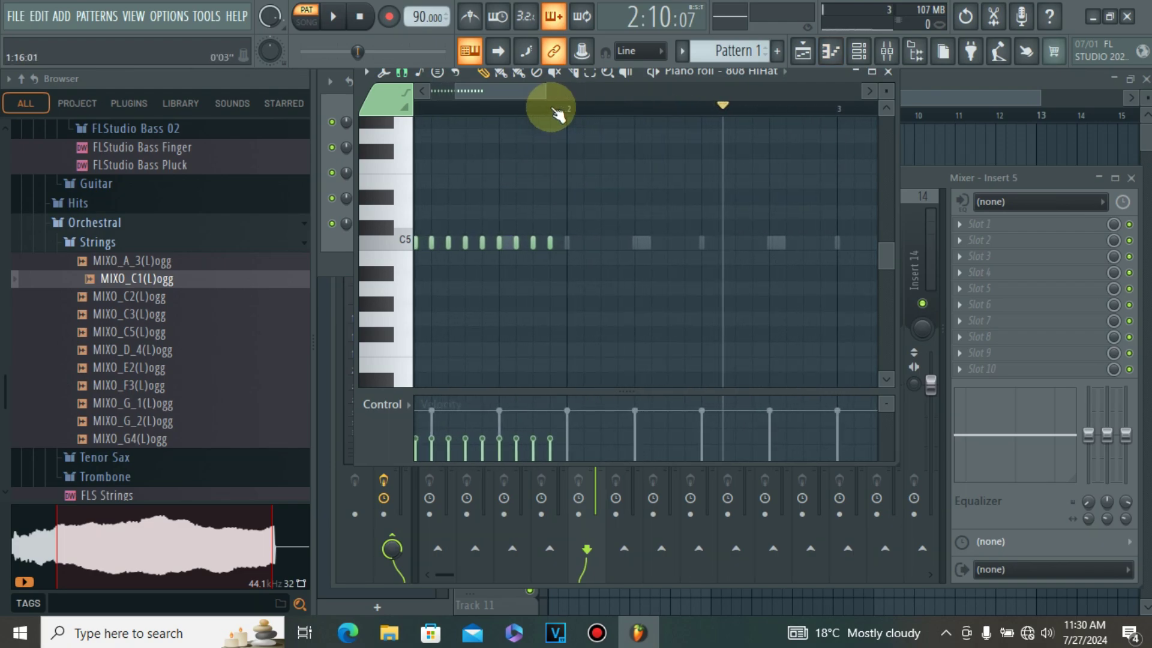
scroll(555, 110, up, 1)
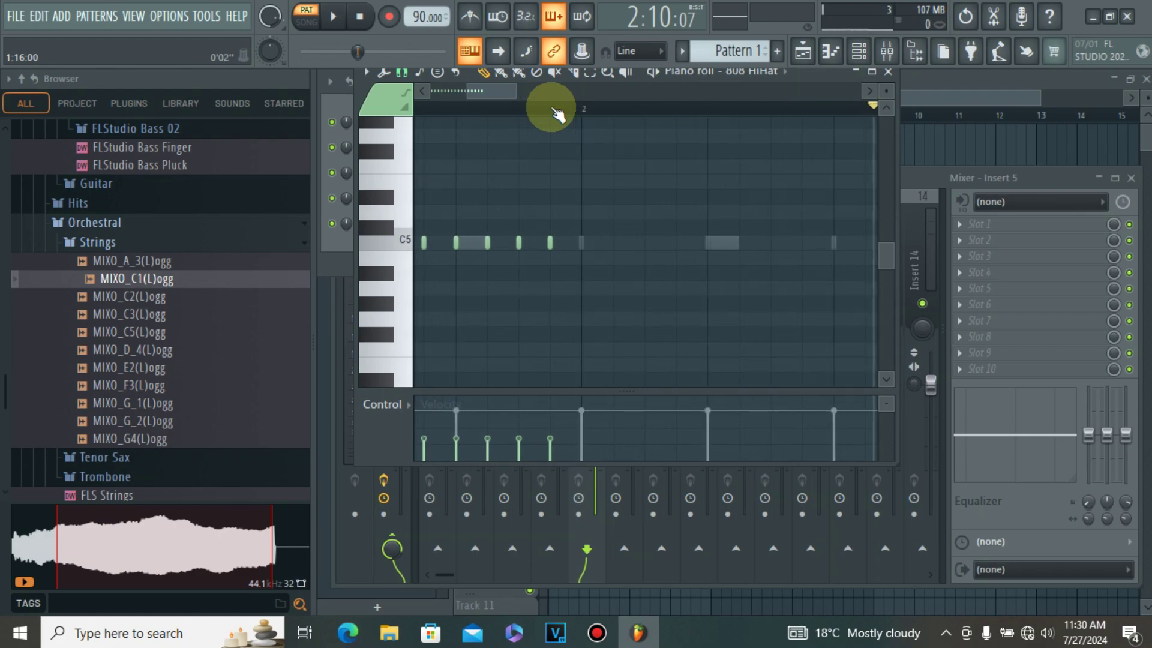
scroll(558, 117, down, 3)
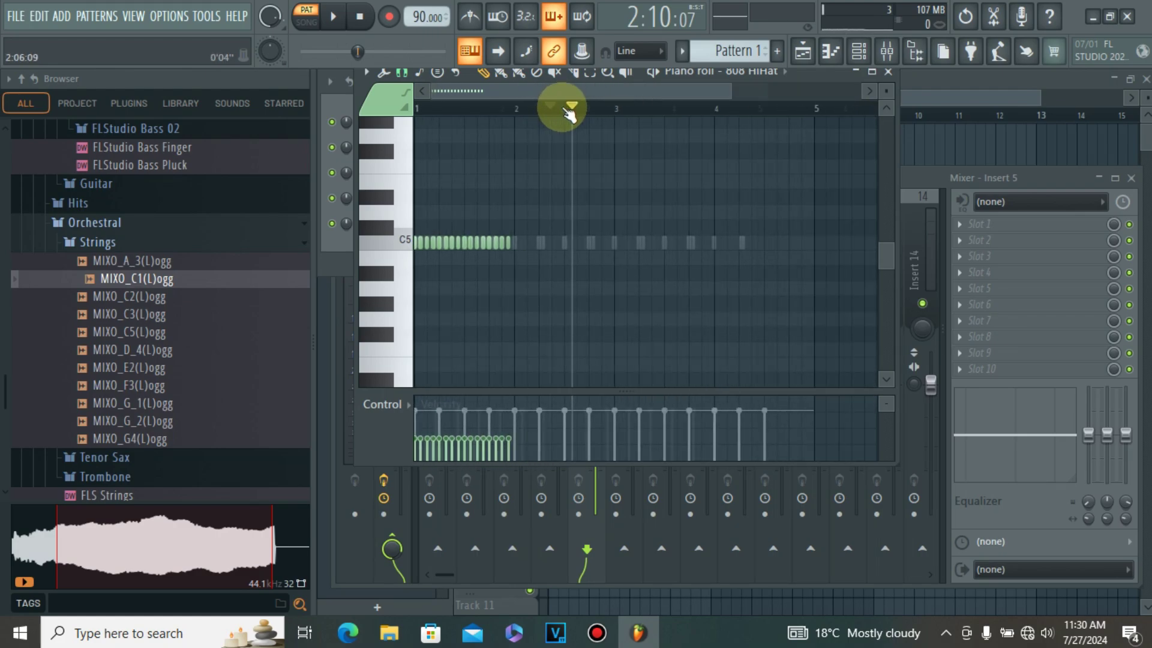
scroll(560, 104, down, 4)
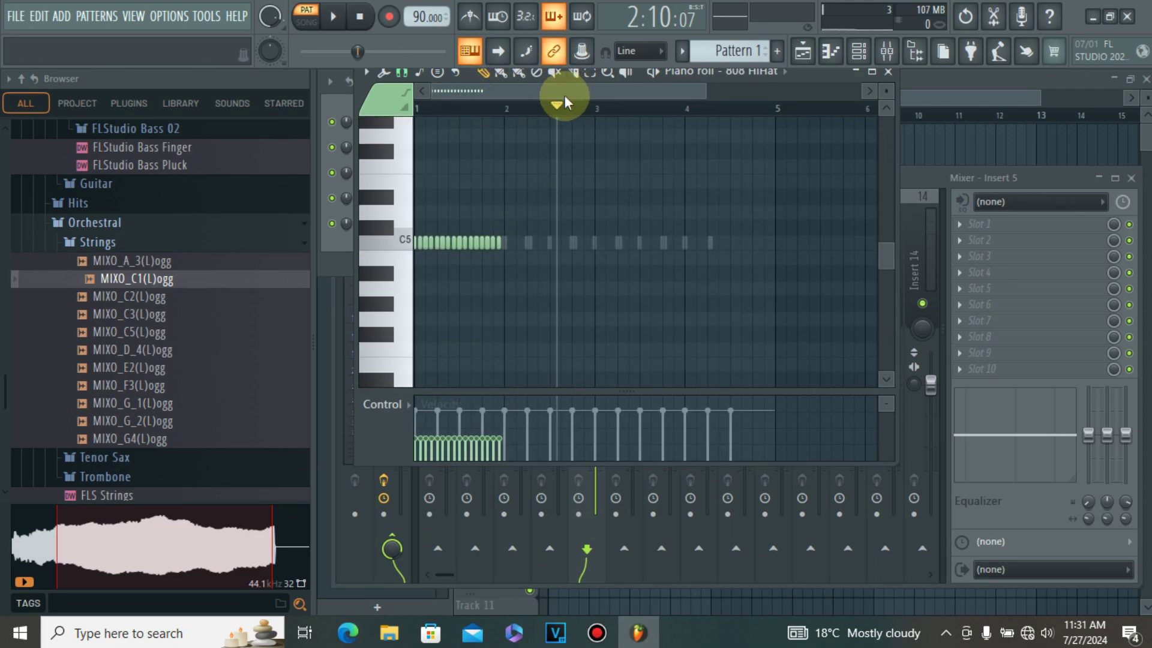
drag(560, 107, 499, 124)
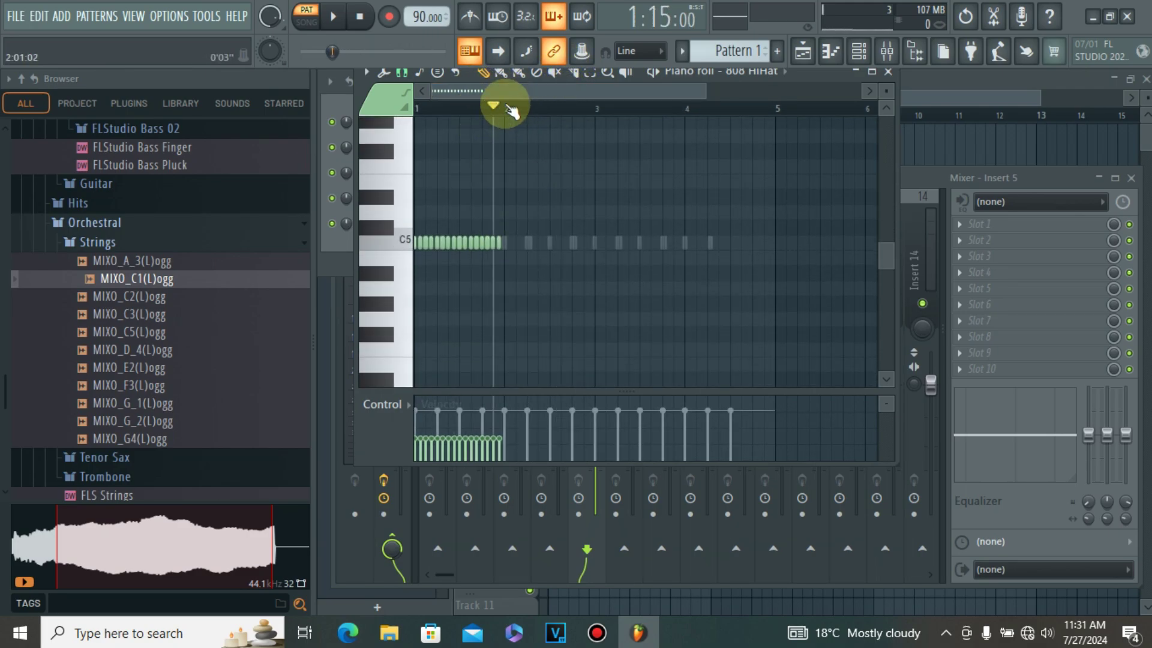
Add short C5 hi-hat notes on steps 1 to 4 of bar 2.
scroll(509, 109, up, 5)
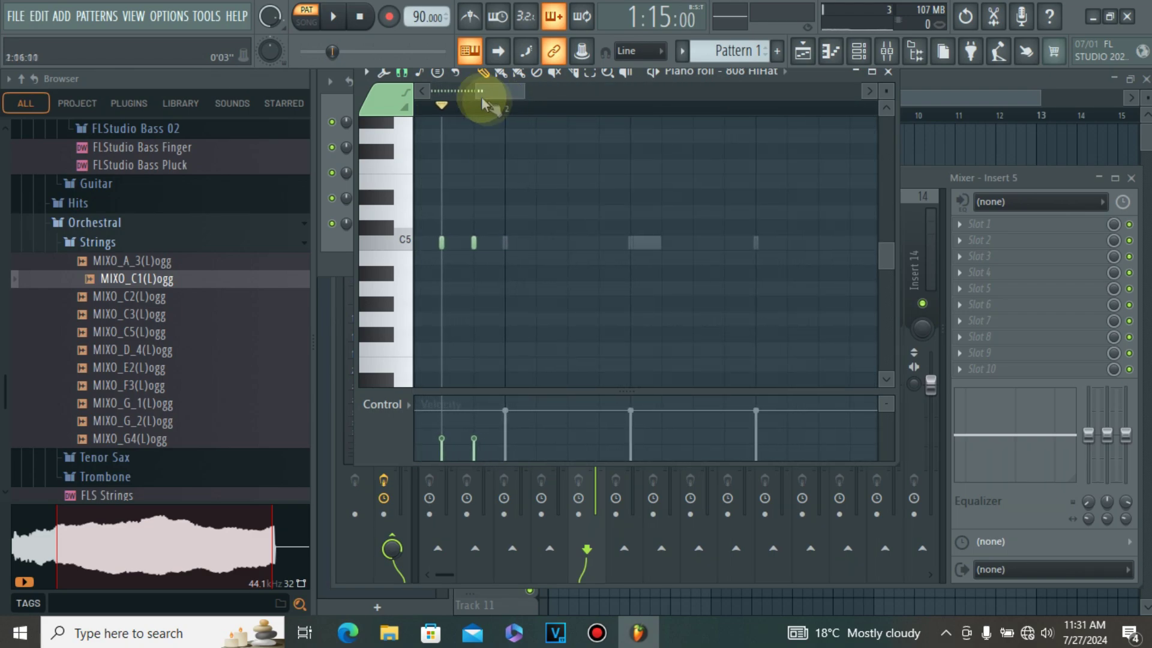
click(882, 108)
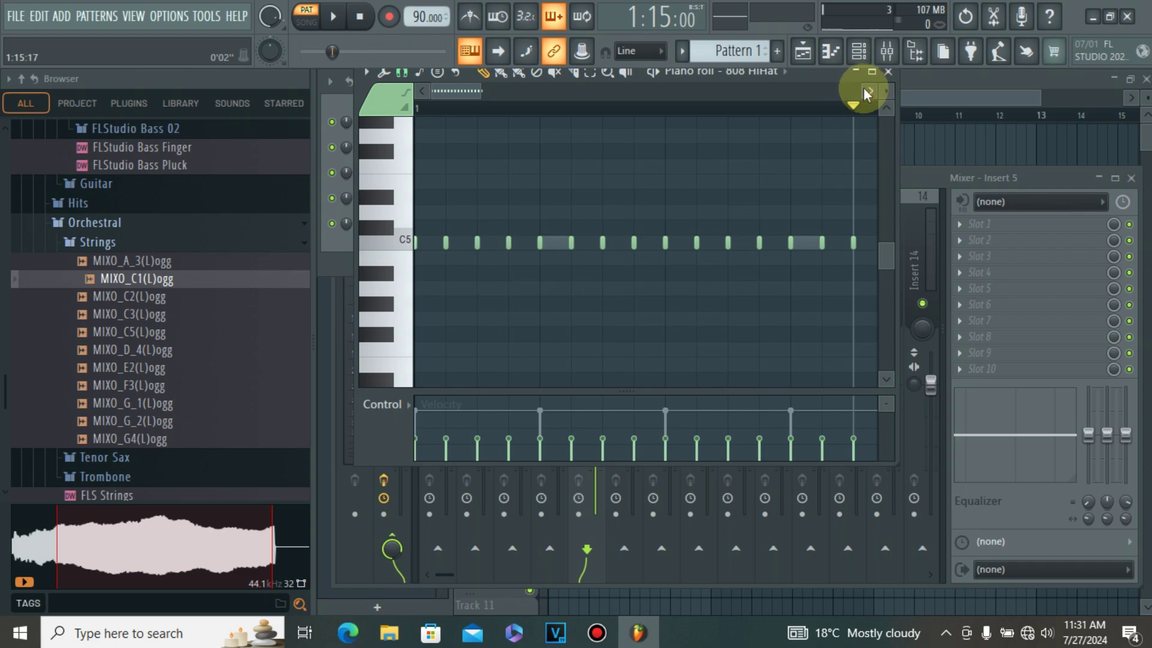
click(864, 90)
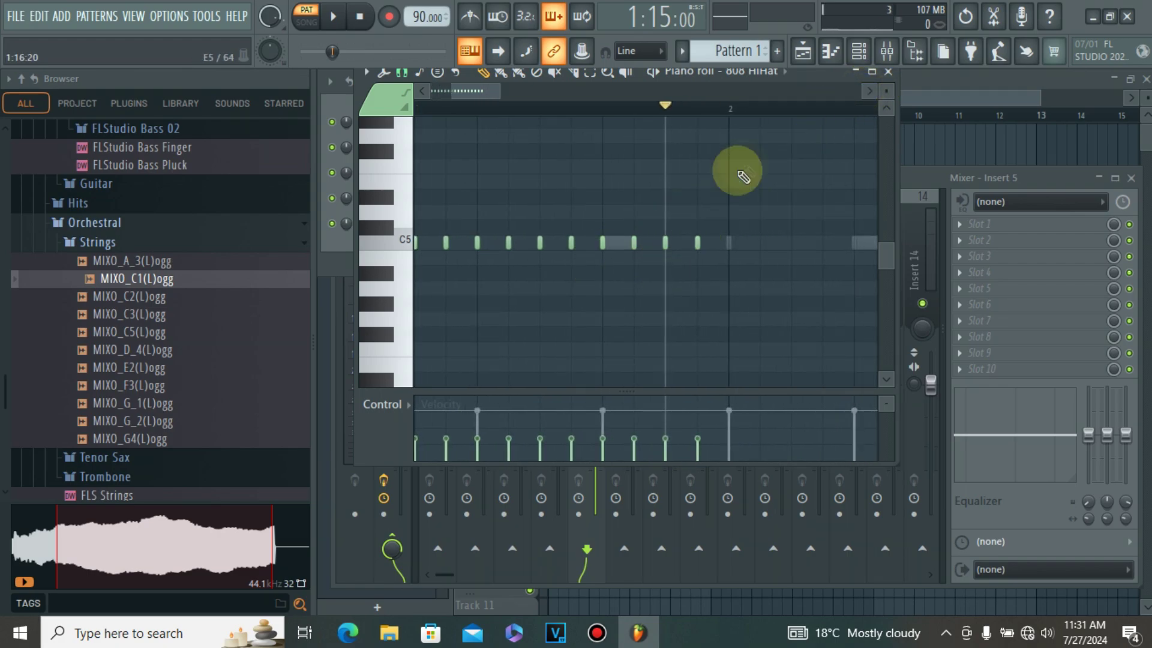
click(864, 91)
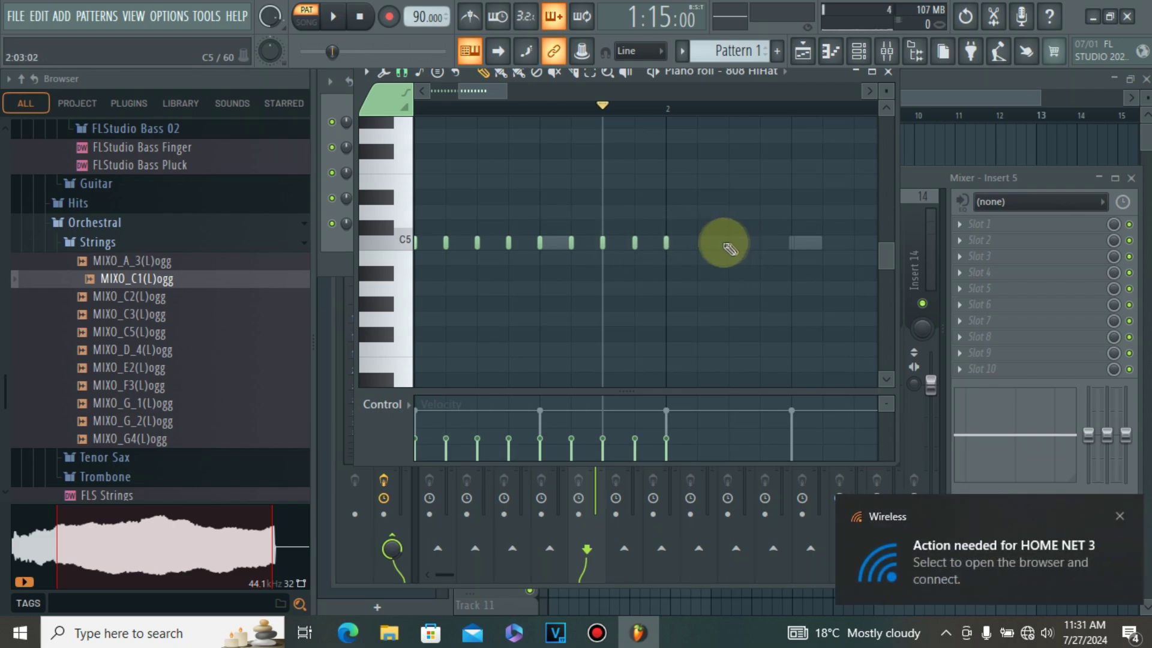
click(697, 242)
click(730, 243)
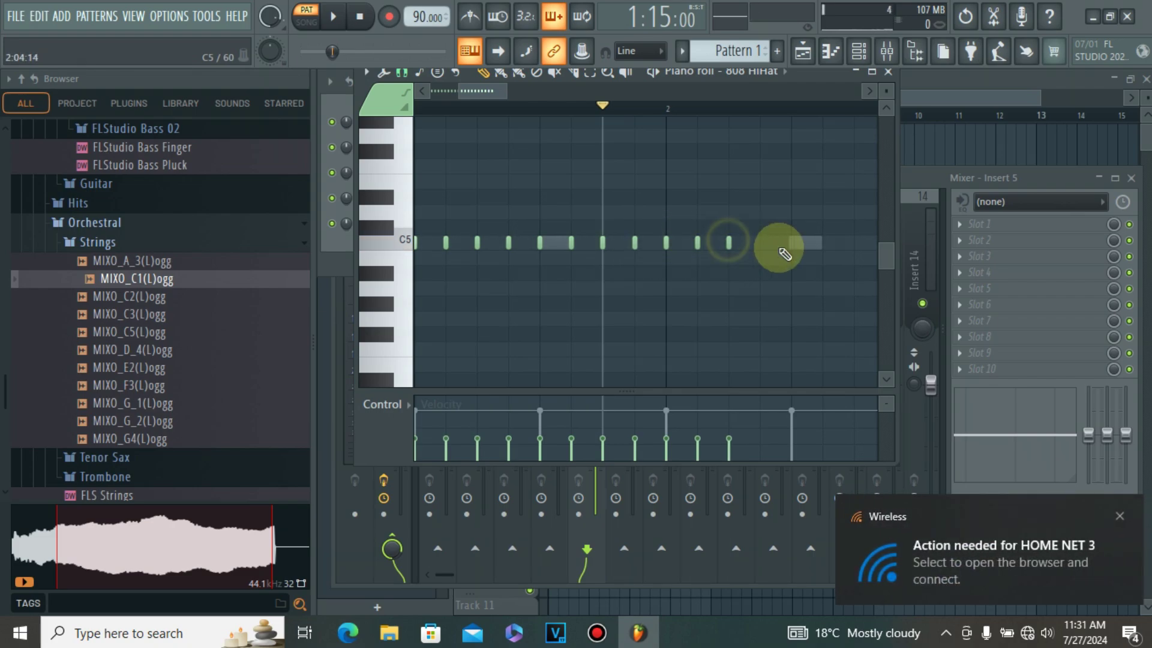
click(760, 243)
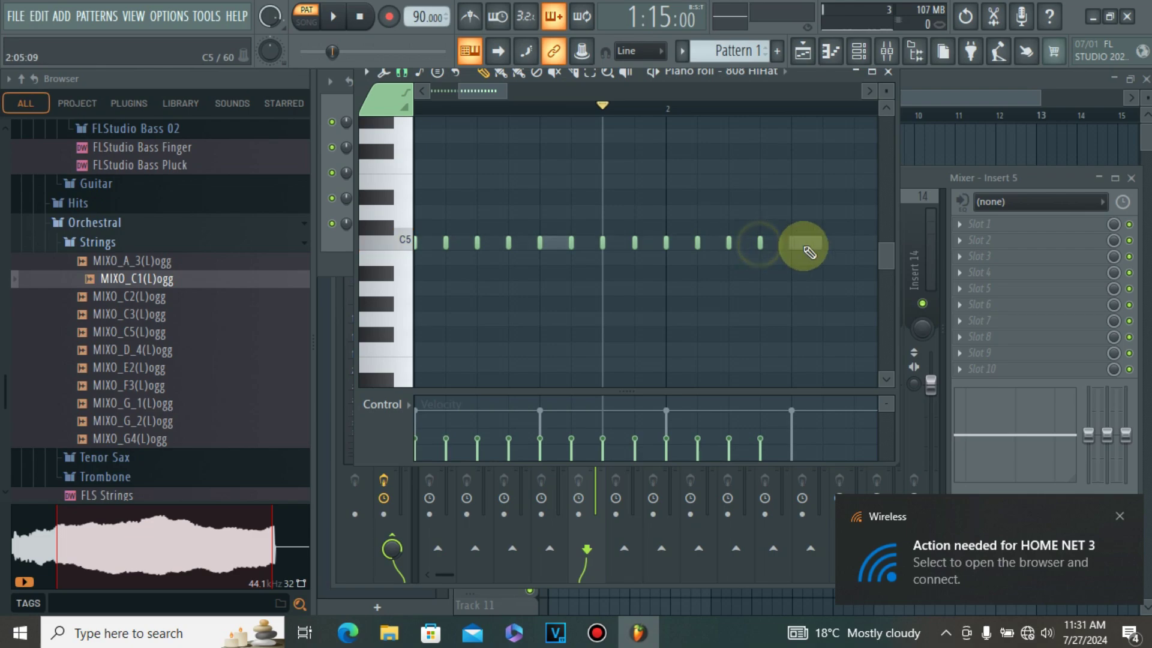
Add short C5 hi-hat notes on every step from step 5 of bar 2 through step 1 of bar 3.
click(867, 91)
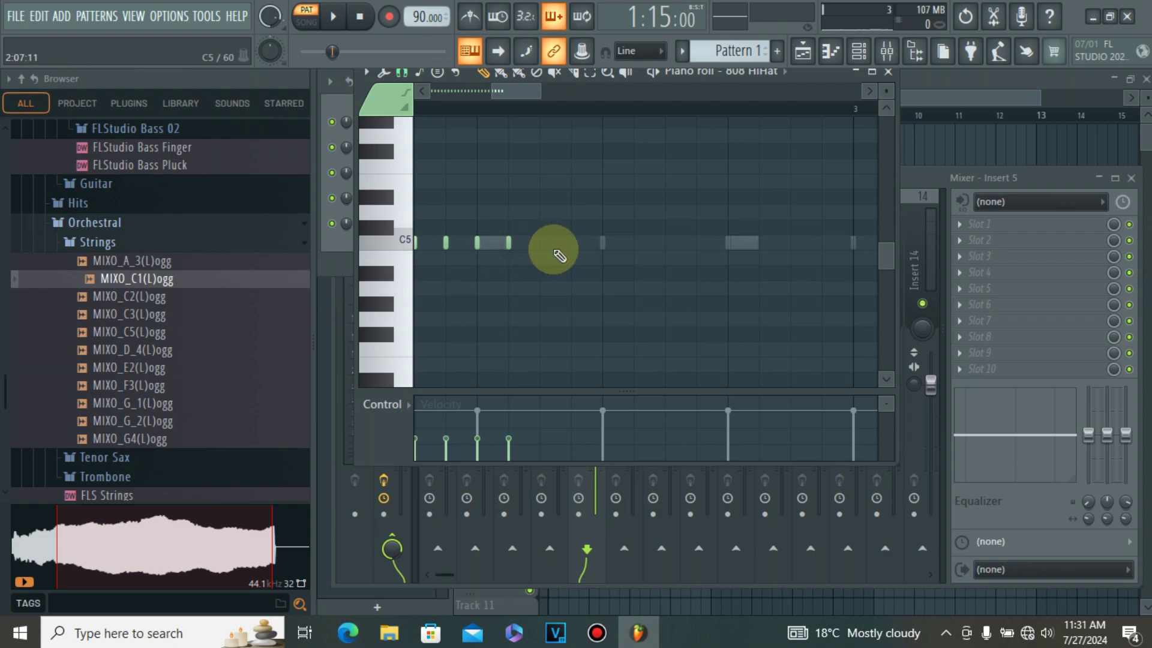
click(541, 246)
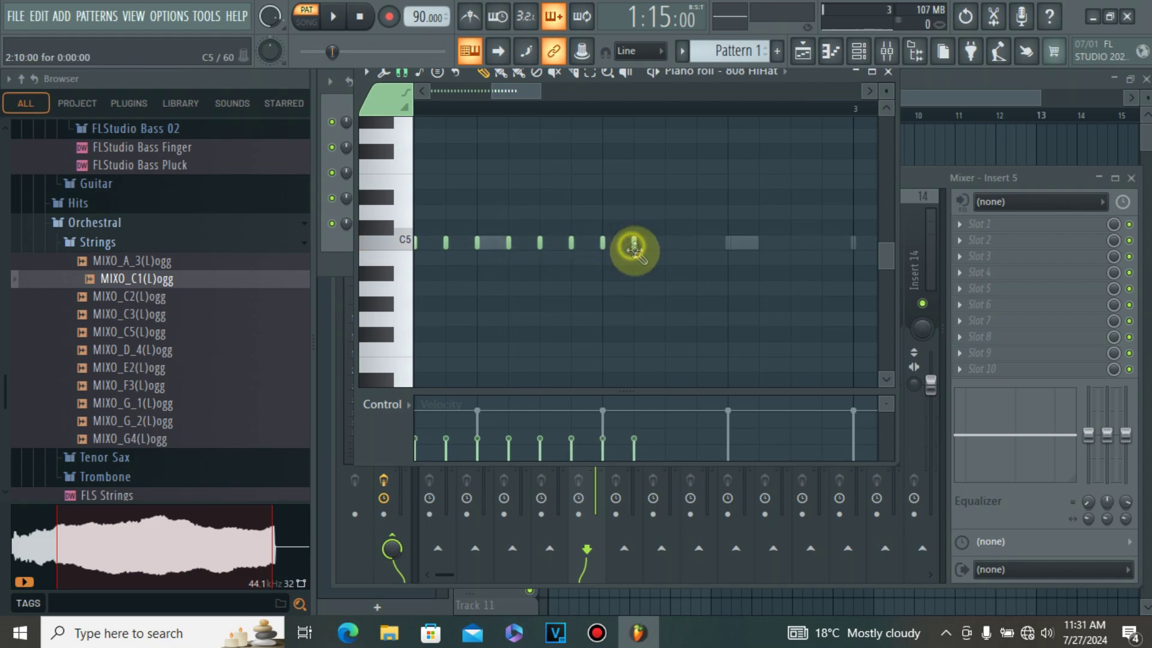
click(665, 244)
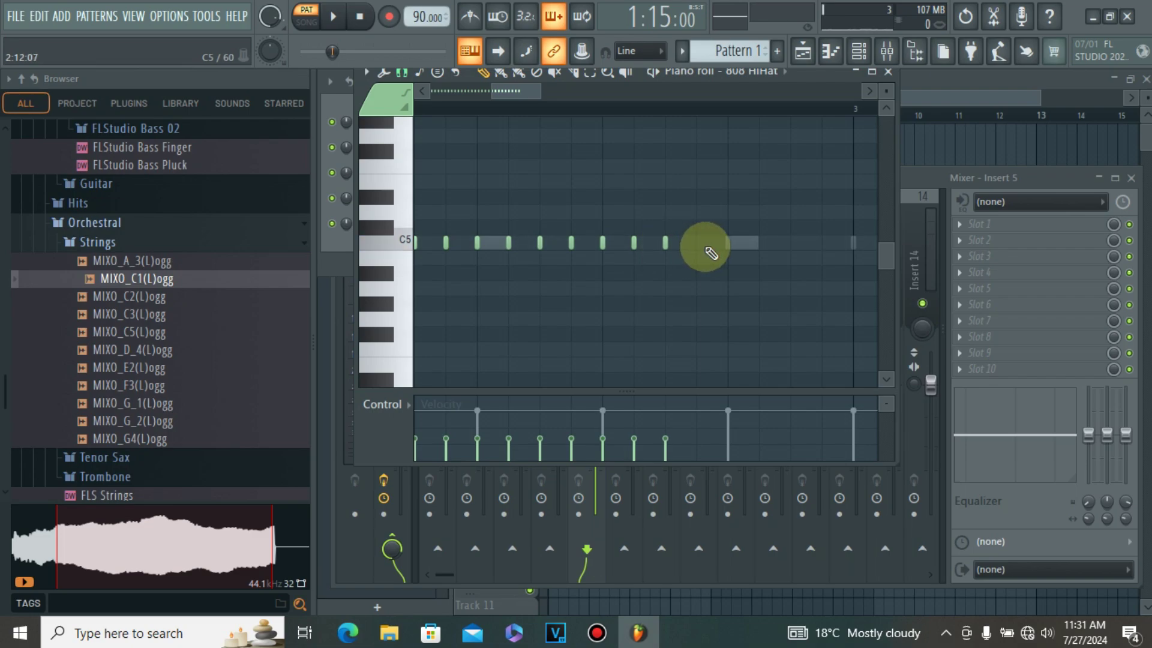
click(697, 244)
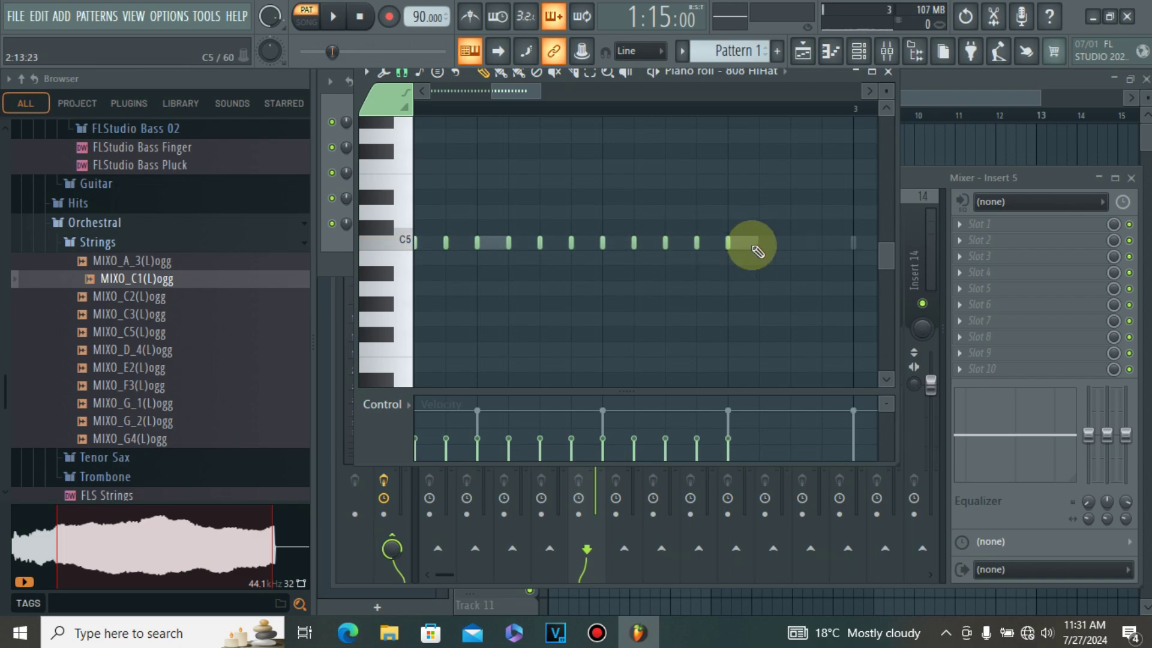
click(790, 243)
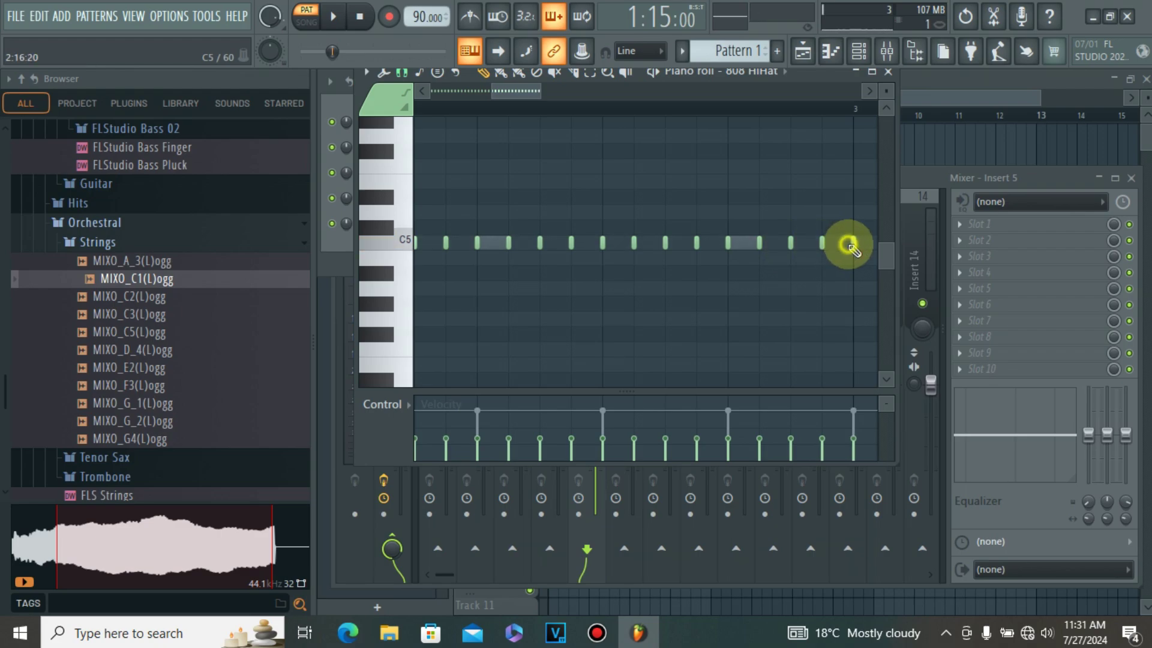
Fill steps 2 to 16 of bar 3 with short C5 hi-hat notes.
click(868, 95)
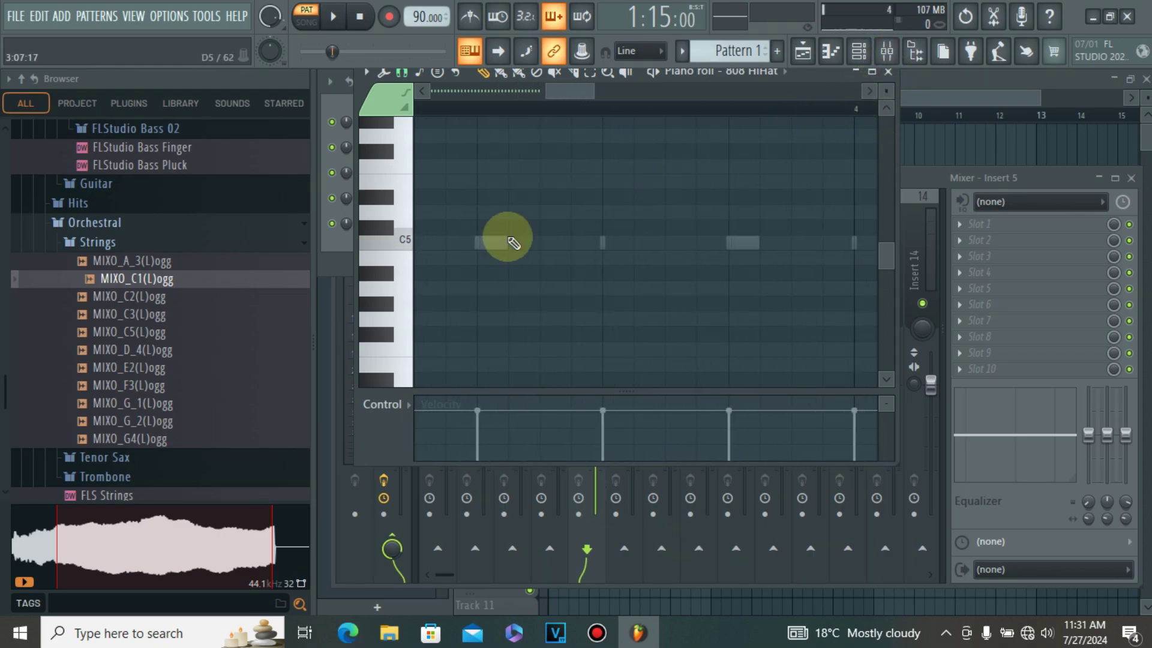
click(430, 88)
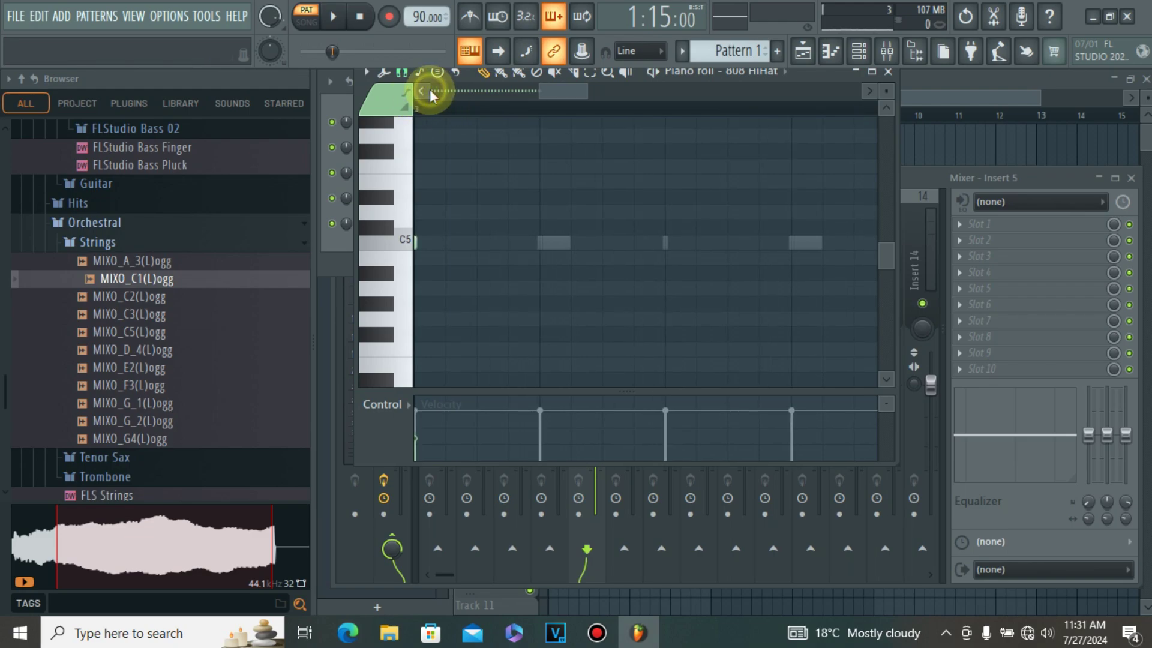
click(663, 242)
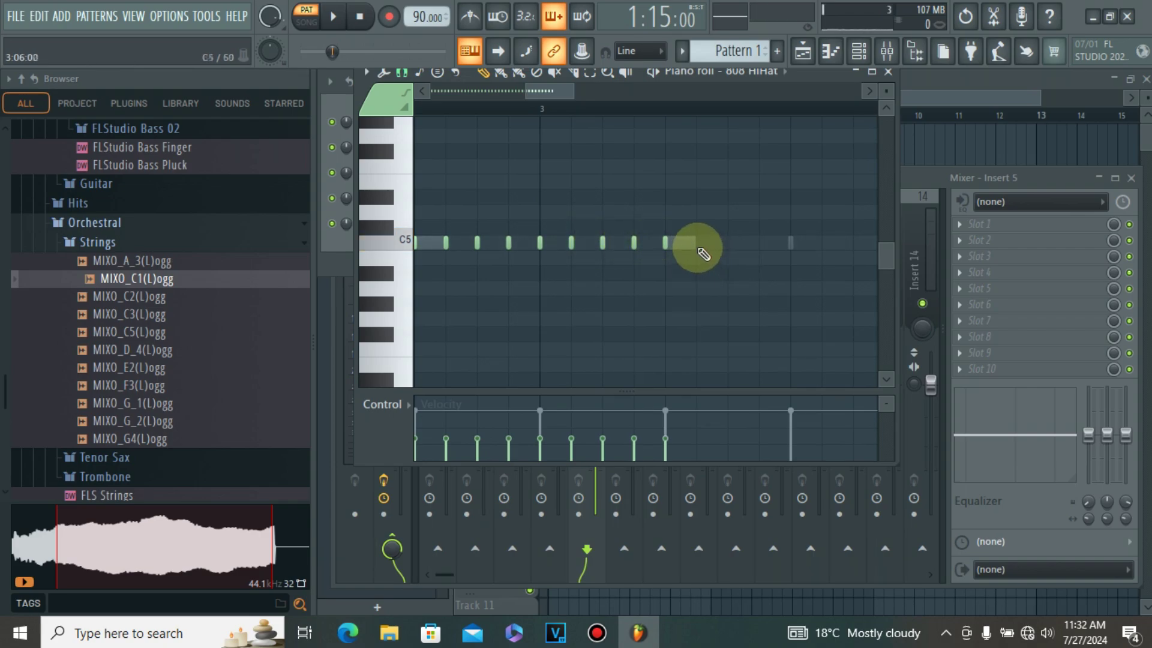
click(760, 242)
click(791, 242)
click(869, 91)
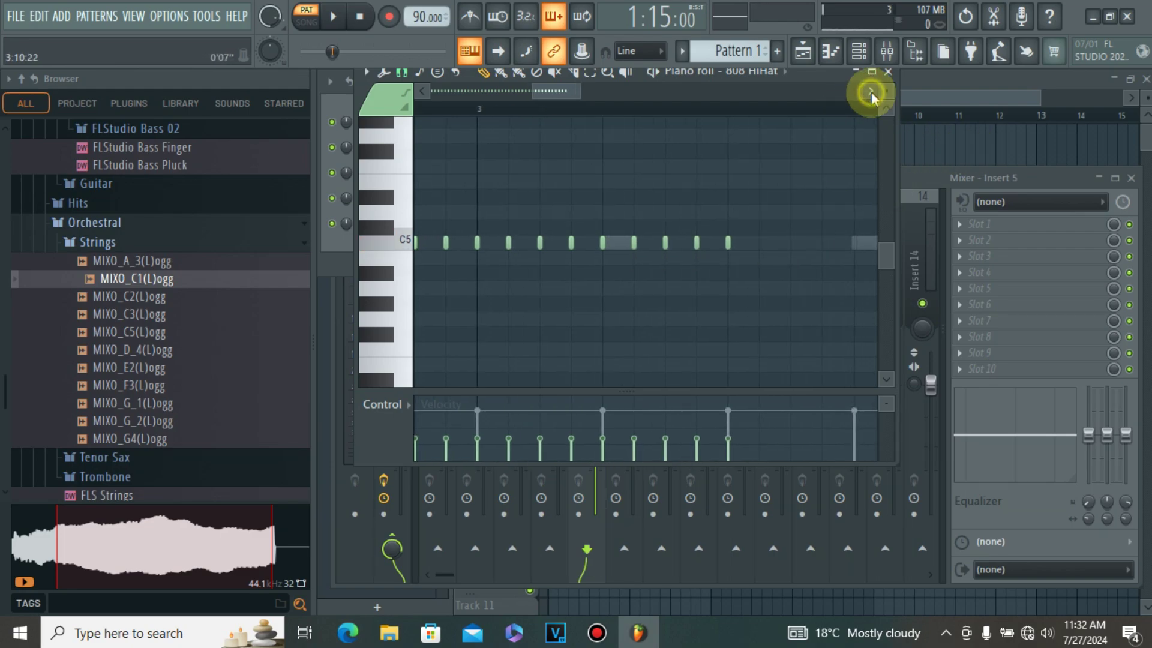
click(634, 242)
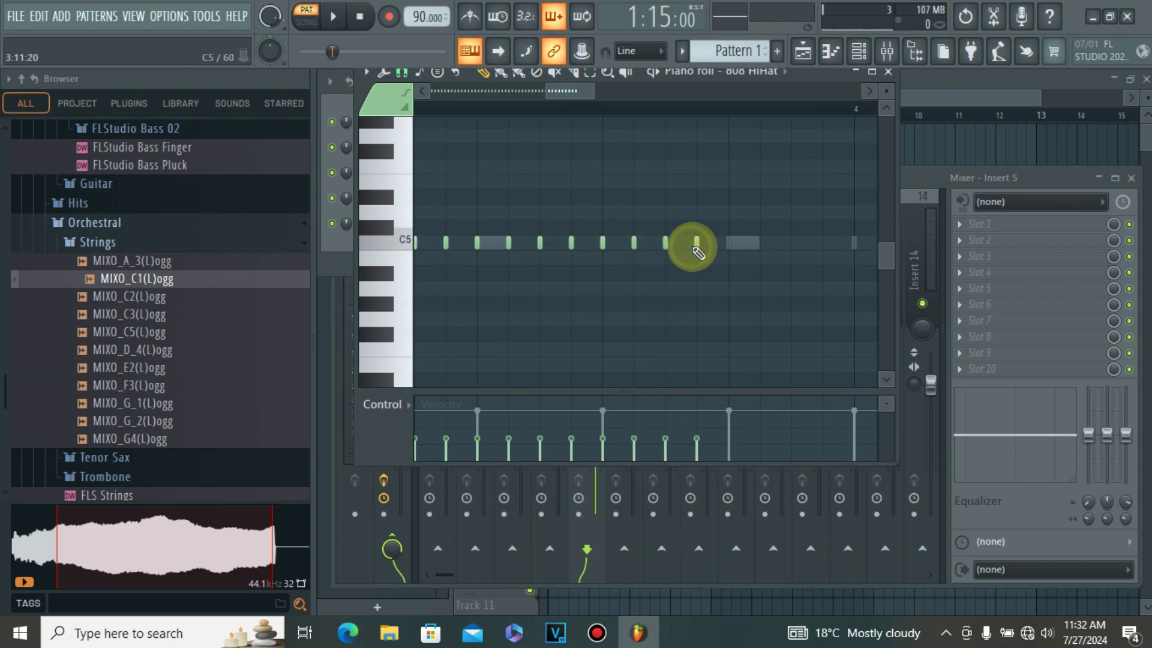
click(761, 244)
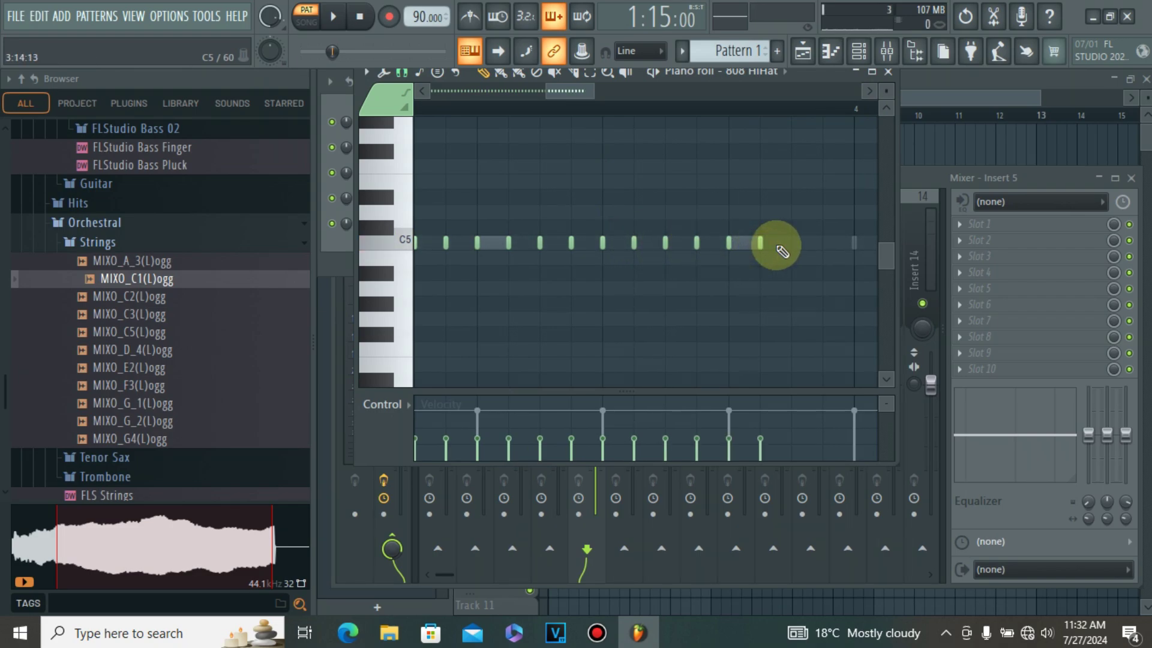
click(813, 244)
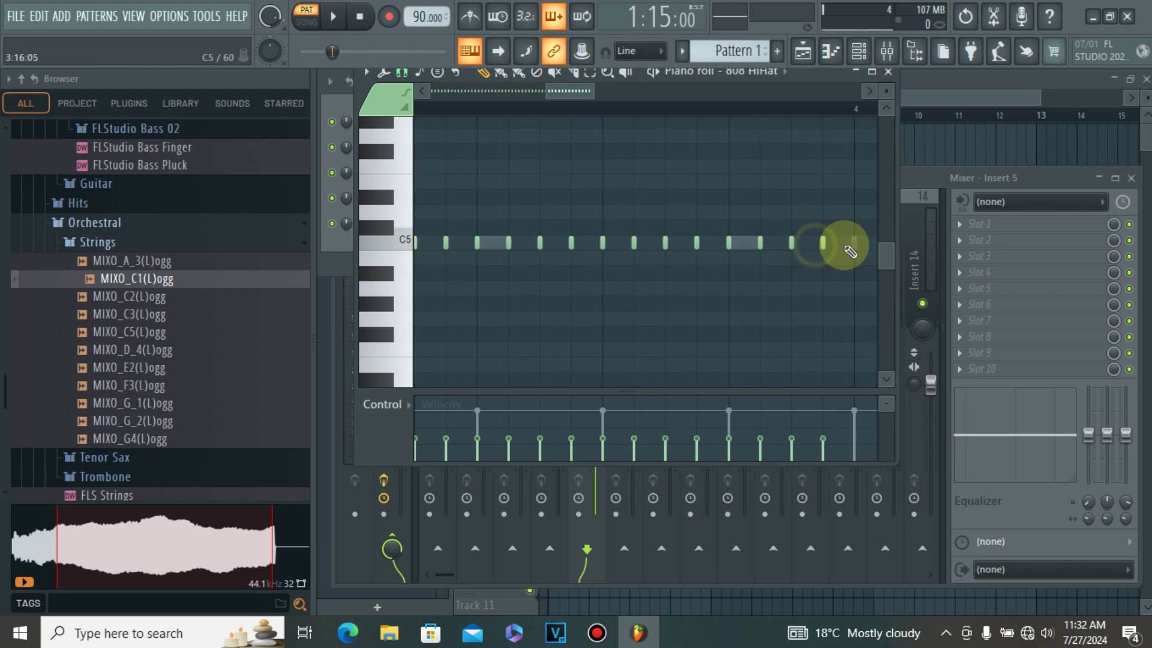
Close the 808 HiHat piano roll and play the pattern to check it.
click(888, 71)
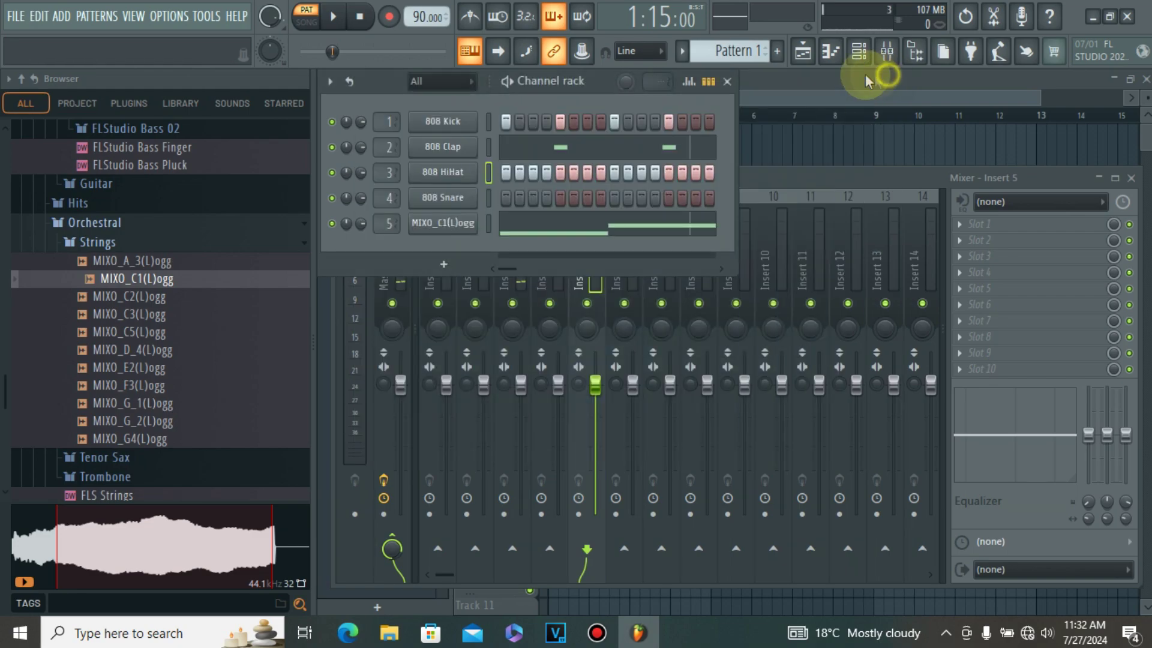
click(334, 18)
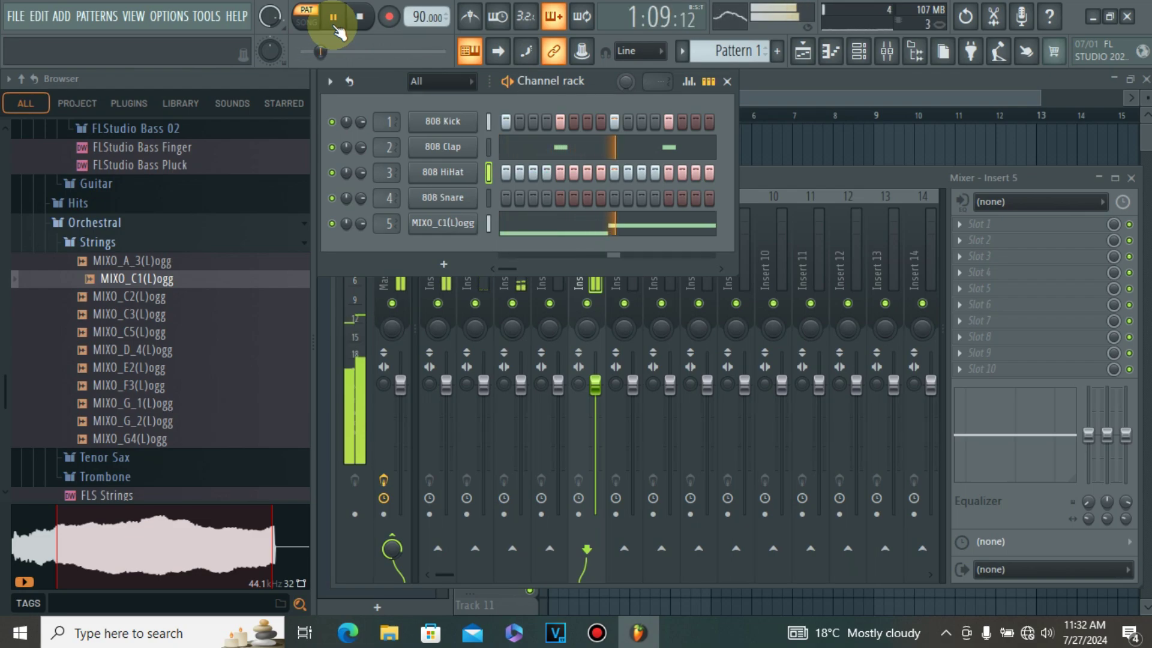
click(335, 24)
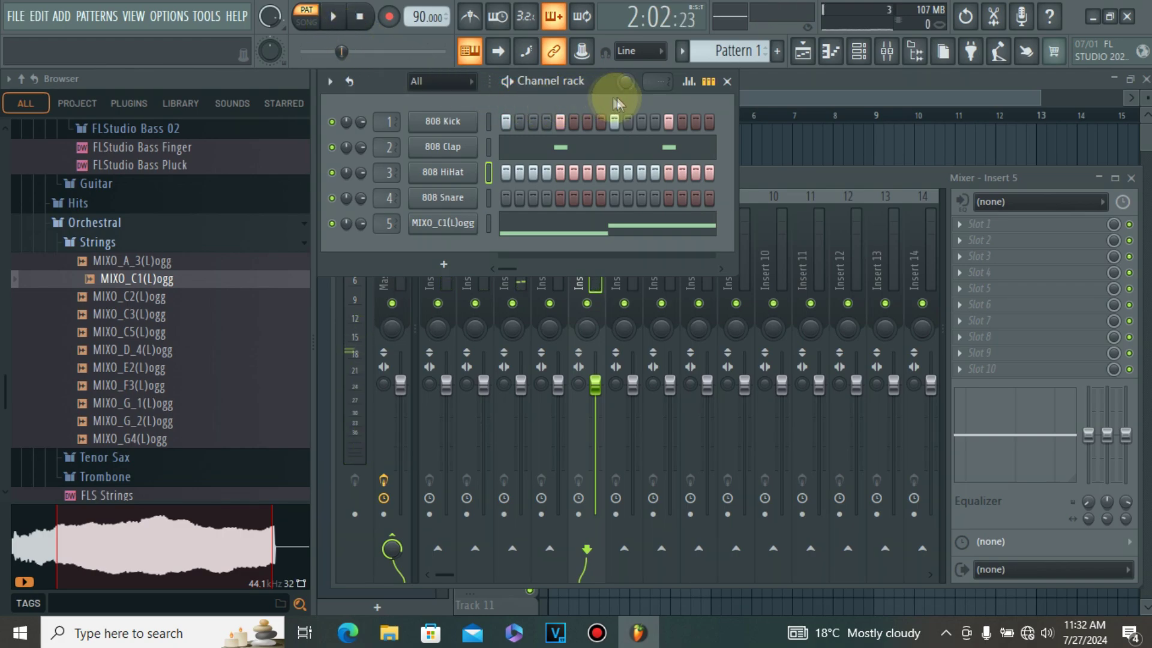
Close the mixer and copy the 808 Kick channel's step sequence from the channel rack.
click(728, 82)
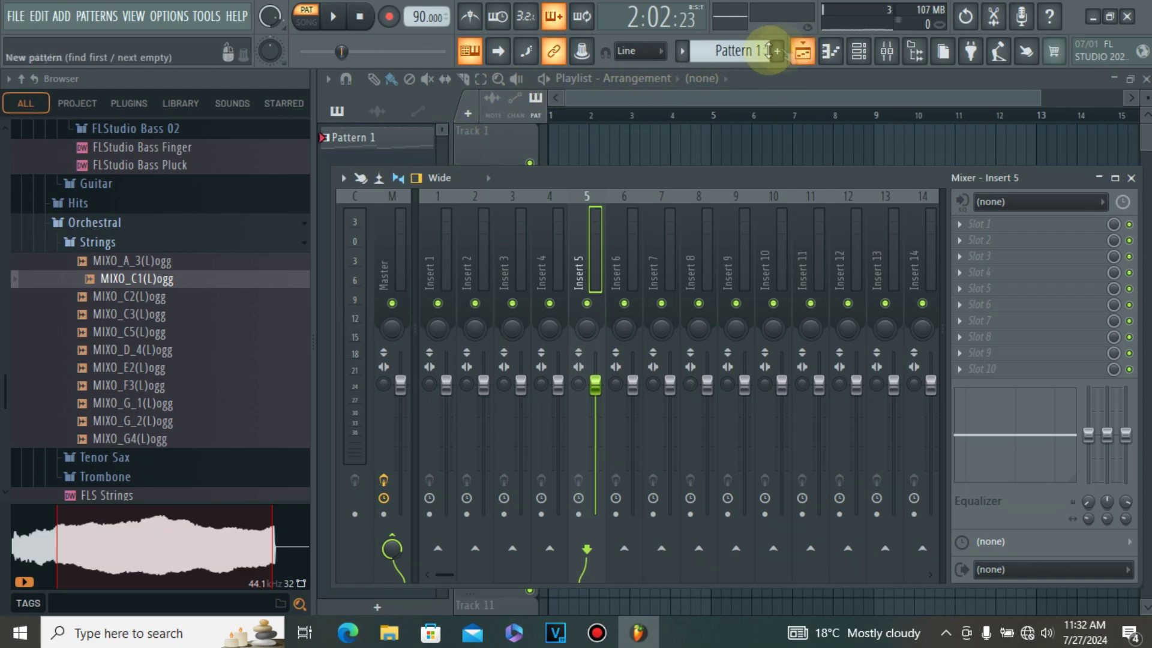
click(810, 57)
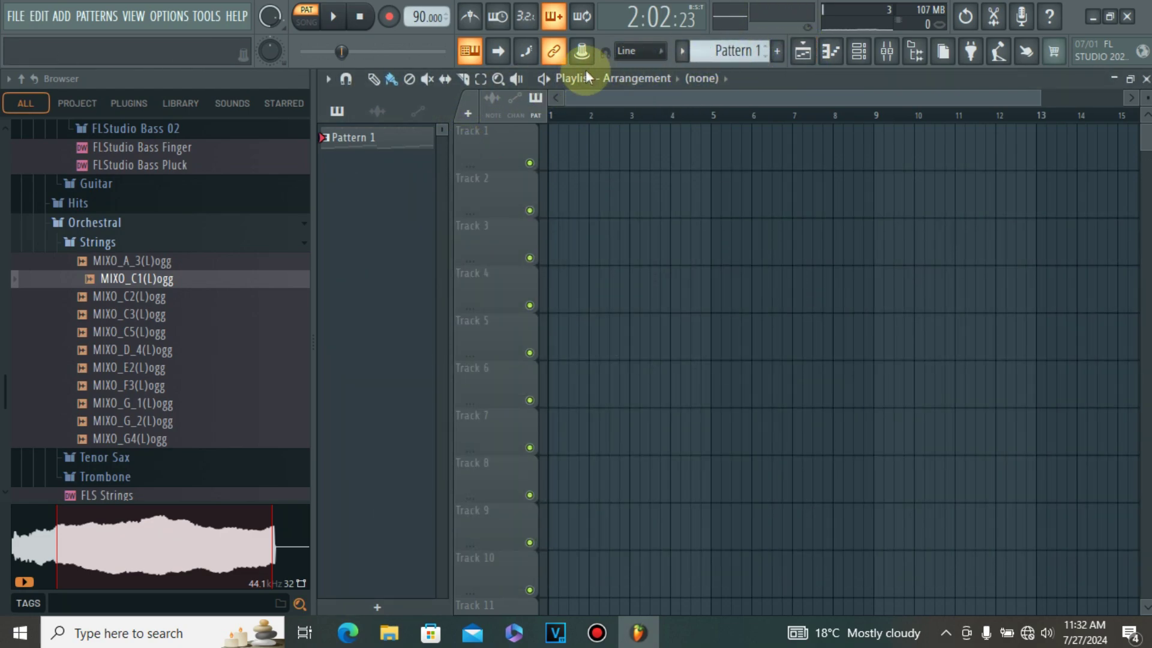
click(830, 52)
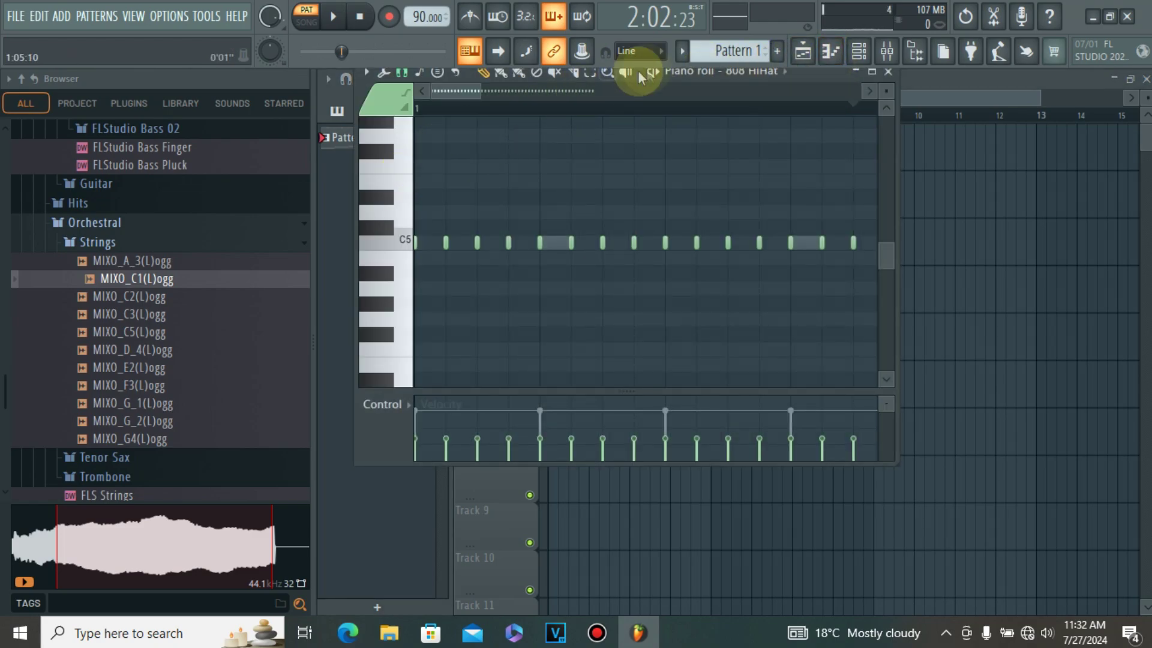
click(861, 55)
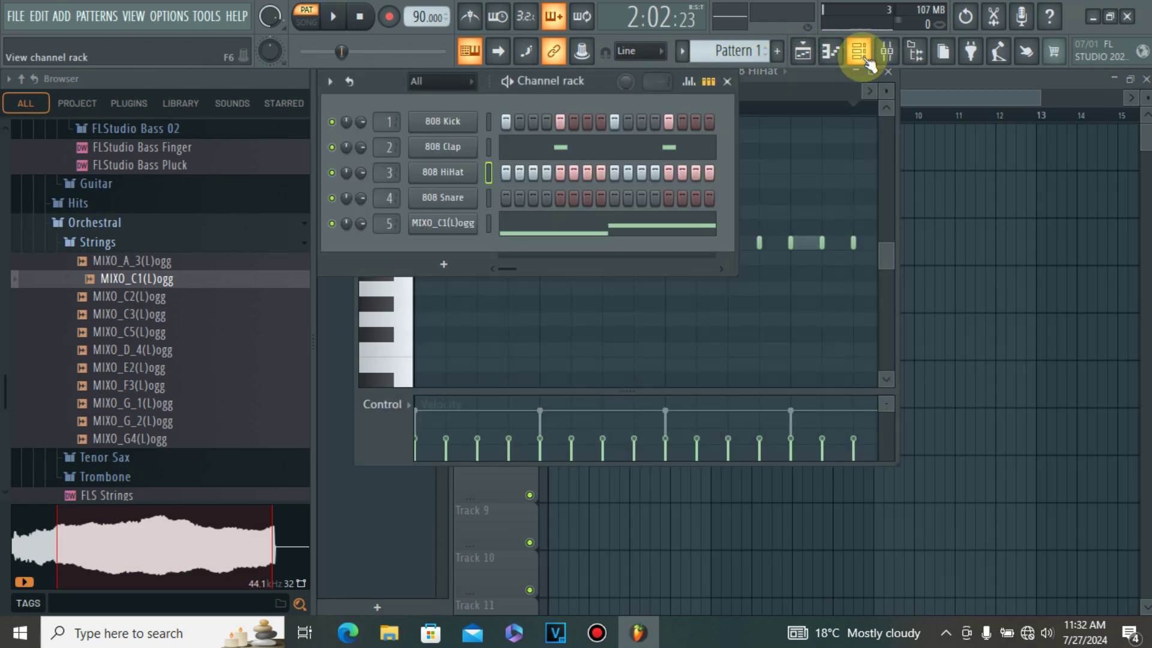
right_click(436, 116)
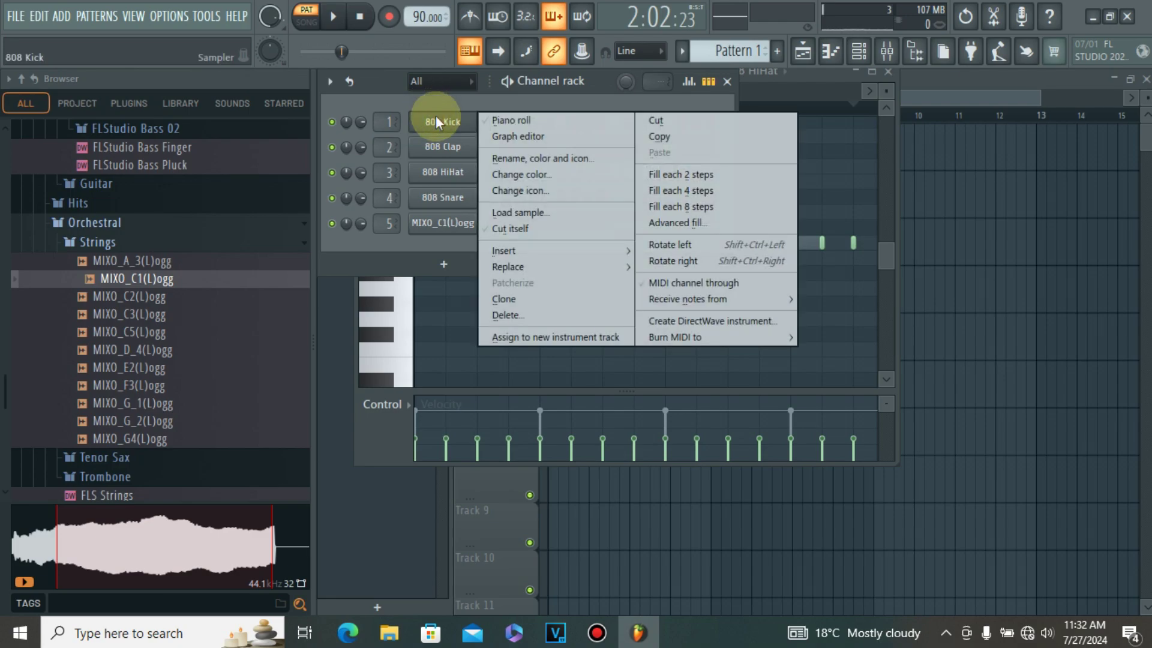
click(686, 137)
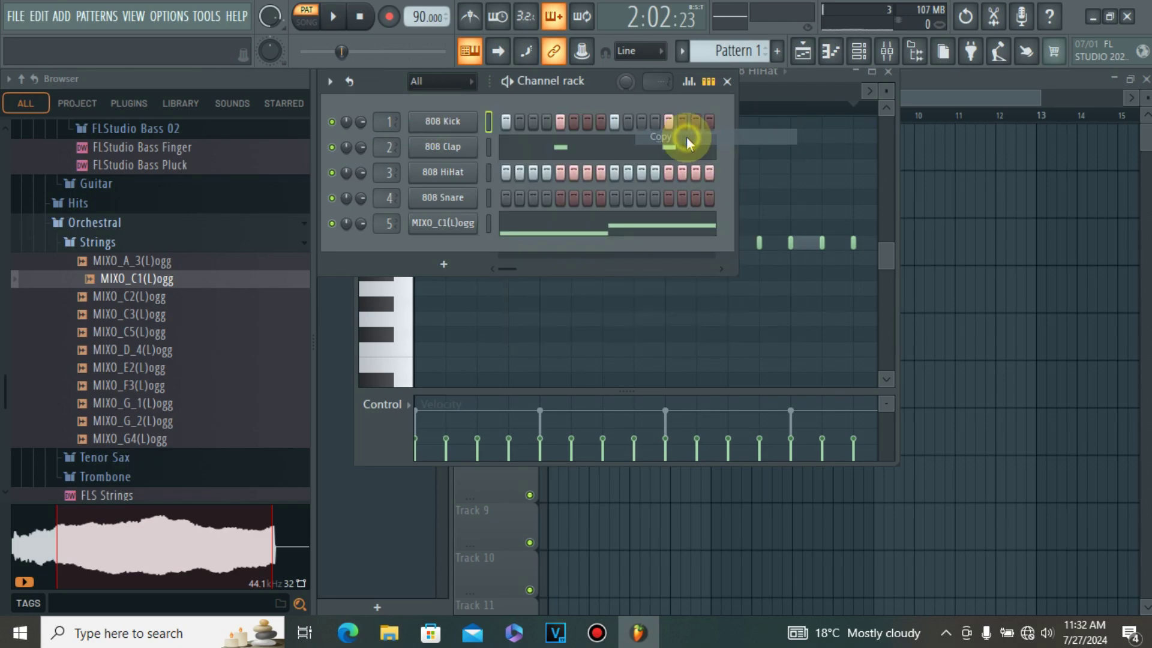
Return to the playlist and place Pattern 1 at bar 1 of Track 1.
click(890, 73)
click(802, 53)
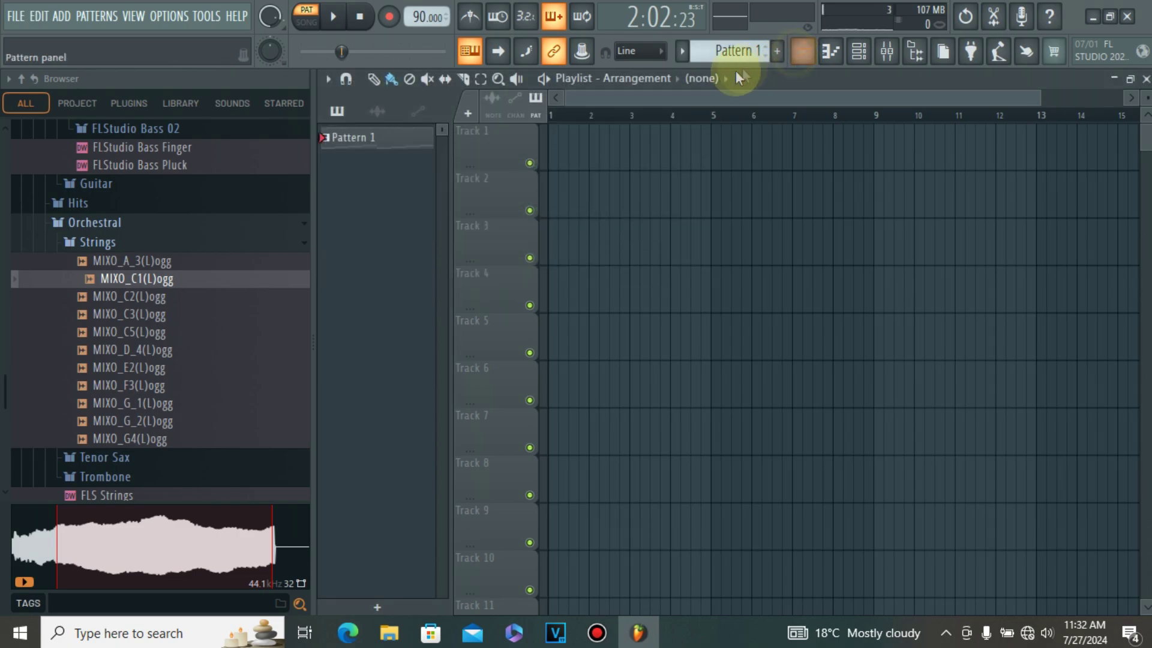
click(559, 150)
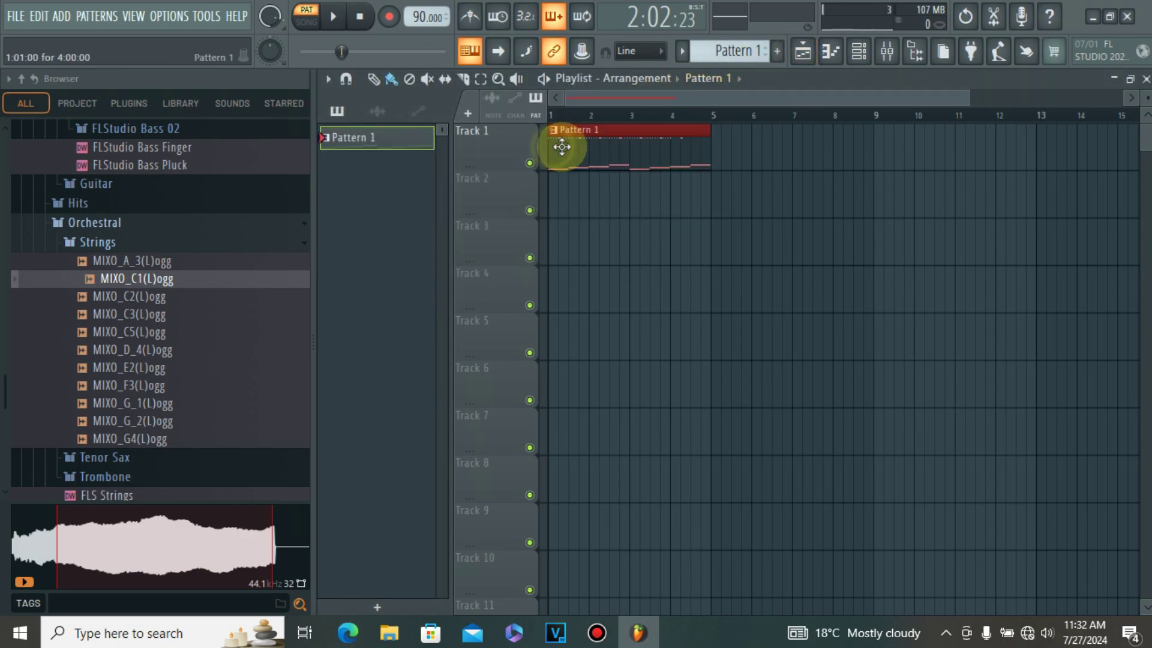
Give Pattern 1 a random color and rename it "great 1" with a yellow-green color.
right_click(386, 142)
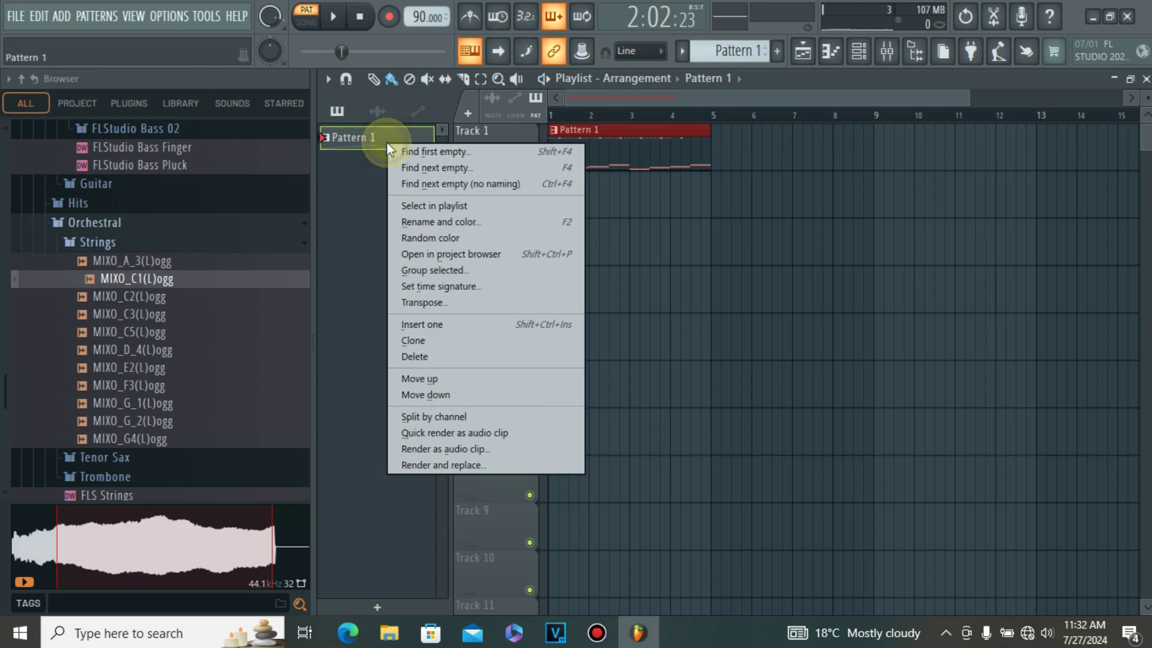
click(423, 238)
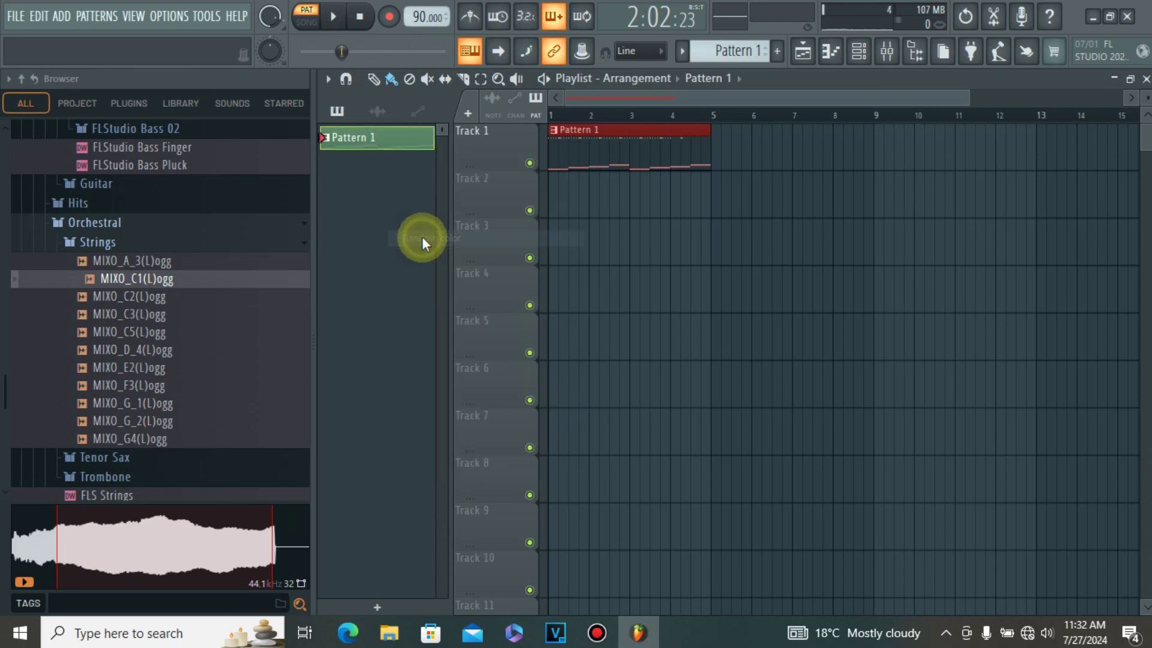
right_click(393, 150)
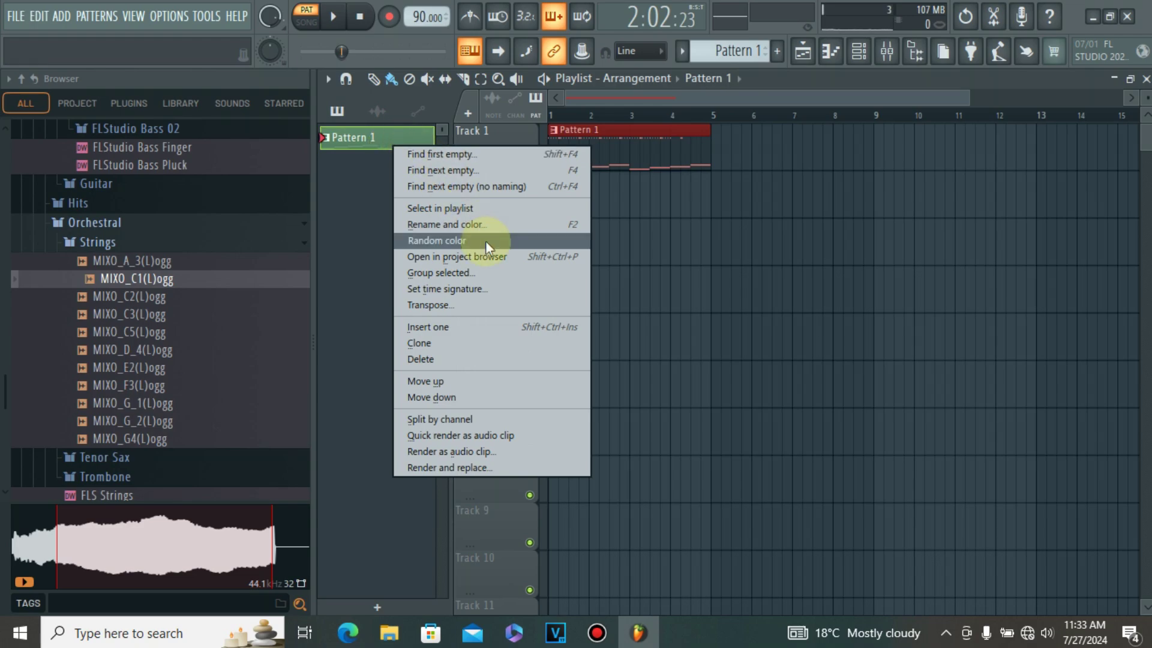
click(456, 223)
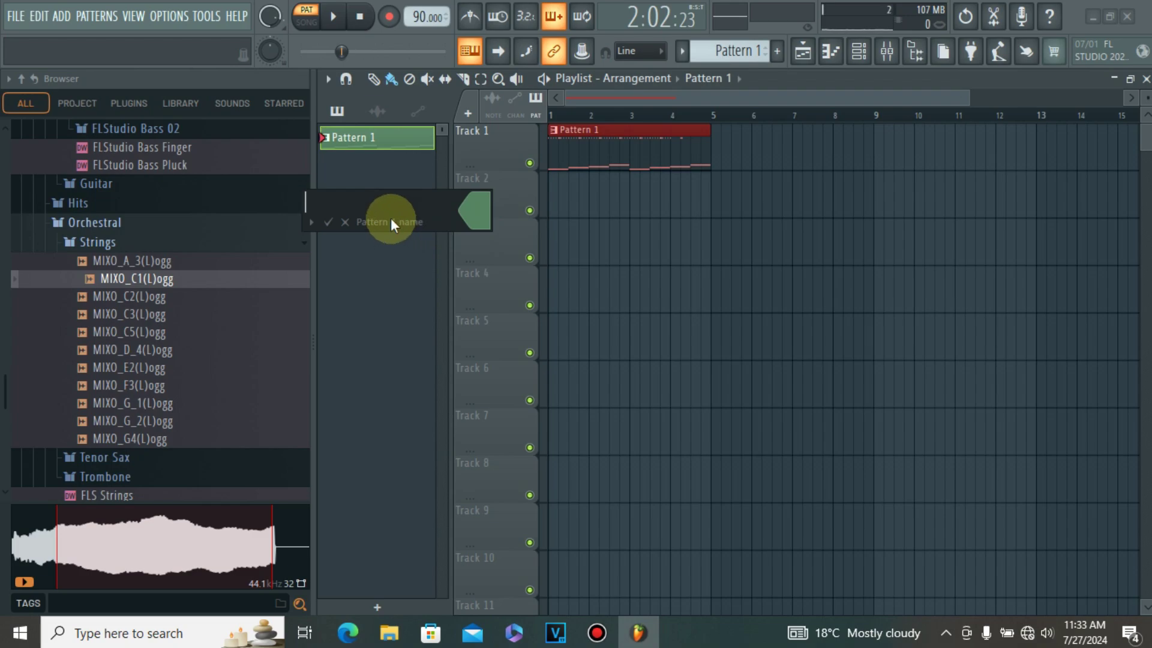
text(great 1)
click(327, 222)
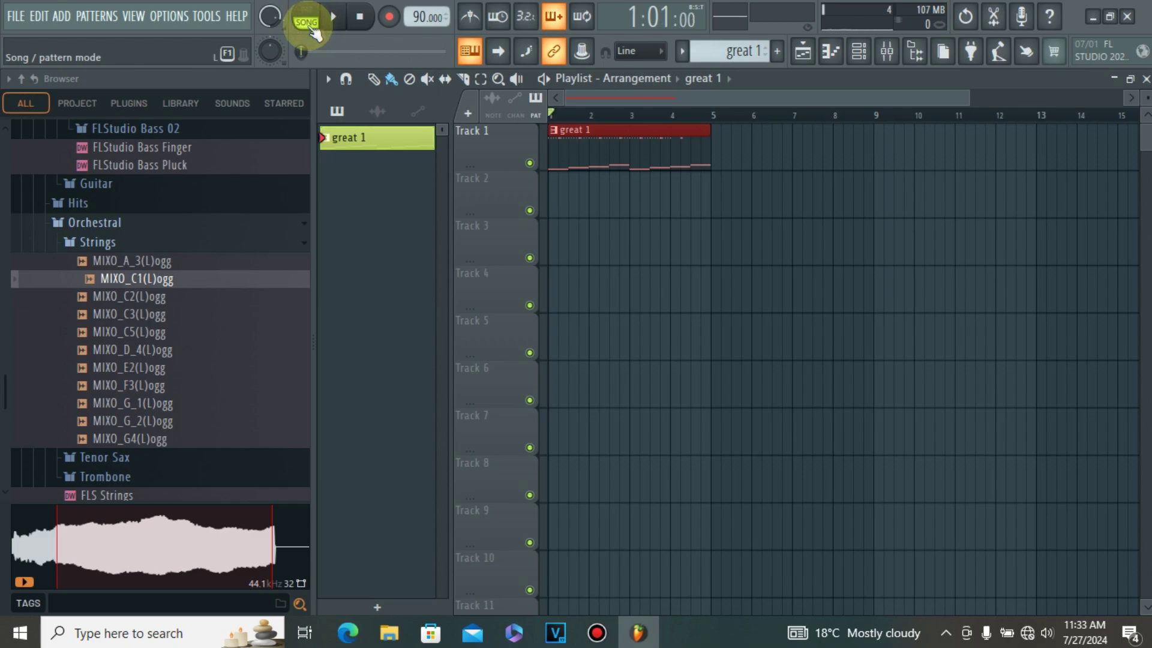
Play the great 1 clip in song mode from bar 1 and pause it.
click(333, 18)
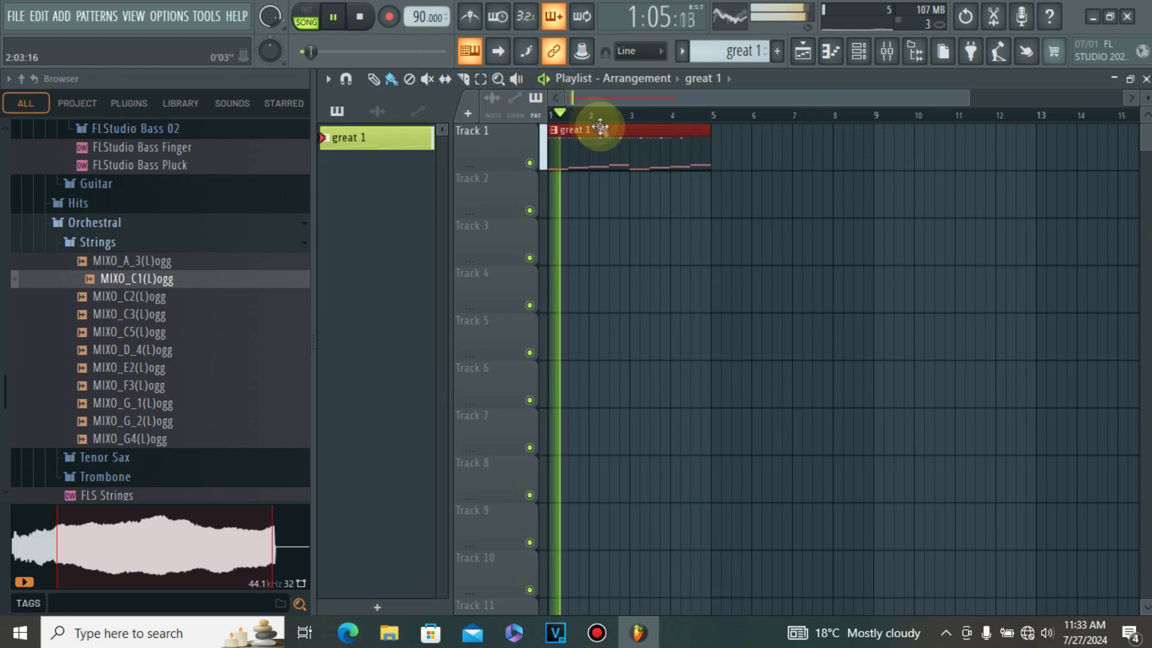
click(334, 18)
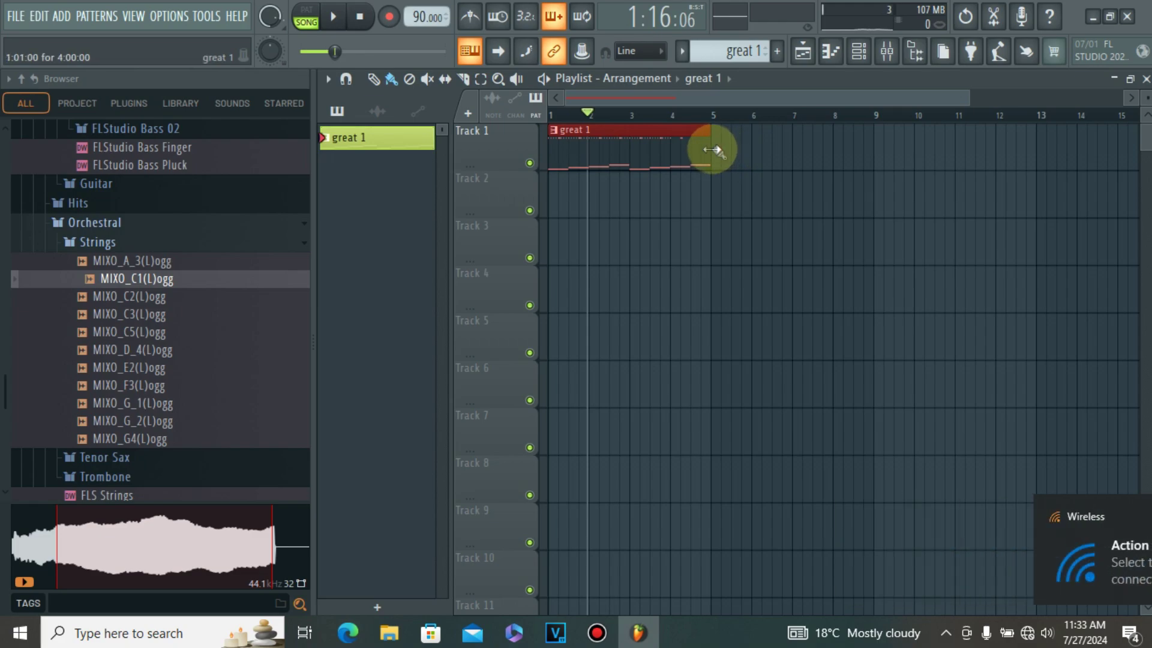
Duplicate the great 1 clip to bar 5 on Track 1 and play the extended arrangement.
key(ctrl+b)
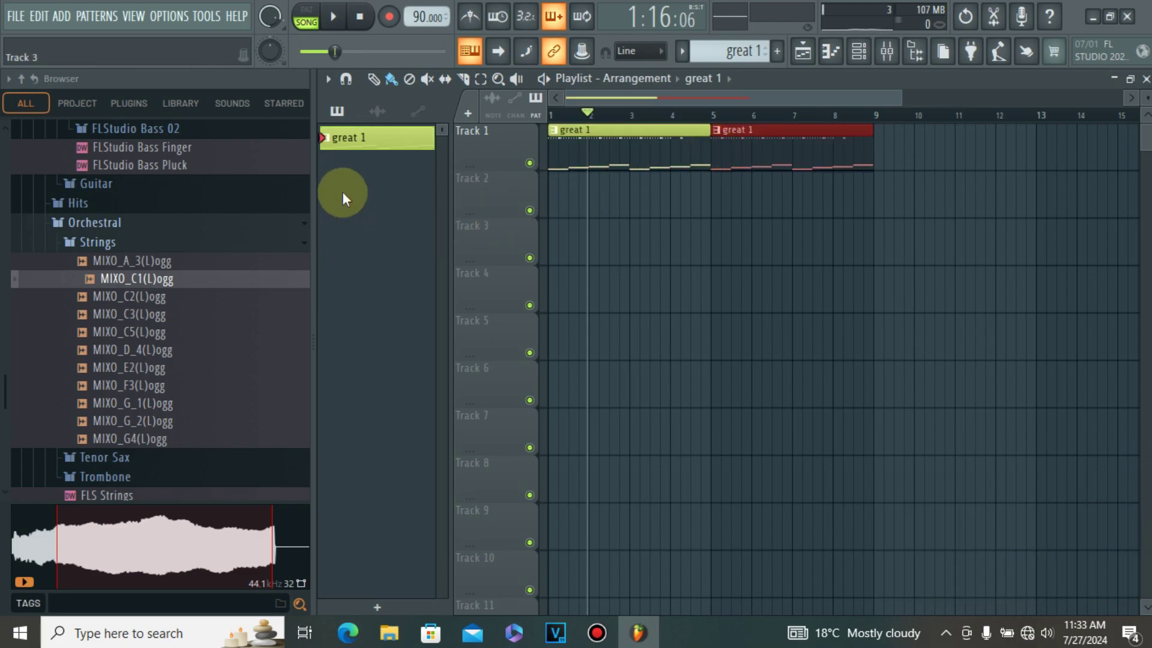
click(331, 23)
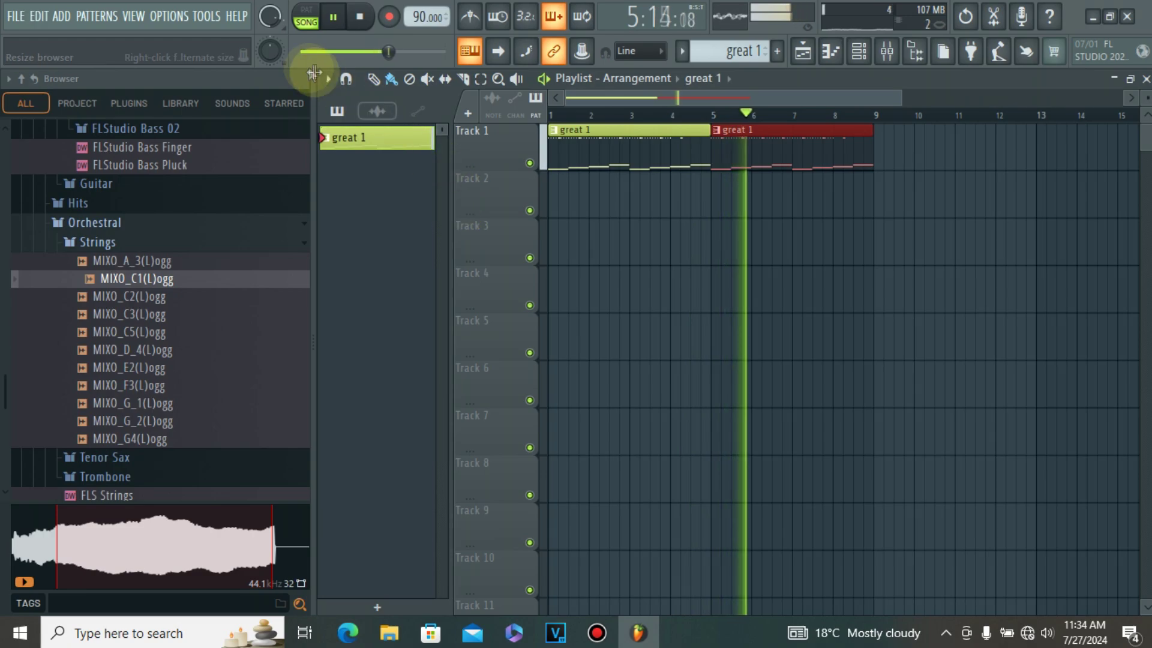
click(333, 16)
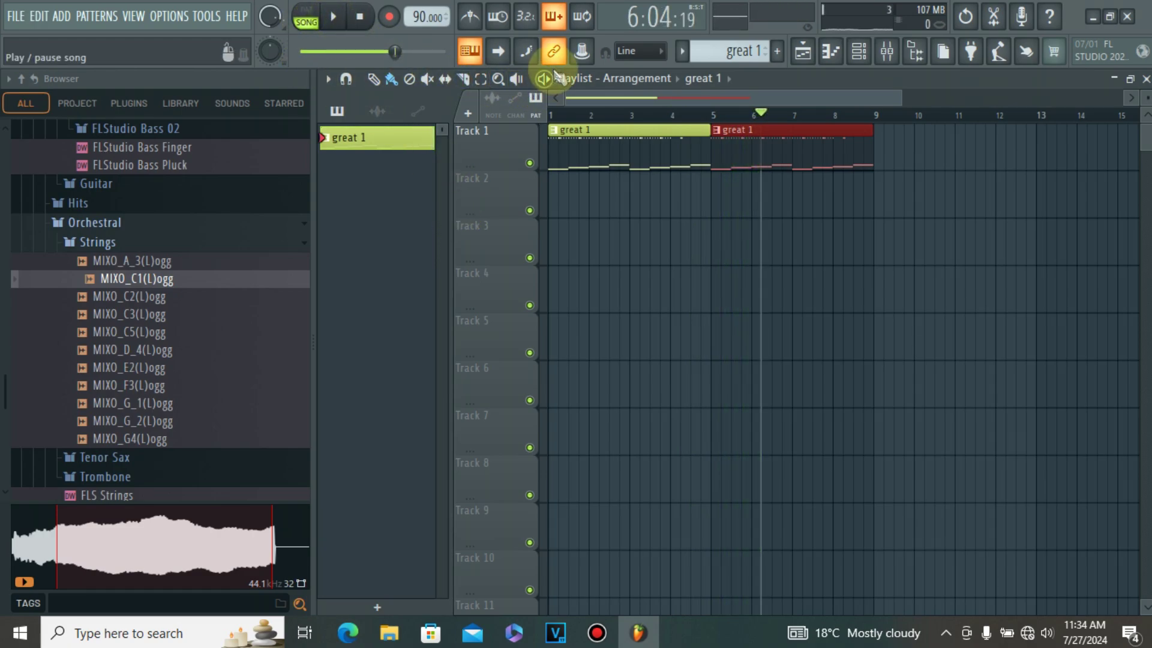
Open the channel rack and switch to the empty Pattern 2.
click(857, 57)
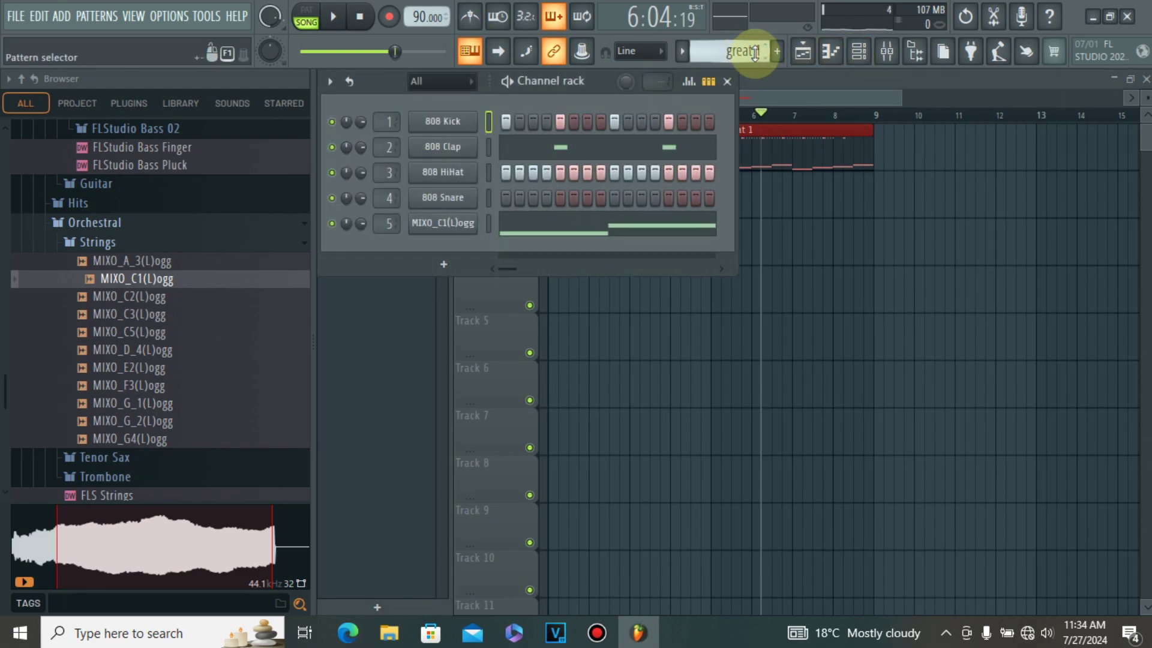
drag(729, 51, 729, 42)
click(407, 172)
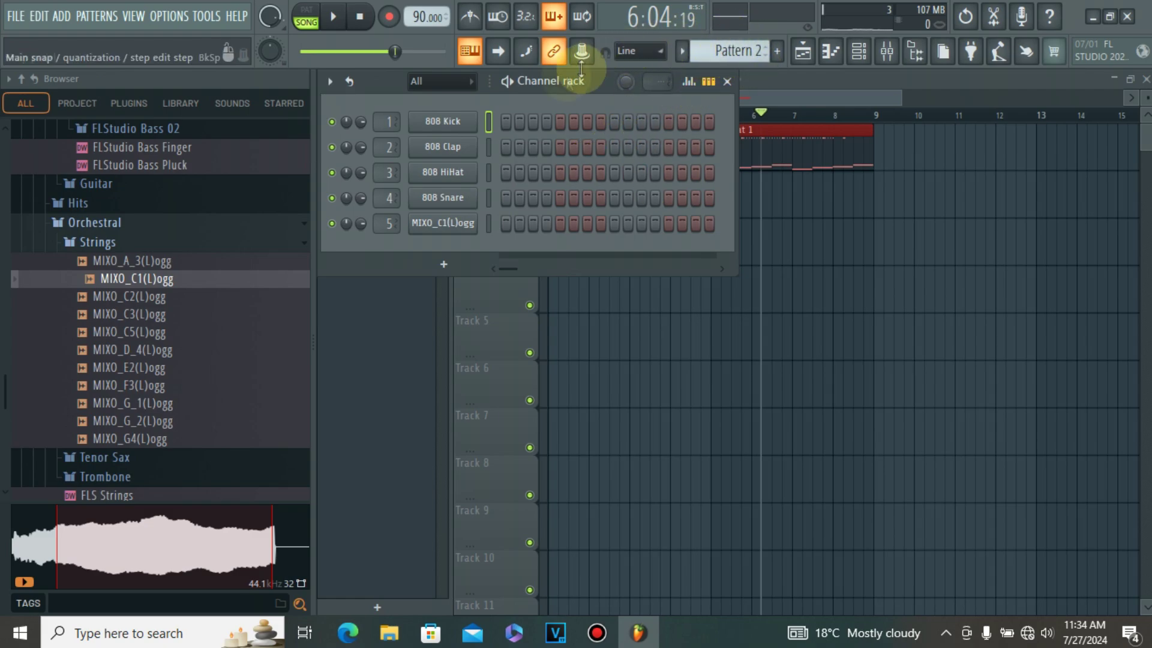
Load the Acoustic Guitar 03 preset from the Legacy guitar folder into the channel rack as a new channel.
scroll(115, 336, down, 5)
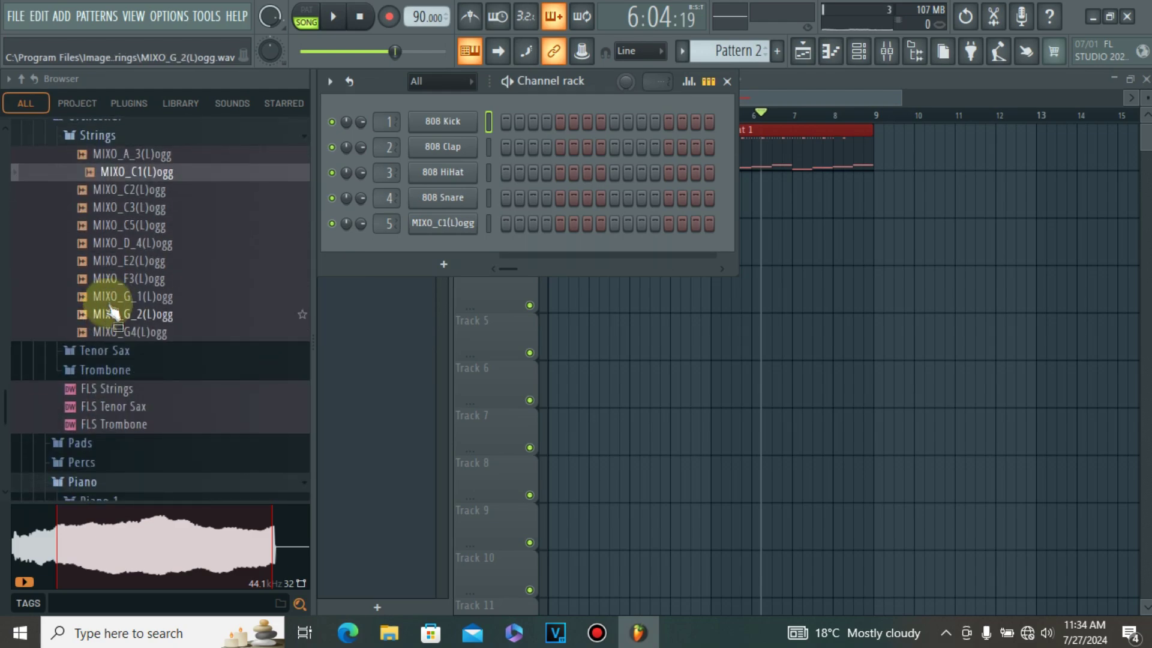
scroll(120, 273, up, 4)
scroll(120, 279, up, 1)
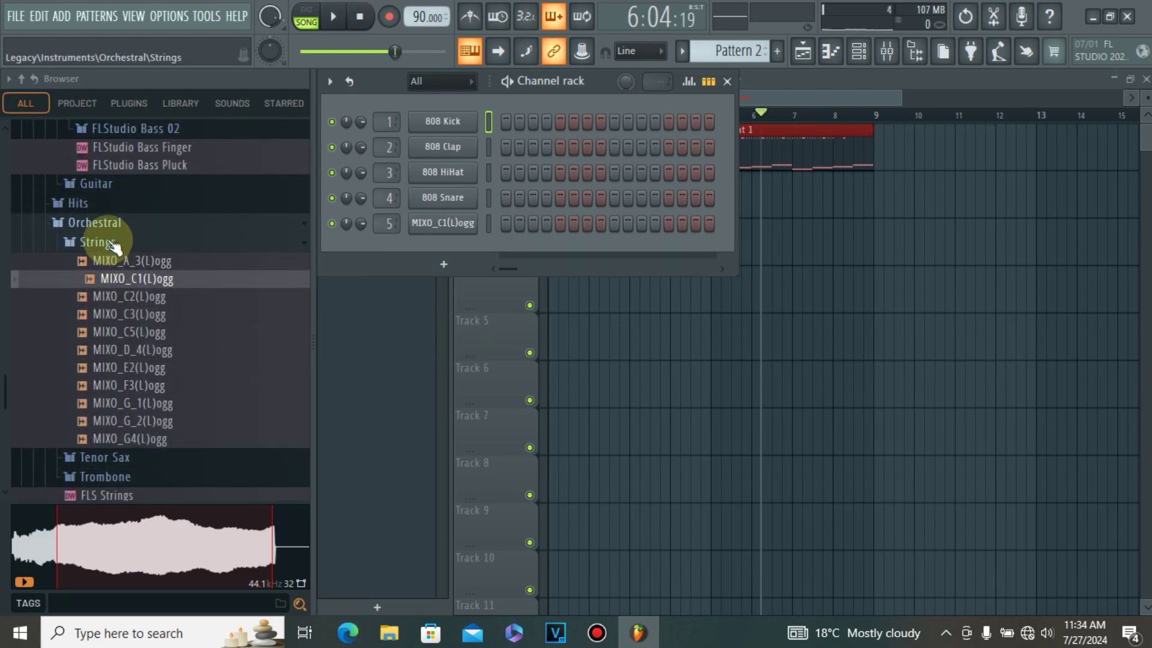
click(113, 243)
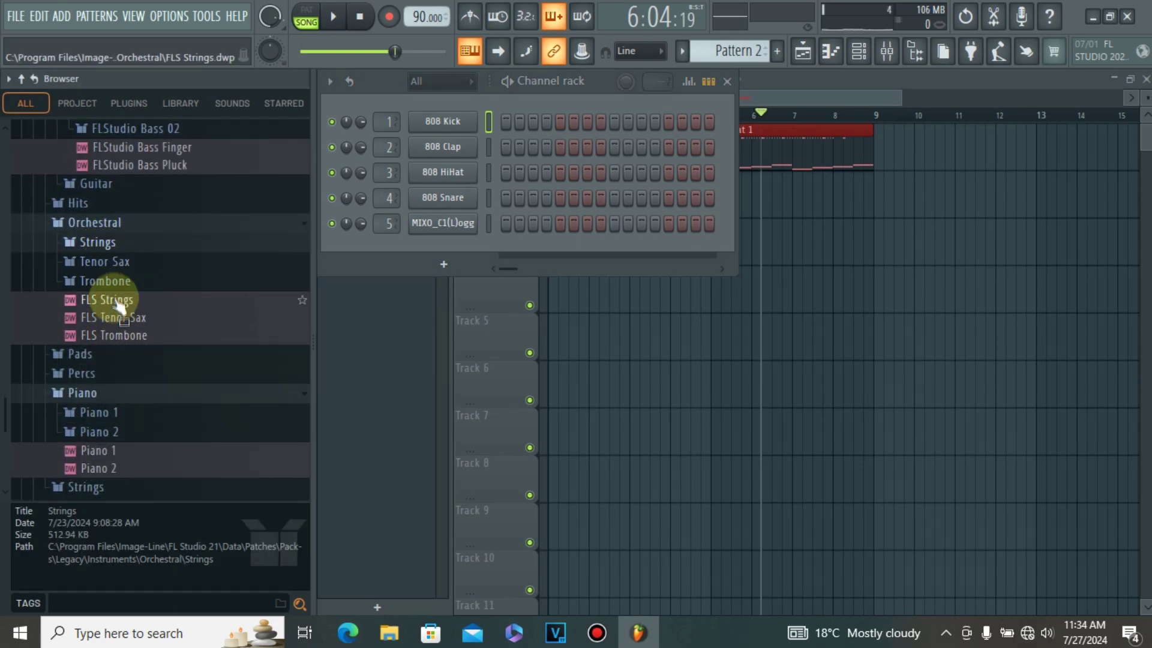
click(123, 186)
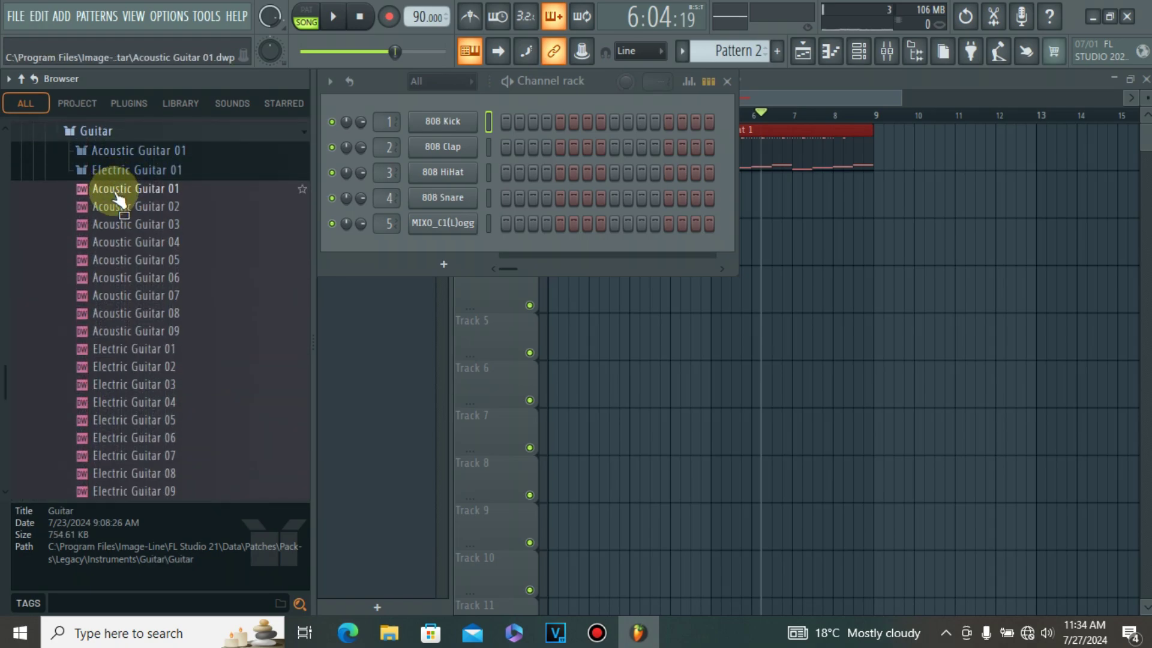
scroll(136, 258, down, 6)
scroll(117, 240, up, 6)
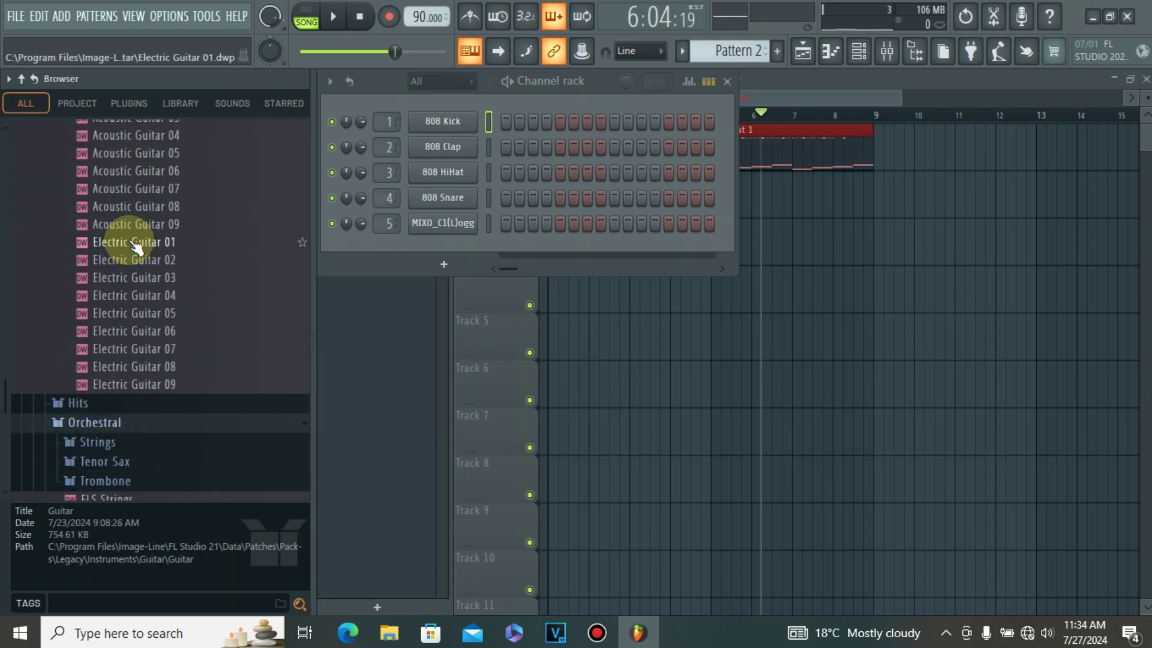
click(128, 225)
drag(147, 229, 413, 240)
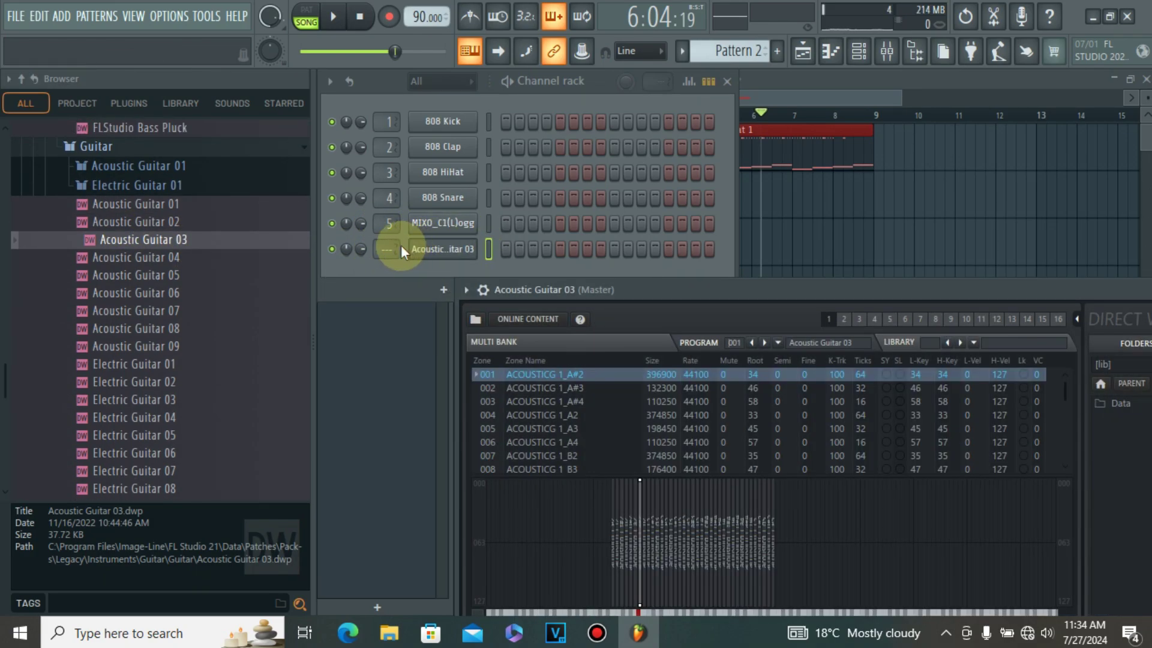
Route the Acoustic Guitar 03 channel to mixer track 6 and close its DirectWave window.
click(393, 255)
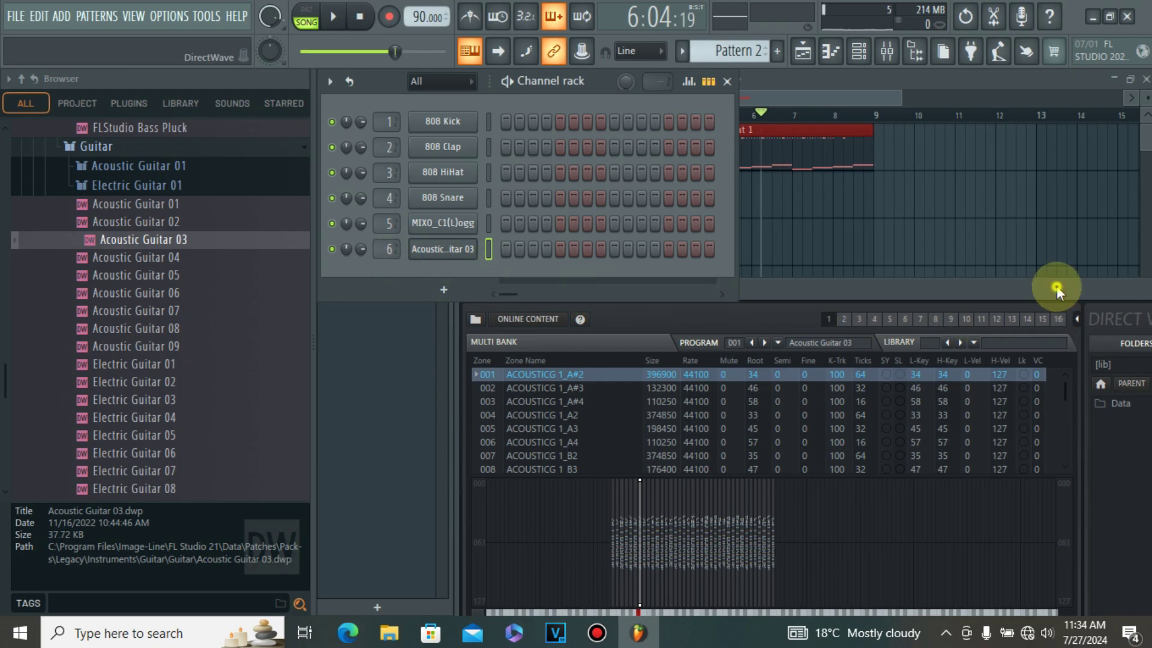
drag(1057, 286, 913, 300)
click(1037, 303)
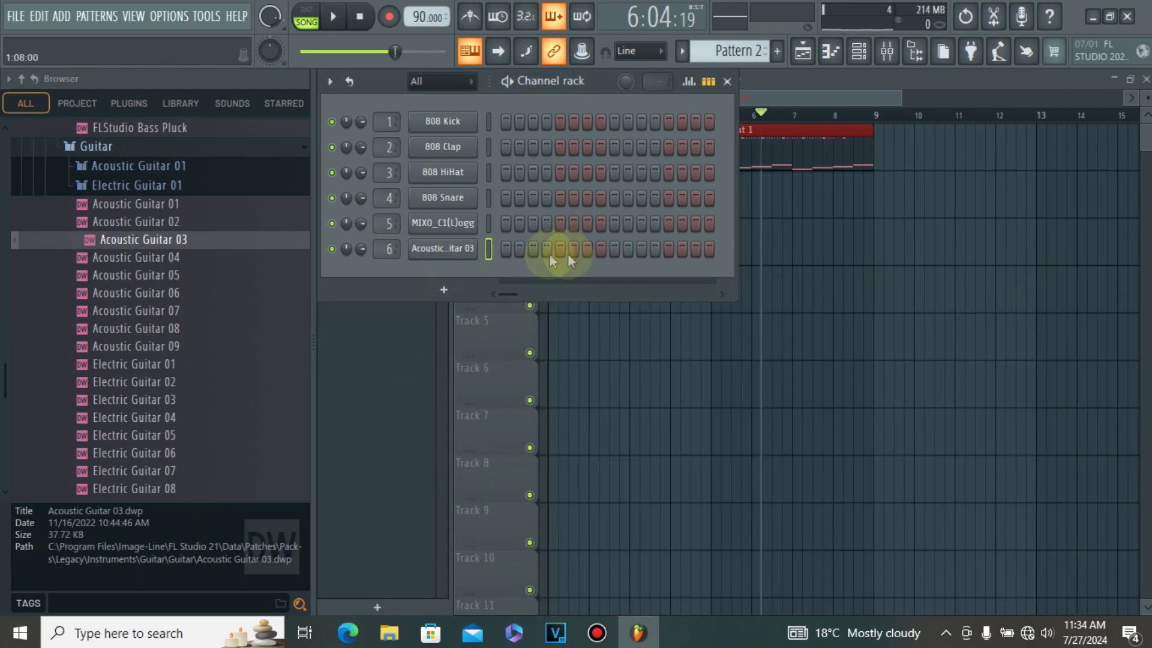
Open the piano roll for Acoustic Guitar 03 and audition its keys around C4.
right_click(431, 249)
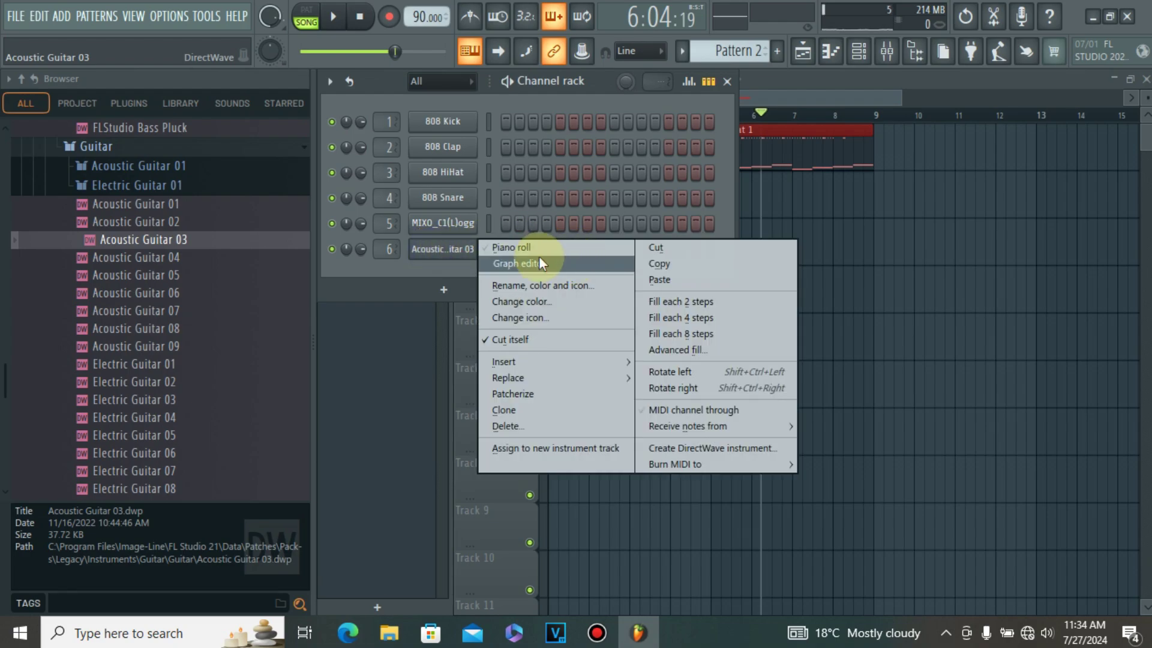
click(538, 247)
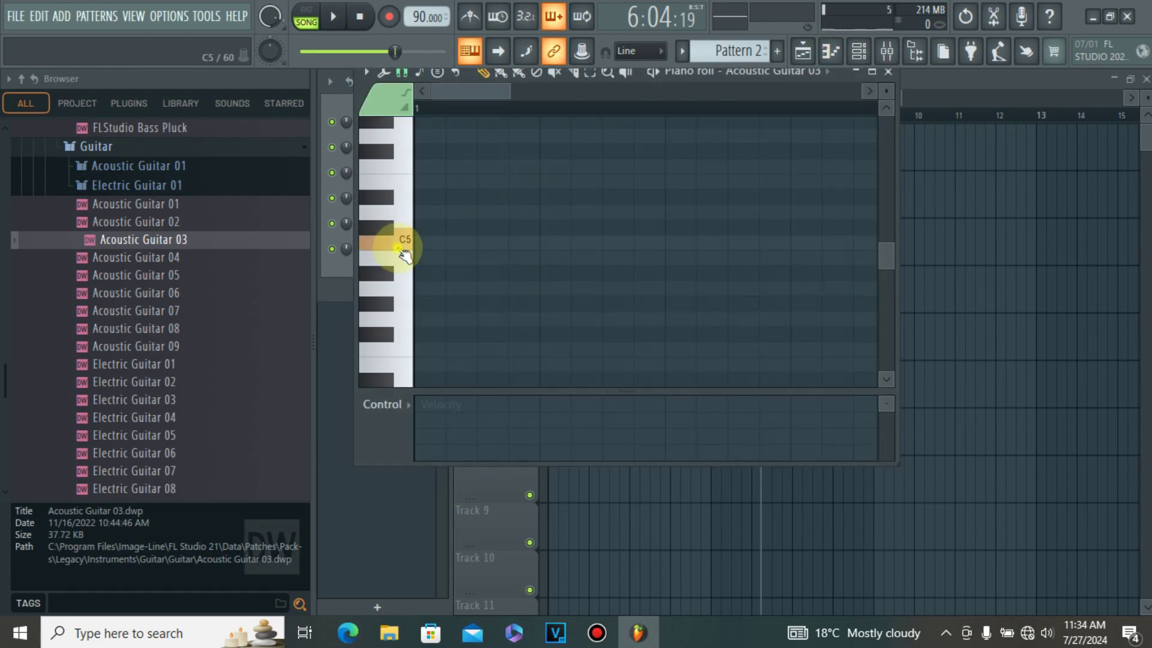
scroll(401, 248, down, 3)
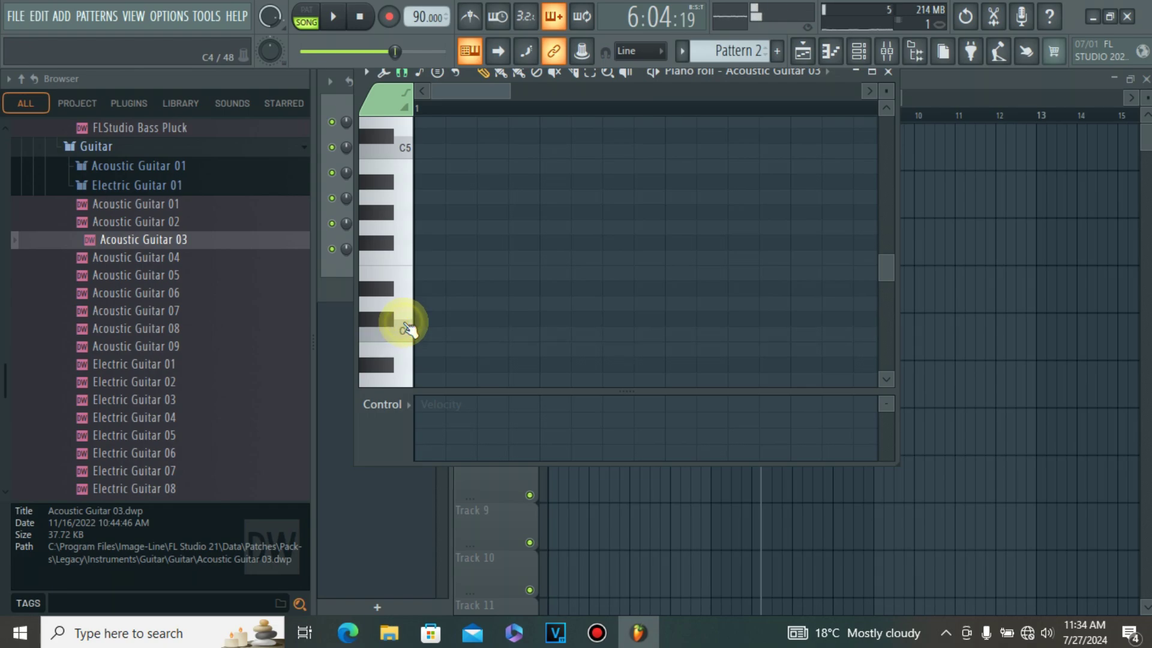
scroll(408, 327, down, 2)
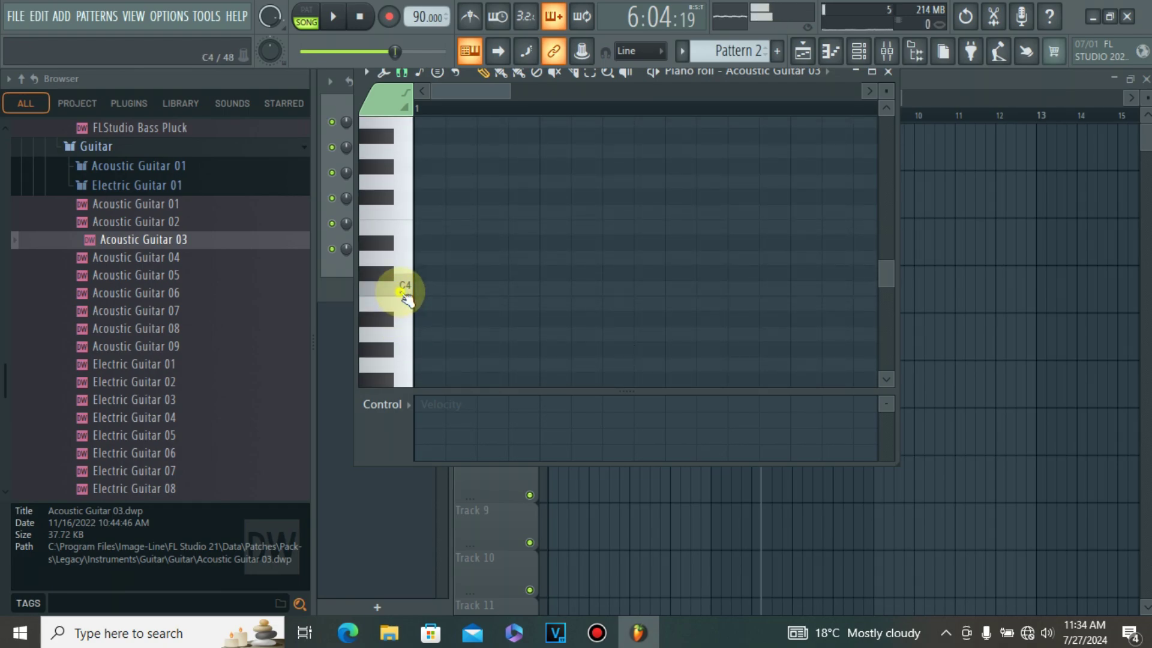
click(407, 297)
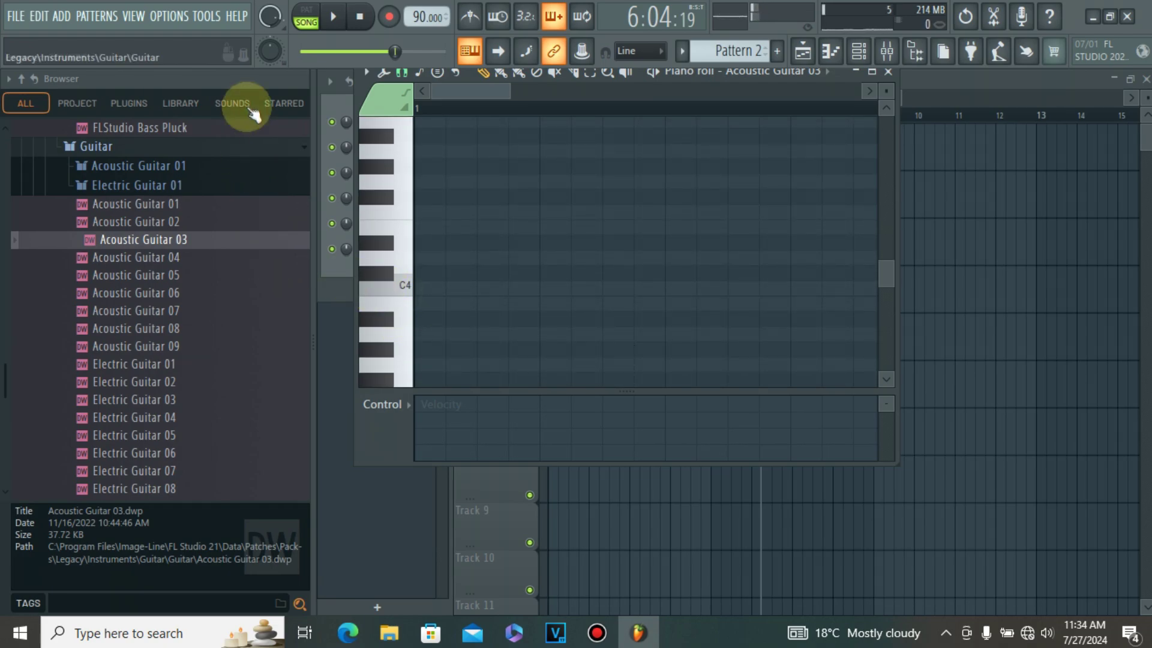
Switch to pattern mode and try recording a C4 guitar note in Pattern 2 with the metronome on.
click(308, 22)
click(470, 16)
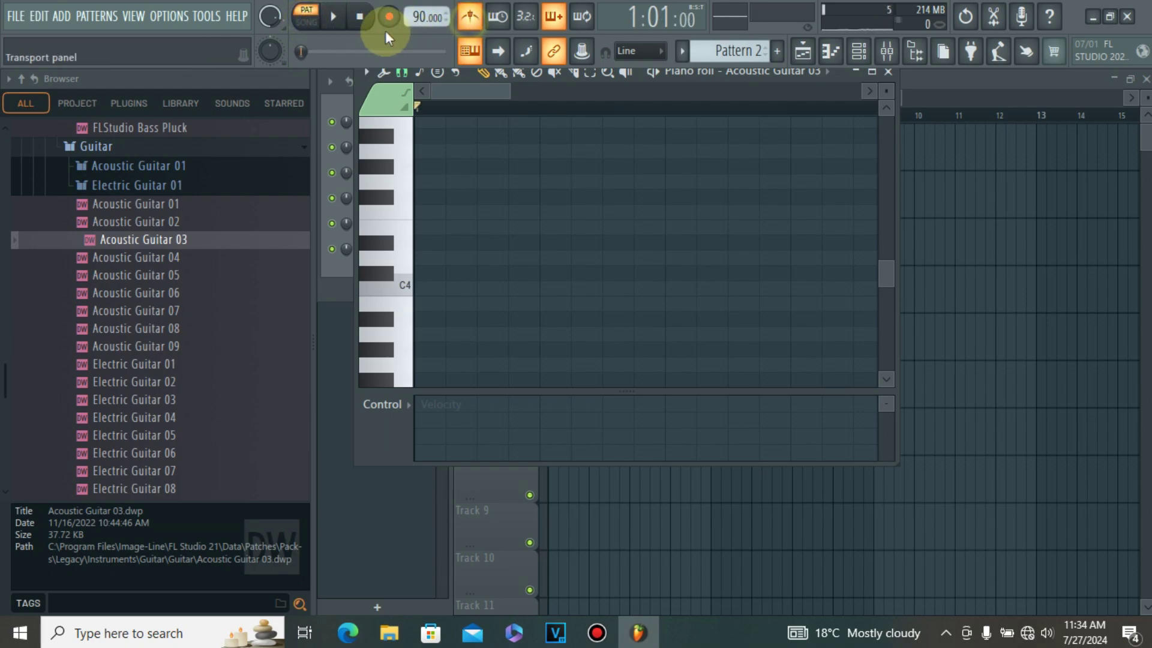
click(333, 16)
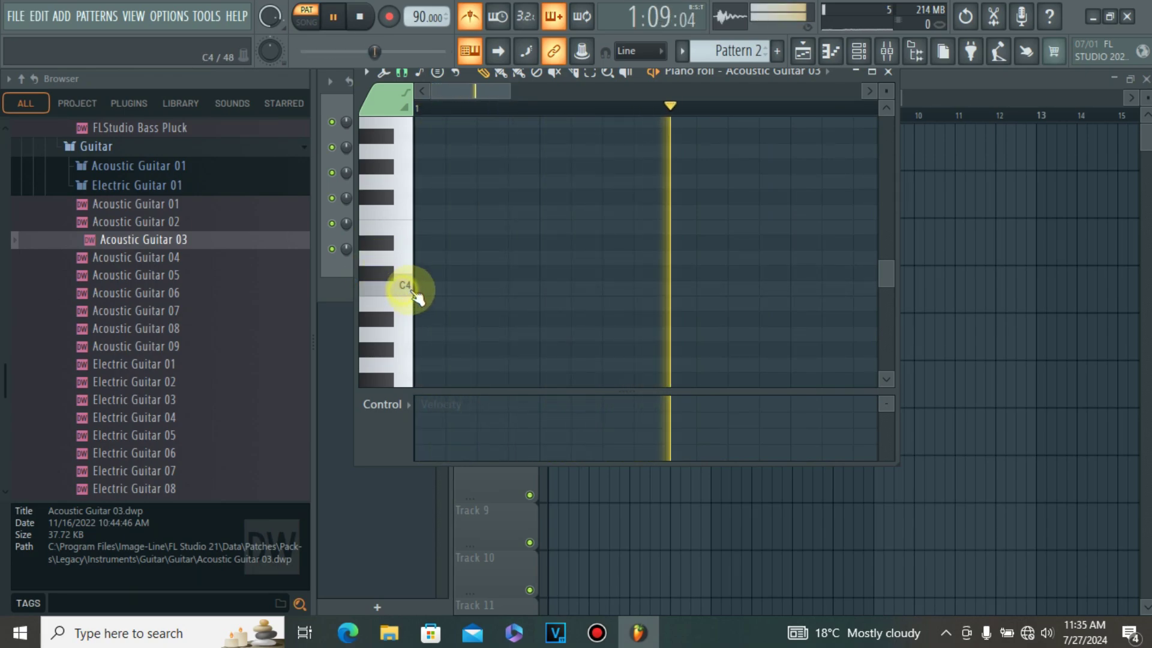
drag(427, 291, 390, 292)
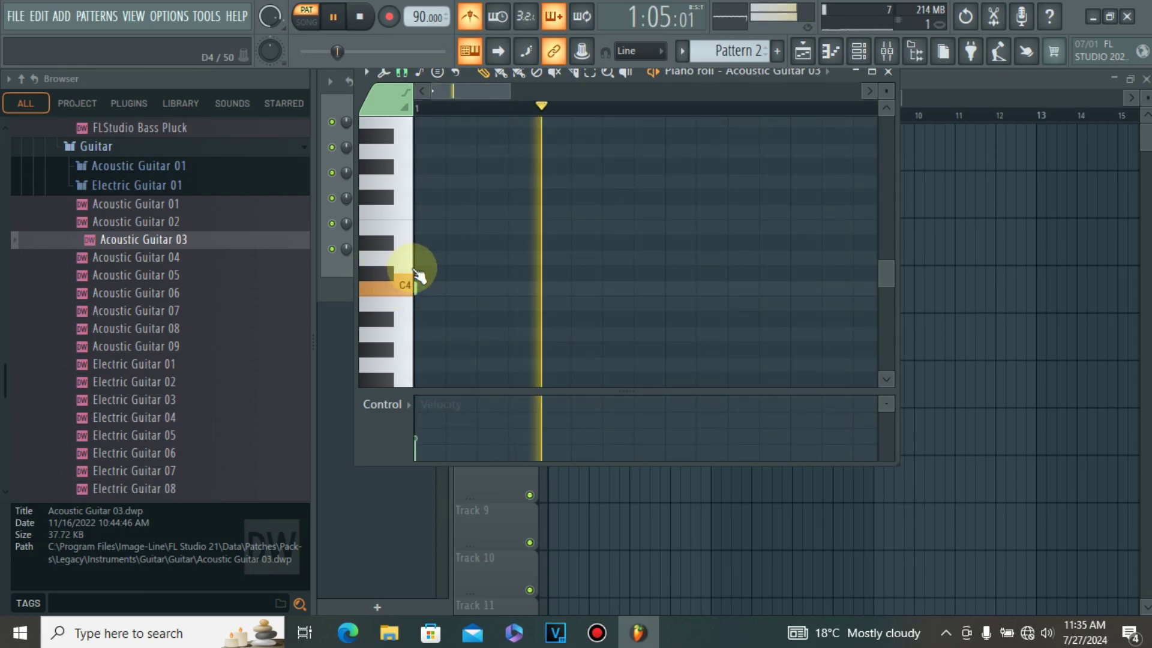
click(471, 18)
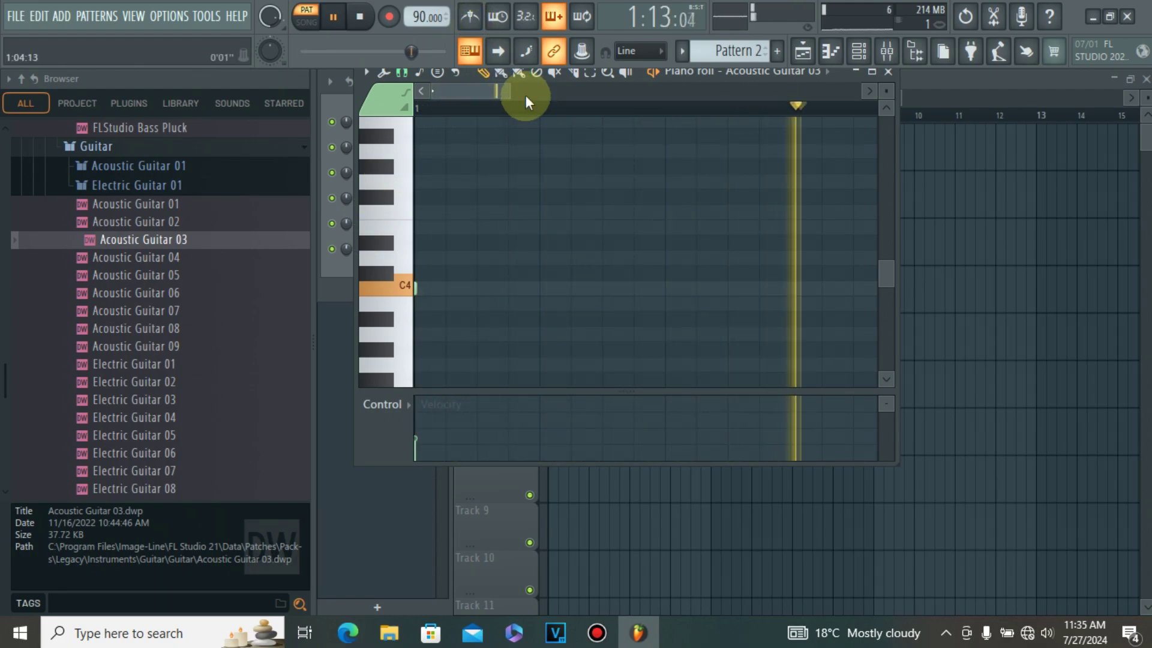
Close the Acoustic Guitar 03 piano roll and pause the pattern playback.
drag(533, 113, 468, 108)
click(423, 92)
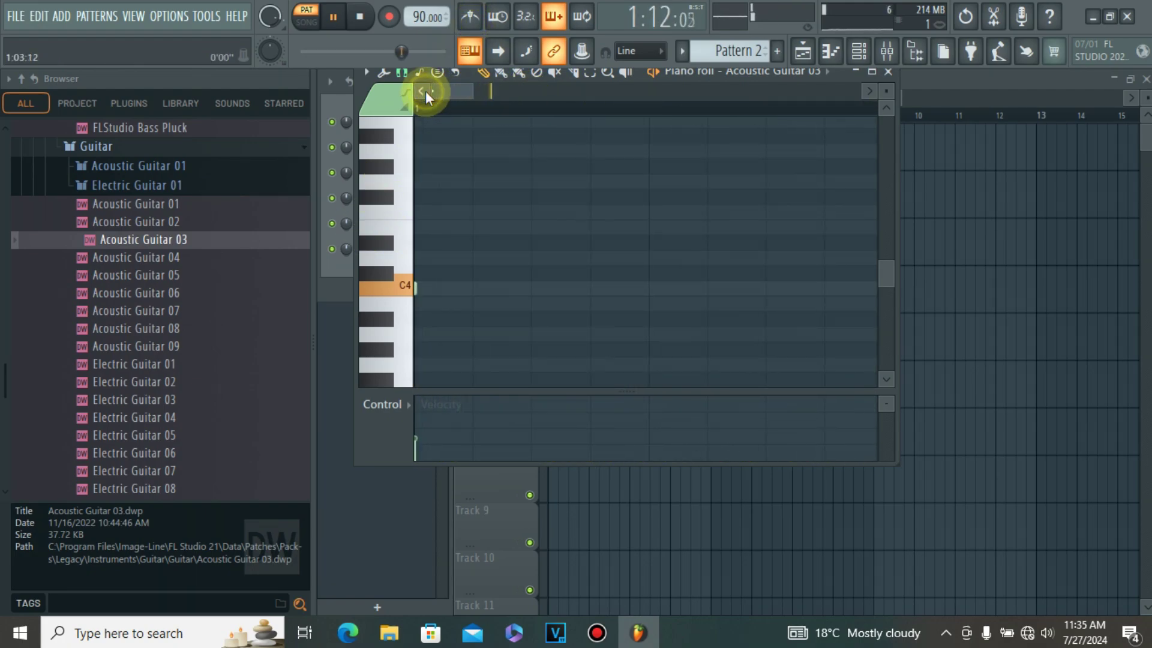
click(887, 72)
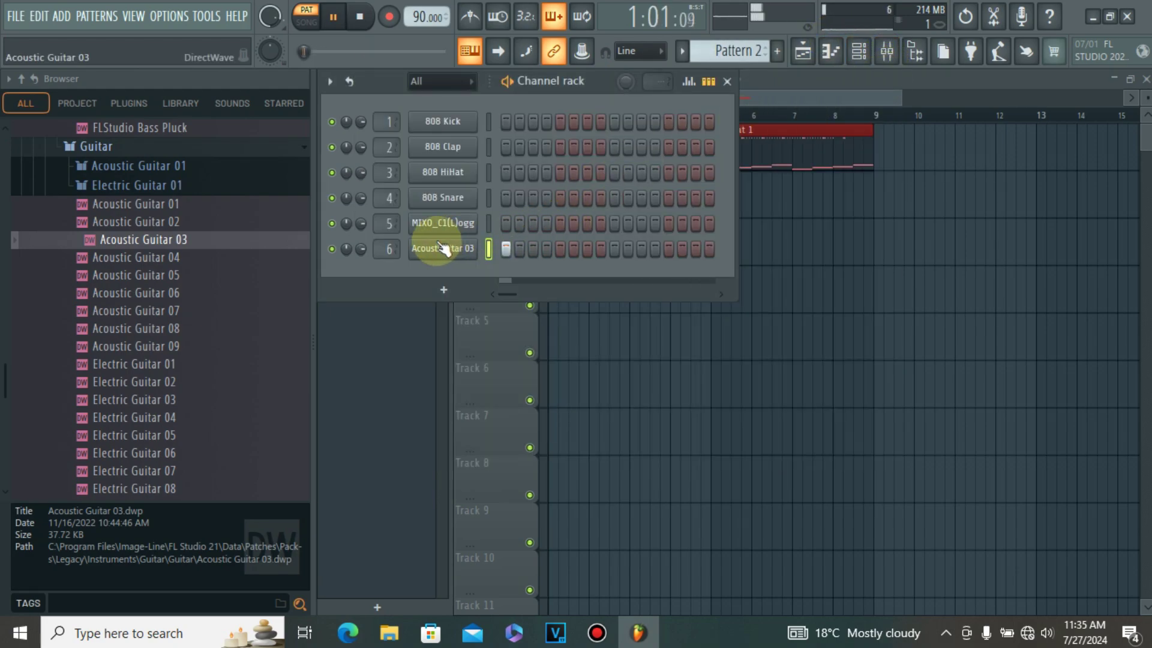
click(333, 16)
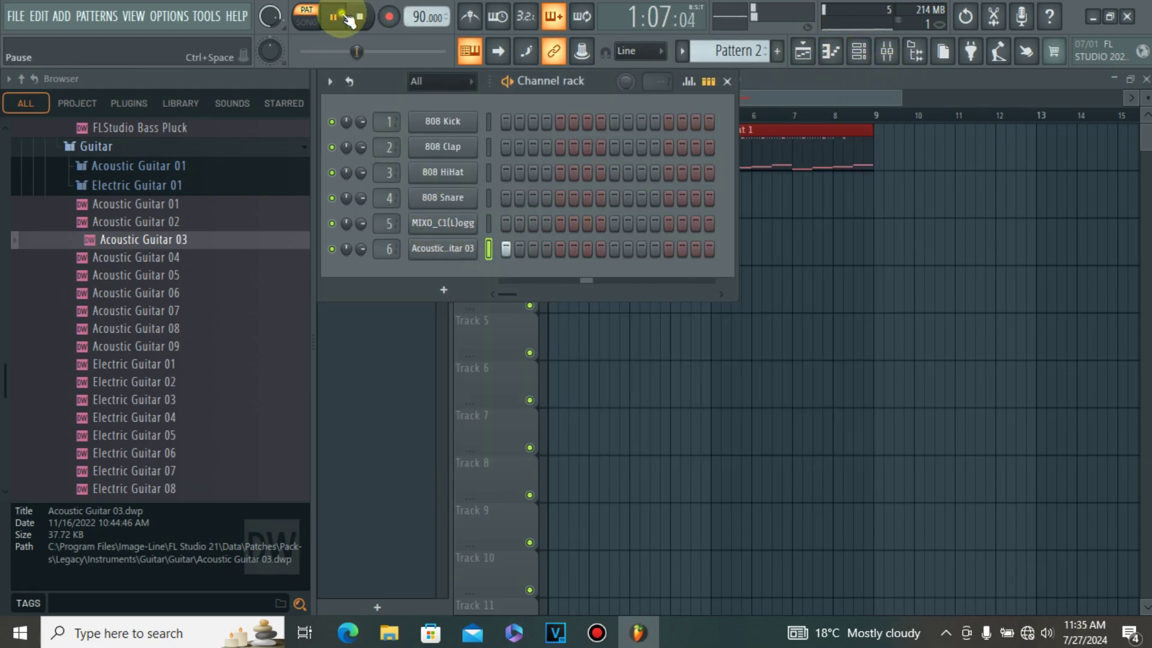
Delete the Acoustic Guitar 03 channel from the channel rack.
right_click(443, 249)
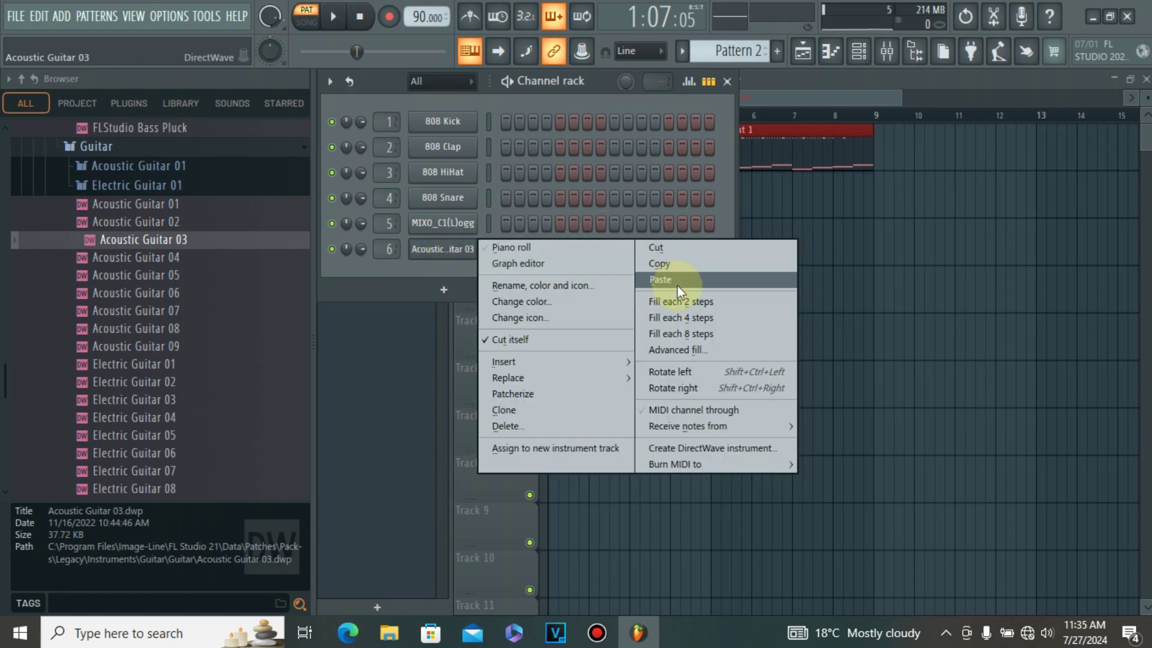
click(521, 426)
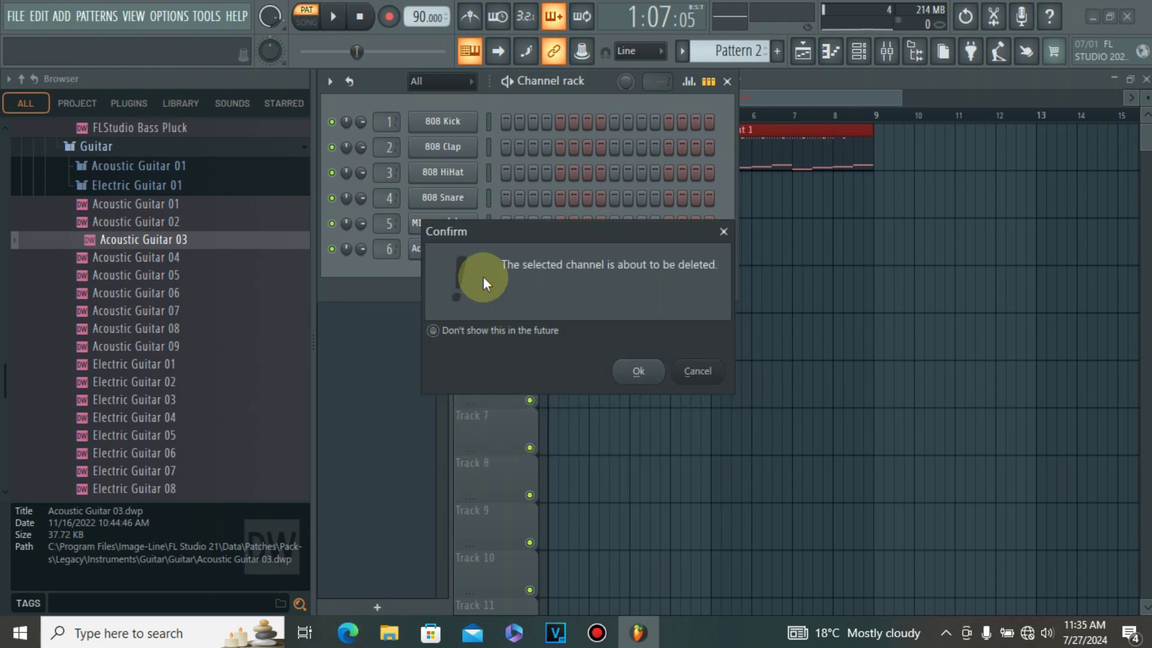
click(639, 371)
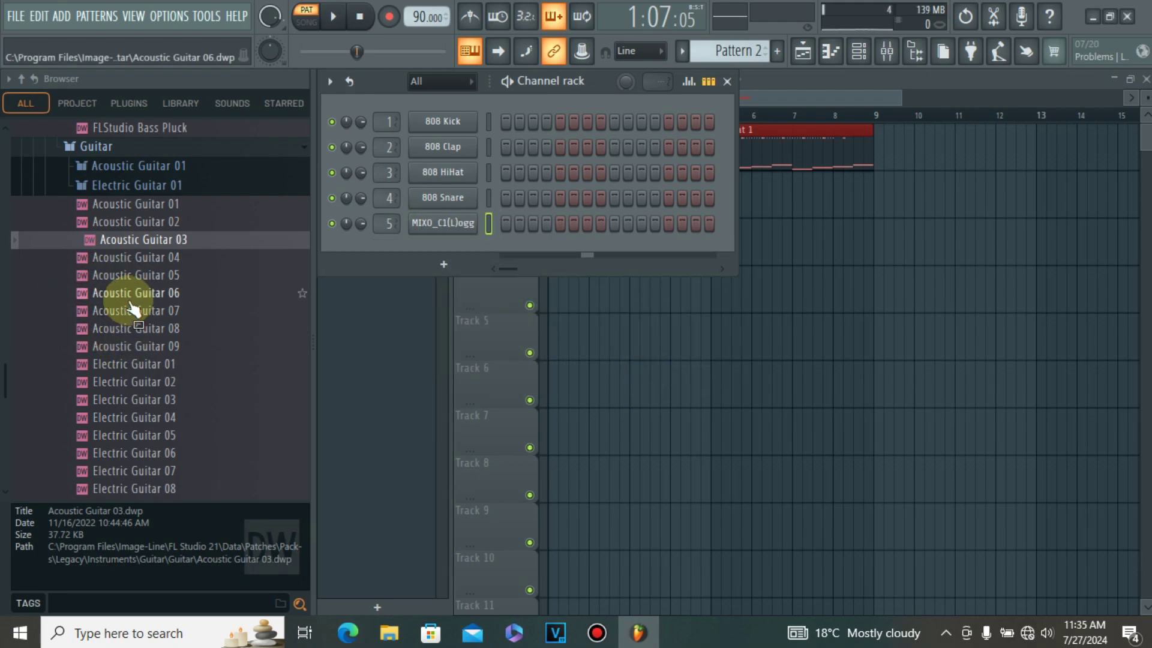
Browse the Legacy bass sounds and the guitar, keyboard and orchestral presets in the Instruments pack.
scroll(114, 304, up, 5)
scroll(132, 309, down, 4)
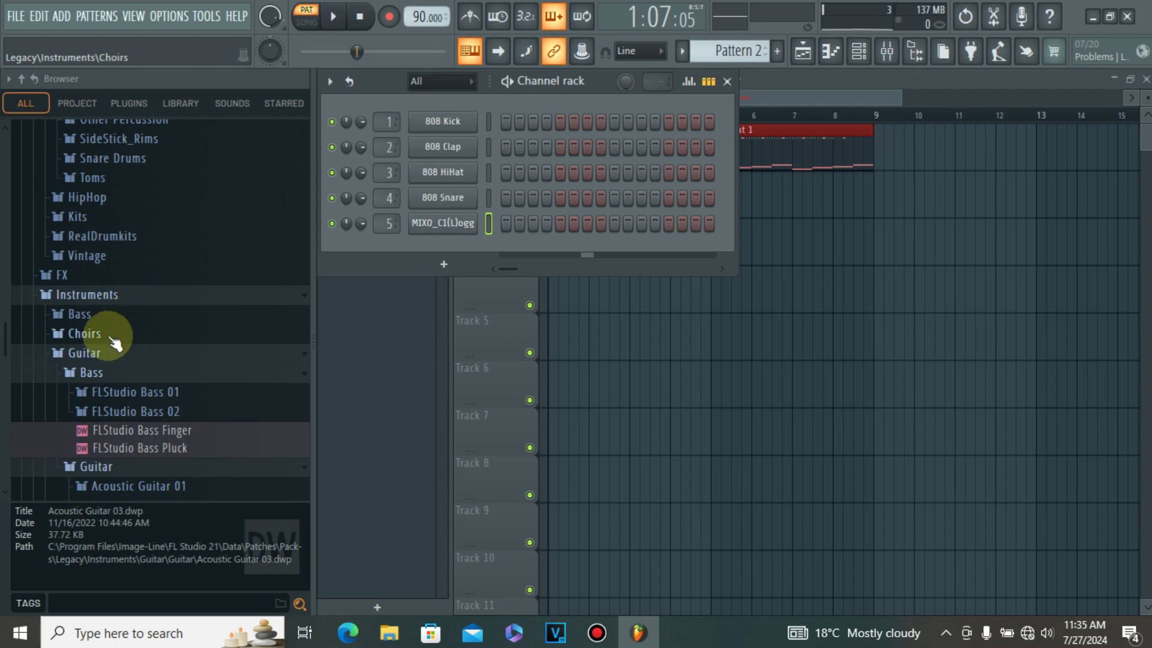
click(83, 316)
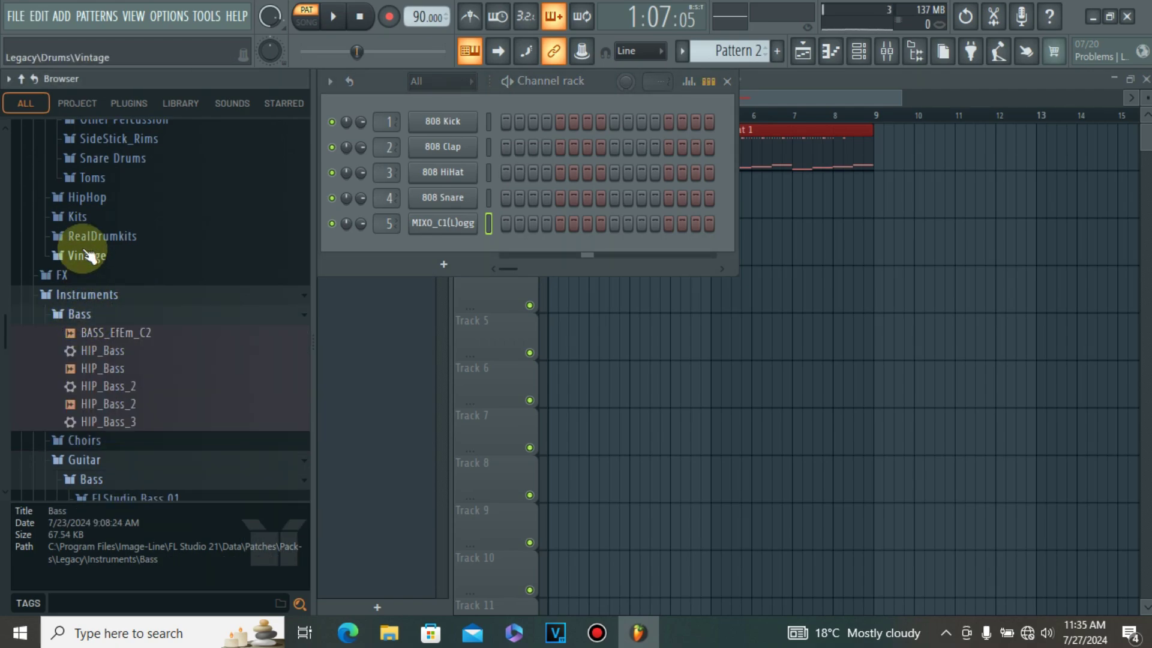
scroll(84, 204, up, 5)
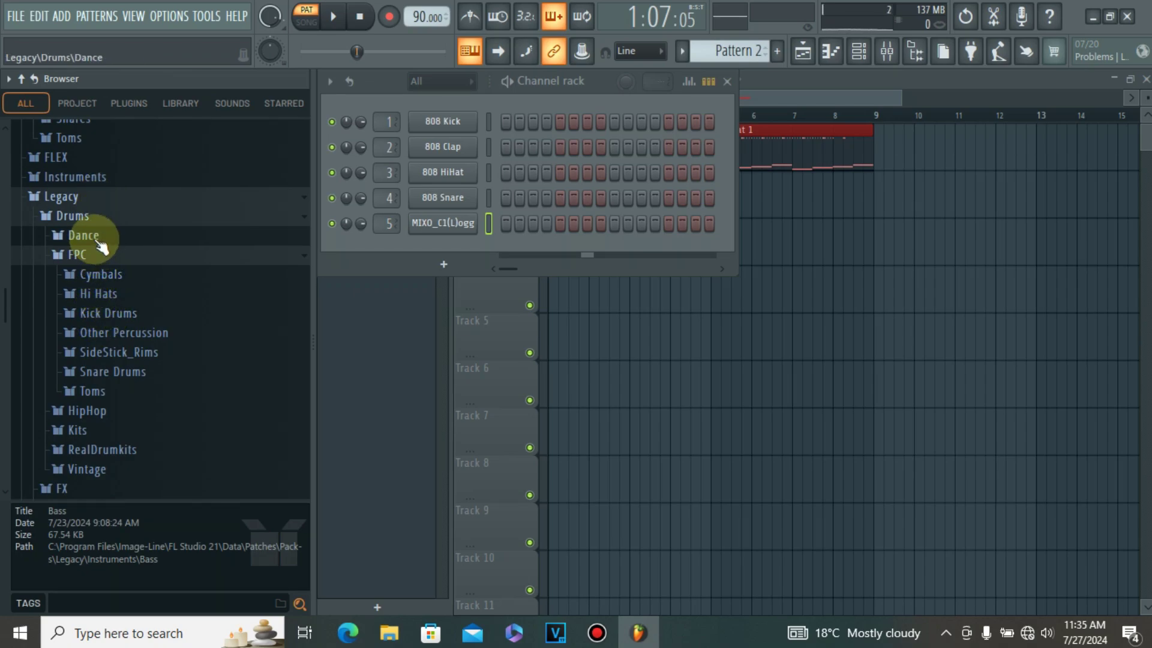
click(90, 180)
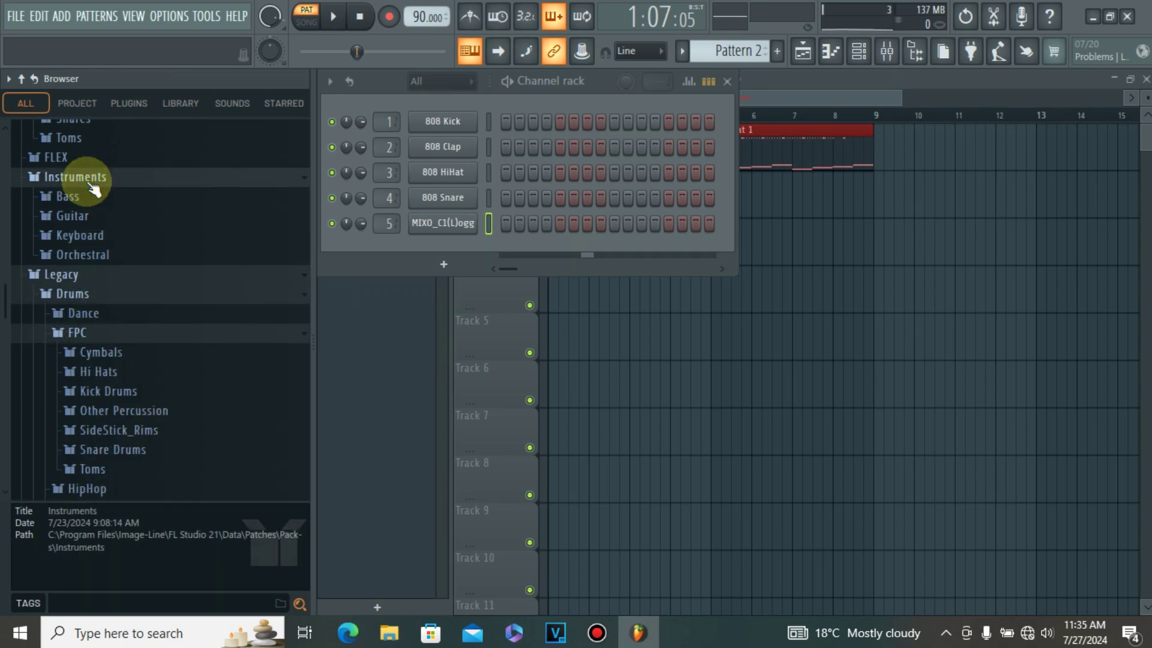
click(83, 217)
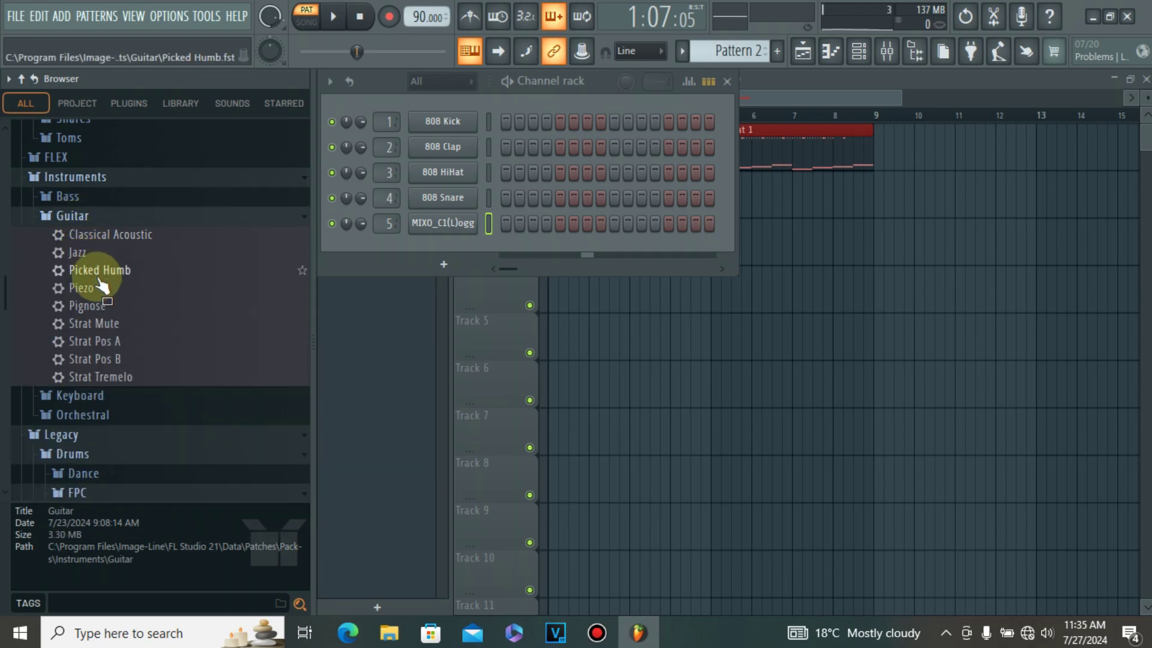
click(103, 397)
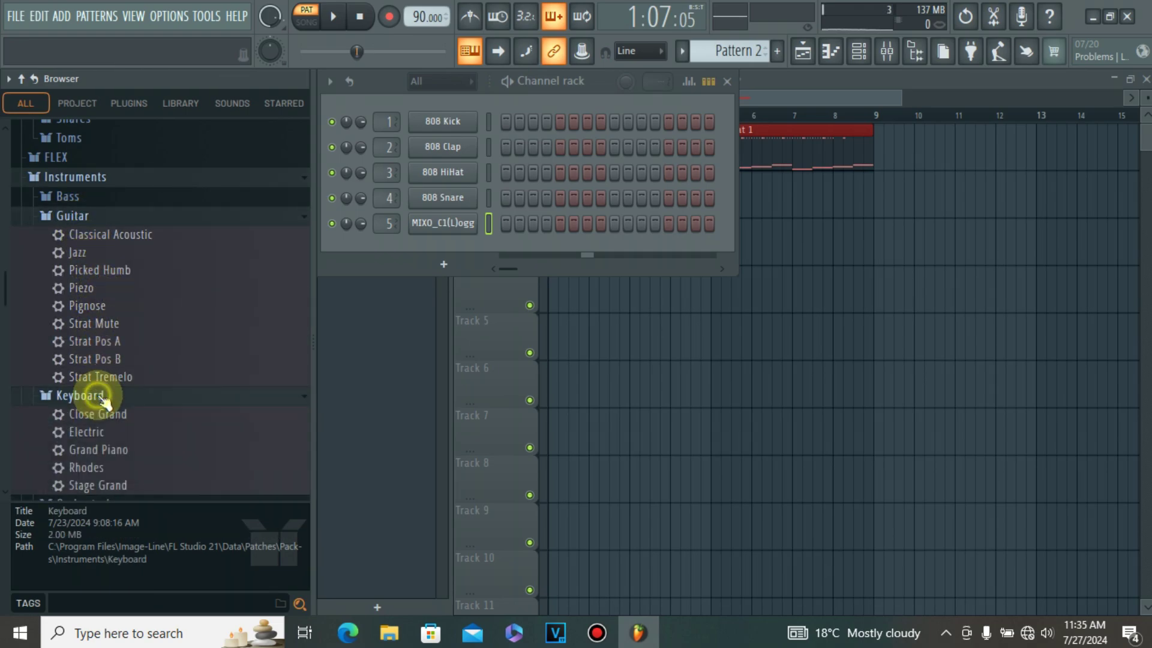
click(104, 397)
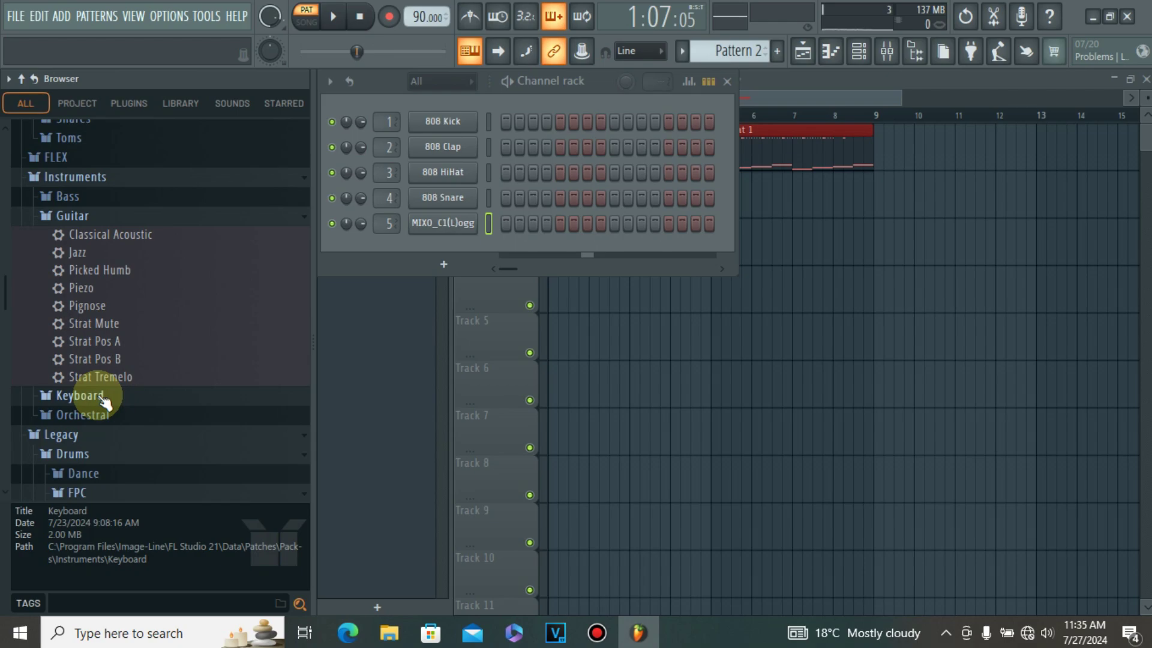
click(96, 415)
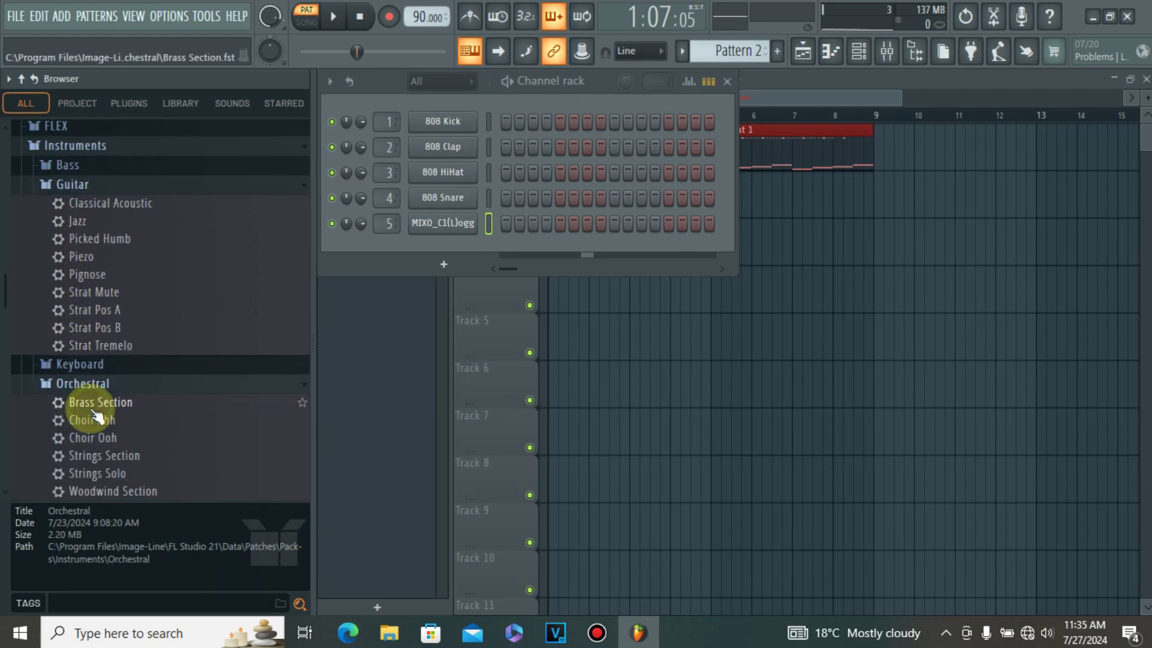
Add the Picked Humb guitar preset as a new channel and route it to mixer track 6.
click(96, 243)
drag(146, 233, 411, 252)
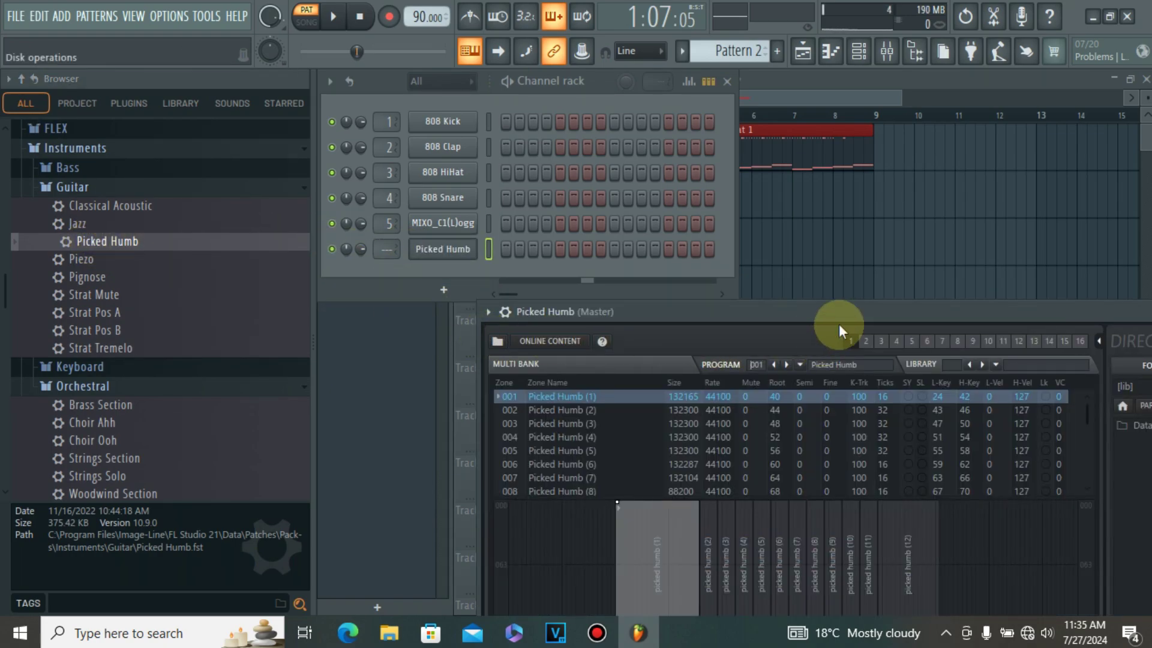
drag(804, 319, 648, 158)
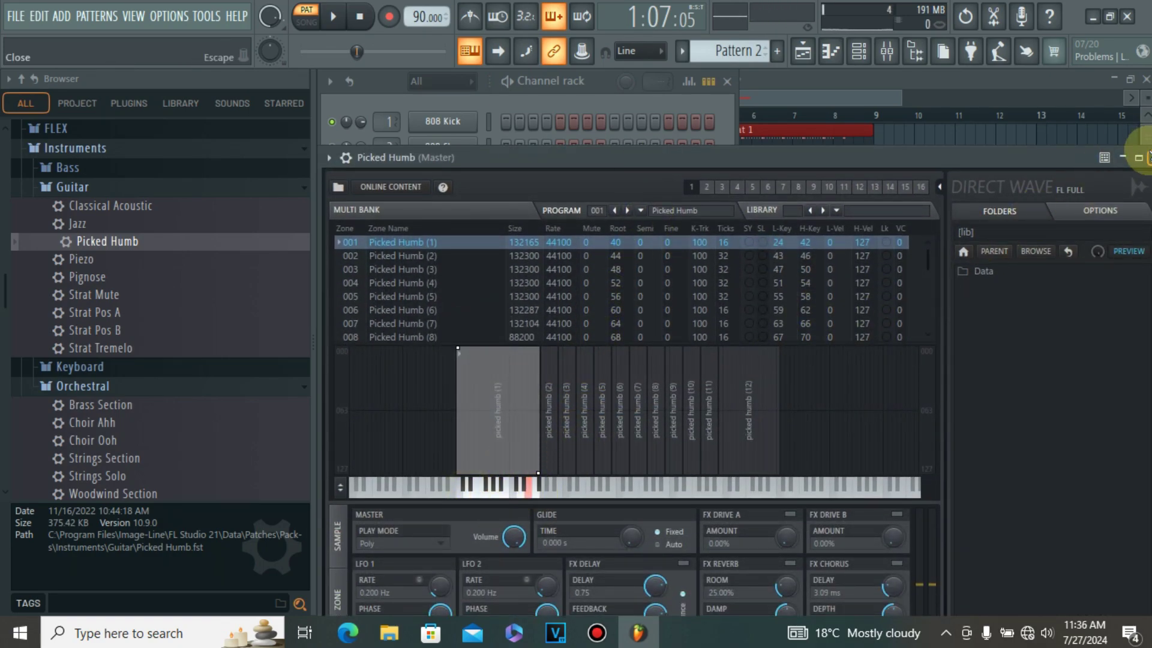
click(1148, 157)
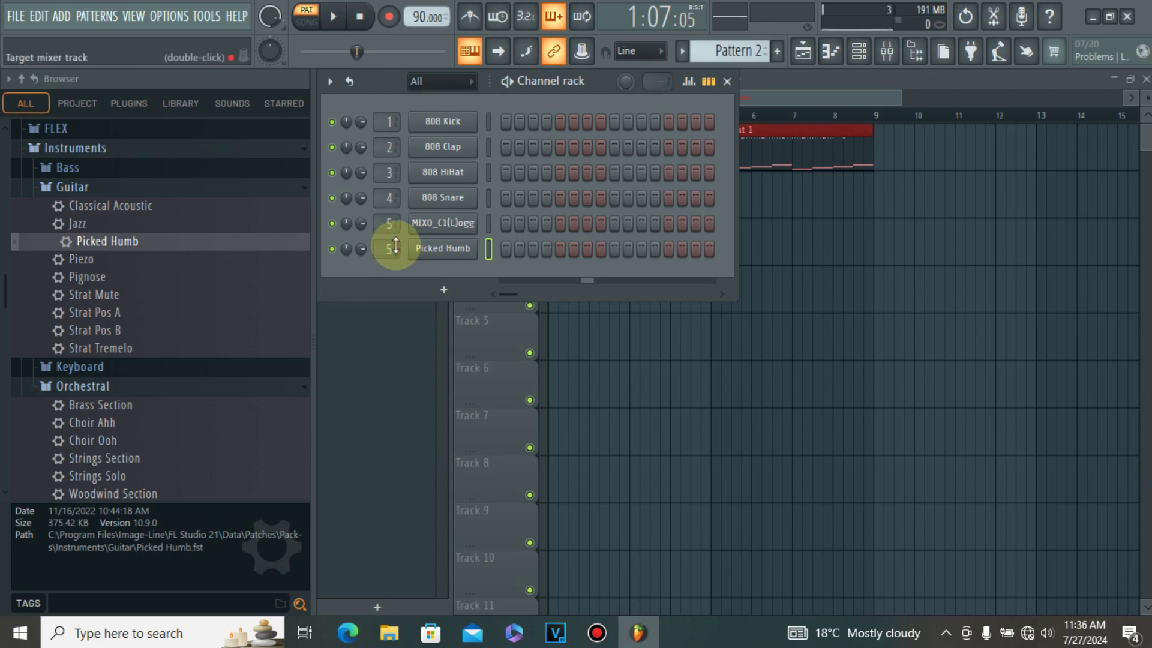
Open the Picked Humb channel's piano roll, start pattern playback and draw a one-step C4 note at the beginning.
right_click(431, 250)
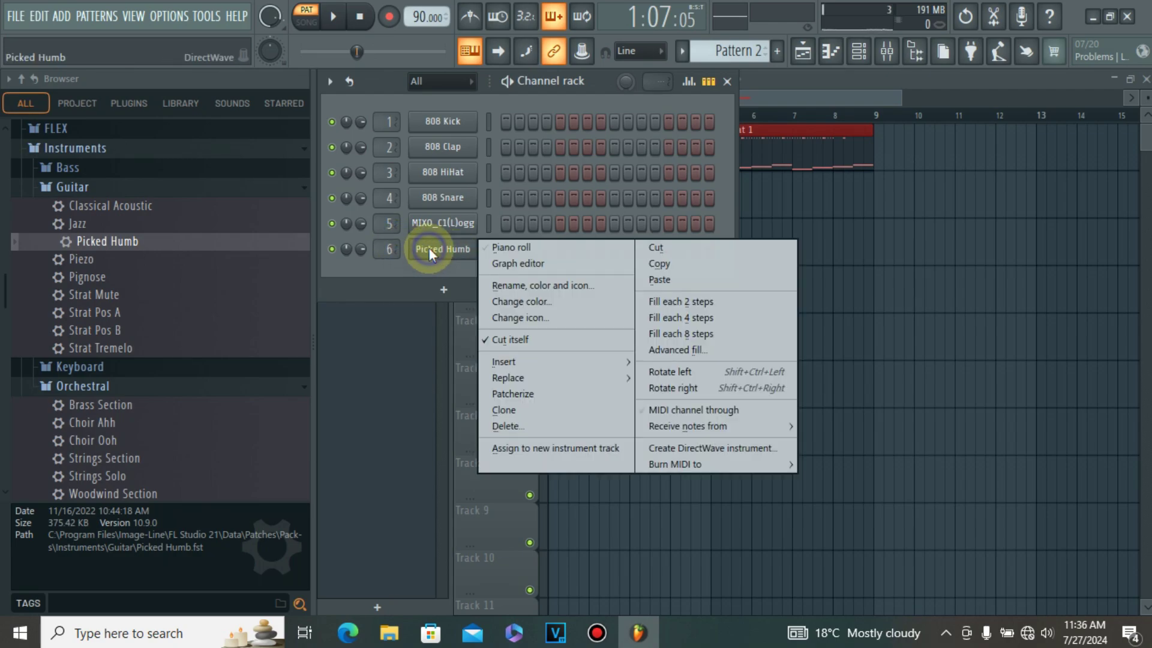
click(511, 251)
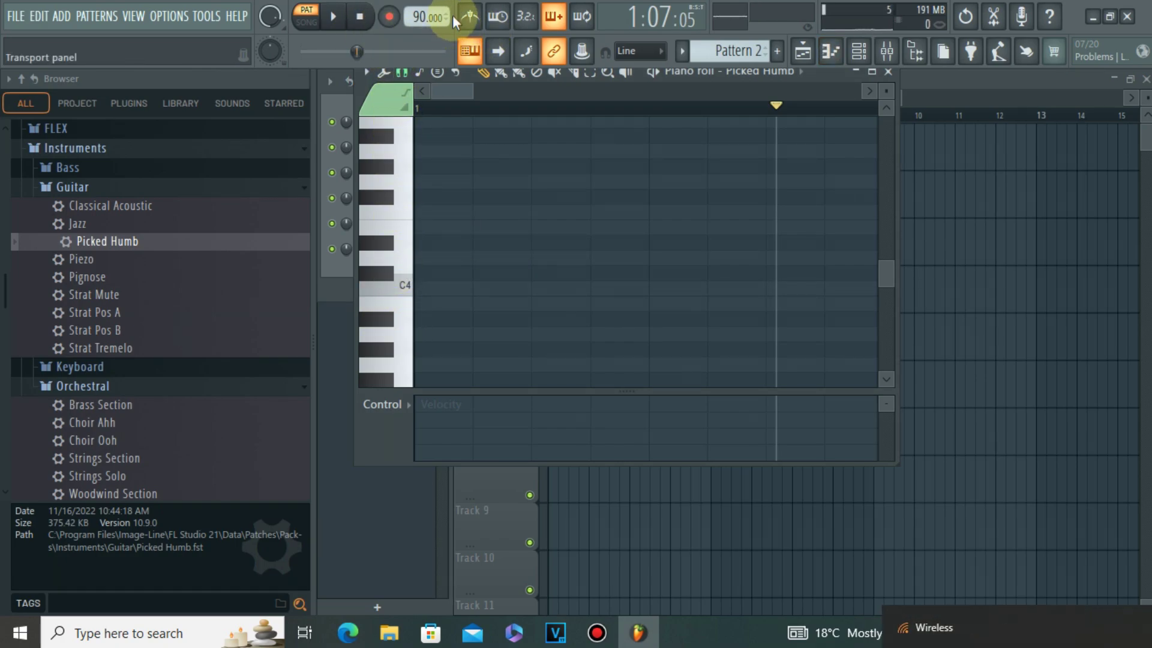
click(334, 18)
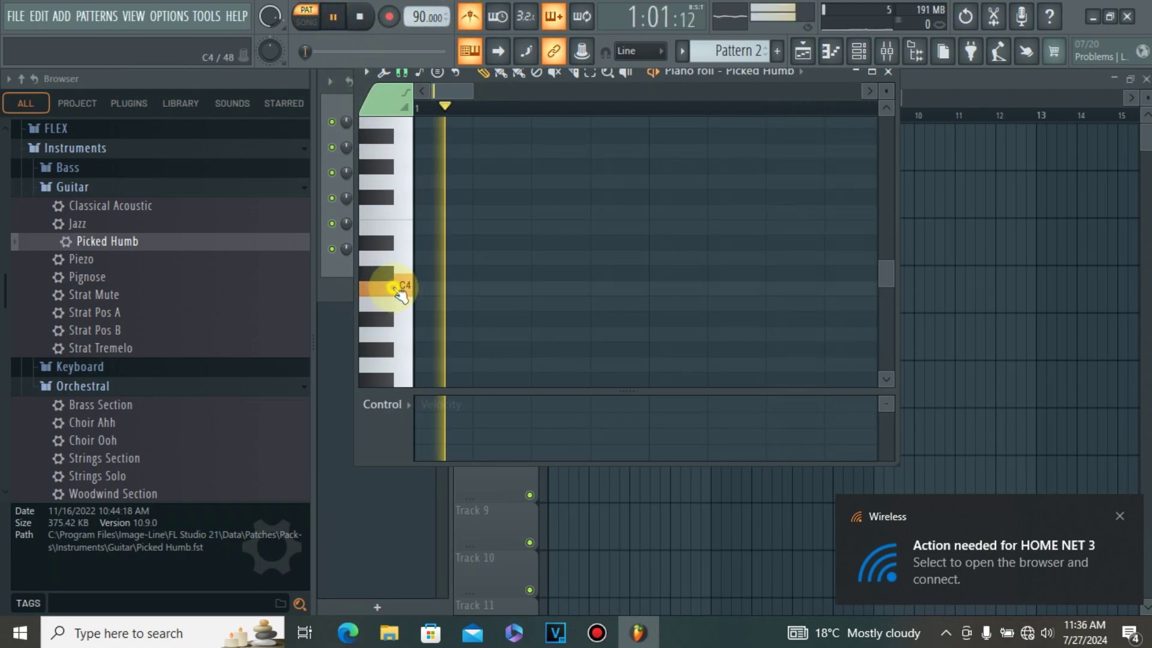
drag(415, 289, 386, 288)
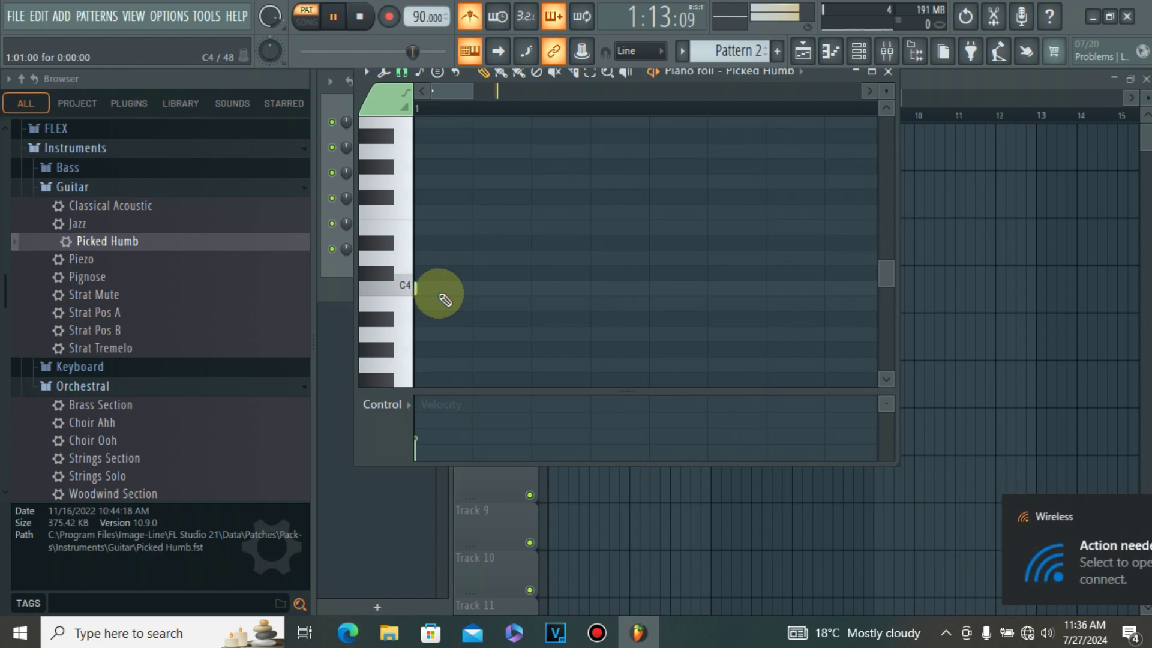
drag(418, 290, 461, 294)
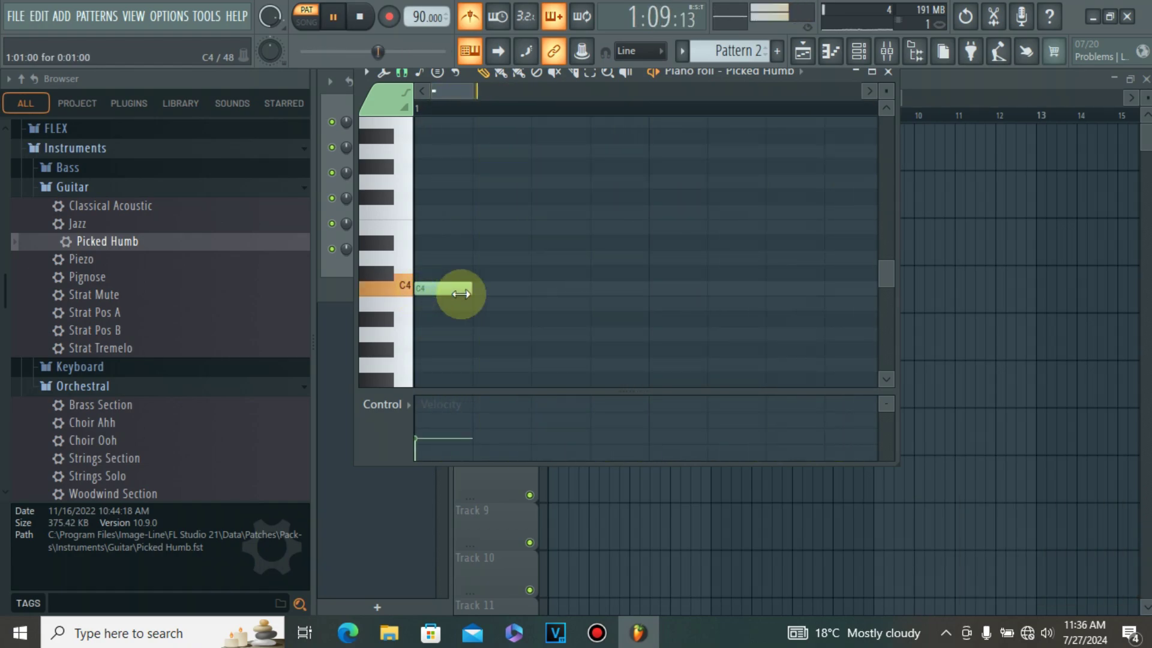
Add a three-step D4 note starting at step 5 and lengthen the C4 note to meet it.
click(389, 259)
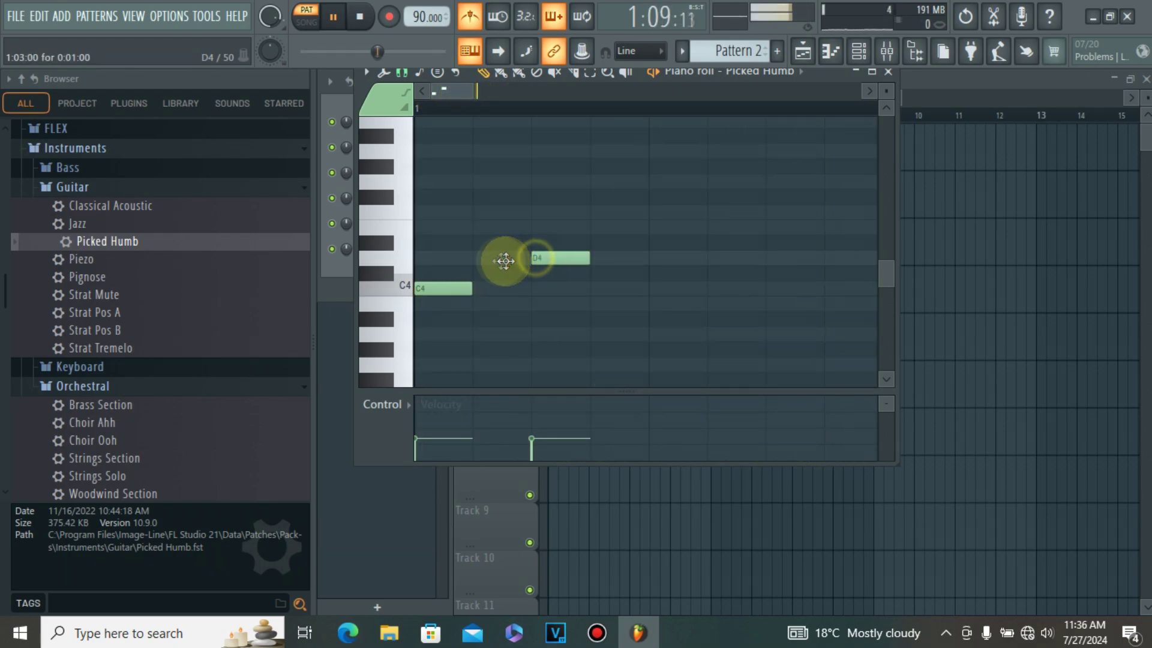
drag(528, 259, 661, 264)
drag(537, 296, 587, 292)
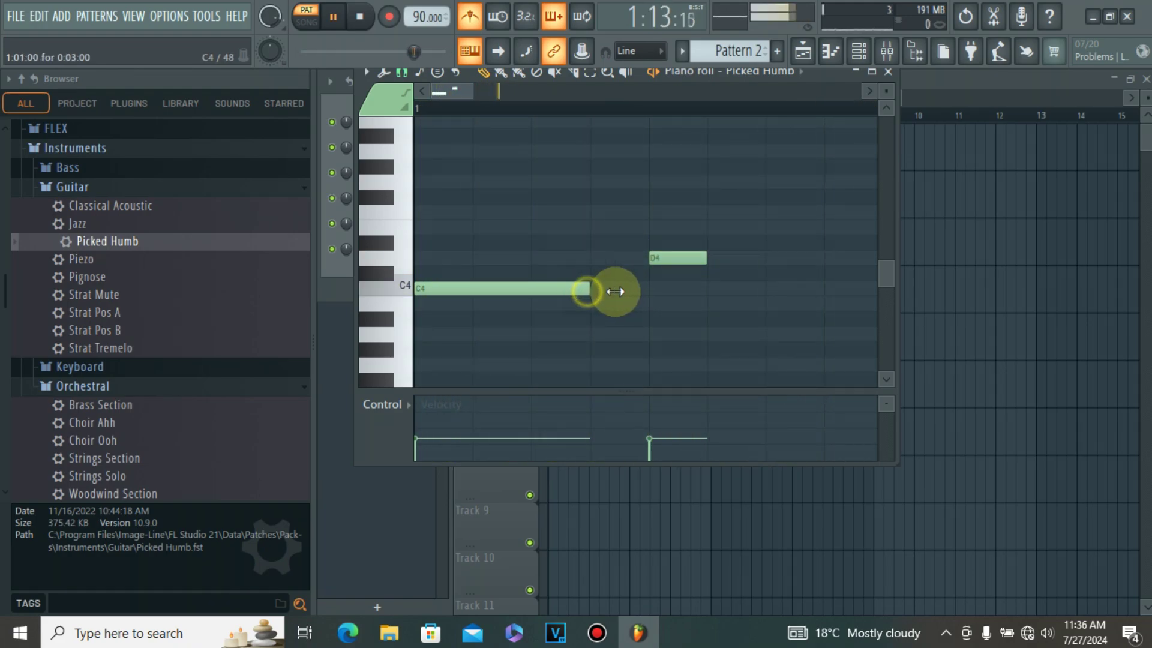
click(709, 262)
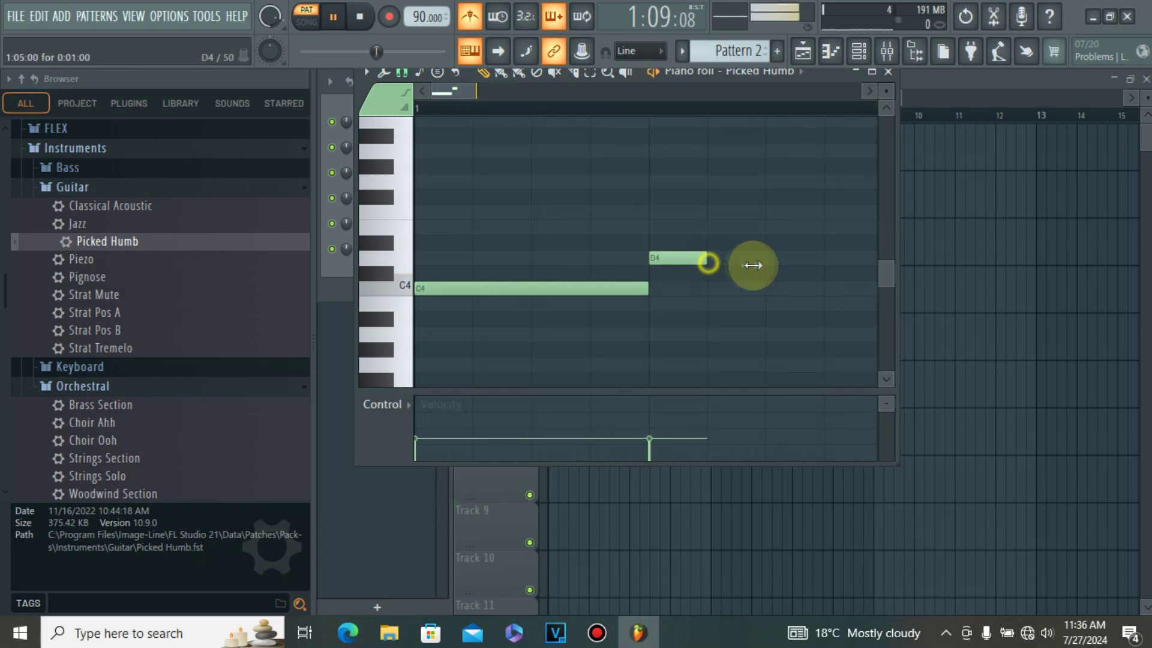
Add a three-step D#4 note starting at step 9 of the guitar melody.
key(ctrl+alt+z)
key(ctrl+alt+z)
key(ctrl+alt+z)
key(ctrl+alt+z)
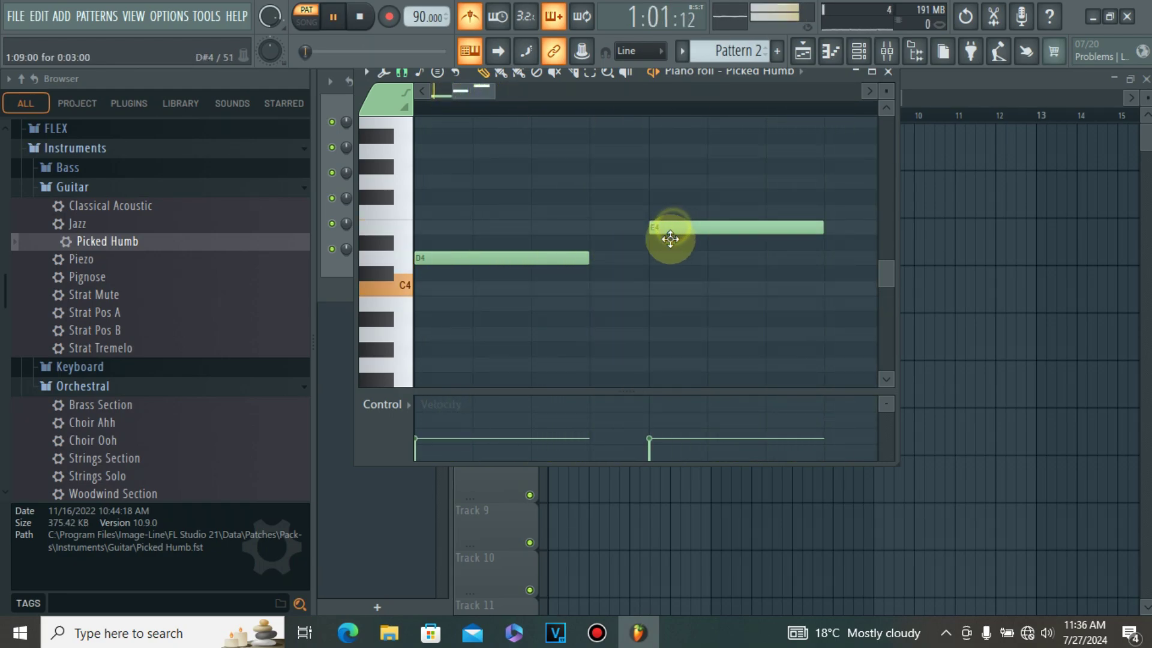
drag(671, 242, 673, 255)
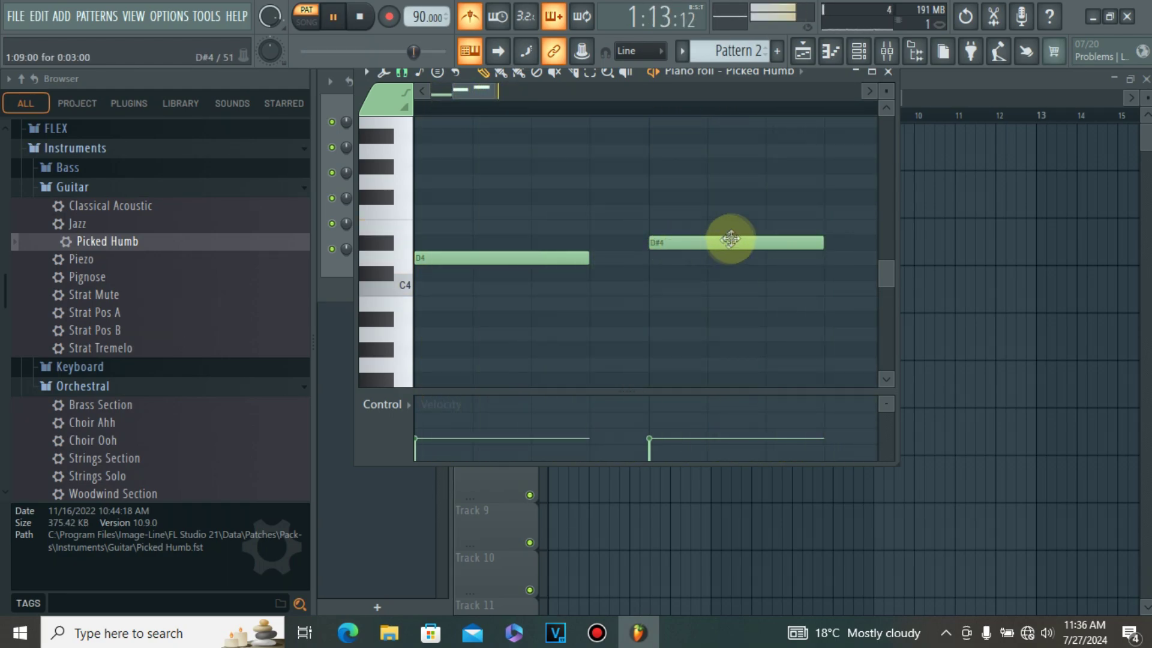
Add a three-step F4 note starting at step 13 and pause the pattern playback.
click(869, 90)
click(869, 90)
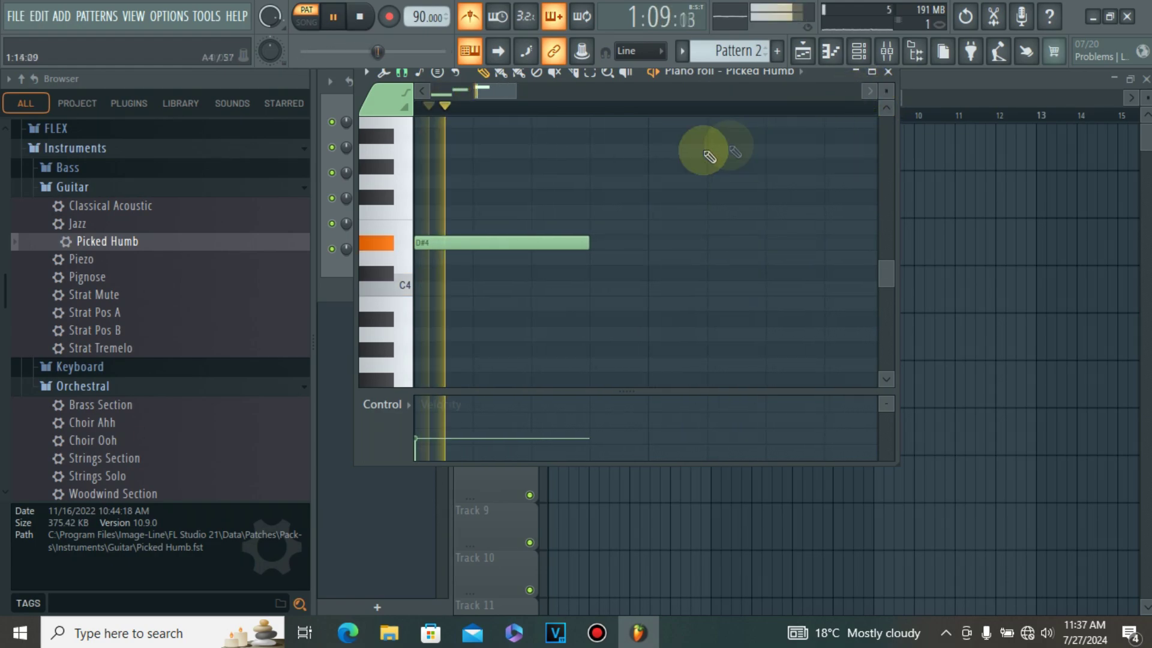
click(650, 227)
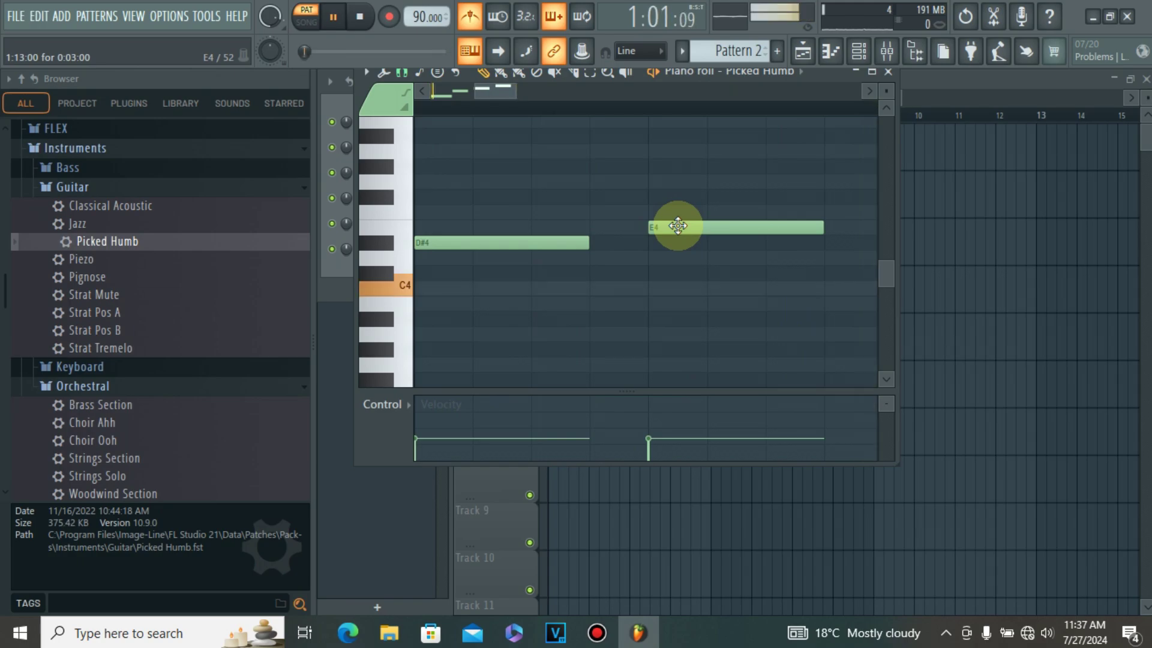
drag(681, 236, 674, 211)
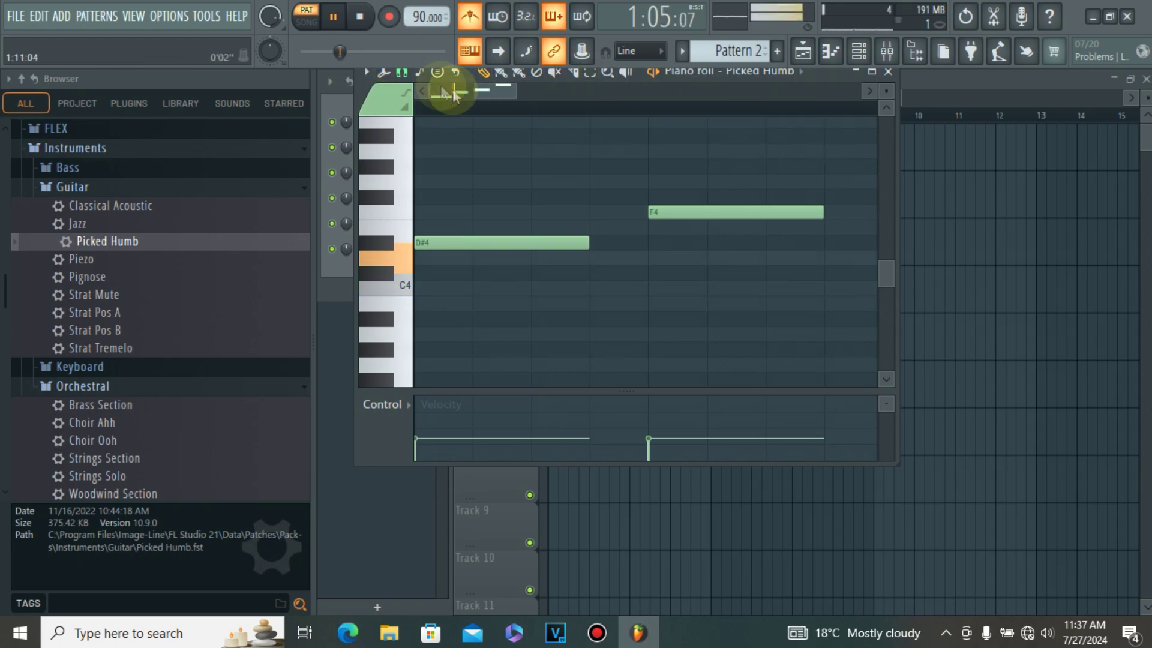
click(333, 17)
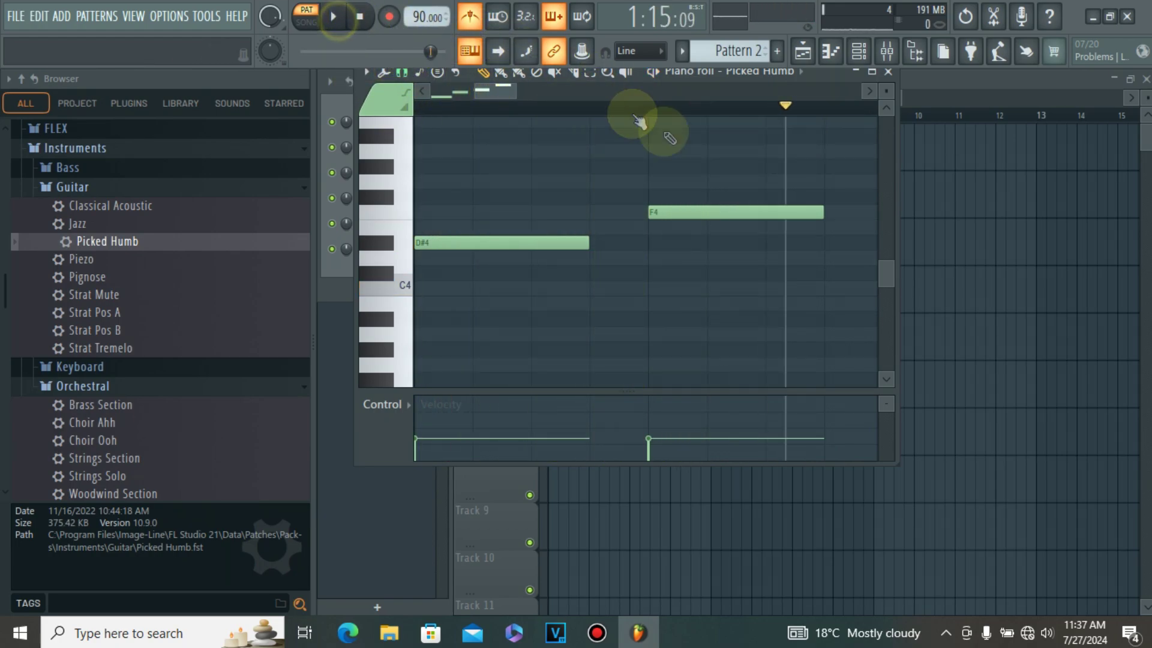
click(886, 379)
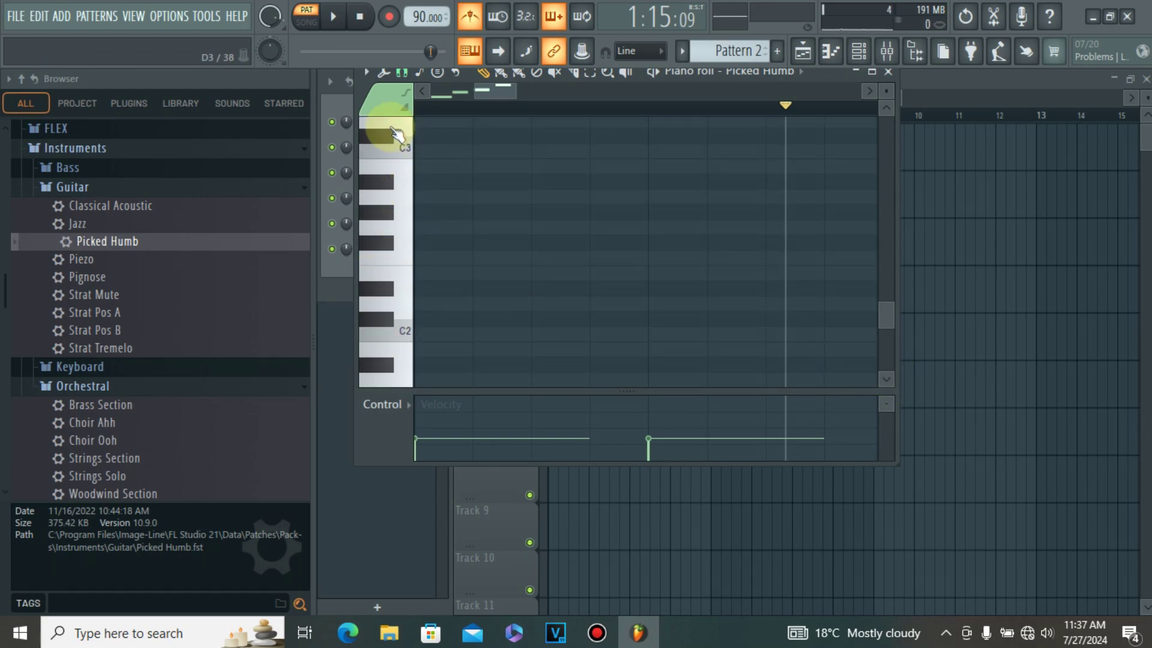
click(338, 17)
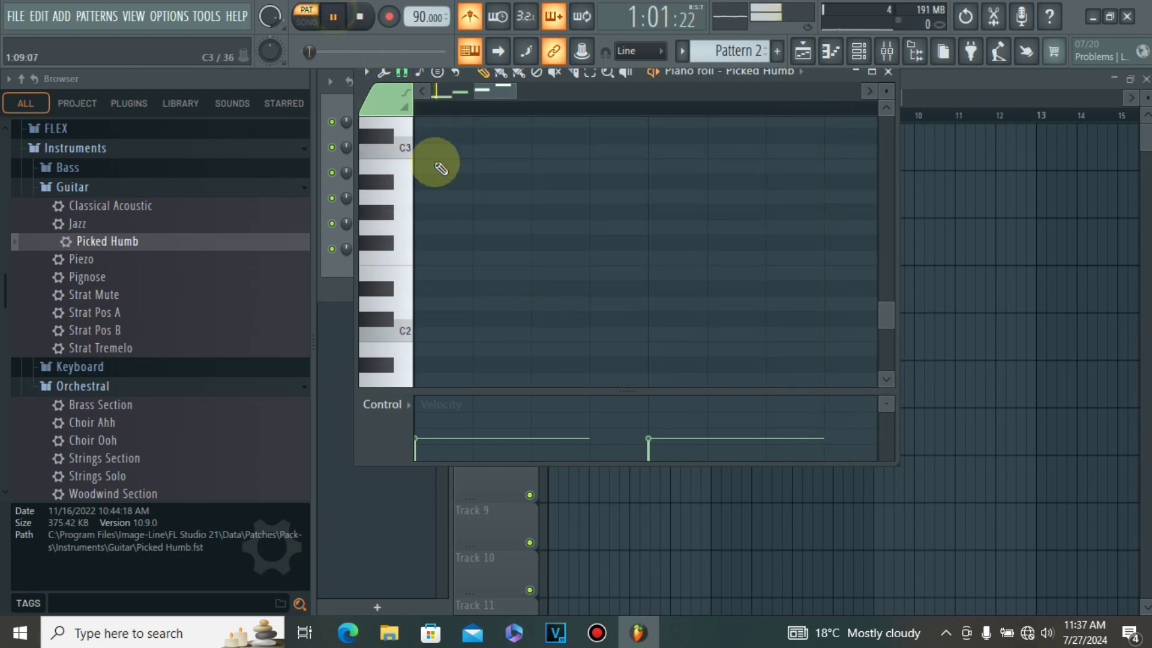
click(420, 335)
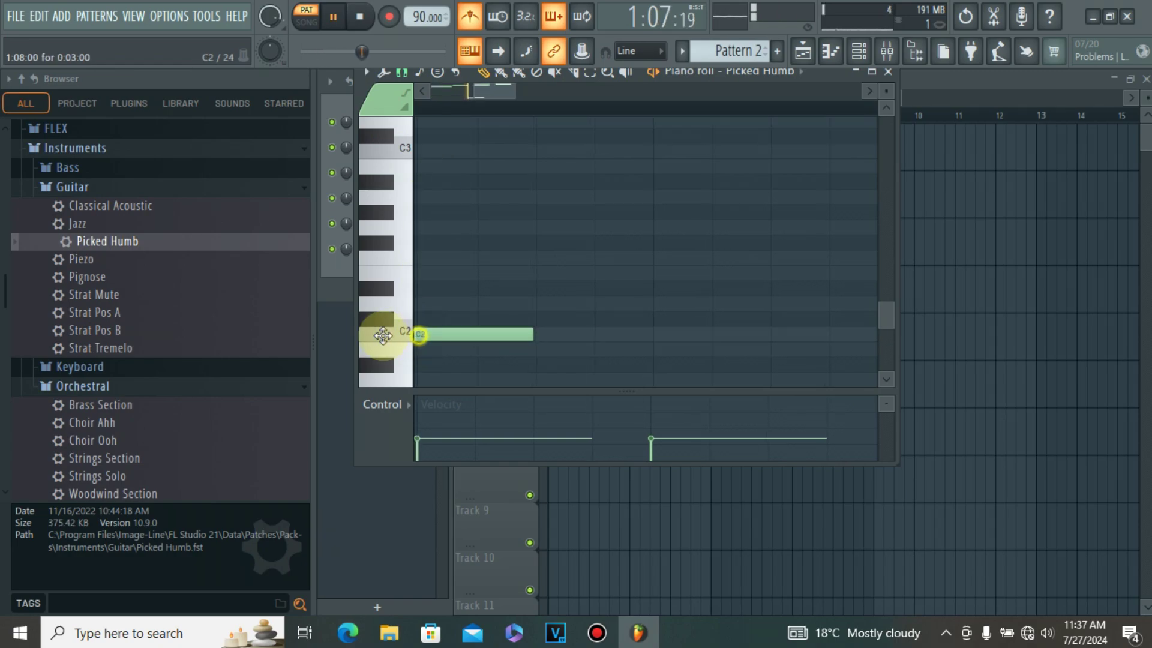
click(486, 350)
drag(528, 337, 422, 339)
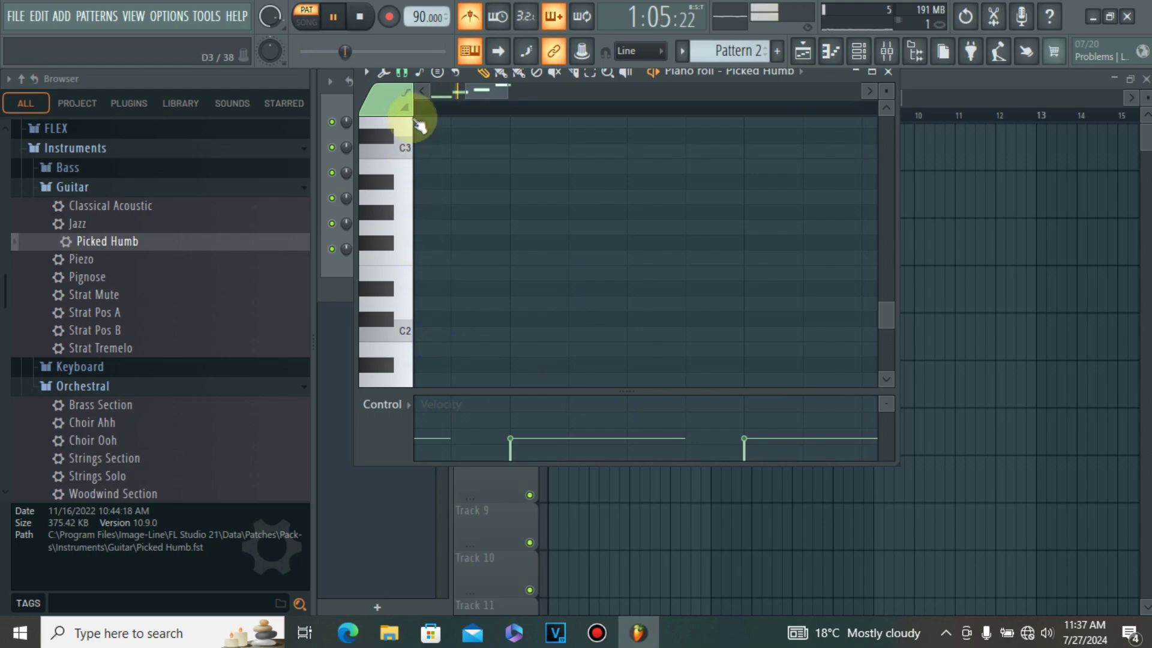
Place three-step notes an octave below the melody: C3 at the pattern's beginning and D3 at step 5.
scroll(458, 140, up, 4)
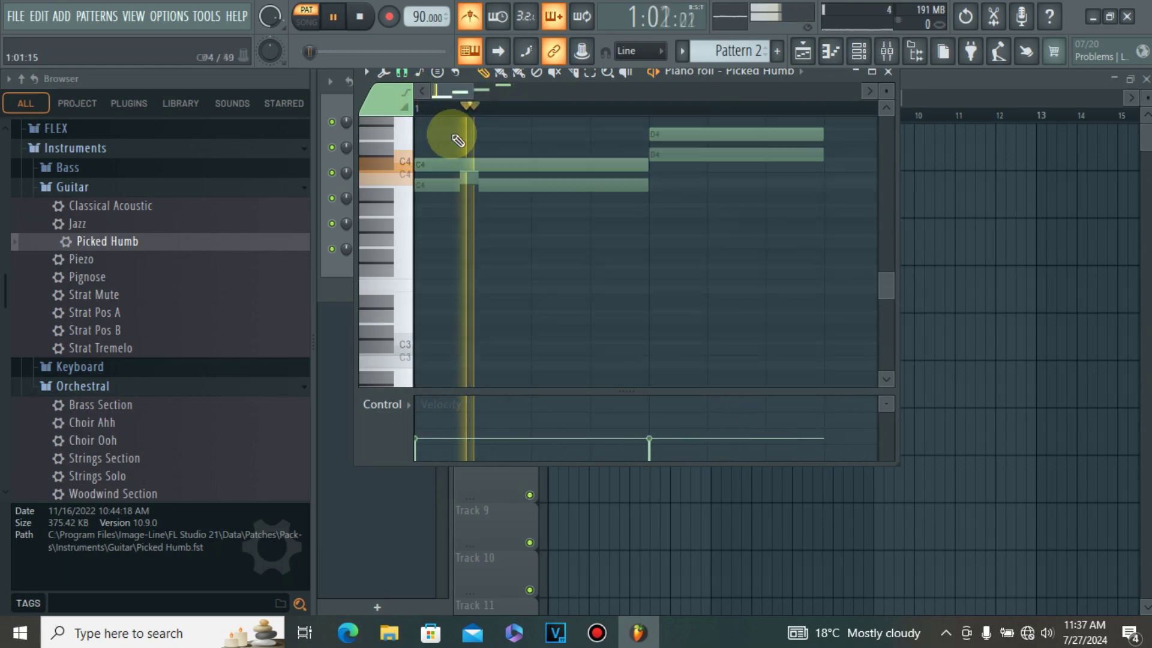
scroll(456, 139, down, 4)
click(384, 198)
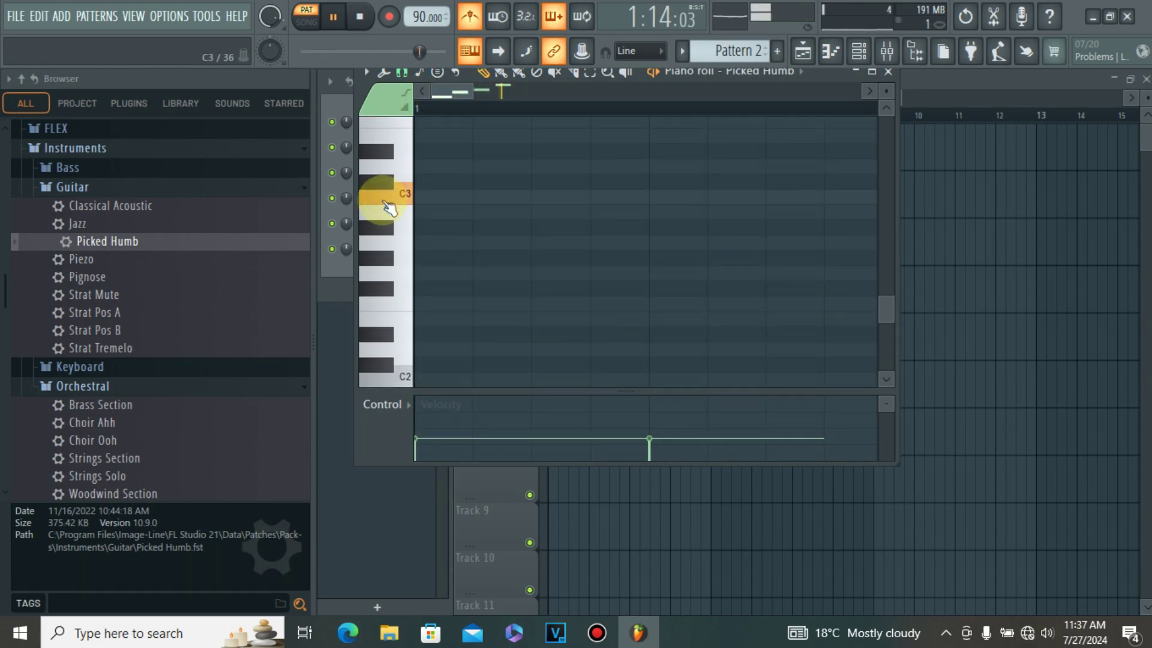
click(421, 197)
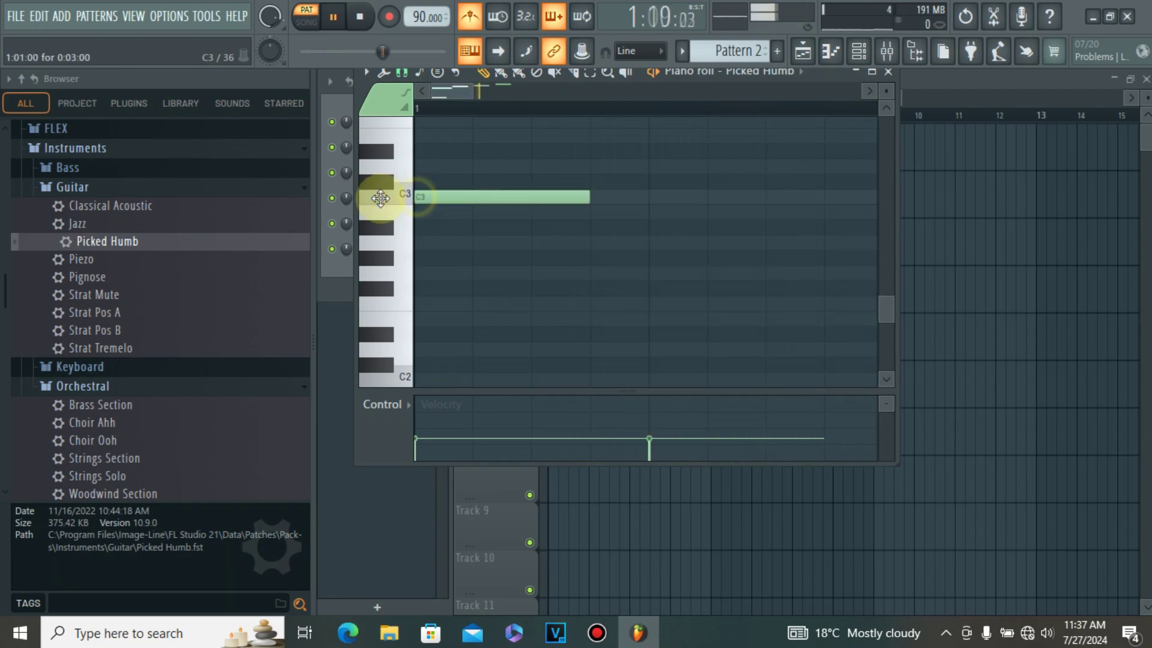
click(375, 175)
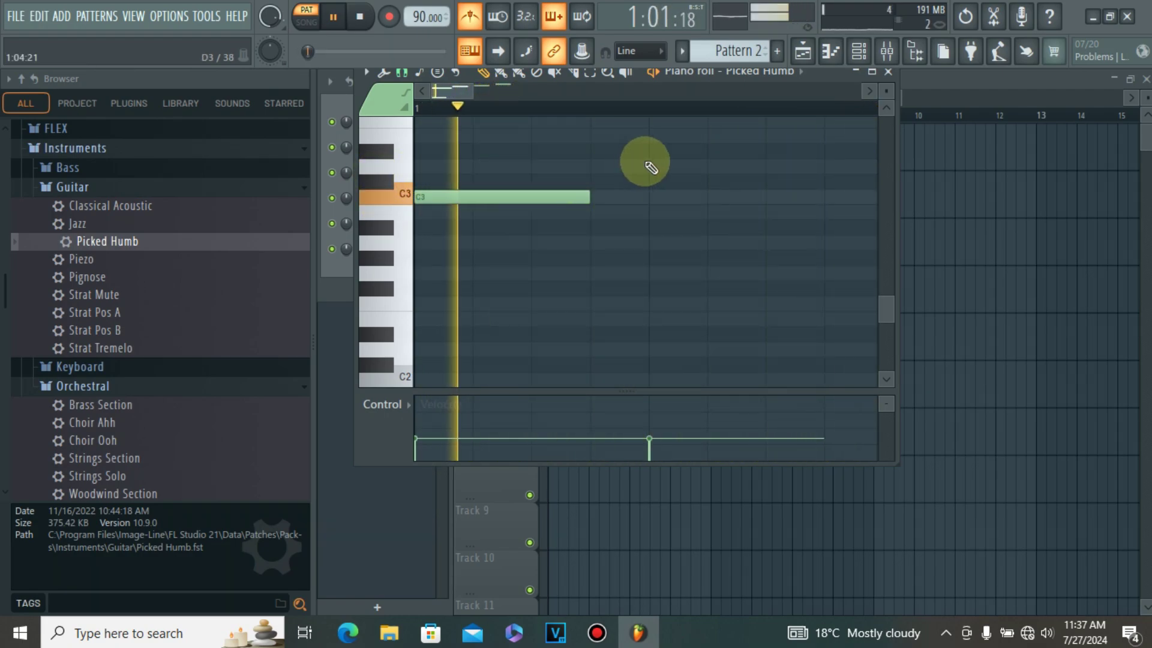
click(651, 166)
Continue the lower octave with three-step notes D#3 at step 9 and F3 at step 13.
click(871, 95)
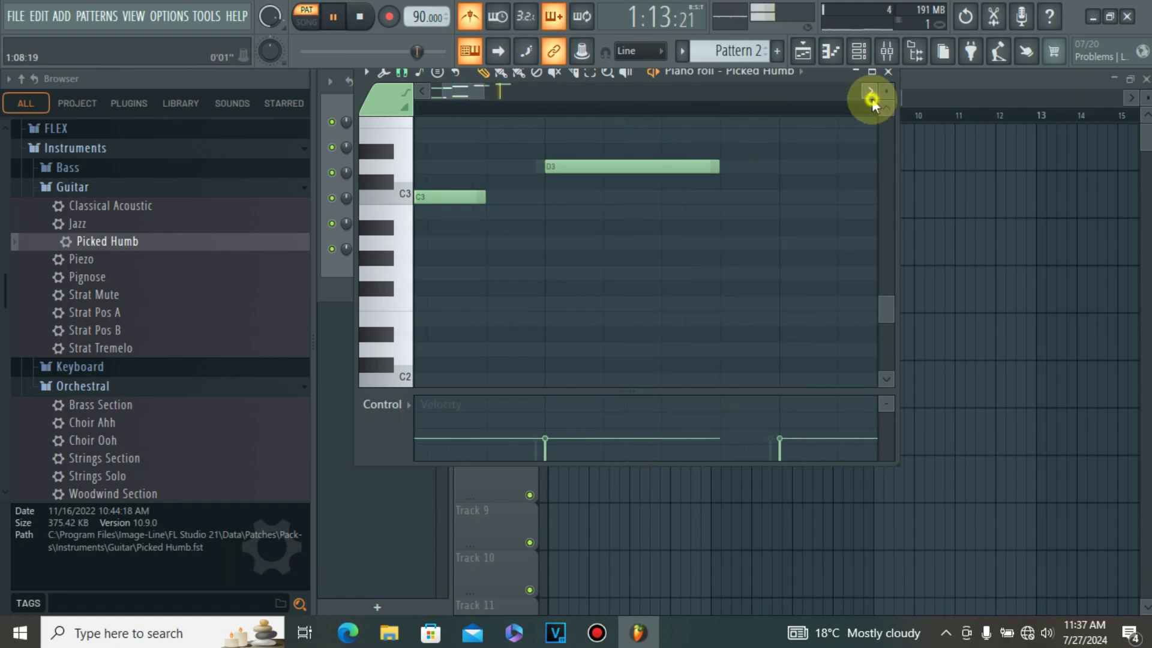
scroll(836, 128, up, 3)
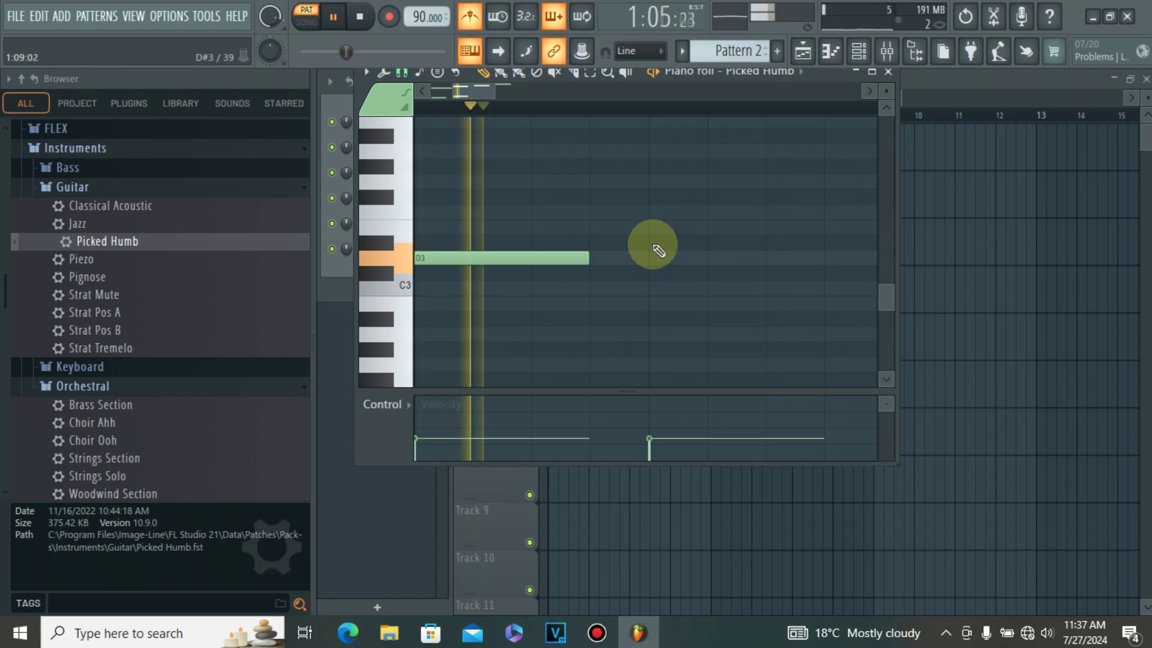
click(656, 243)
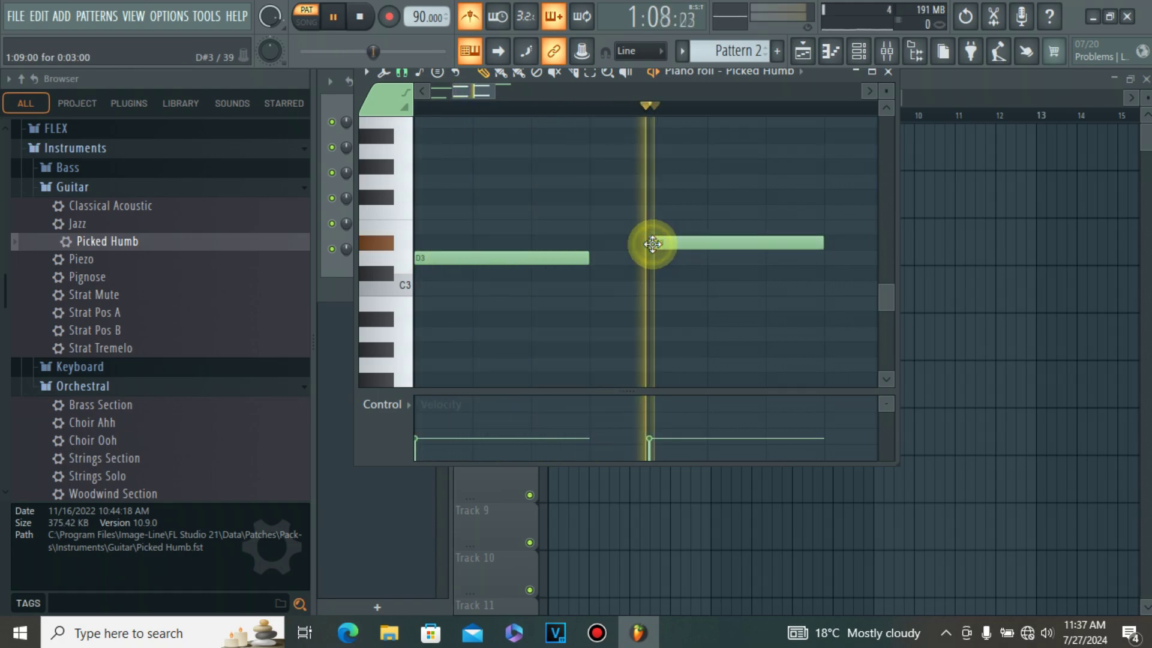
click(869, 95)
click(768, 226)
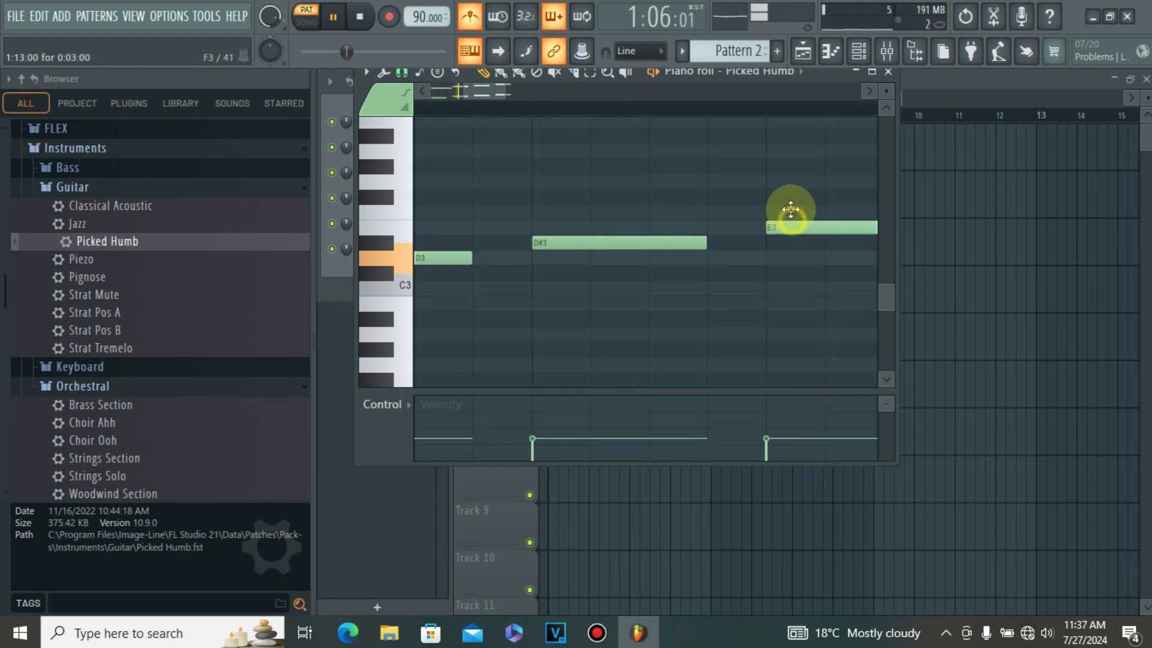
drag(791, 226, 791, 211)
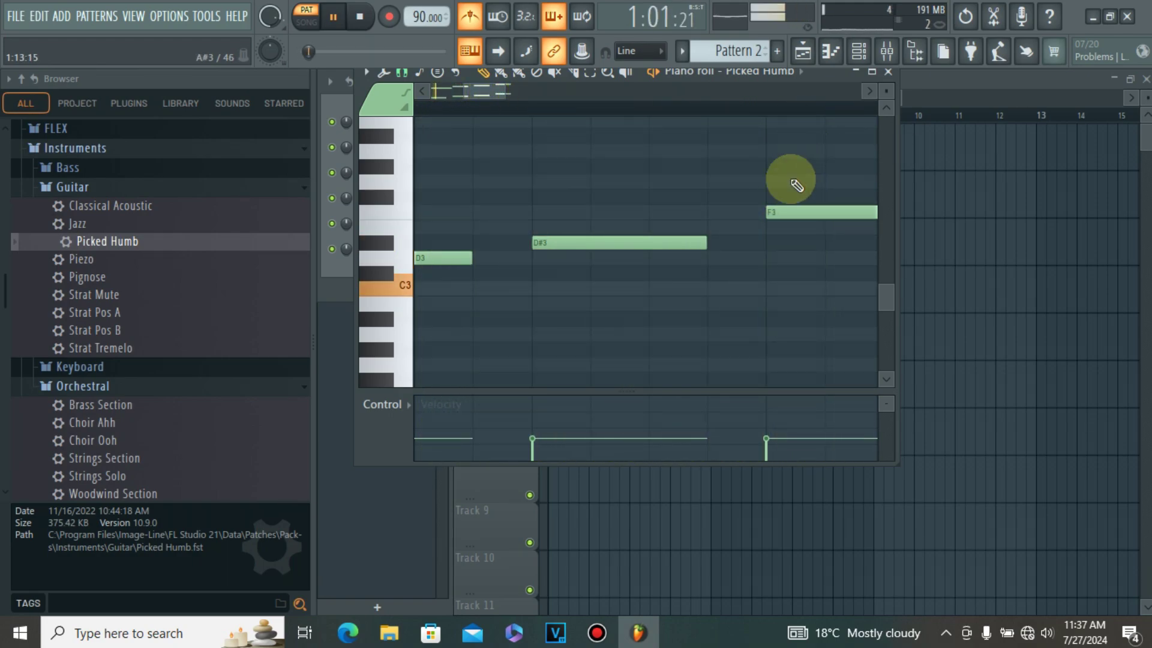
click(869, 91)
scroll(856, 128, down, 4)
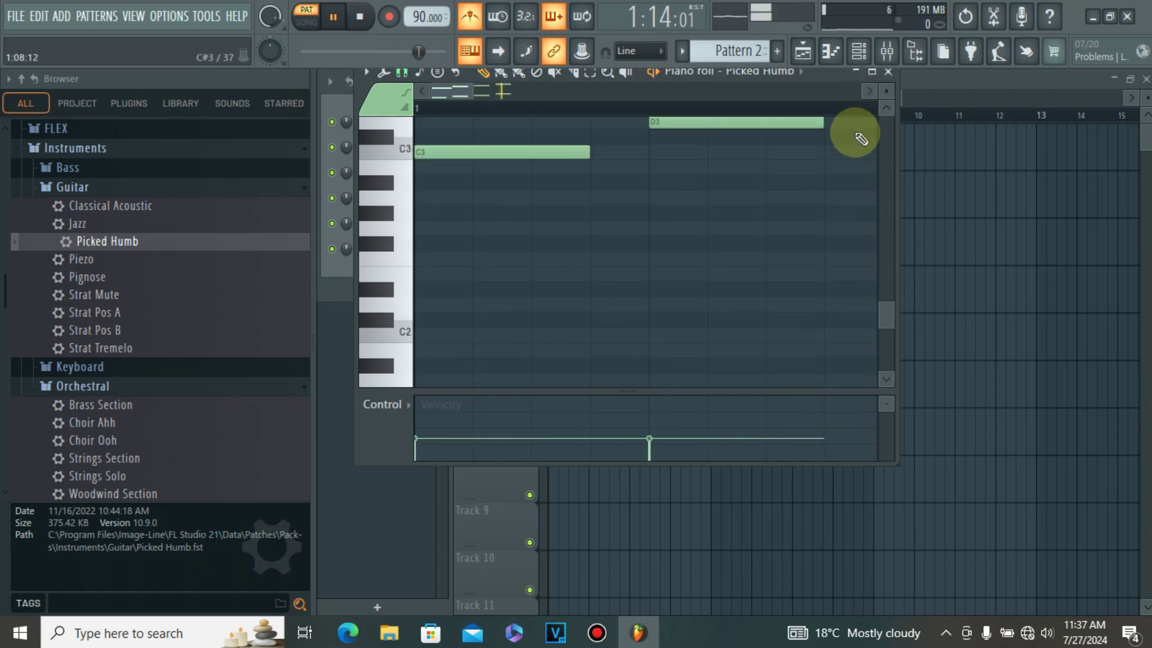
scroll(436, 272, down, 3)
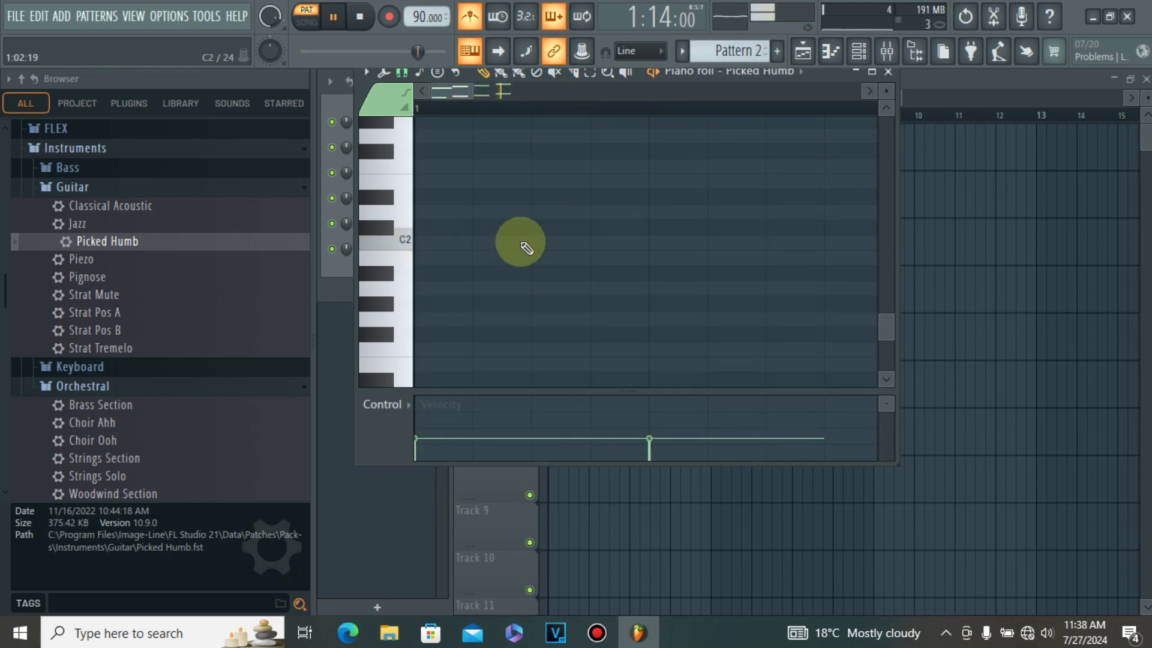
click(417, 242)
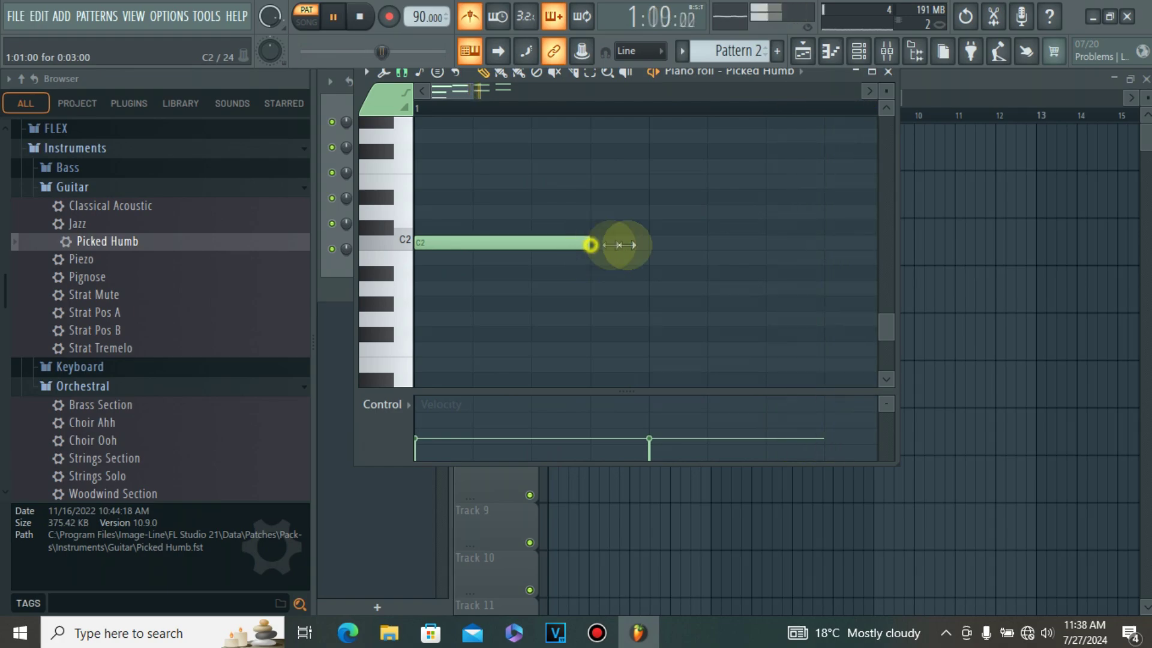
drag(594, 243, 830, 238)
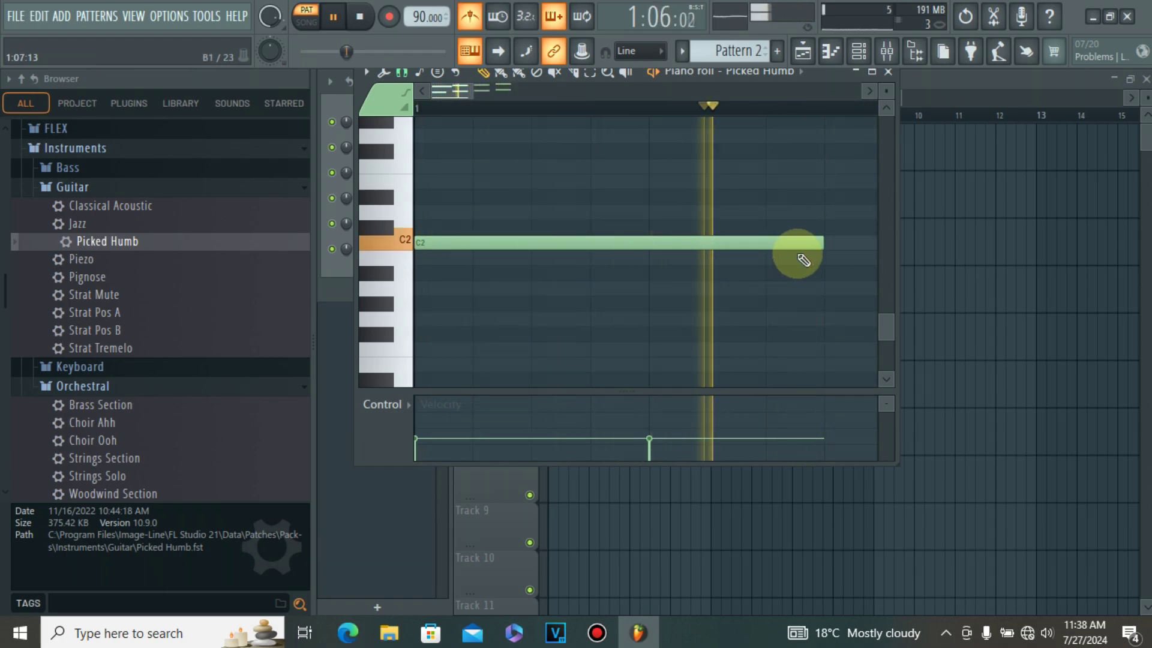
right_click(639, 246)
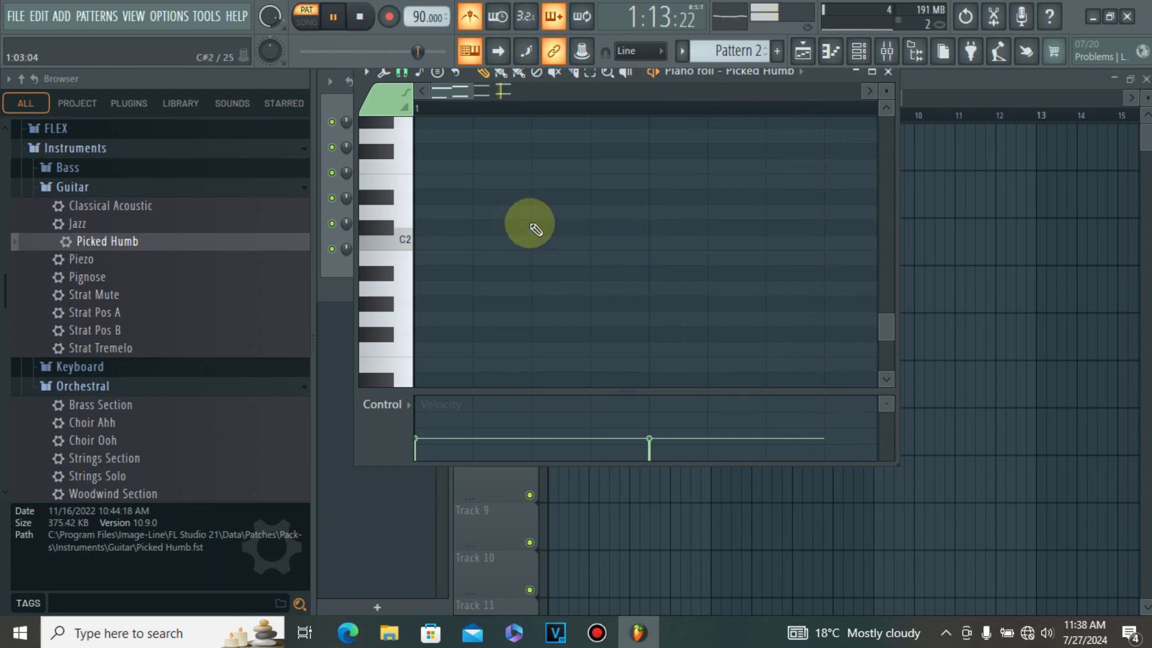
Add a seven-step C5 note above the melody at the beginning of the pattern.
scroll(389, 206, up, 10)
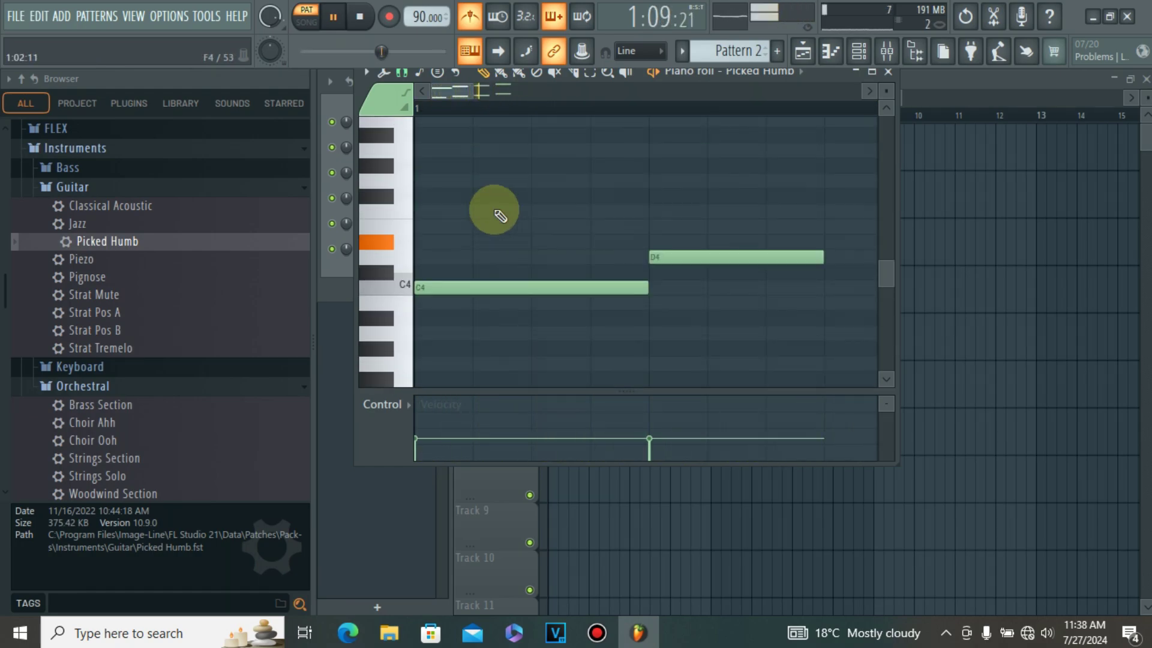
click(384, 235)
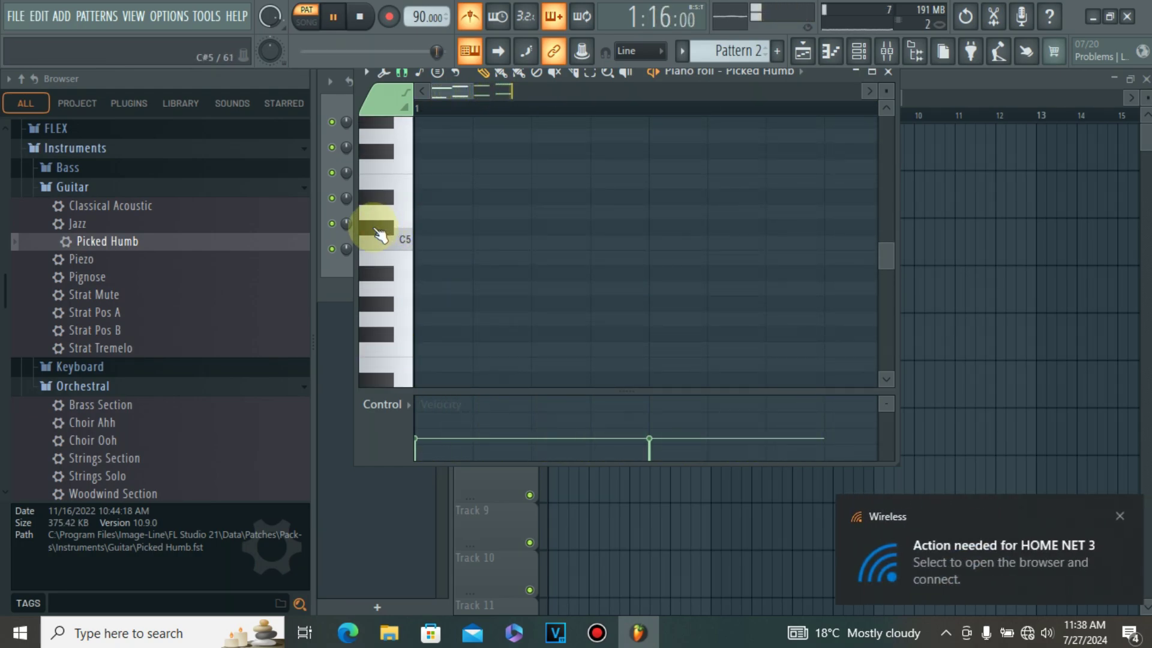
click(422, 244)
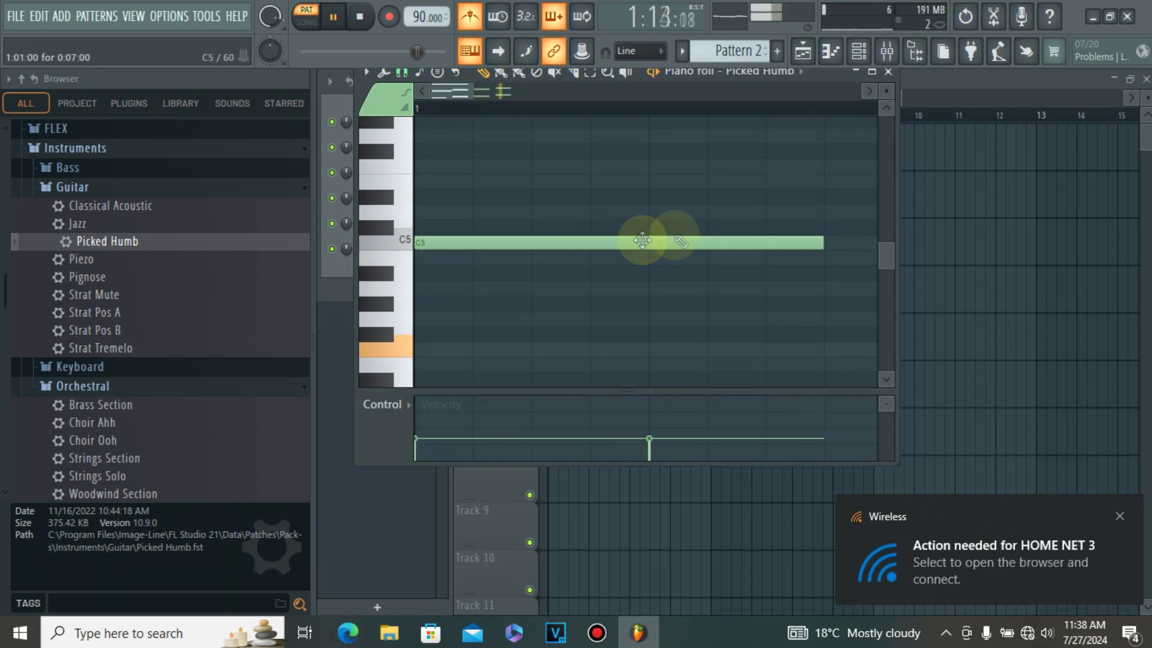
Shorten the C5 note above the melody to three steps and move it to start at step 3.
drag(818, 242, 576, 247)
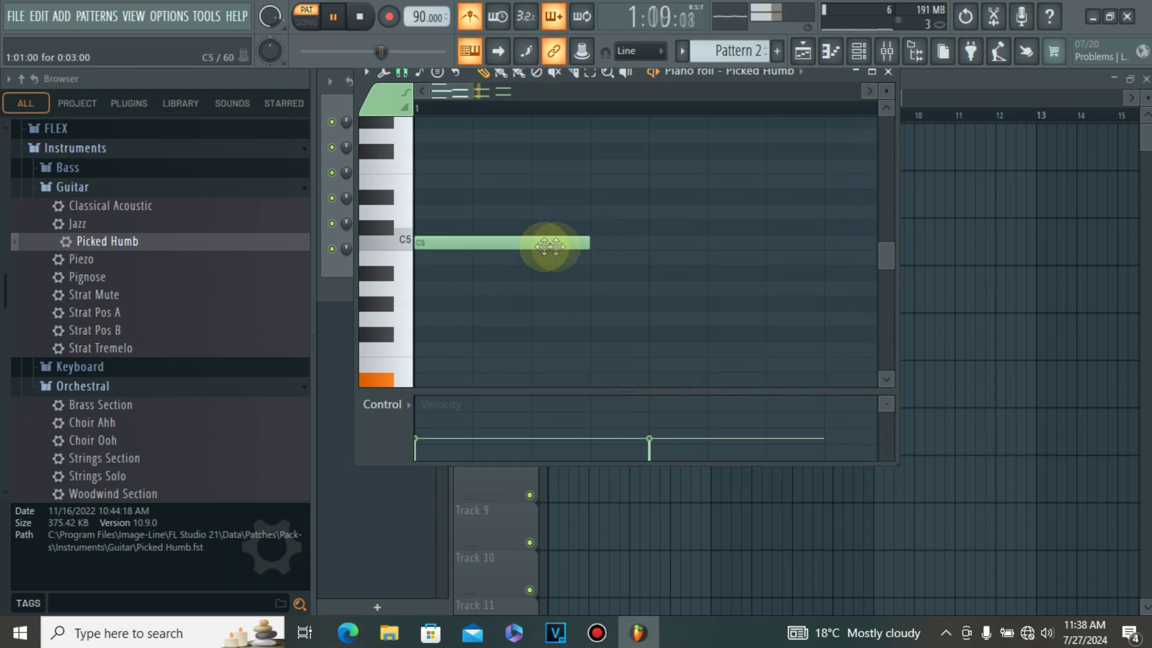
drag(457, 248, 600, 250)
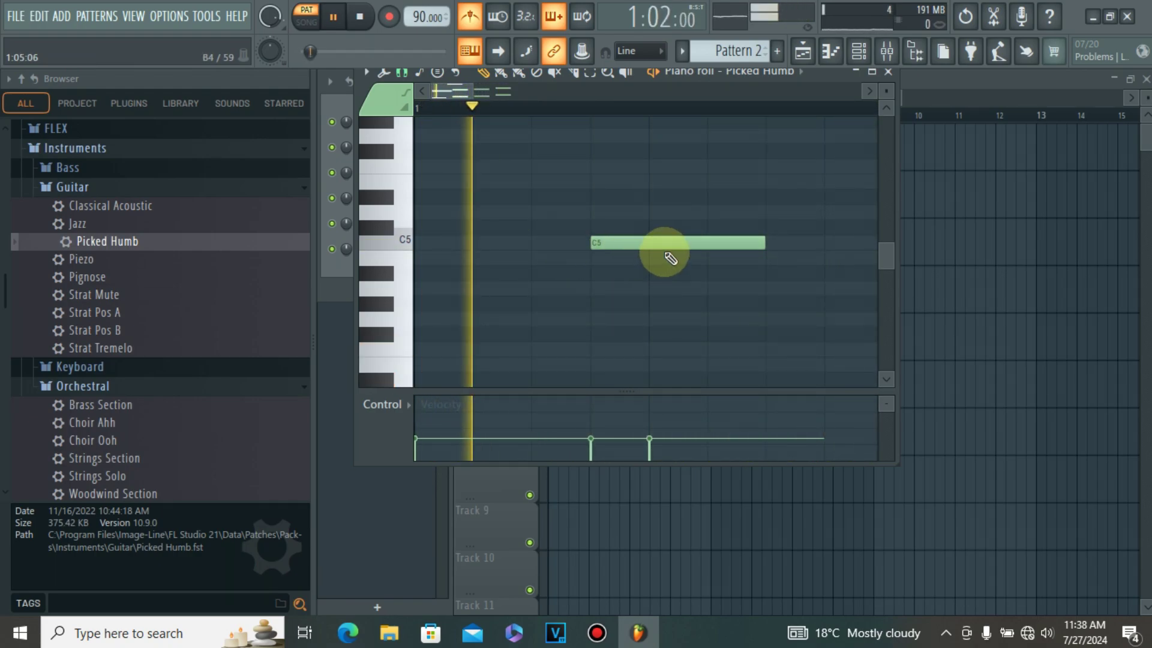
click(667, 257)
right_click(690, 260)
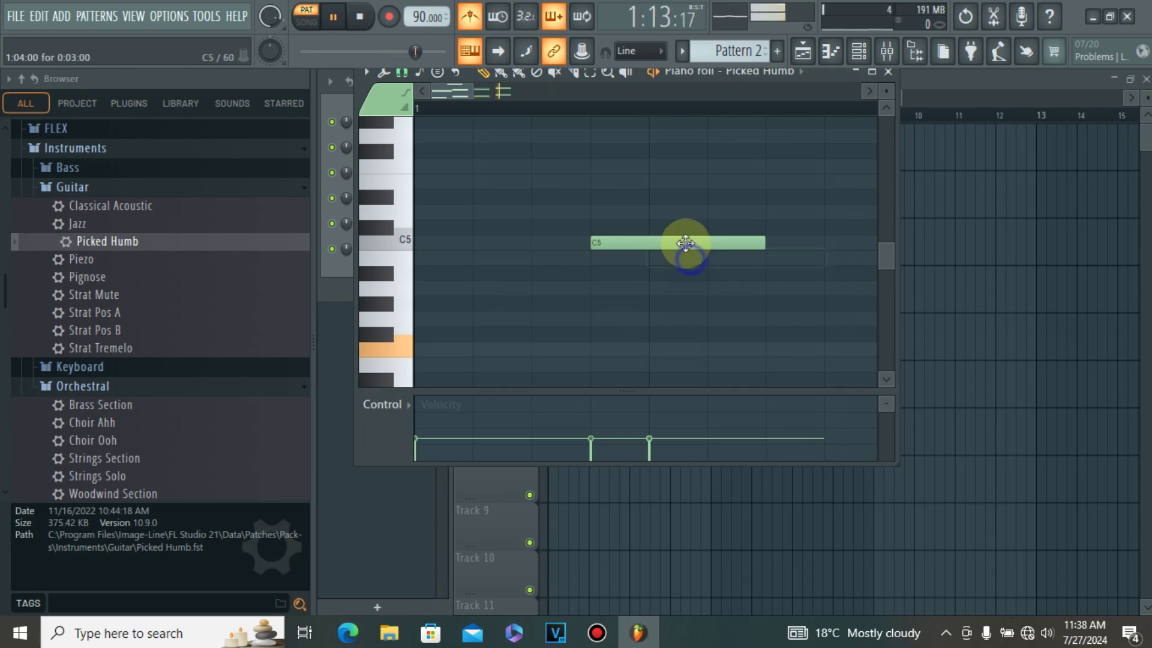
drag(661, 245, 622, 247)
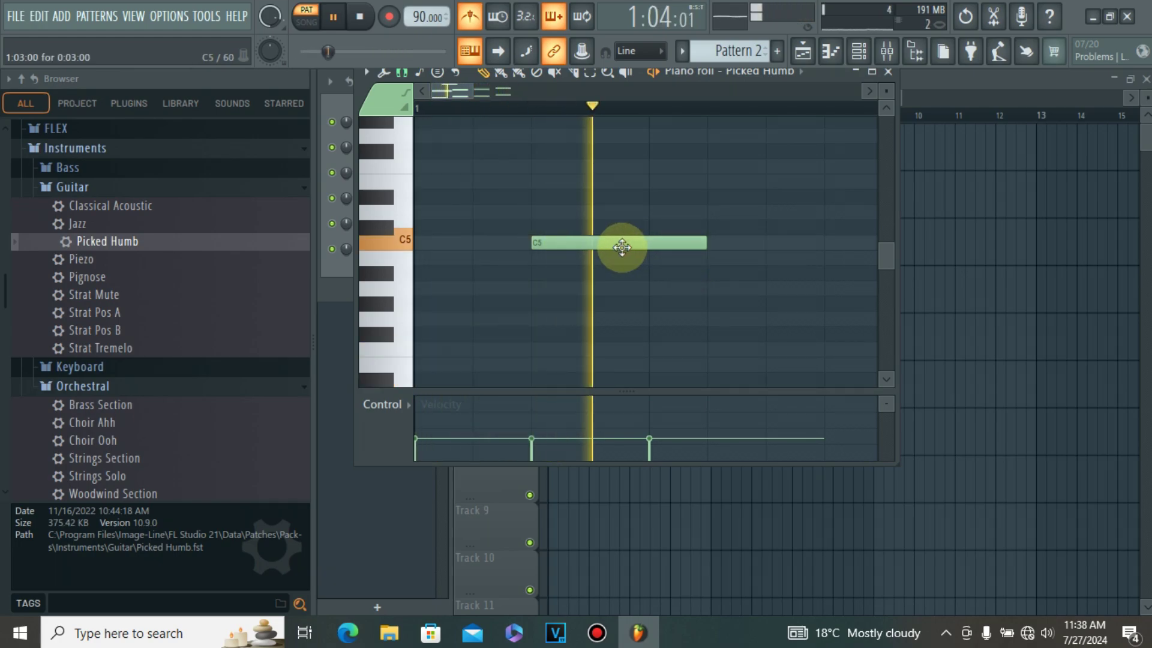
Add a three-step D5 note starting at step 7.
click(869, 93)
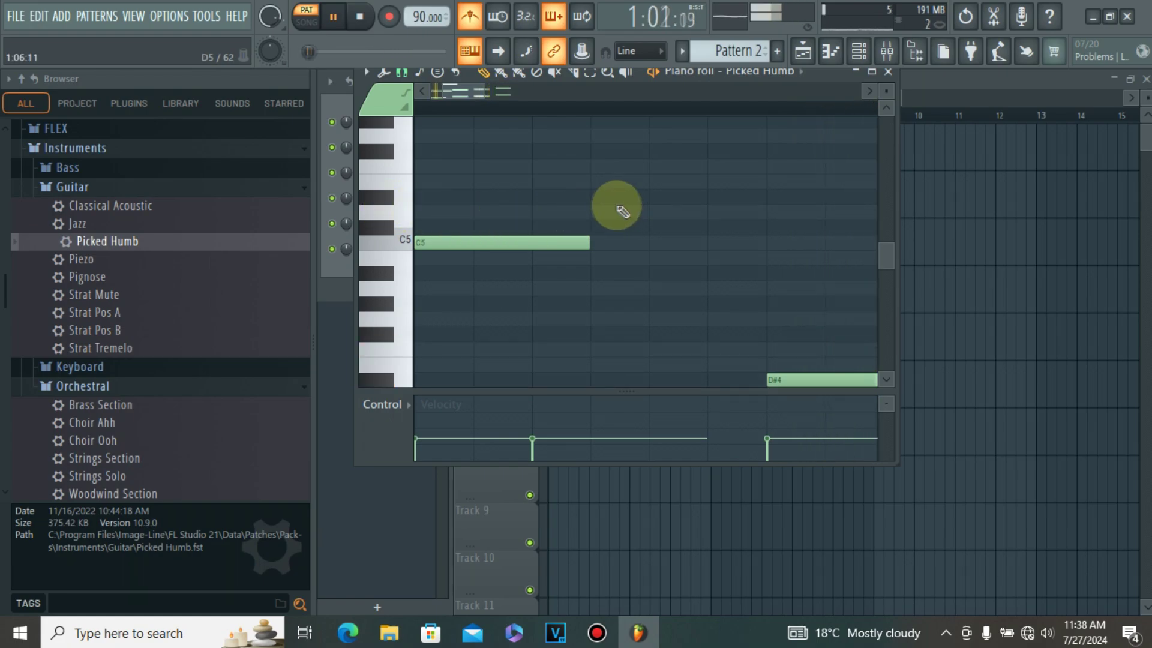
click(592, 212)
drag(620, 212, 651, 212)
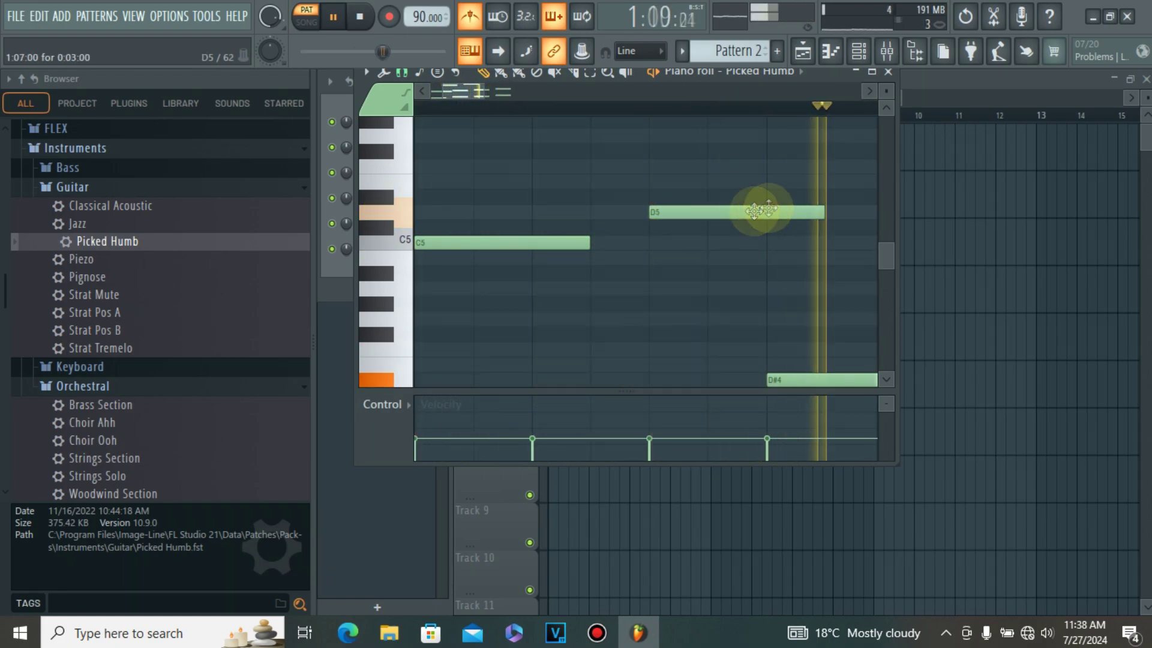
Add a three-step note starting at step 11, try it at E5 and F#5, and settle it on D#5.
click(870, 92)
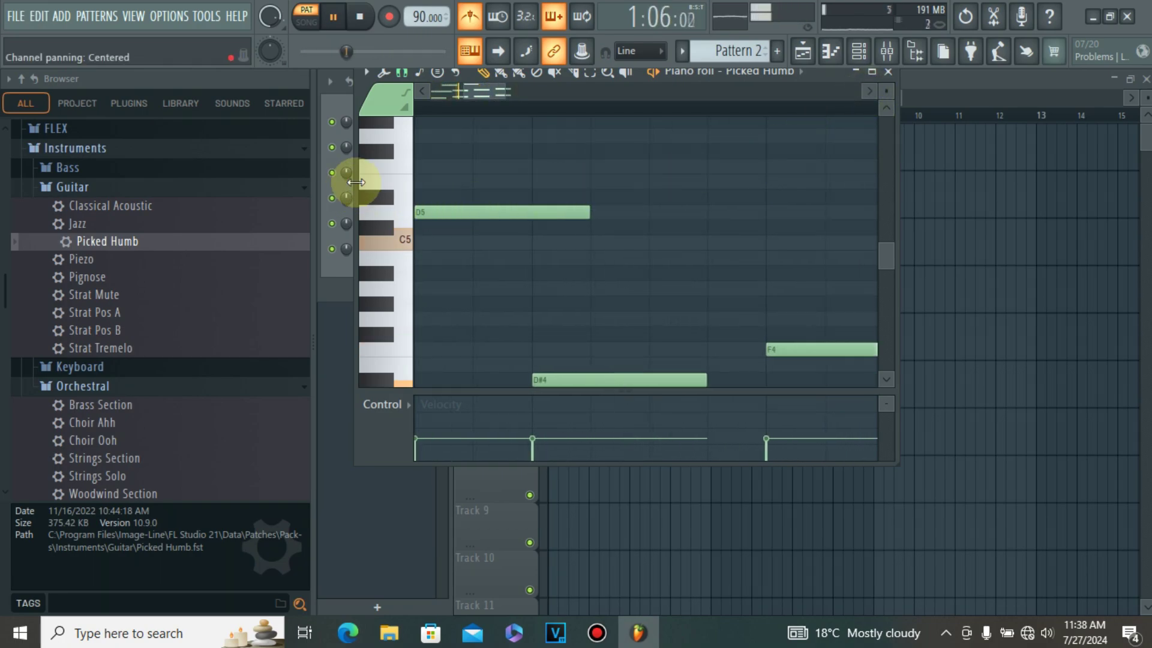
click(390, 168)
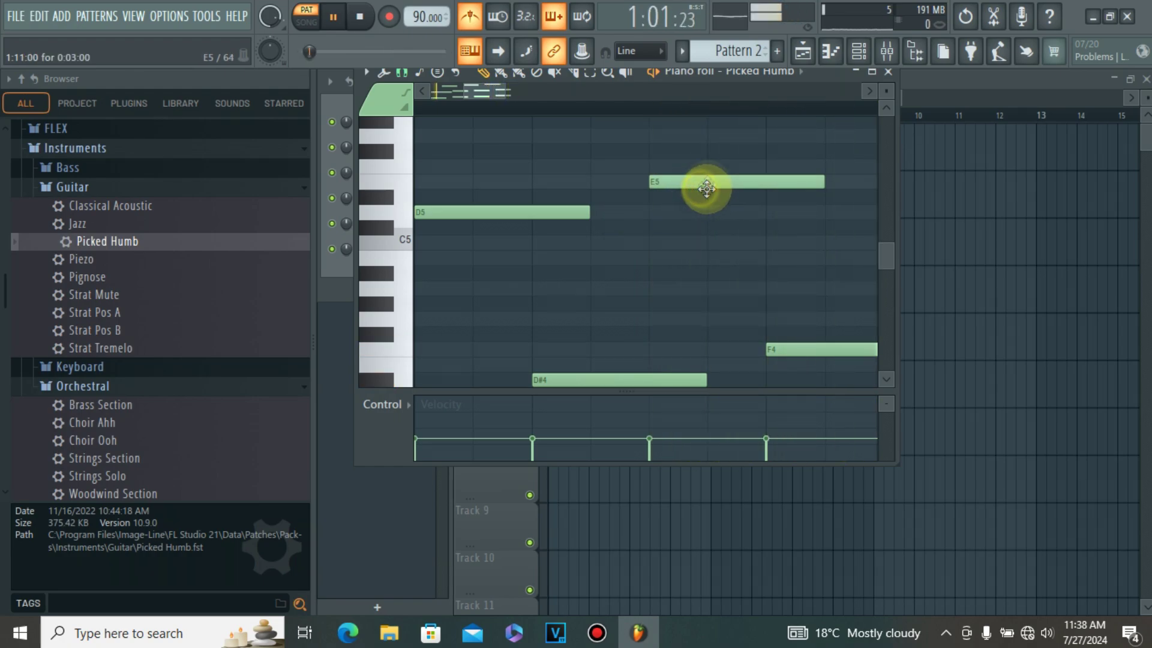
drag(707, 189, 708, 168)
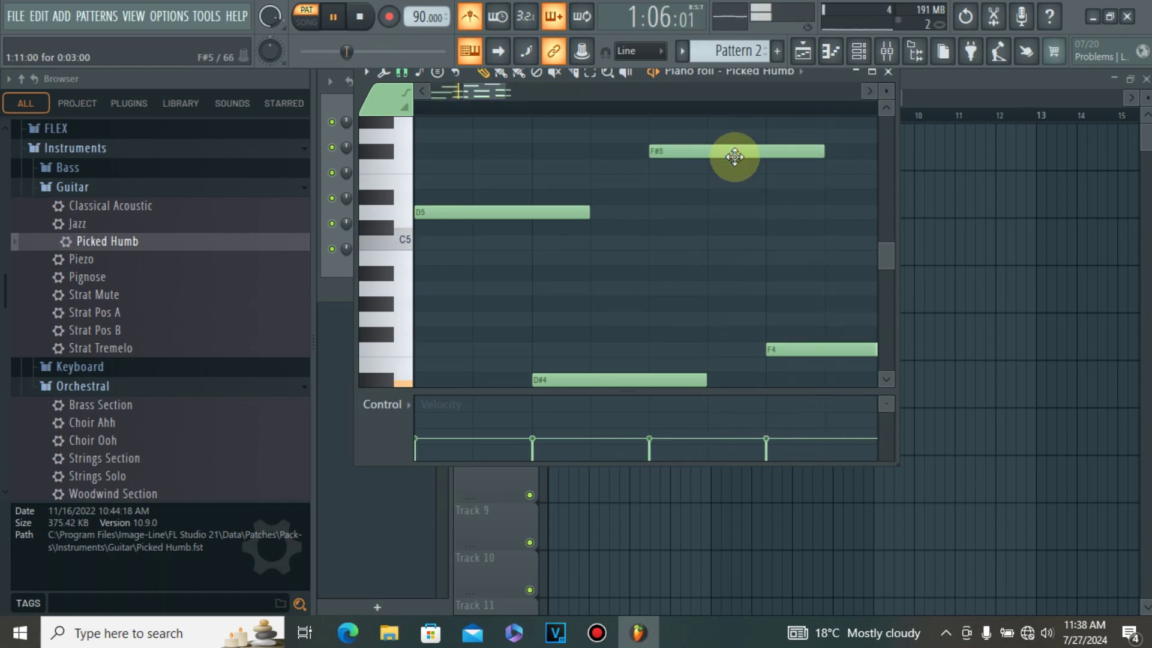
drag(733, 173, 733, 193)
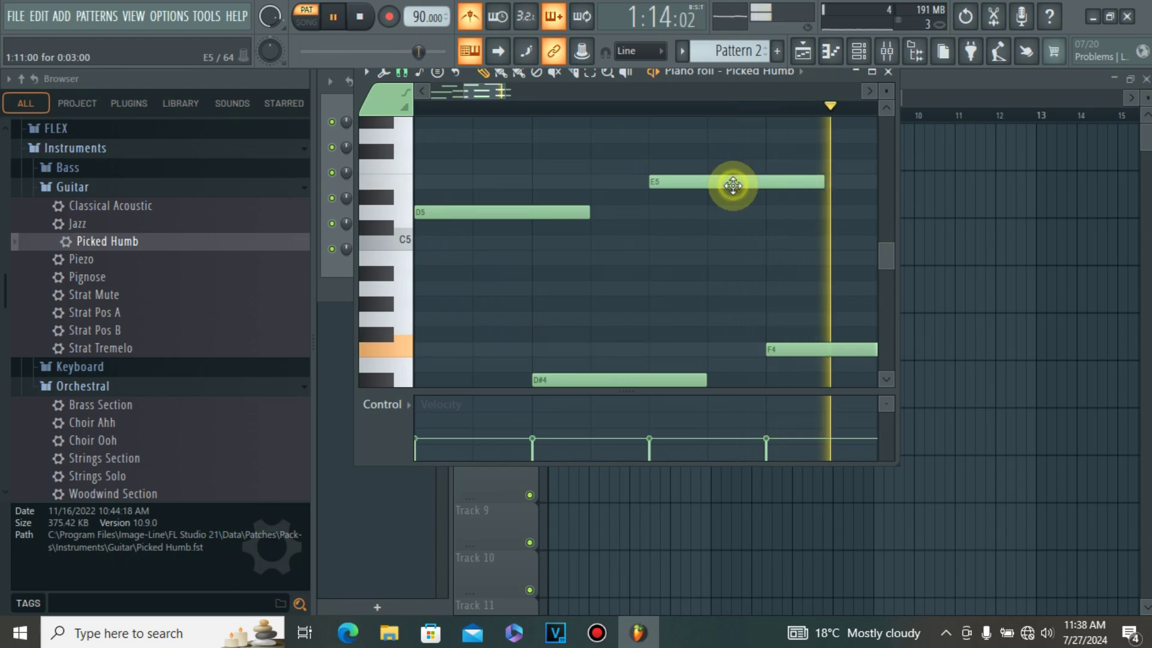
drag(733, 190, 736, 202)
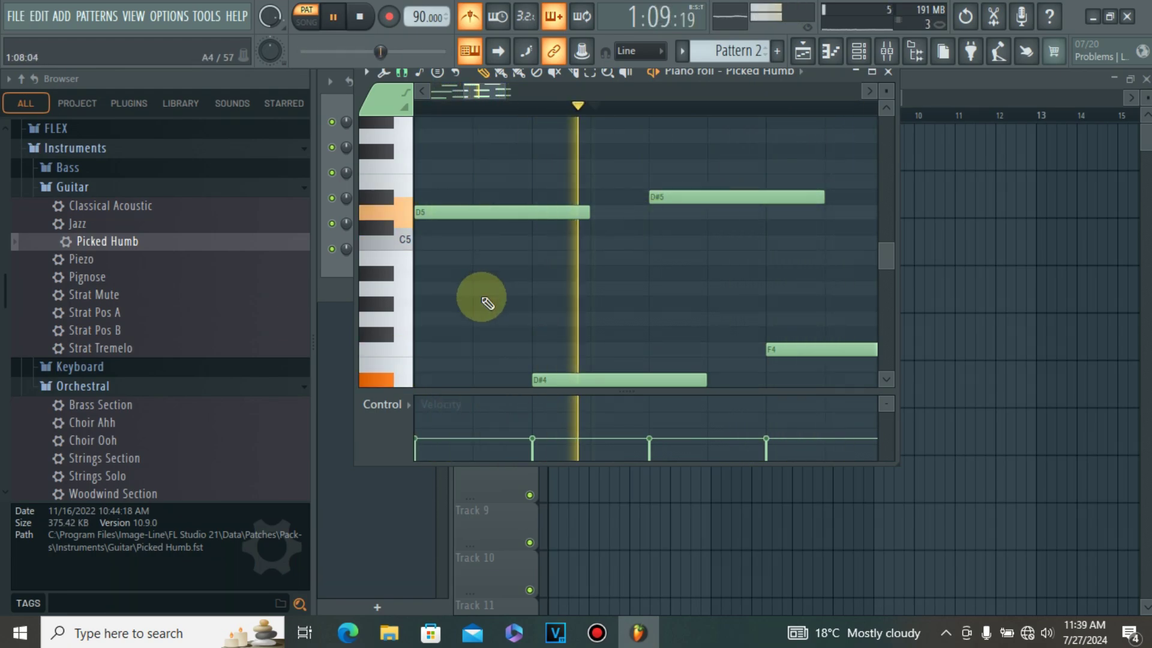
Place one-step C6 notes at steps 1, 3 and 5 in the octave above.
scroll(800, 198, down, 1)
scroll(783, 211, up, 3)
scroll(783, 212, up, 2)
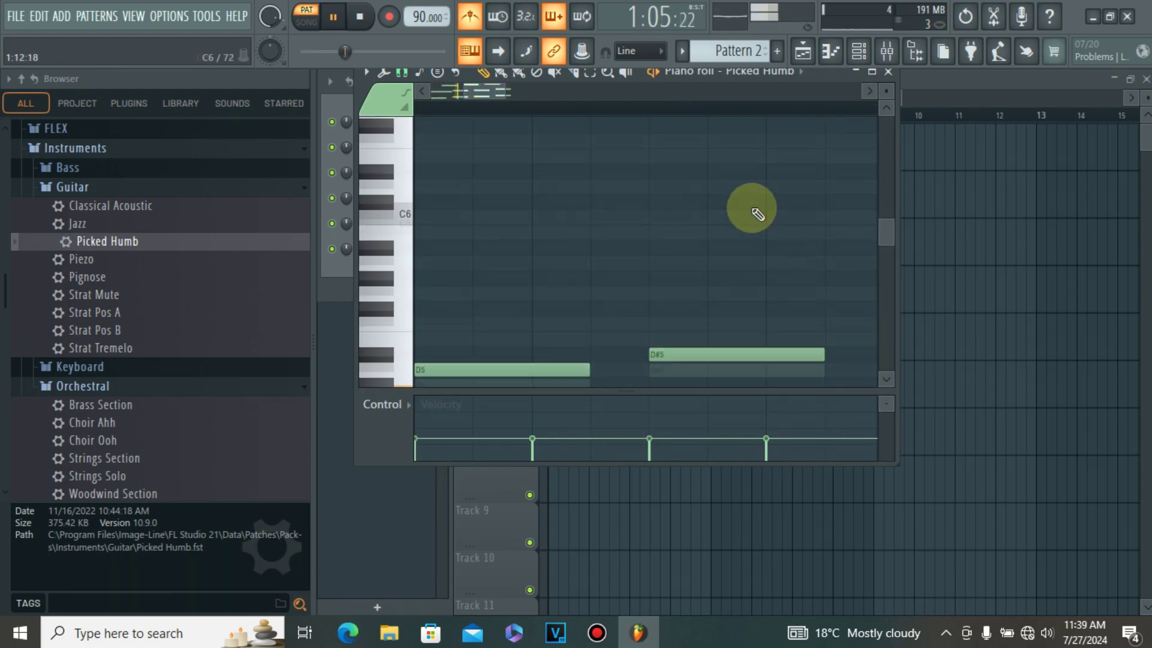
click(389, 243)
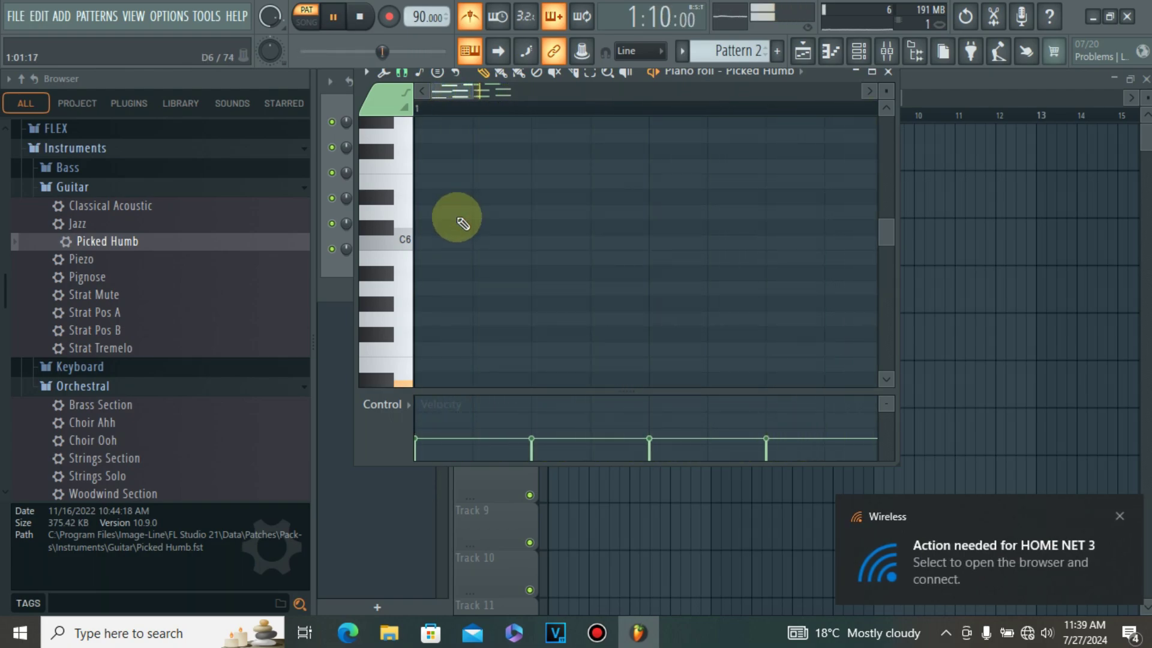
scroll(536, 97, down, 2)
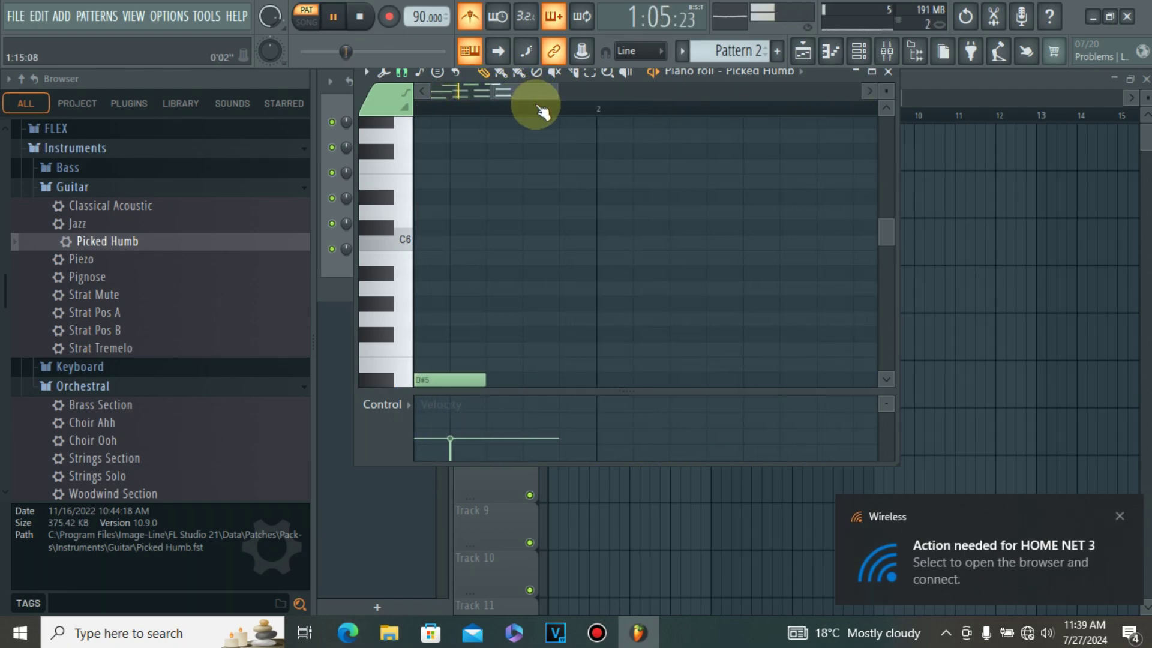
scroll(428, 98, up, 2)
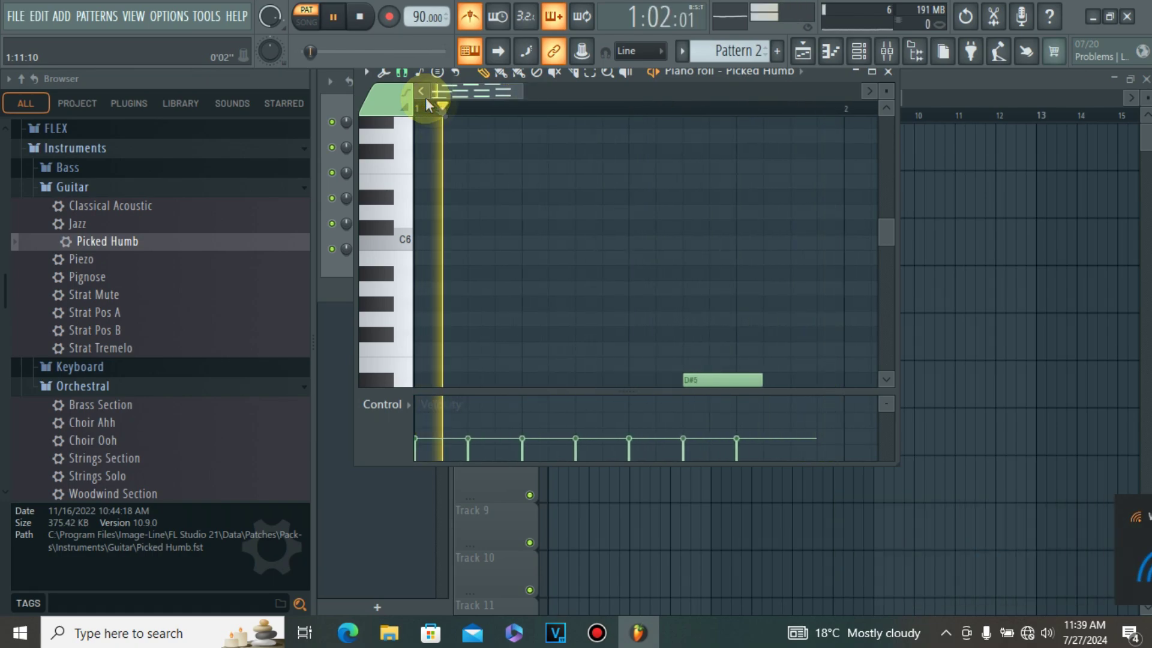
click(423, 241)
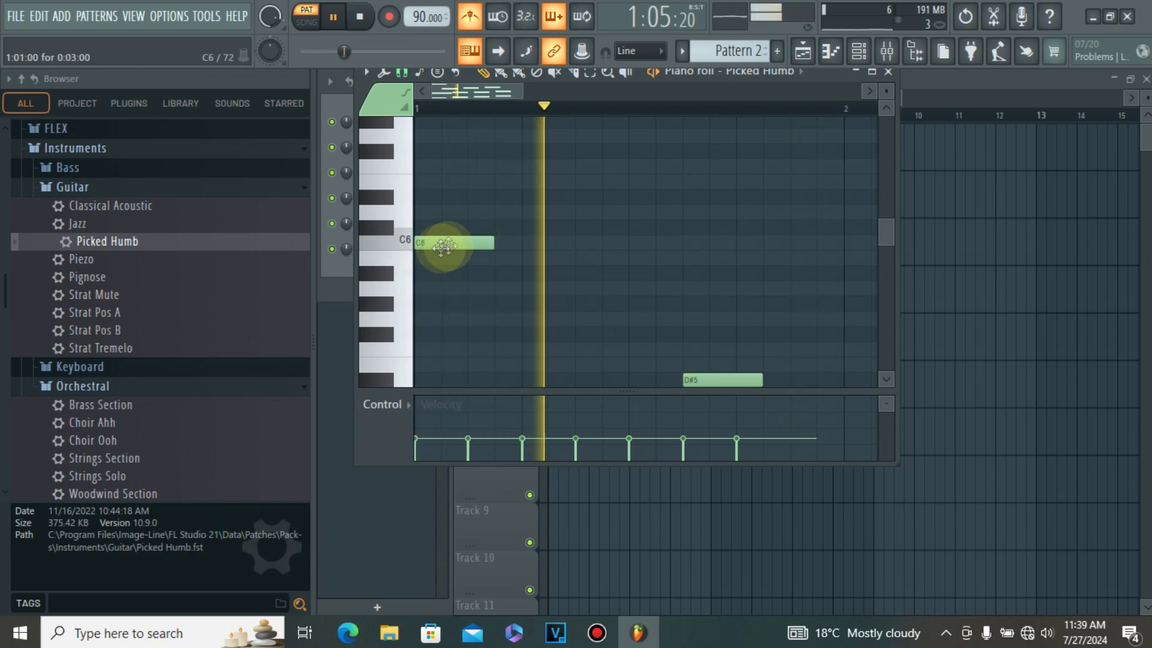
drag(489, 242, 436, 250)
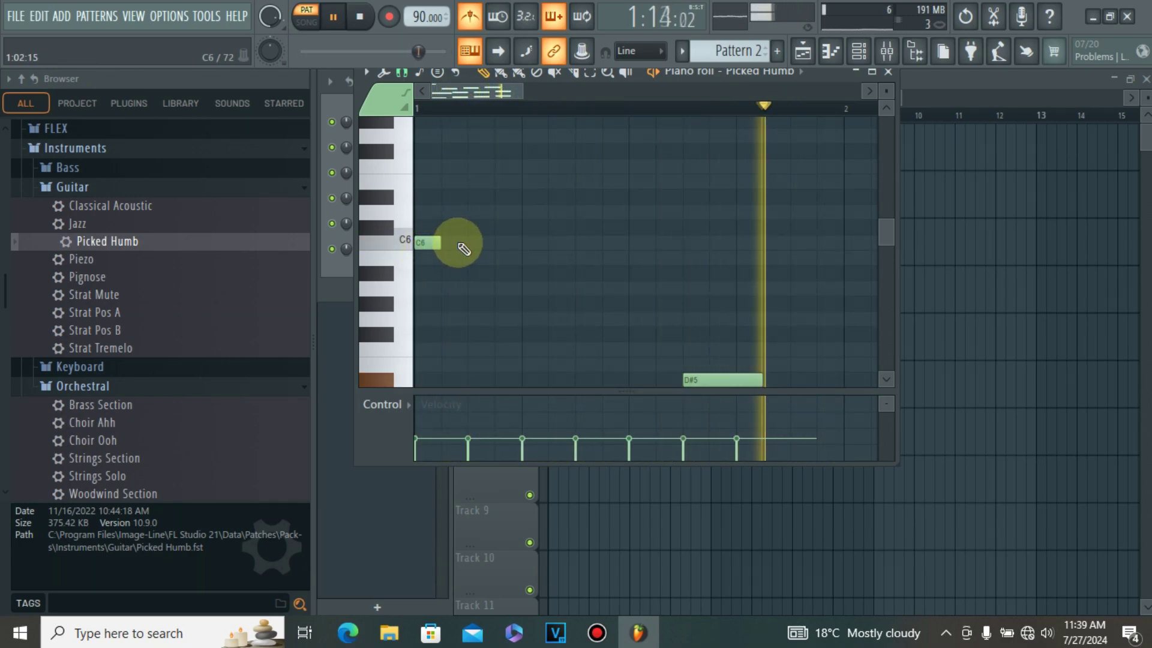
click(477, 243)
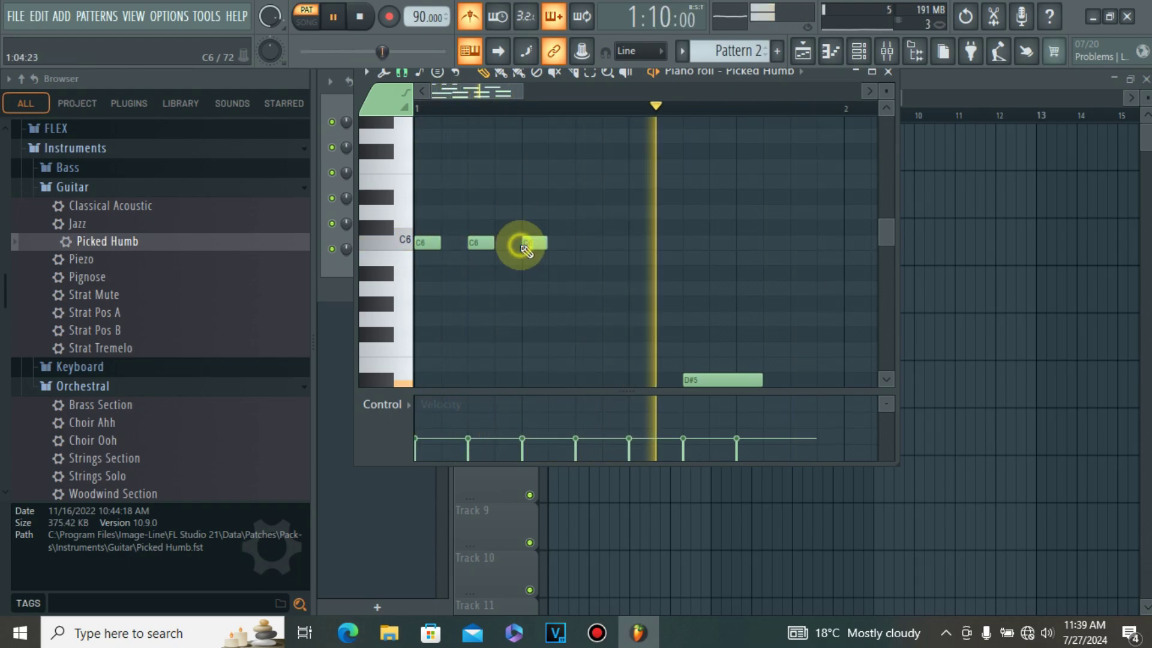
Continue the high line with one-step notes D6 at step 7 and F6 at step 9.
click(396, 204)
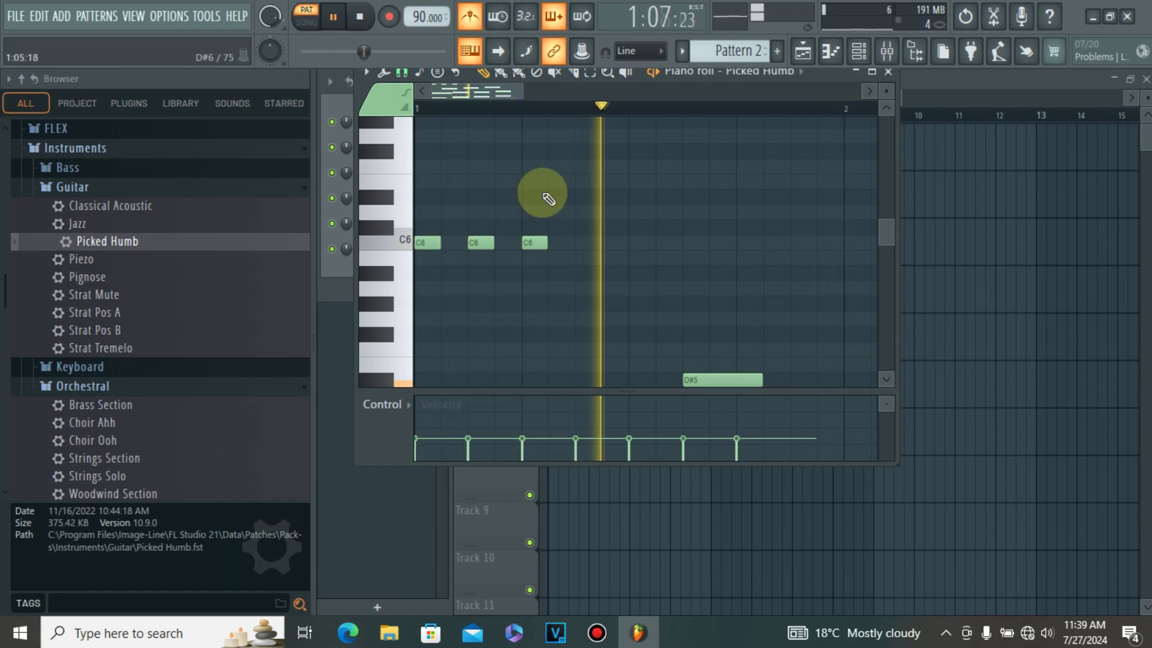
click(579, 197)
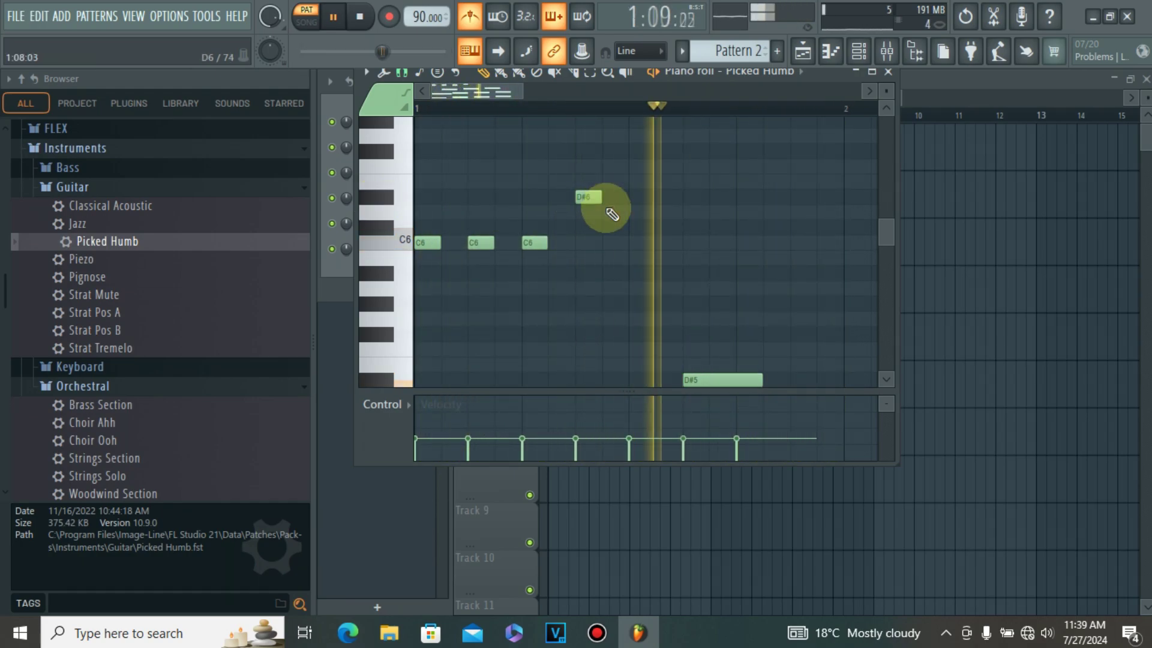
drag(591, 200, 592, 215)
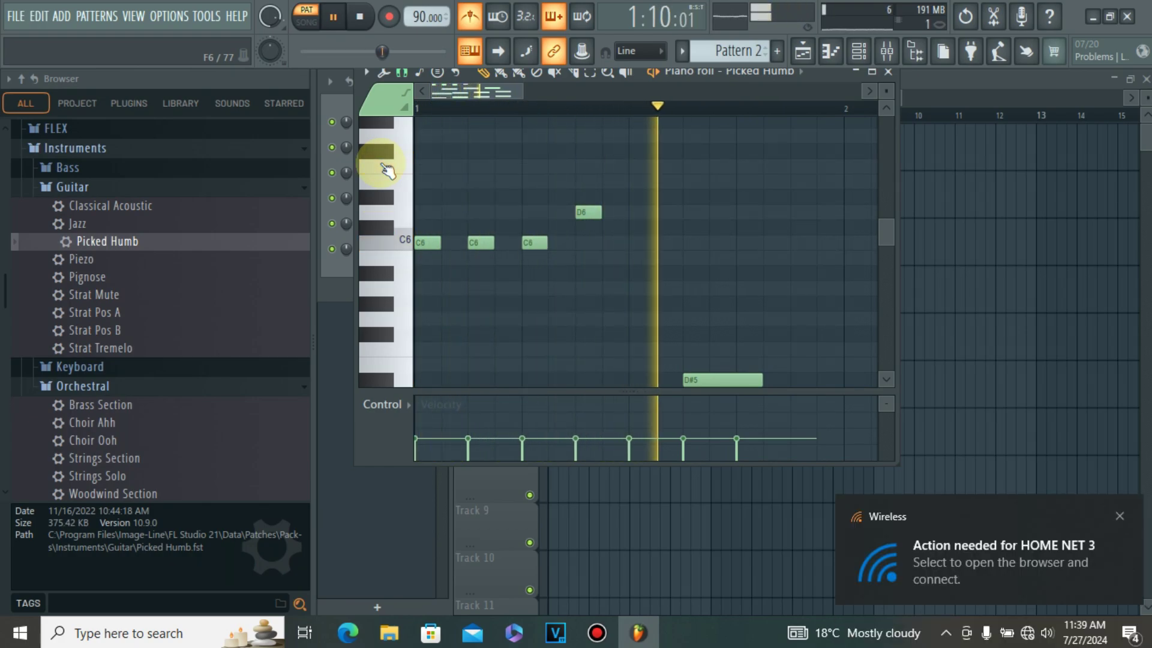
click(637, 167)
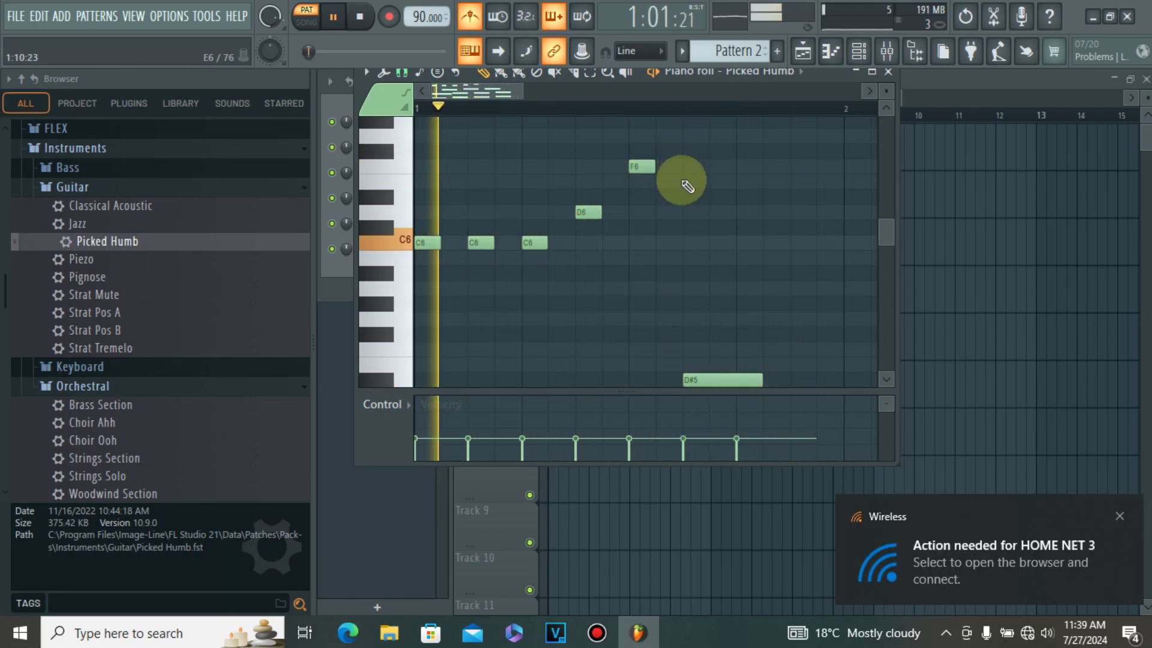